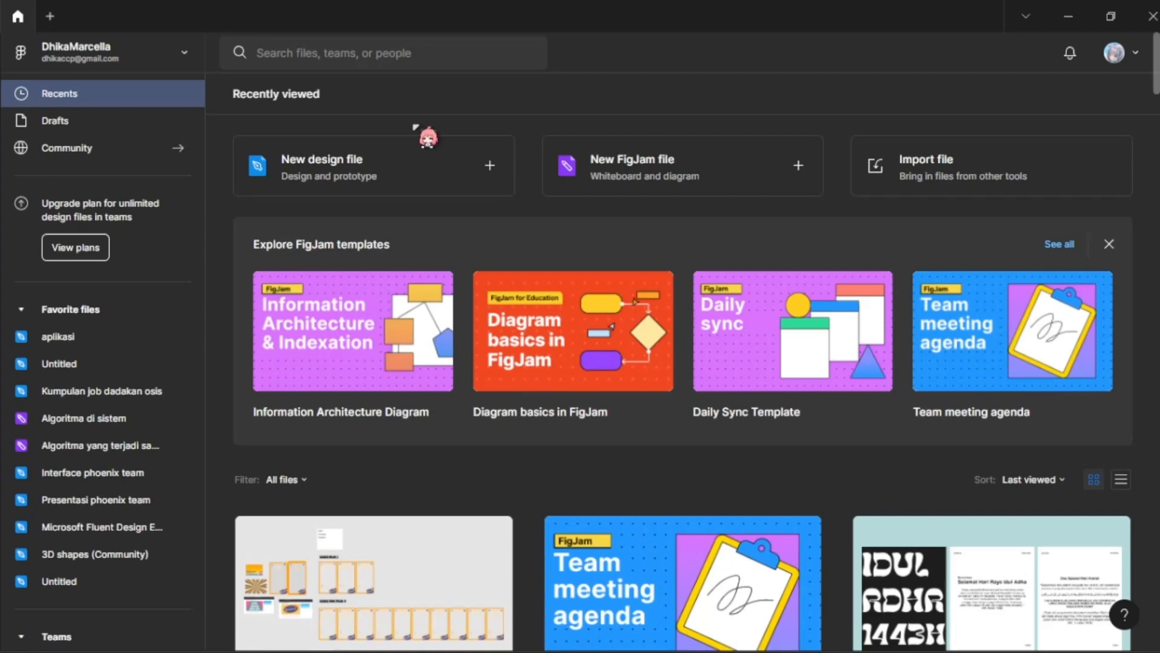
# Step: Open the Community profile of the signed-in account
pyautogui.click(1120, 62)
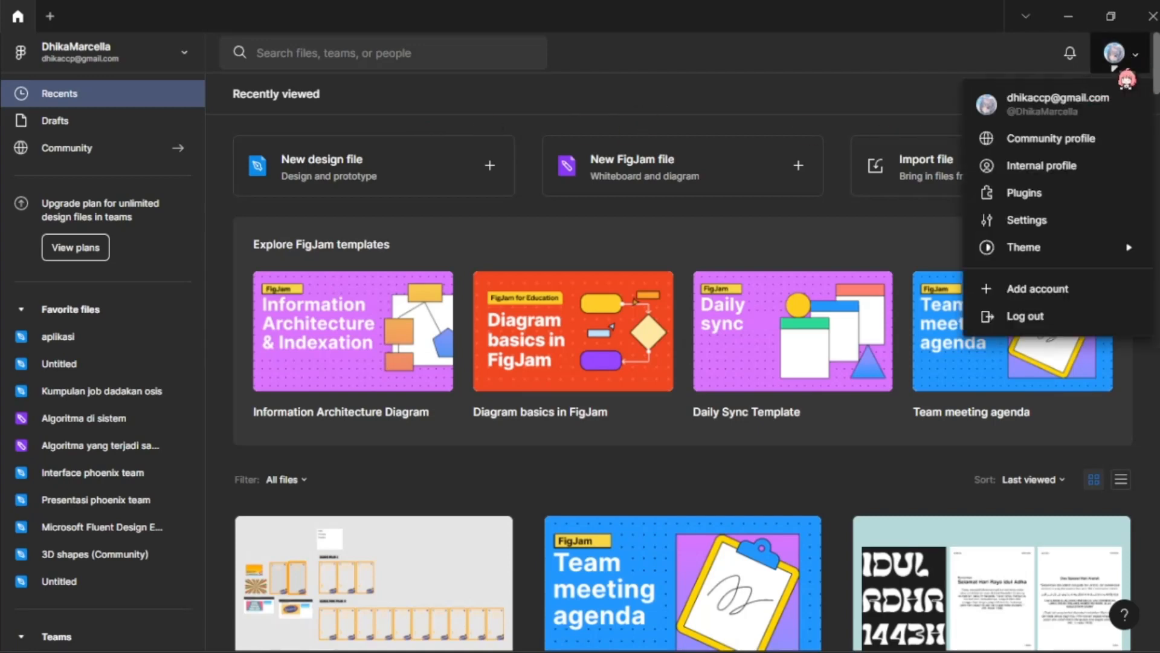
pyautogui.click(1016, 64)
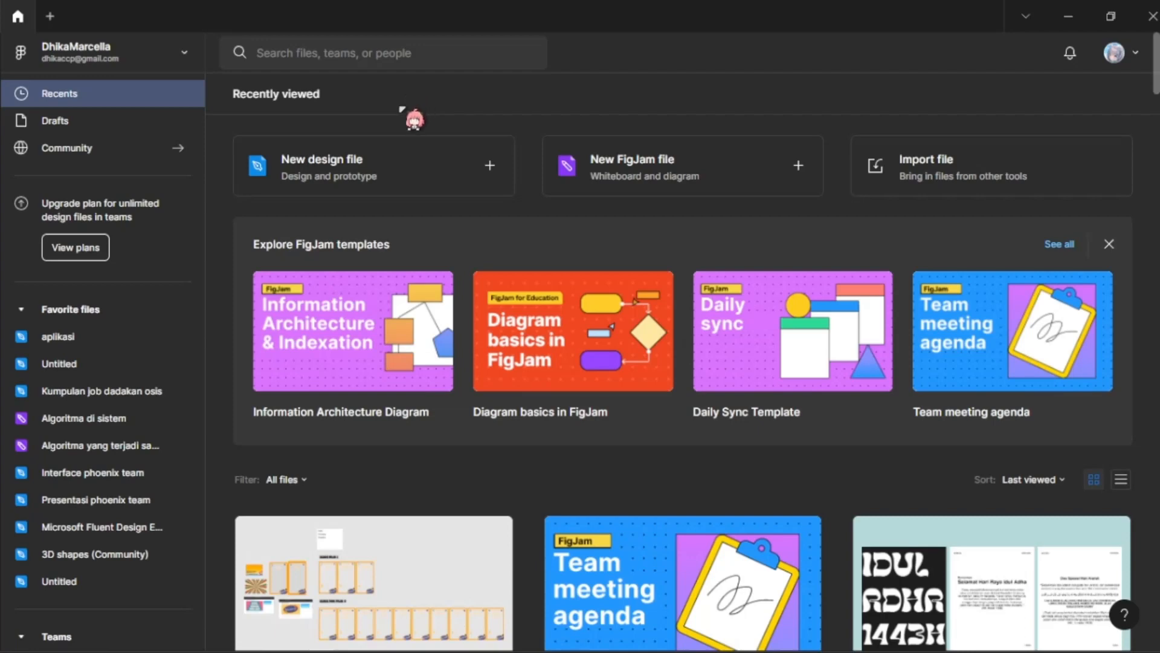
pyautogui.click(1115, 56)
pyautogui.click(1113, 56)
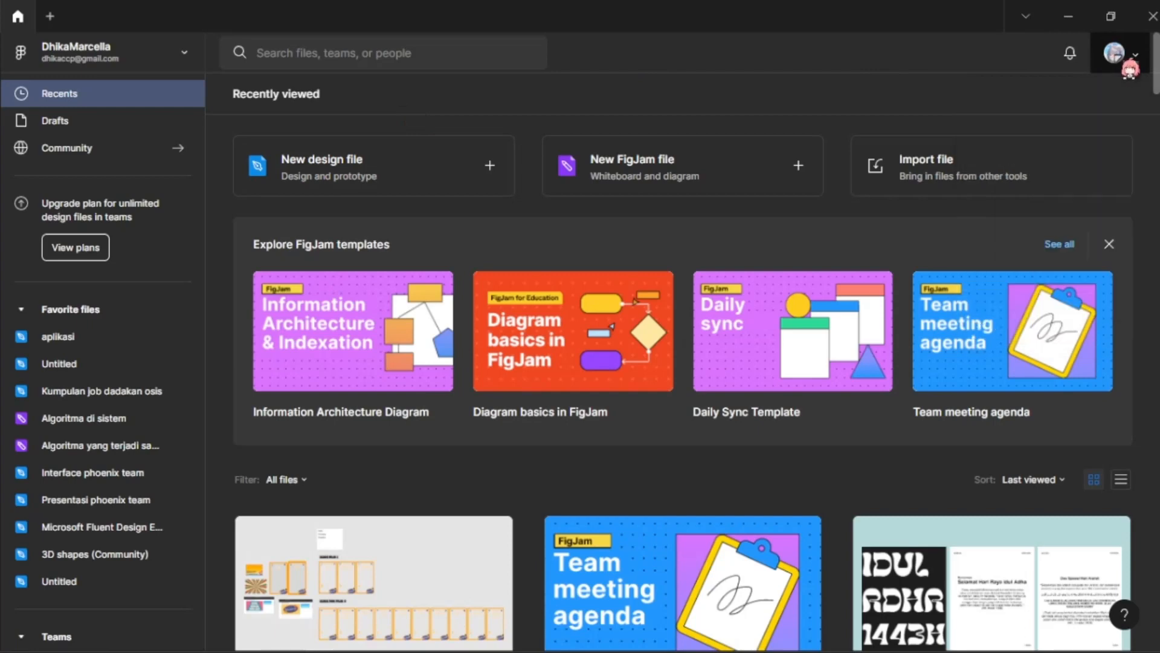
pyautogui.click(1114, 60)
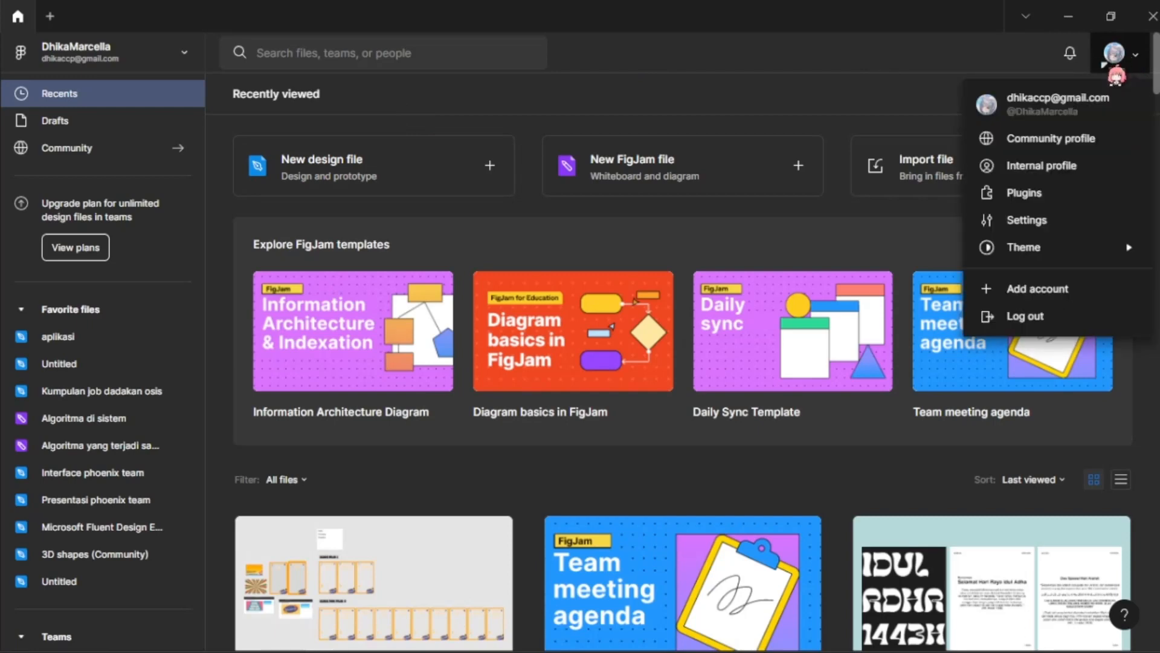
pyautogui.click(1106, 63)
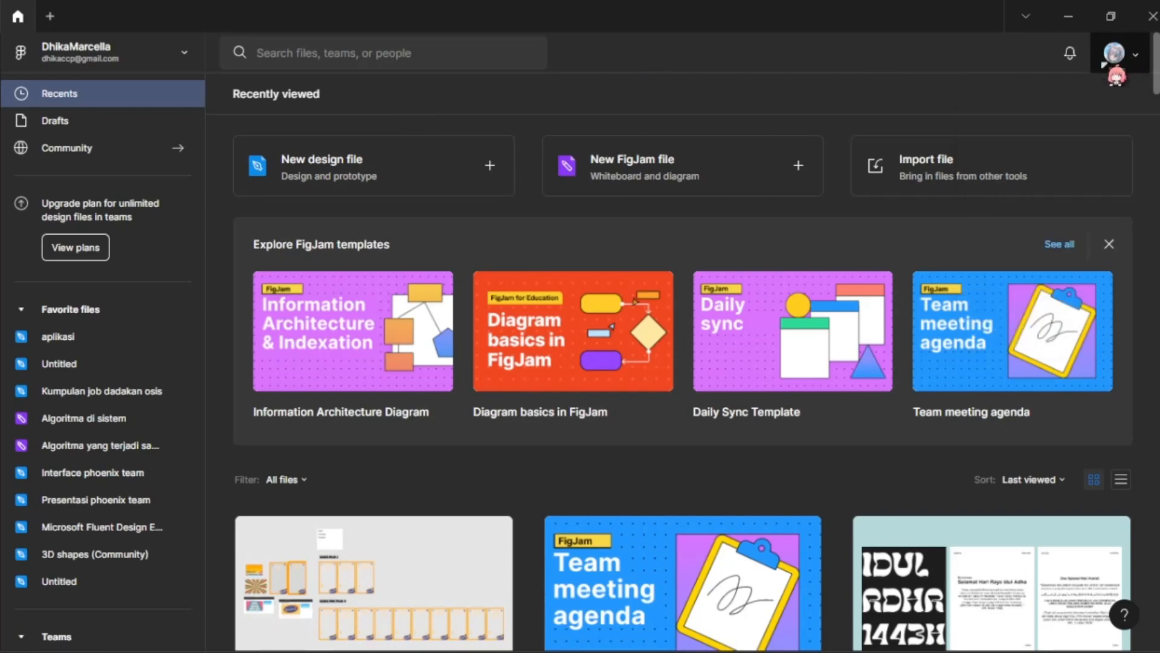
pyautogui.click(1106, 63)
pyautogui.click(1008, 141)
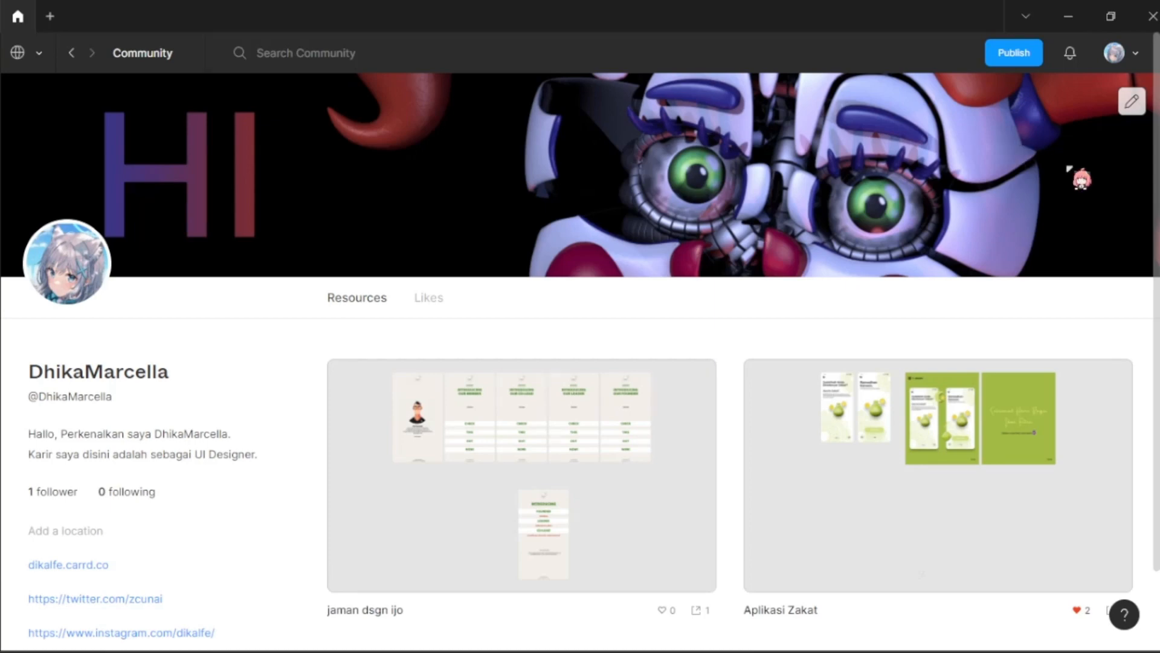
# Step: Examine the Community profile's handle, bio, links and published resources, including the Aplikasi Zakat file
pyautogui.scroll(-2, 925, 423)
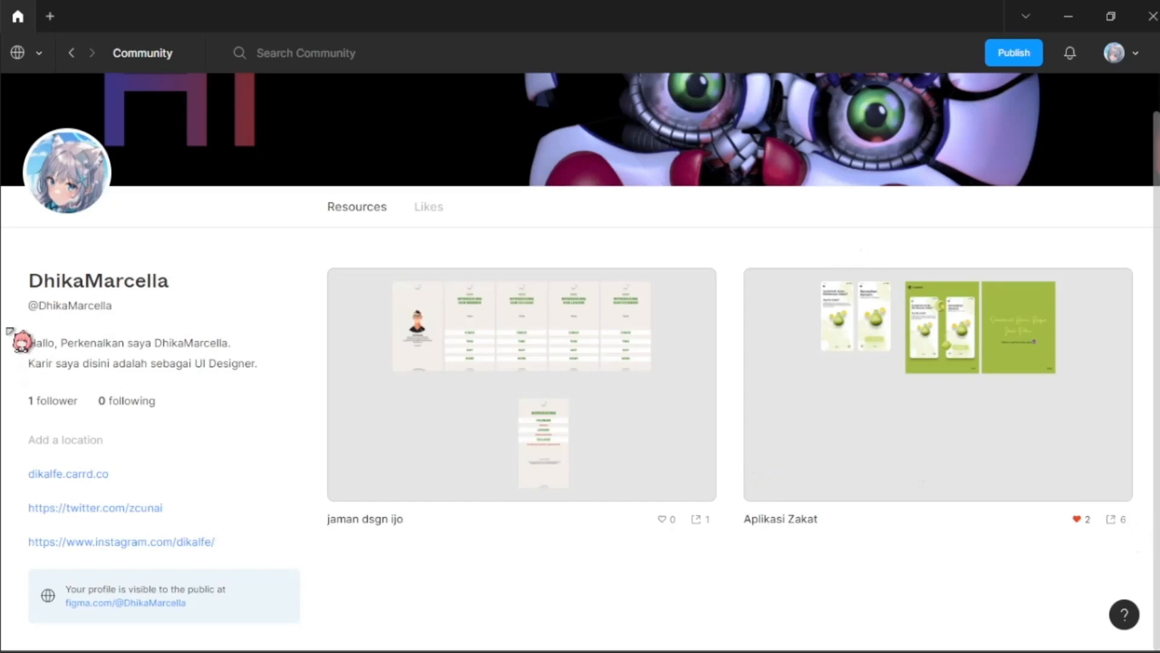
pyautogui.doubleClick(61, 305)
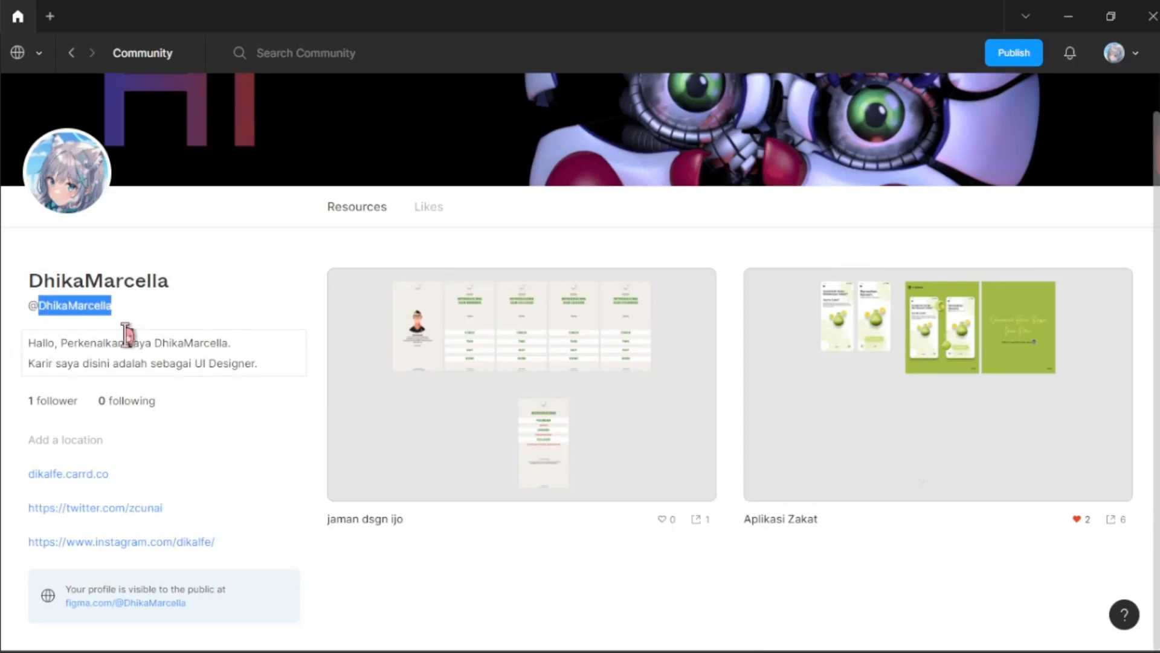
pyautogui.scroll(1, 127, 333)
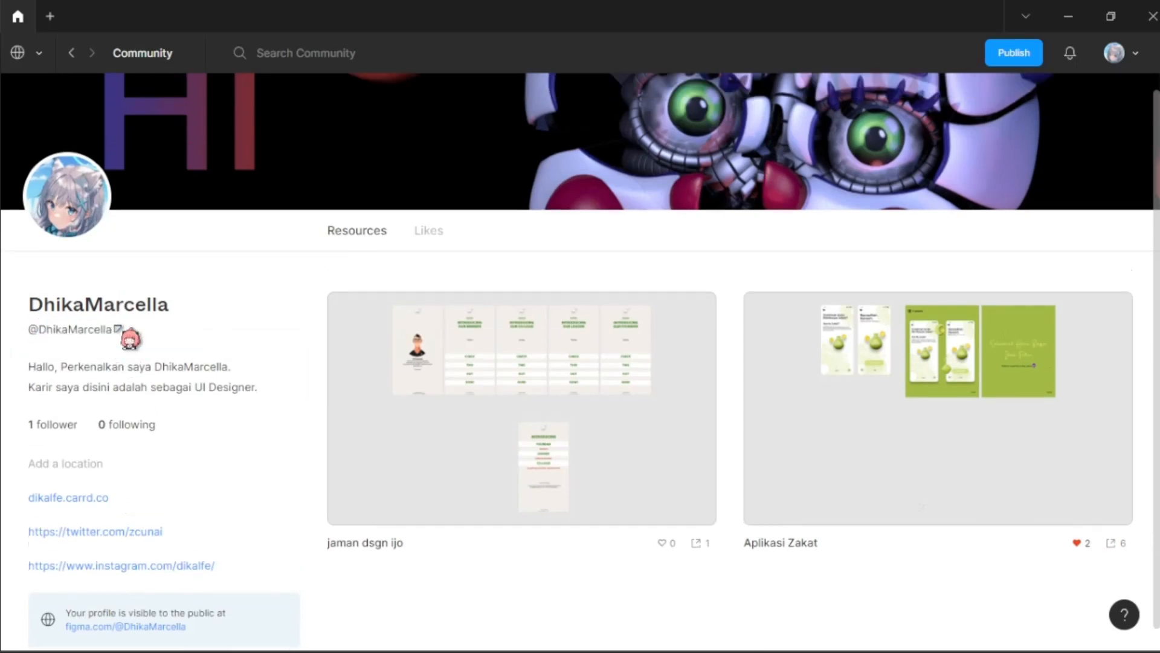
pyautogui.scroll(-1, 362, 368)
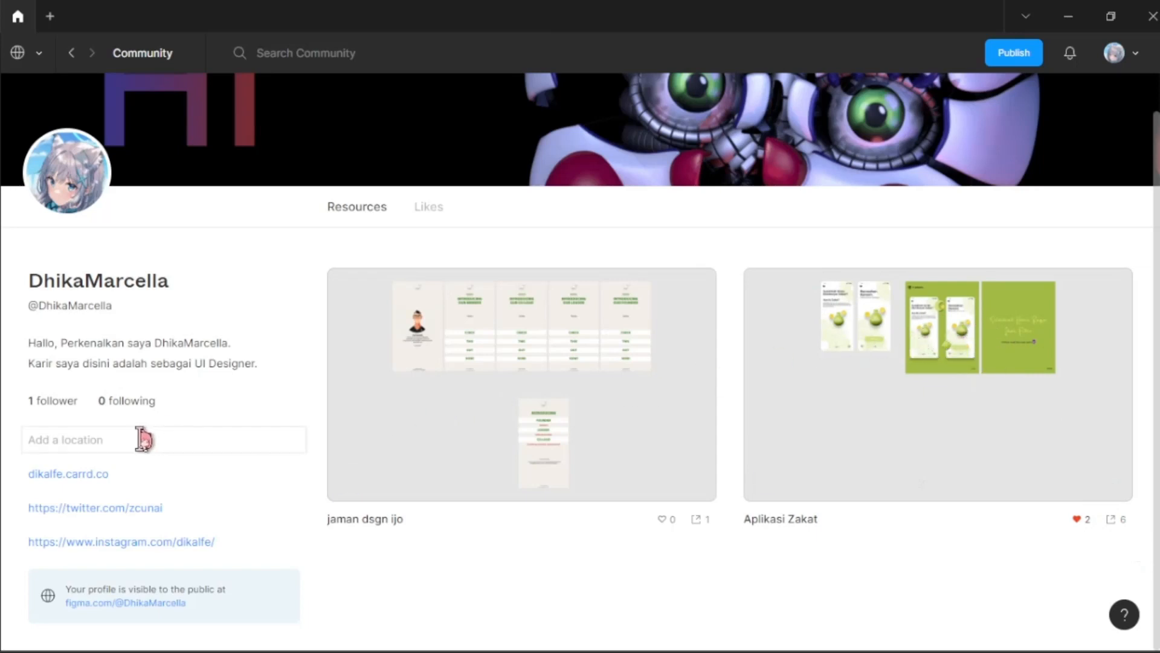
pyautogui.scroll(1, 363, 453)
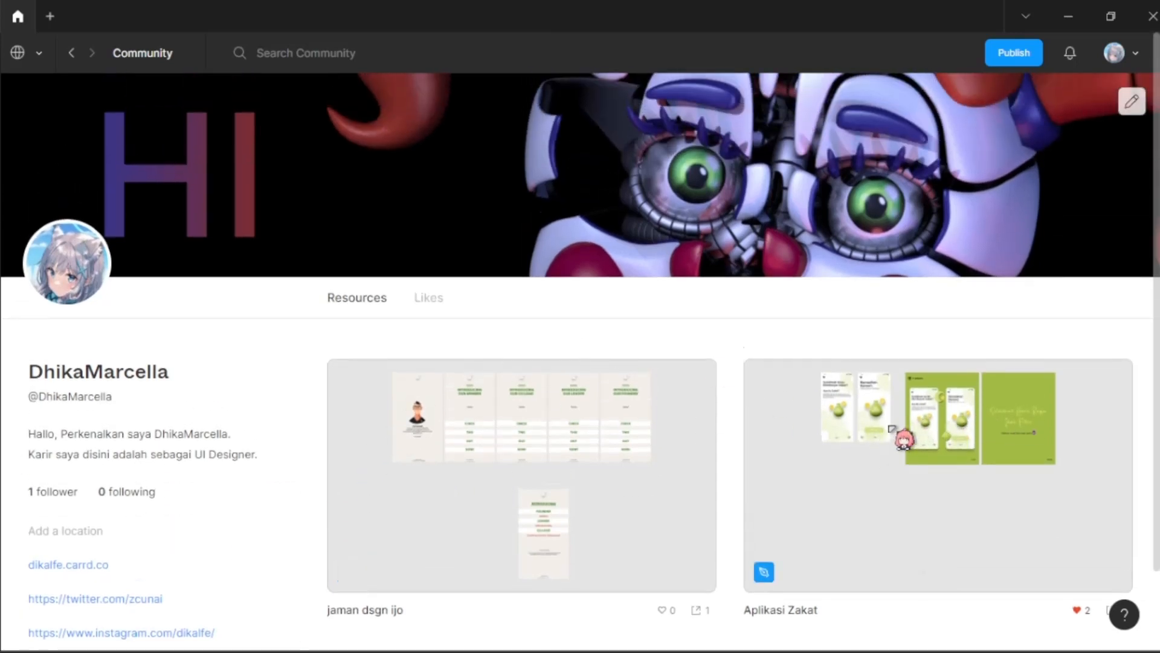
pyautogui.scroll(-1, 901, 411)
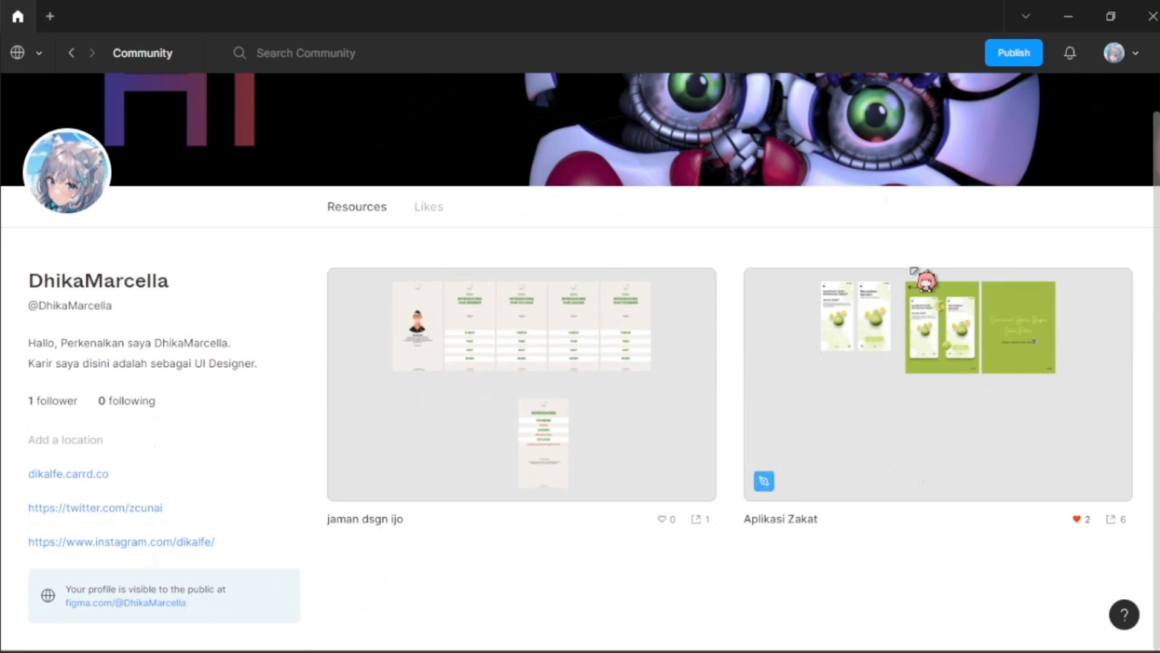
pyautogui.scroll(1, 876, 338)
# Step: Switch from Community back to the account's own file browser and look through the recently viewed files
pyautogui.click(46, 63)
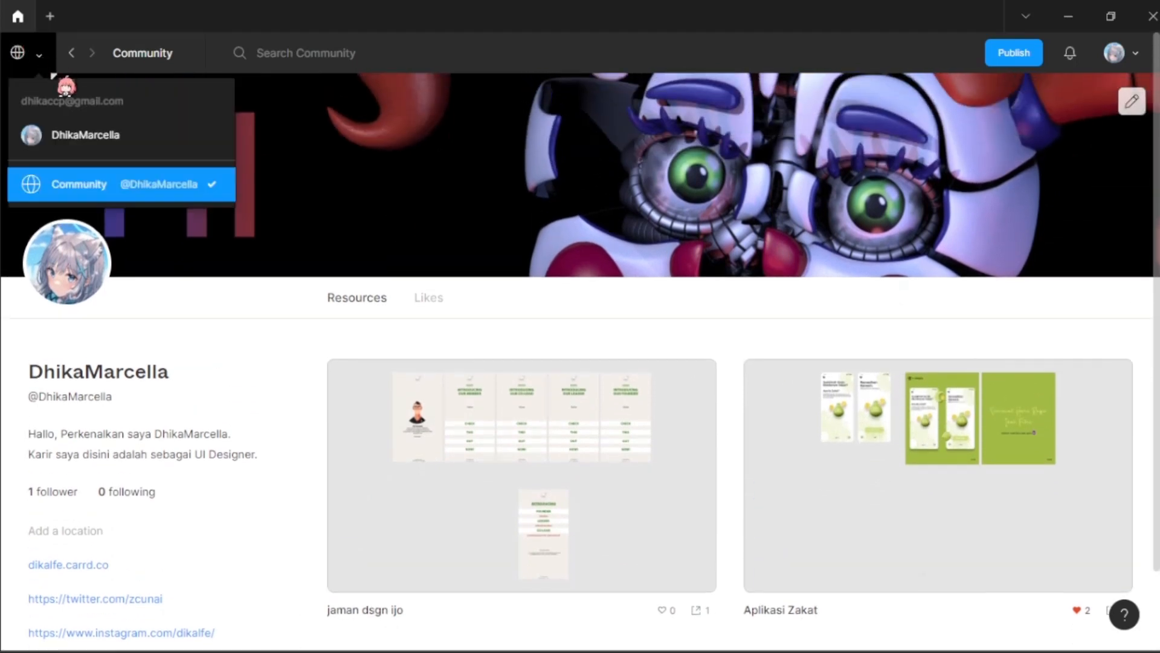
pyautogui.click(81, 140)
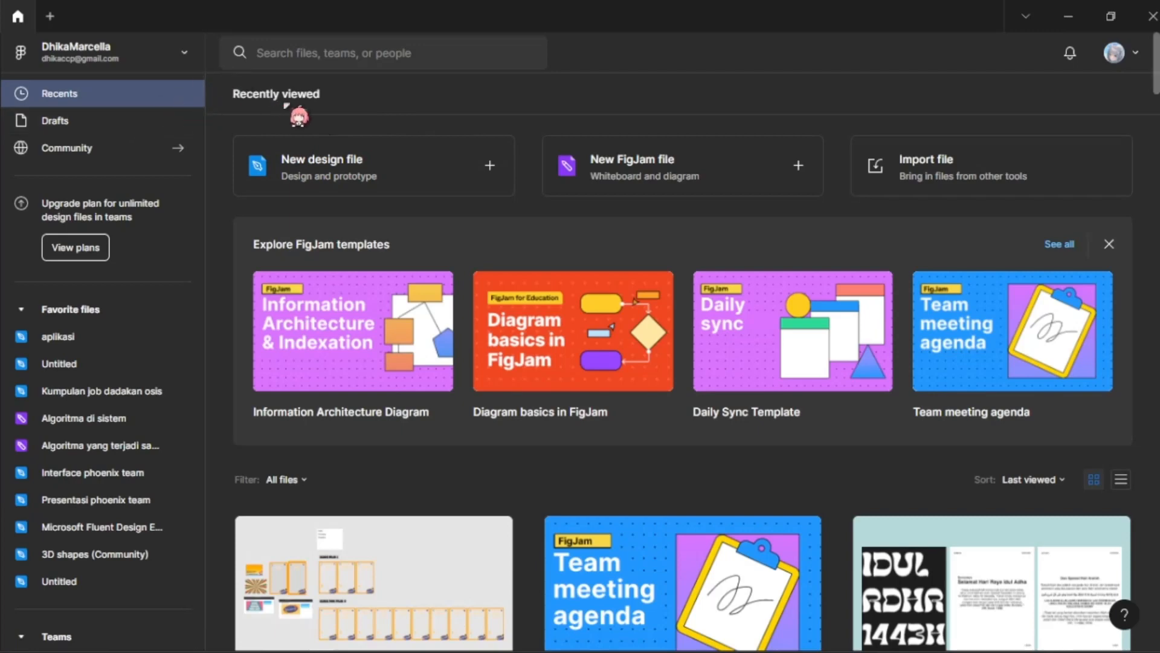
pyautogui.scroll(-3, 464, 156)
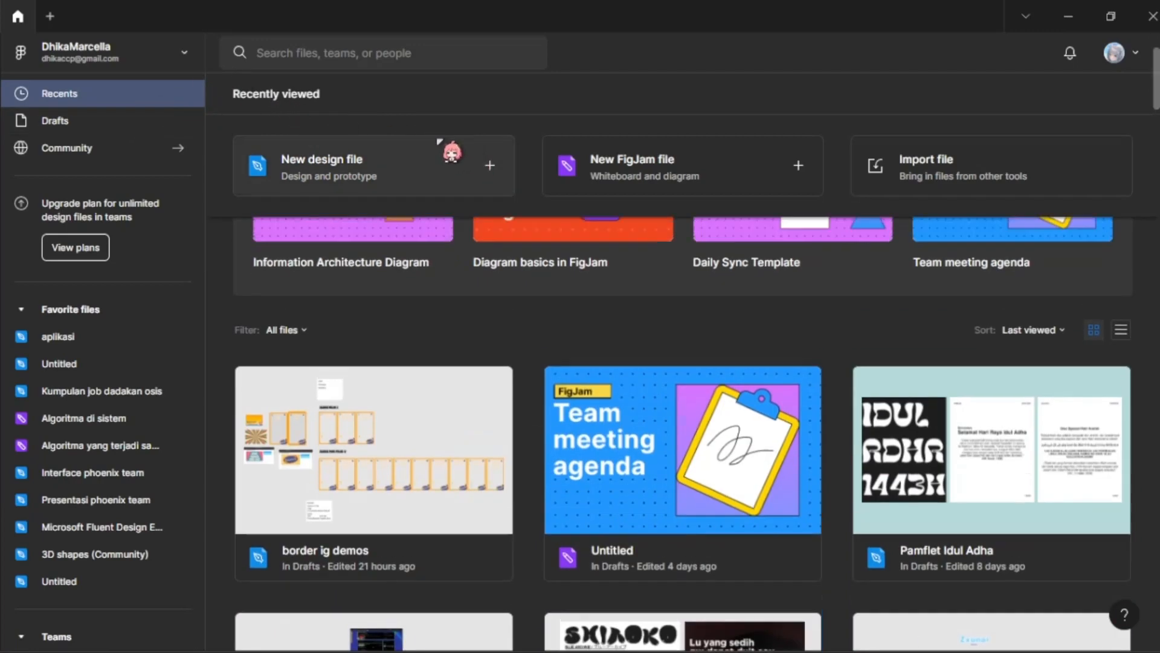
pyautogui.scroll(3, 536, 245)
pyautogui.scroll(-5, 536, 246)
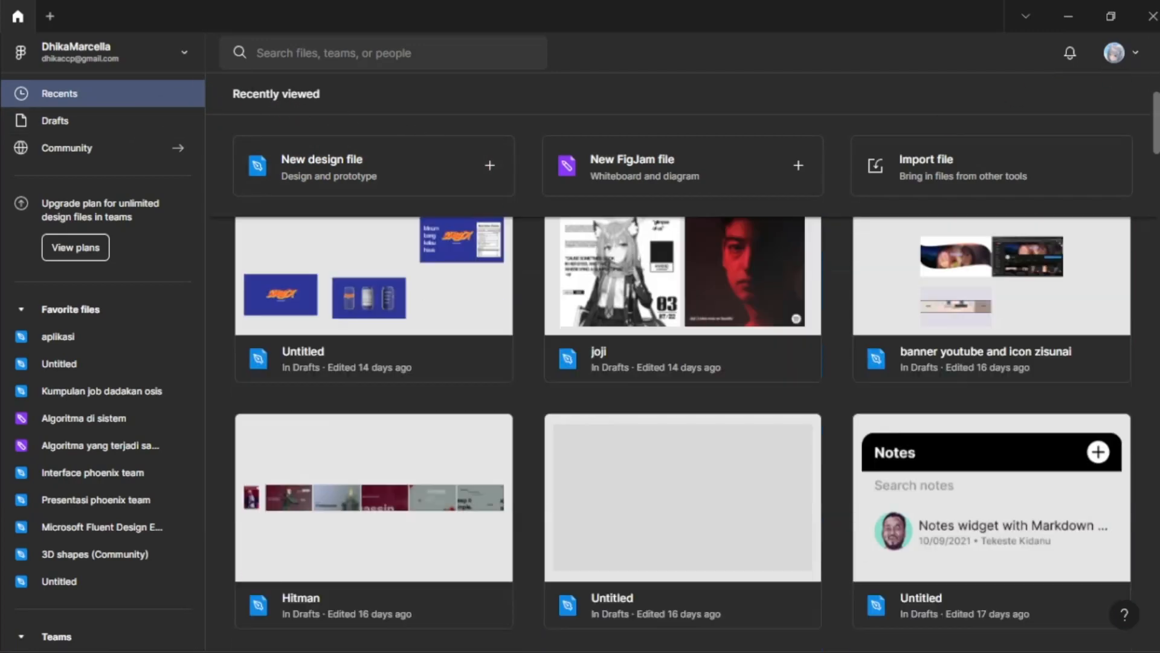
# Step: Open Drafts and browse through all draft files down to the oldest ones
pyautogui.click(71, 124)
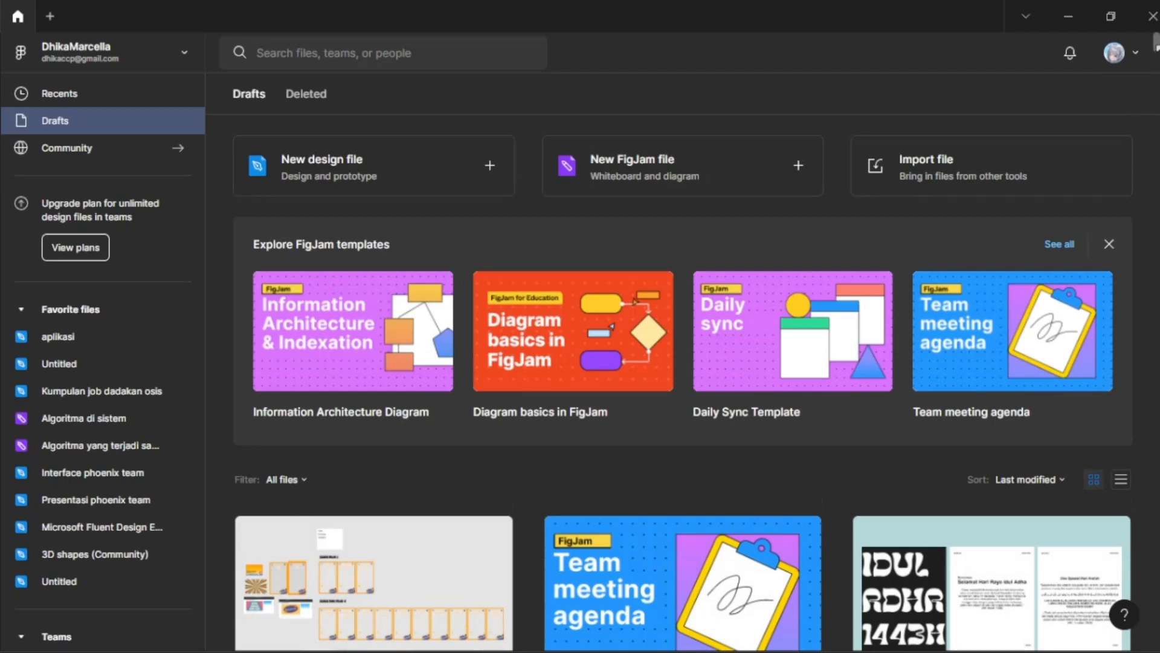
pyautogui.moveTo(1158, 42); pyautogui.dragTo(1154, 284)
pyautogui.scroll(-15, 1118, 300)
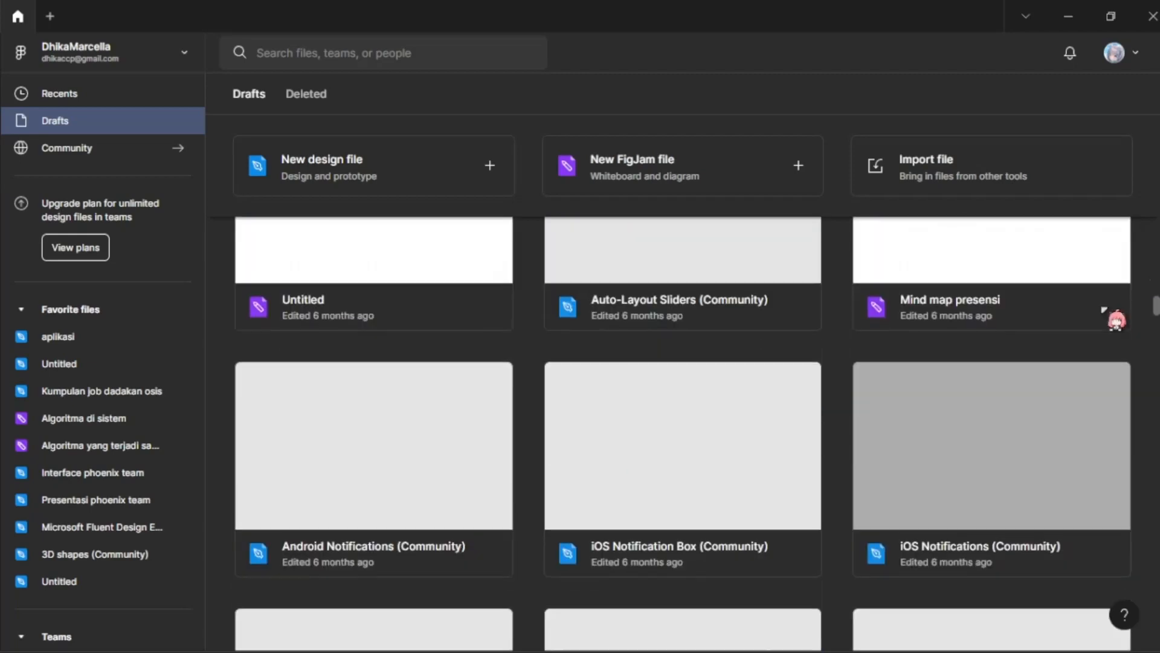
pyautogui.scroll(-15, 1105, 310)
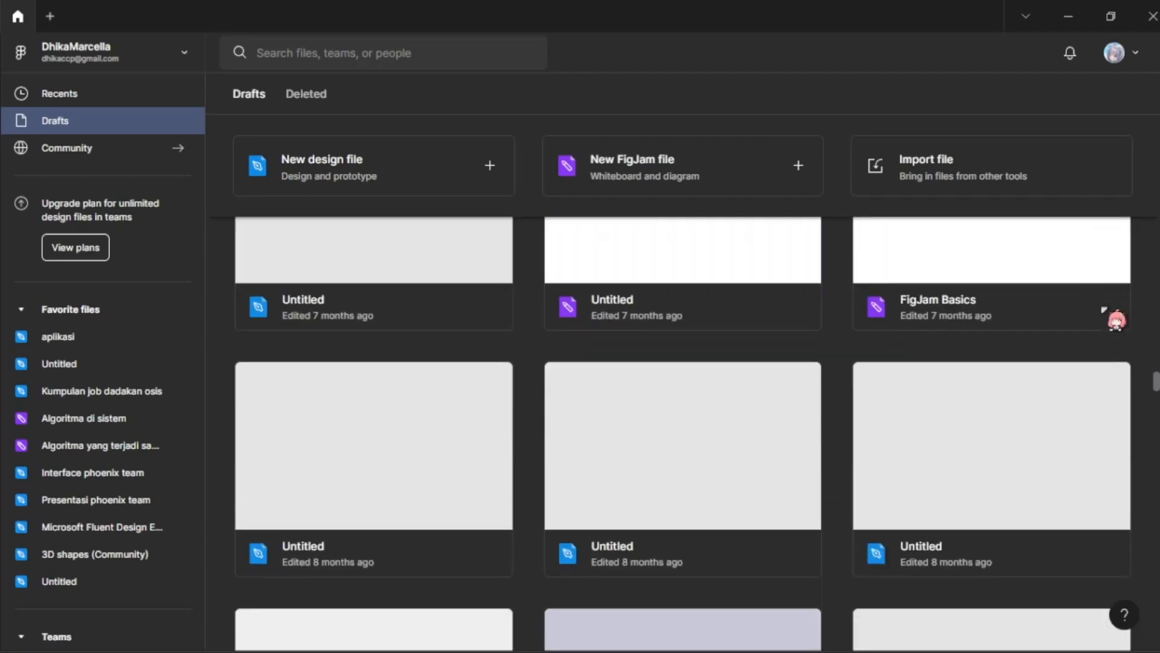
pyautogui.scroll(-15, 1103, 310)
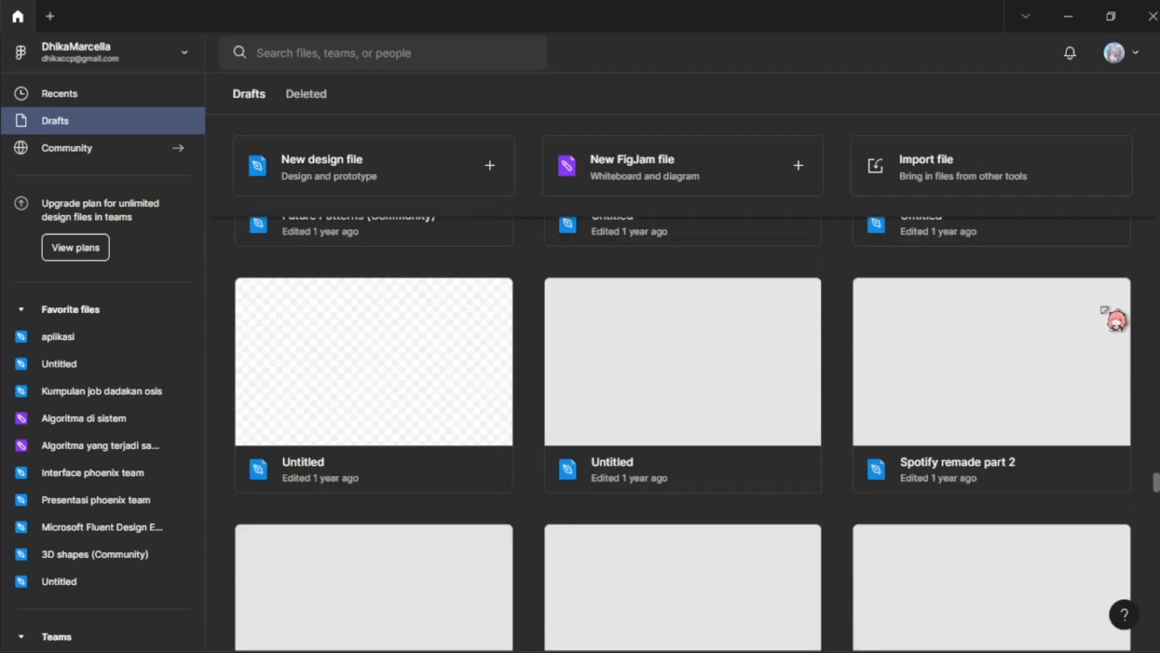
pyautogui.scroll(-4, 745, 419)
pyautogui.scroll(1, 635, 402)
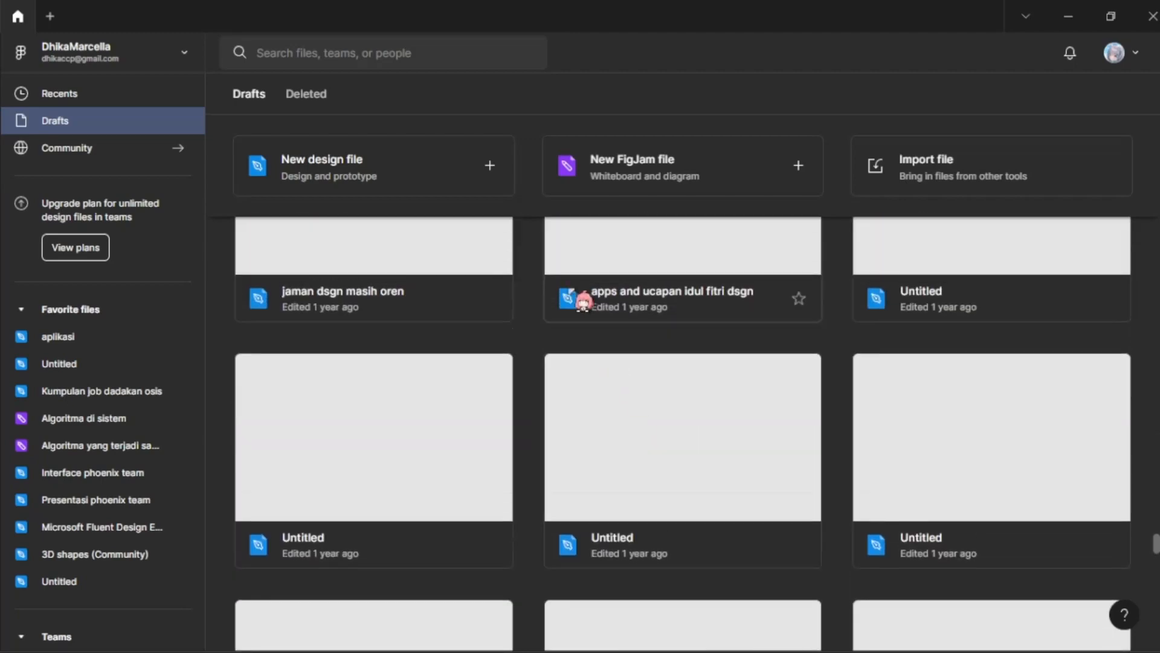
pyautogui.scroll(-10, 669, 315)
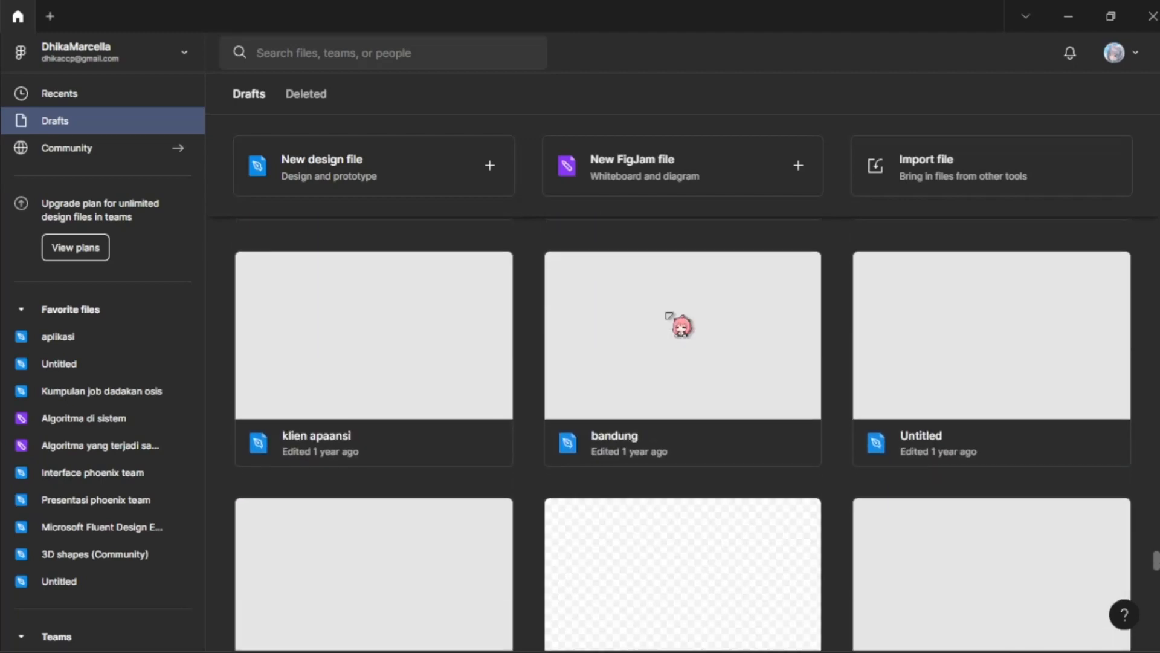
pyautogui.scroll(-8, 668, 315)
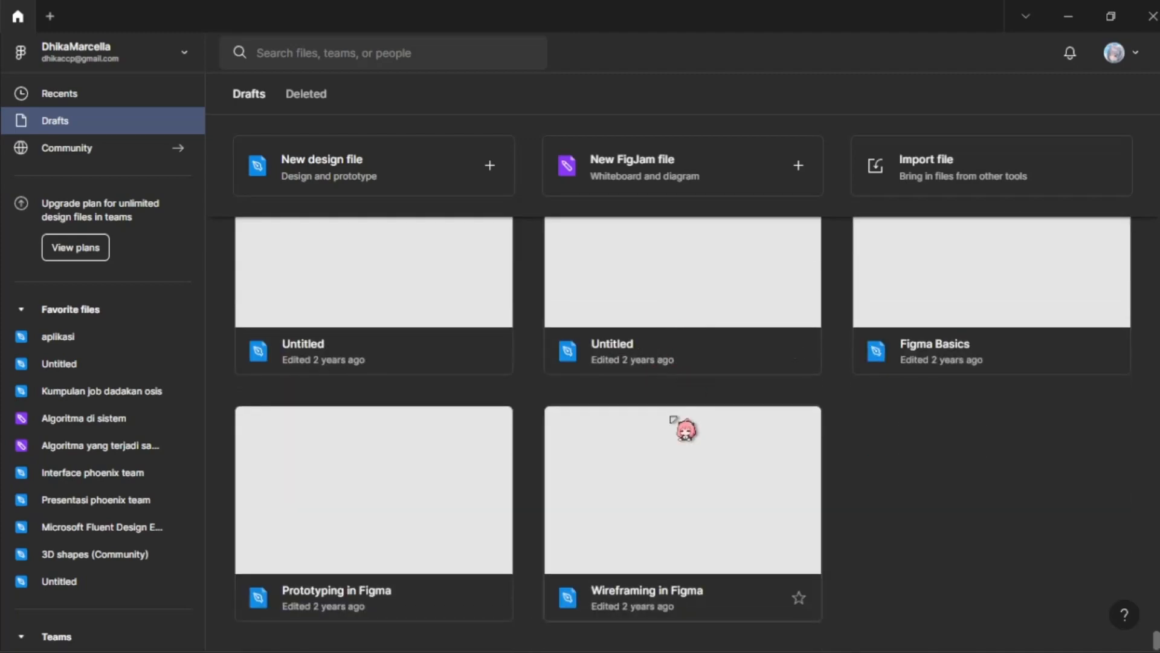
# Step: Examine the oldest drafts, from Wireframing in Figma and Figma Basics back to the zc apps file
pyautogui.scroll(2, 710, 544)
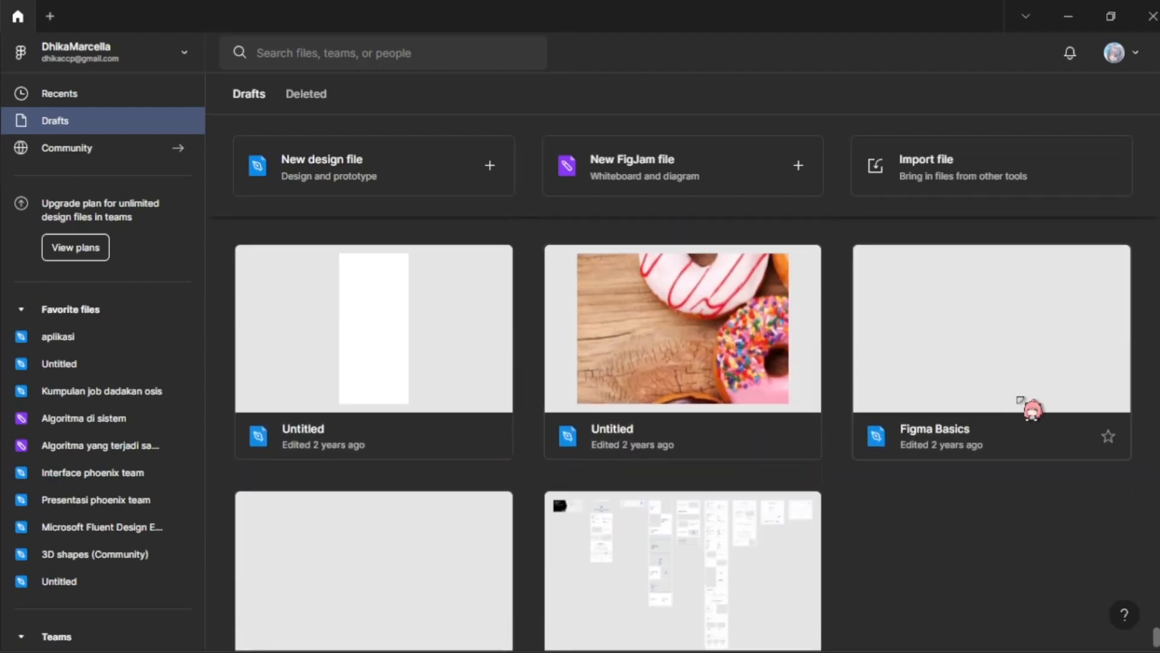
pyautogui.scroll(1, 1032, 474)
pyautogui.scroll(-1, 923, 515)
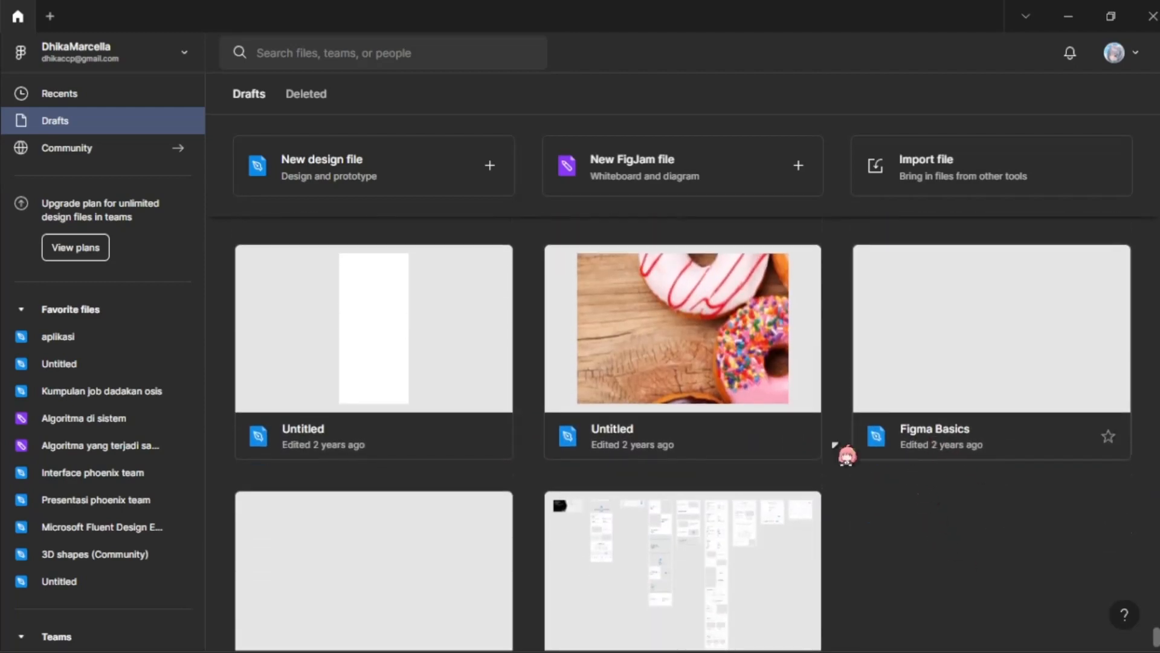
pyautogui.scroll(1, 427, 323)
pyautogui.scroll(2, 671, 411)
pyautogui.scroll(-1, 683, 401)
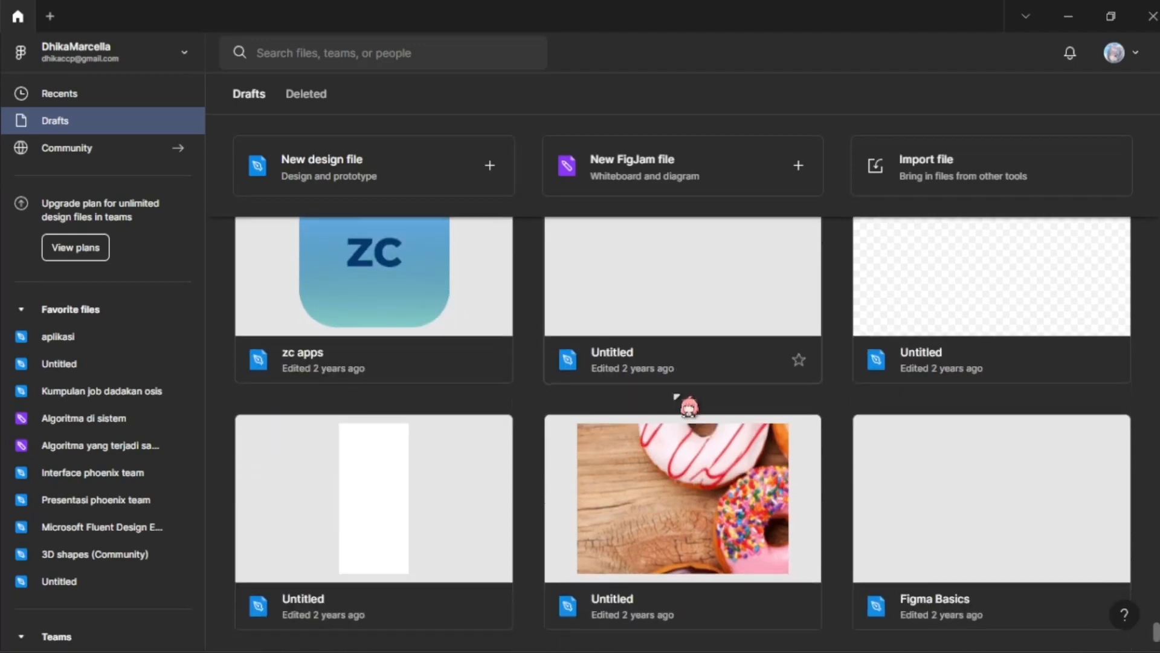
pyautogui.scroll(1, 629, 418)
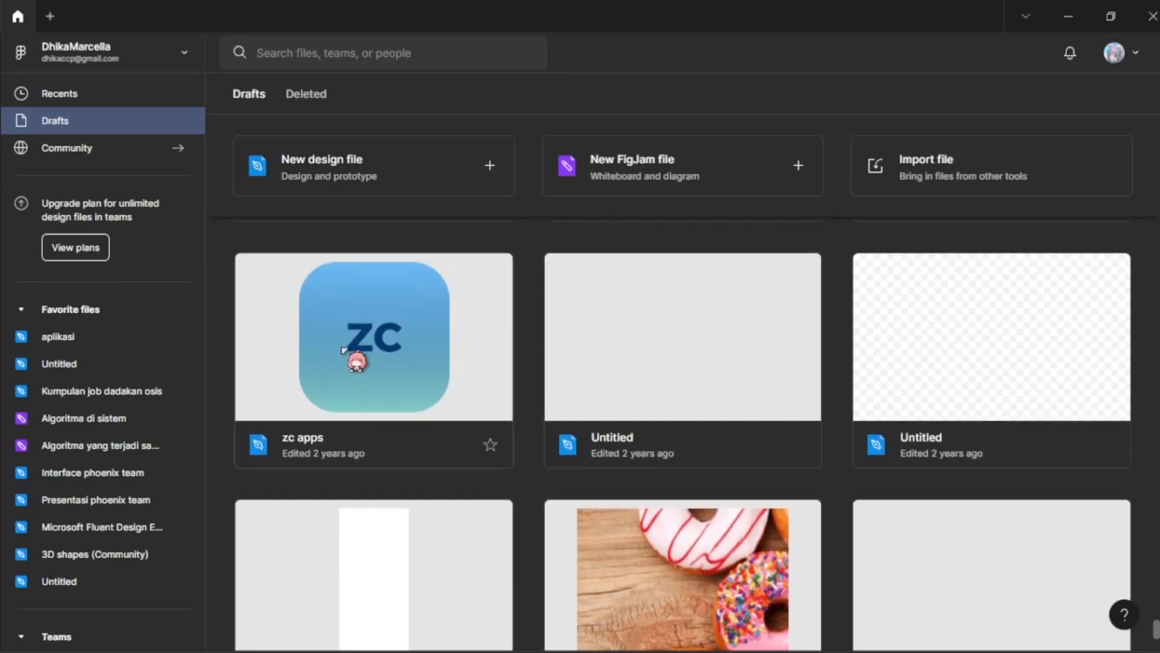
pyautogui.scroll(1, 355, 374)
pyautogui.scroll(2, 901, 329)
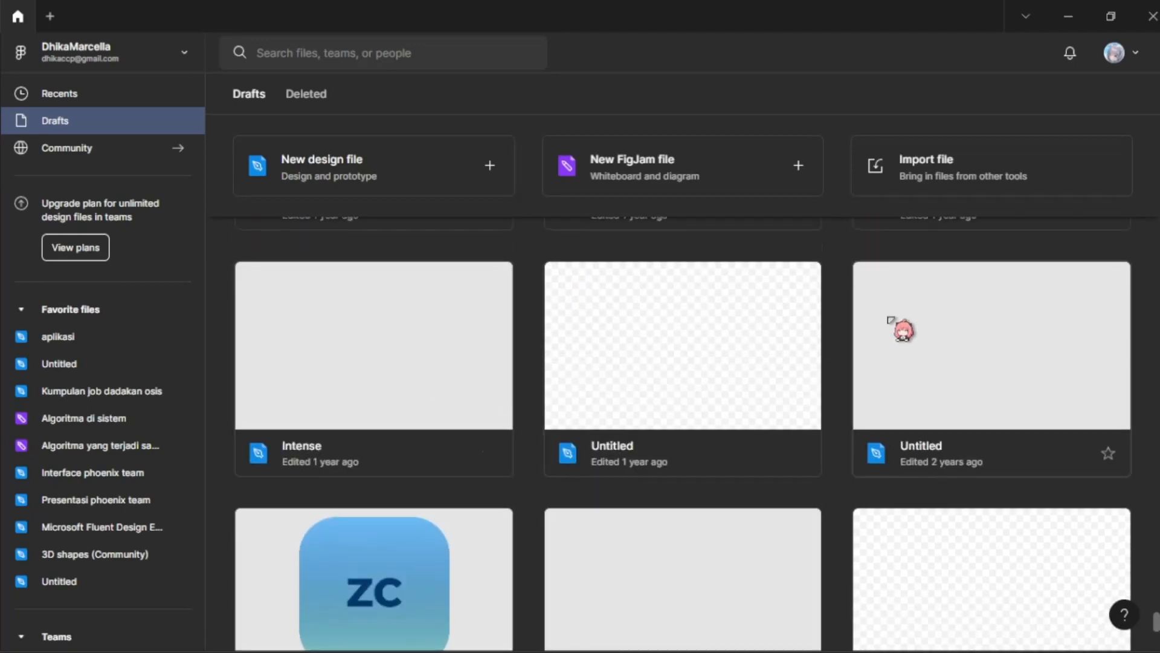
# Step: Look over the zc apps and Intense drafts and the files around them
pyautogui.scroll(-2, 876, 332)
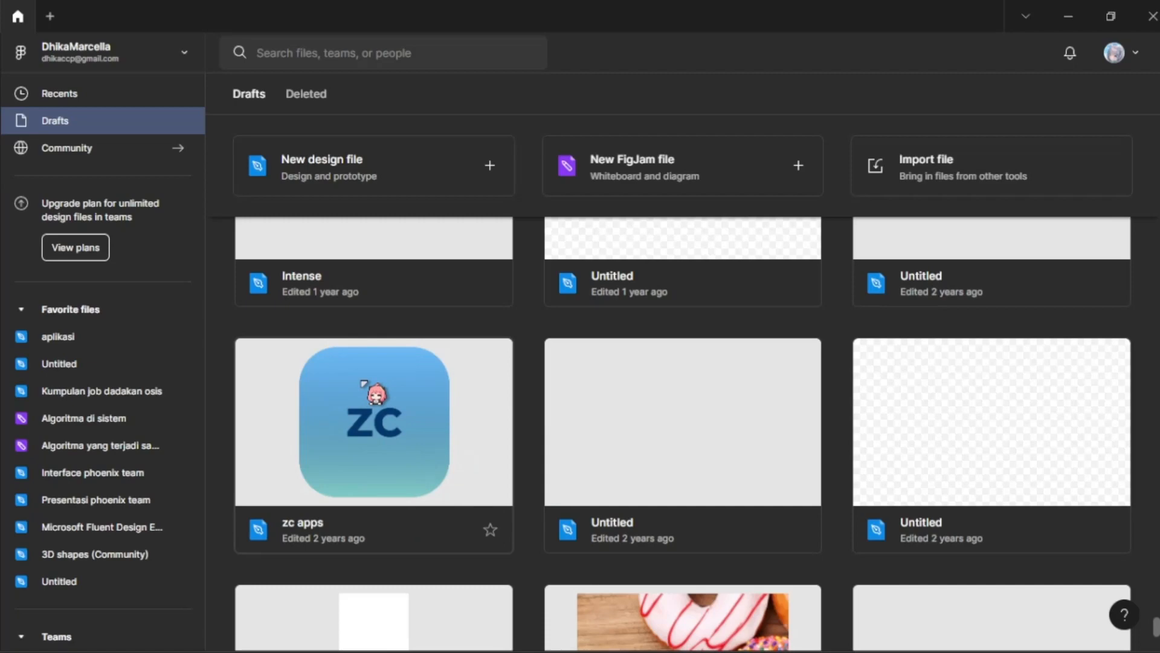
pyautogui.scroll(4, 539, 346)
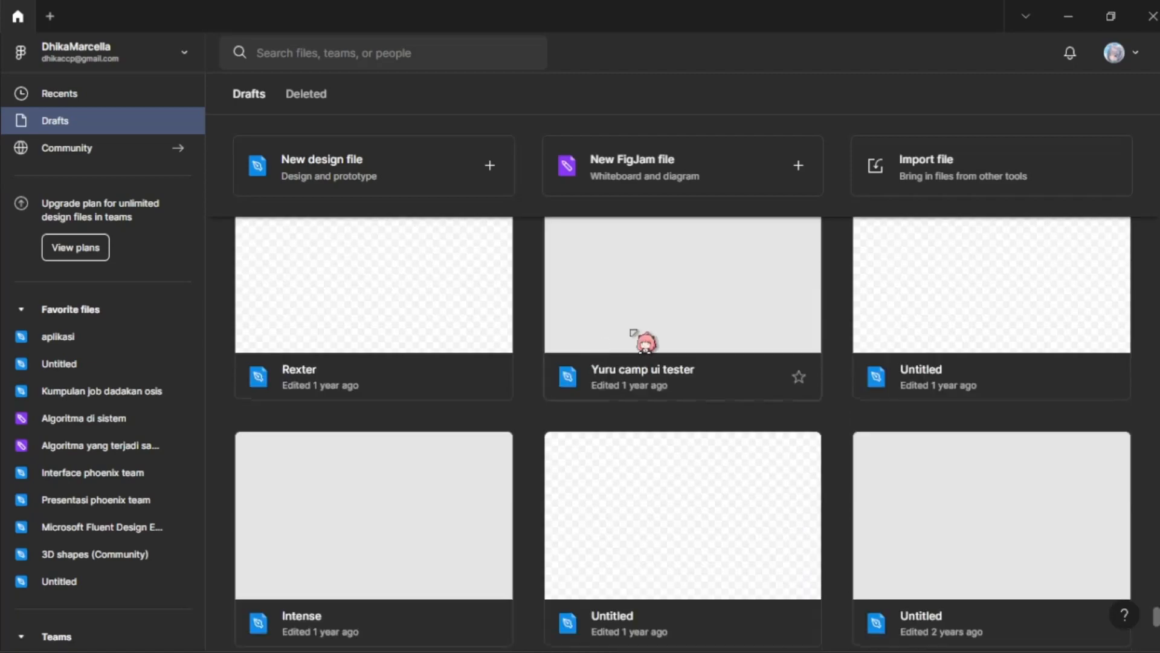
pyautogui.scroll(-4, 604, 341)
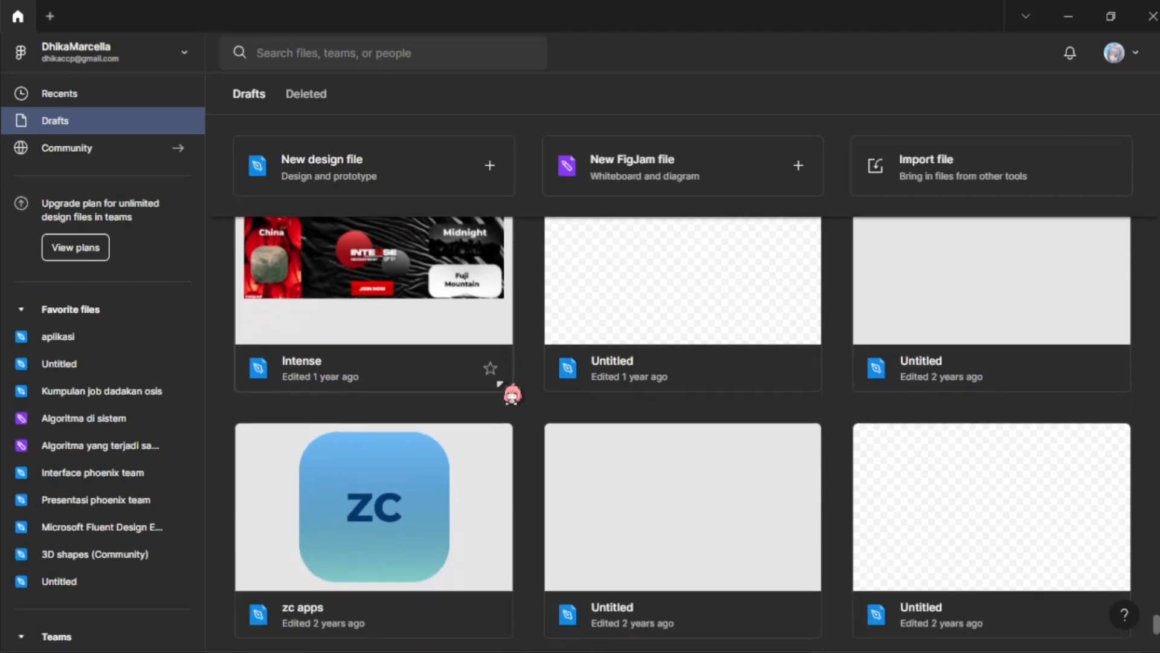
pyautogui.scroll(-1, 381, 375)
pyautogui.scroll(1, 357, 339)
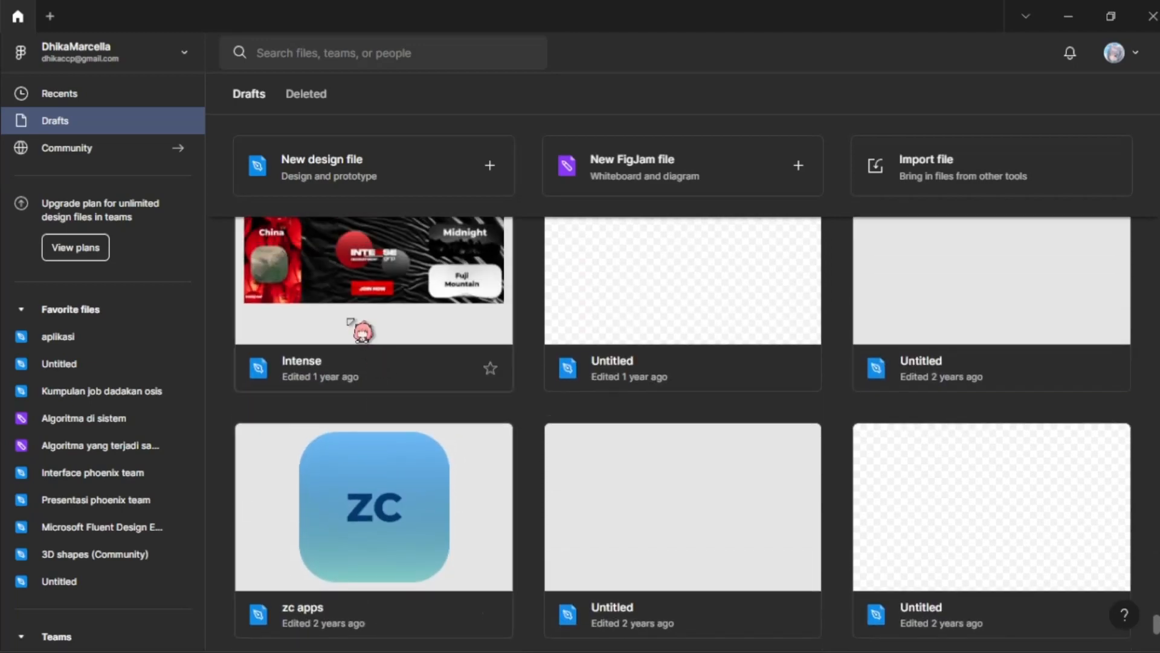
pyautogui.scroll(-3, 350, 321)
pyautogui.scroll(3, 349, 309)
pyautogui.scroll(-1, 350, 309)
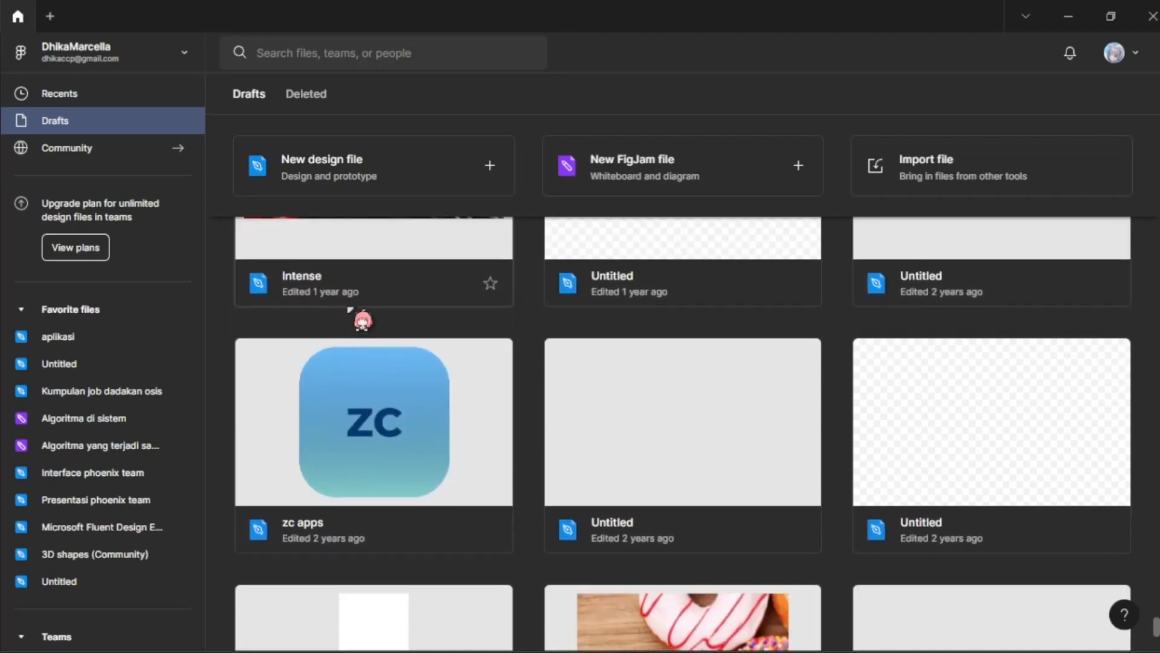
pyautogui.scroll(-10, 360, 317)
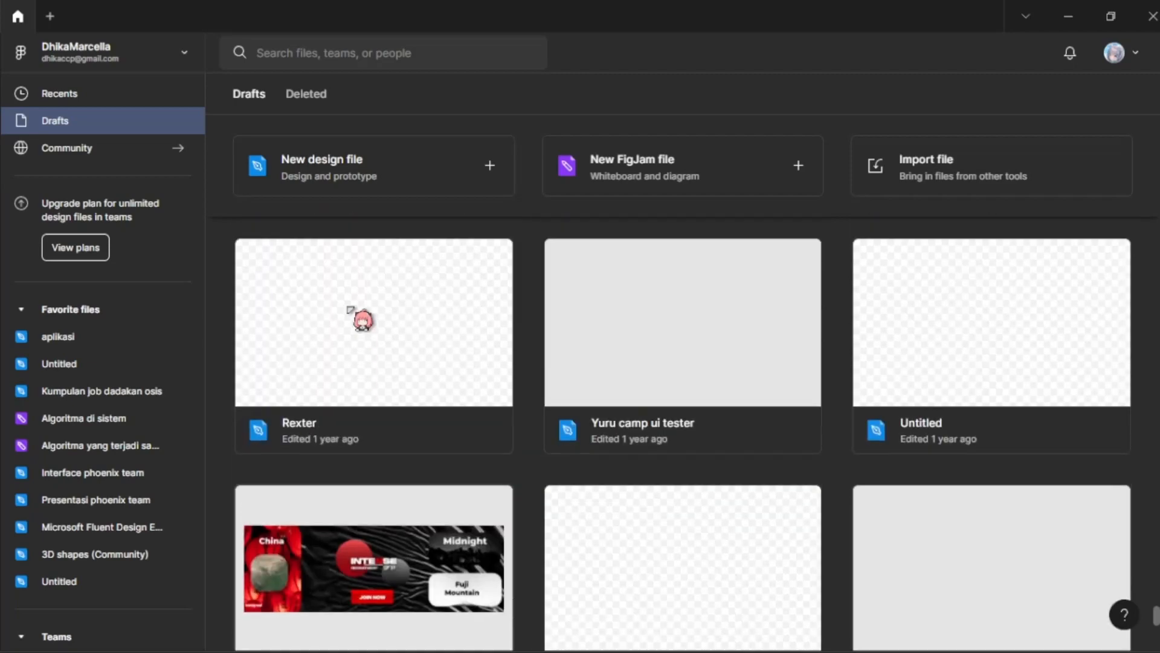
# Step: Browse from the Rexter draft back to newer drafts, examining the Glassy Cards (Community) files
pyautogui.scroll(2, 504, 382)
pyautogui.scroll(1, 519, 381)
pyautogui.scroll(-1, 518, 380)
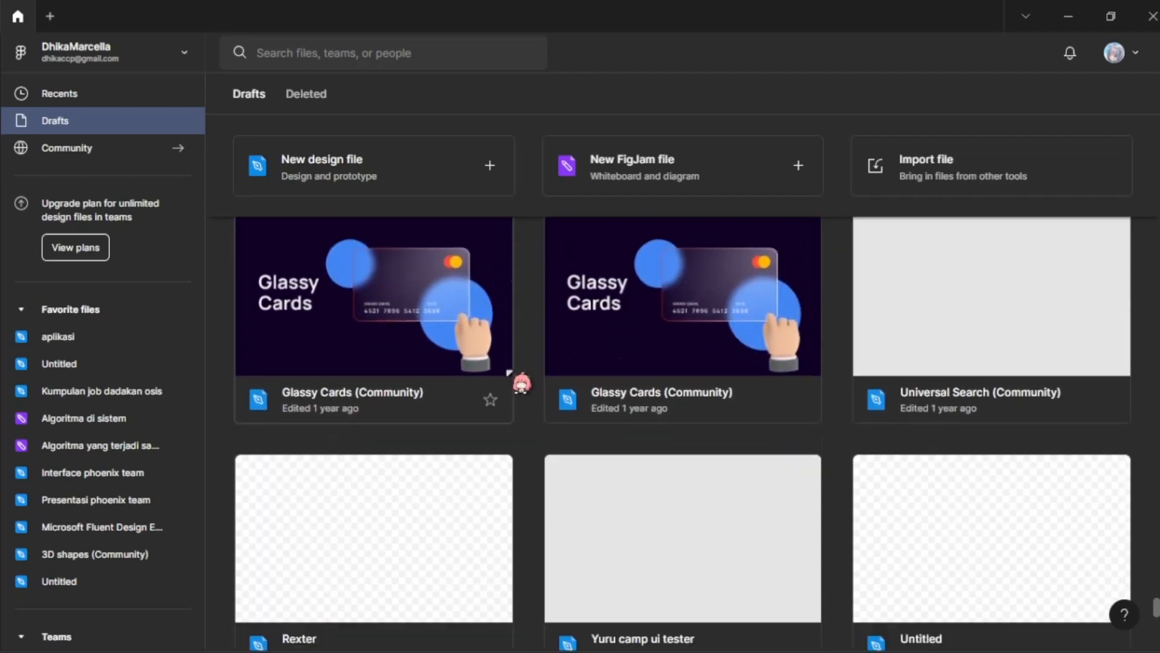
pyautogui.scroll(1, 519, 381)
pyautogui.scroll(5, 1132, 344)
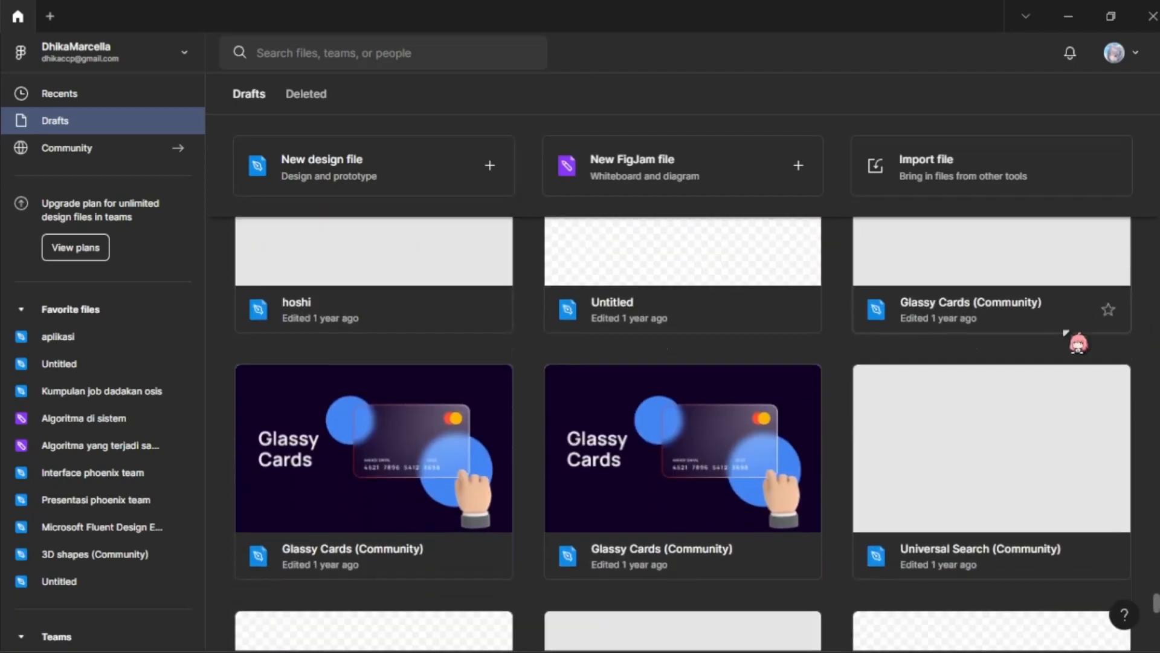
# Step: Look over the gfx, dsgn awal and Glassy Cards (Community) drafts, down to the Wireframing in Figma file and back
pyautogui.scroll(4, 823, 368)
pyautogui.scroll(-3, 665, 405)
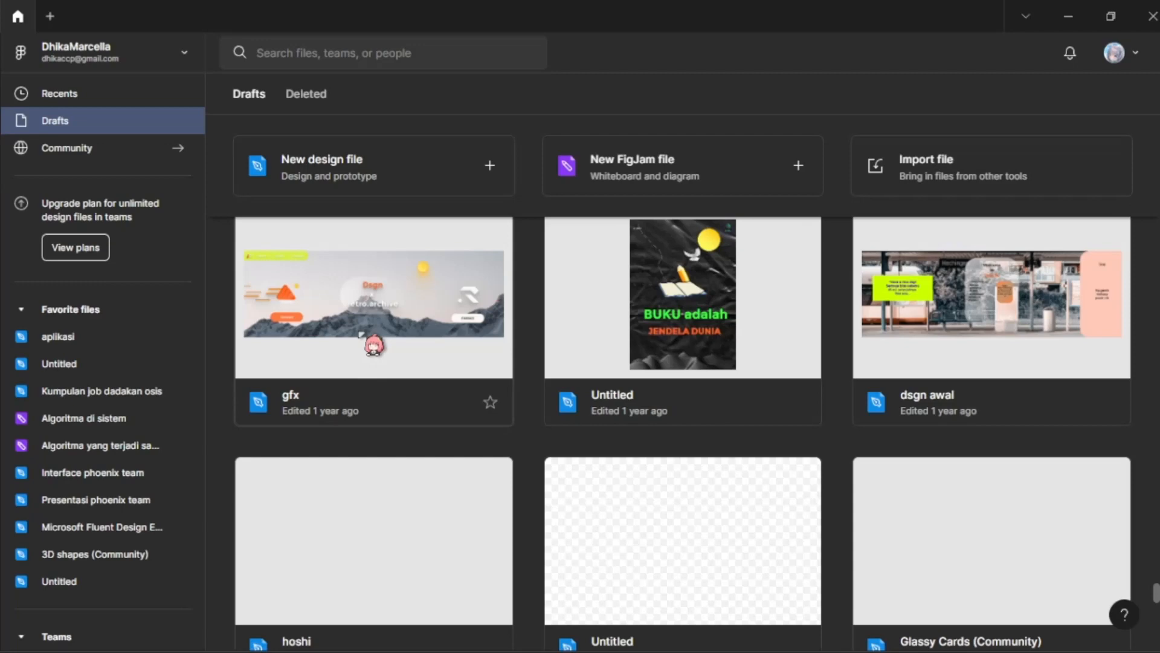
pyautogui.scroll(-8, 479, 332)
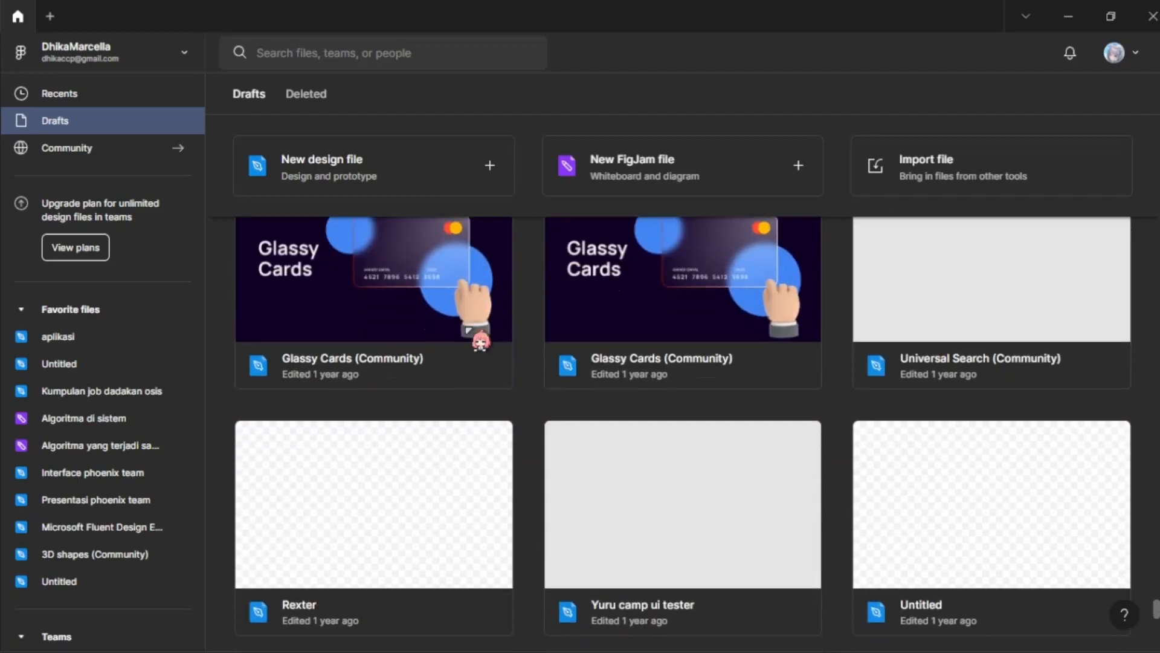
pyautogui.scroll(-18, 469, 330)
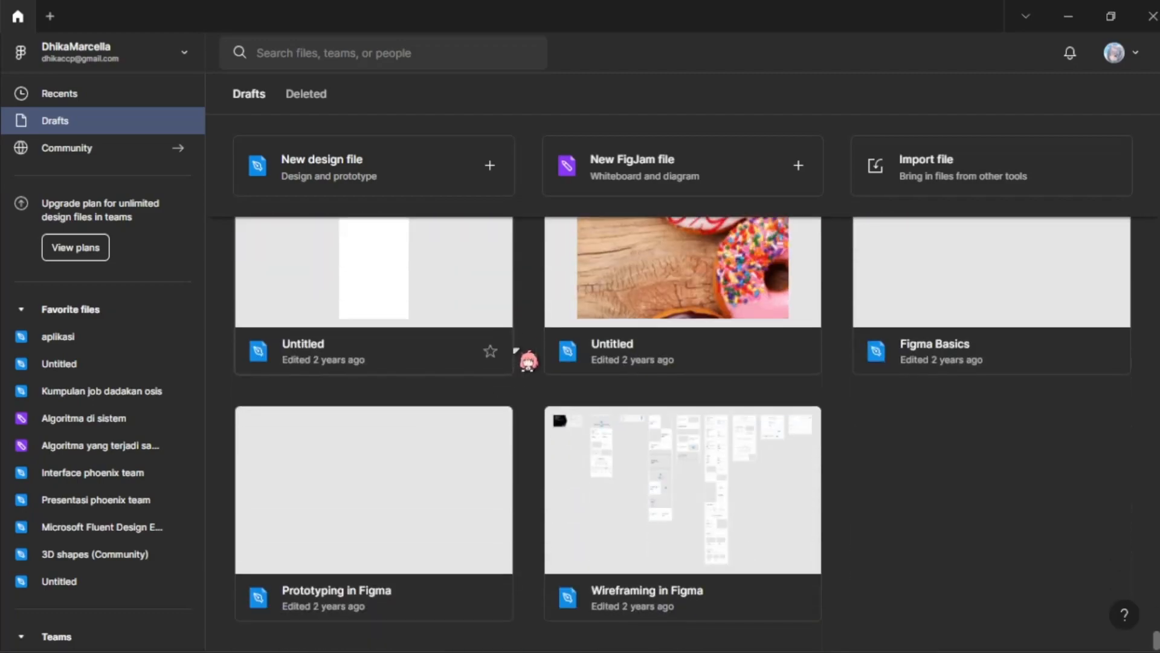
pyautogui.scroll(20, 517, 351)
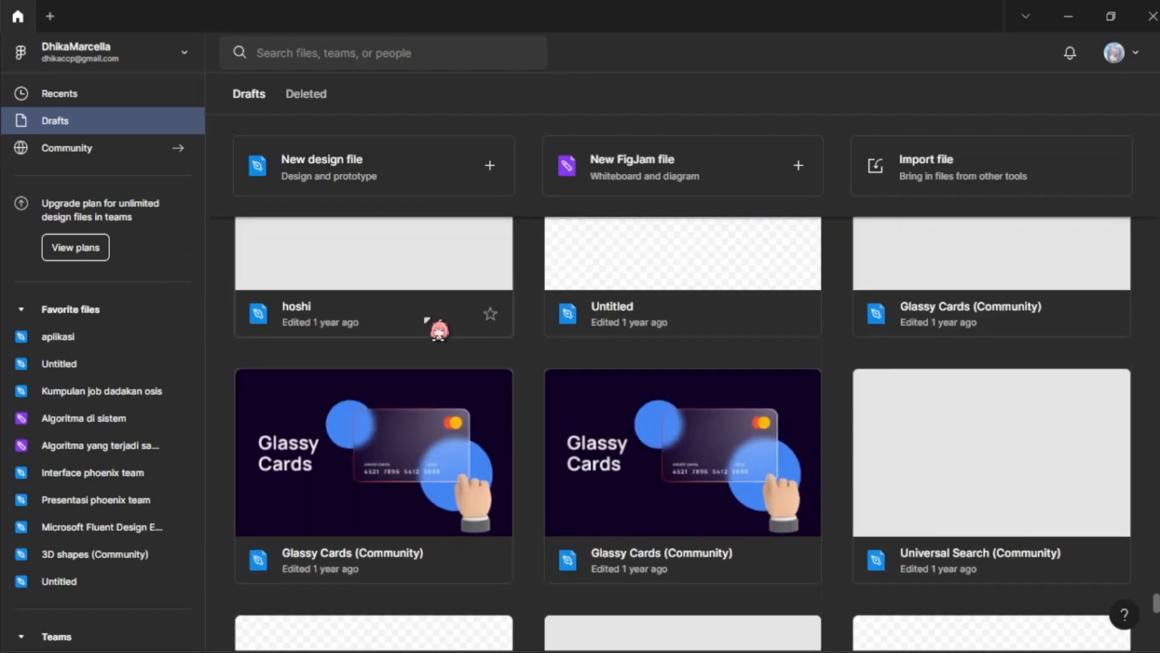
pyautogui.scroll(15, 426, 319)
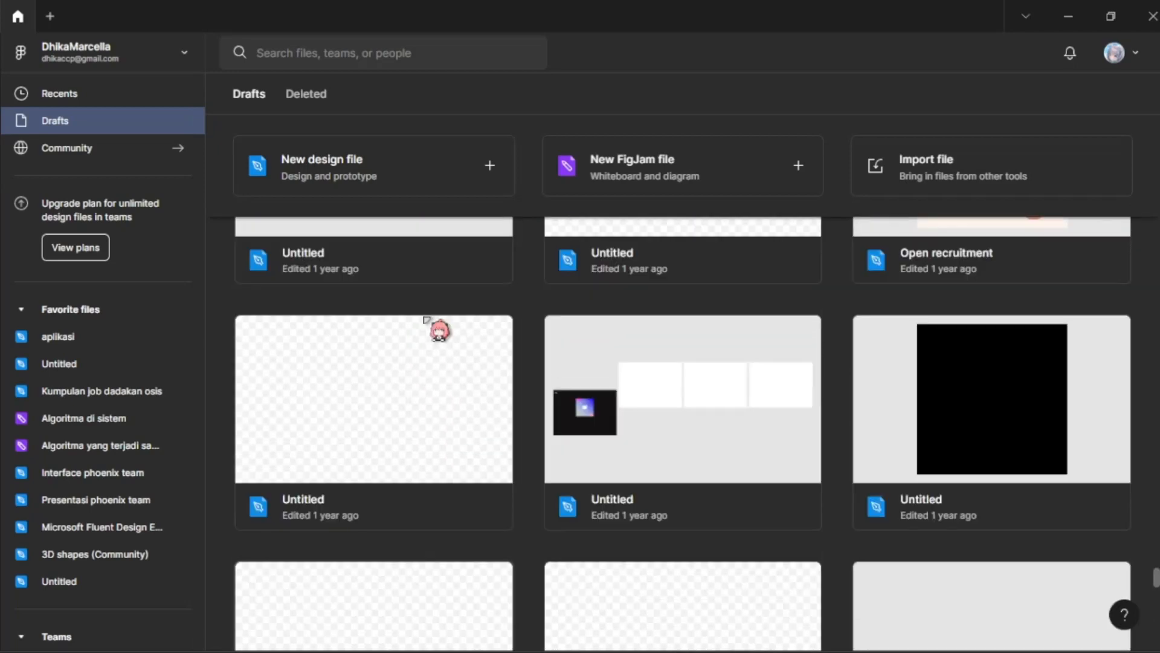
# Step: Examine the klien apaansi, bandung, kumpulan dsgn oren and dubai drafts
pyautogui.scroll(10, 427, 320)
pyautogui.scroll(3, 1064, 435)
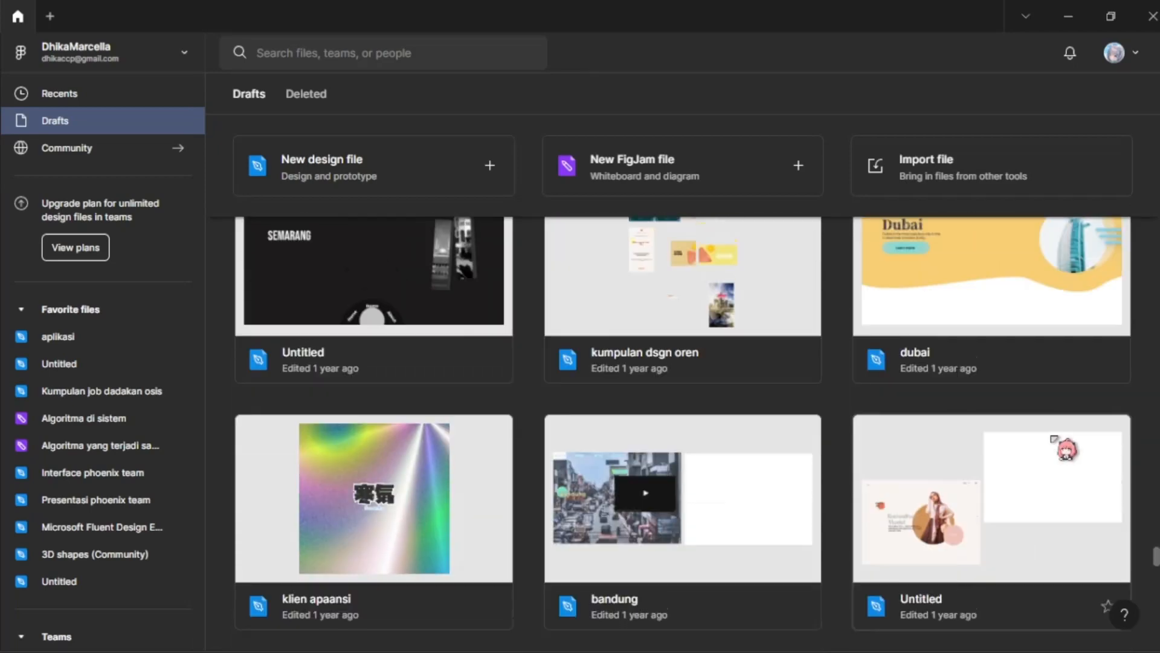
pyautogui.scroll(2, 533, 414)
pyautogui.scroll(-4, 517, 425)
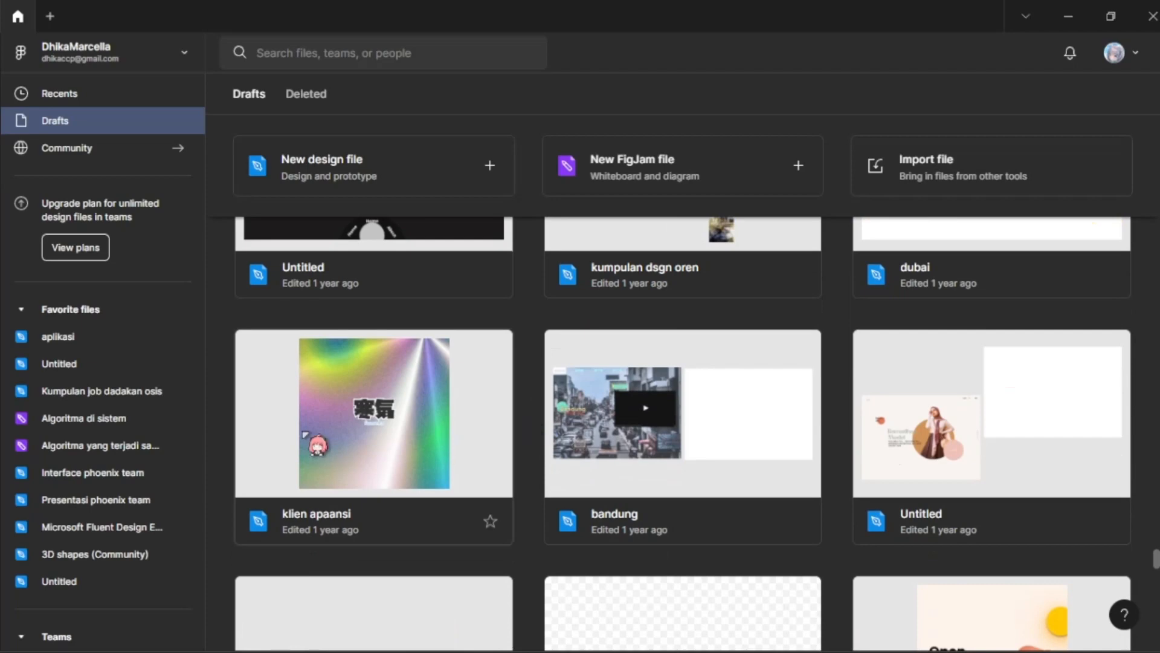
pyautogui.scroll(12, 466, 410)
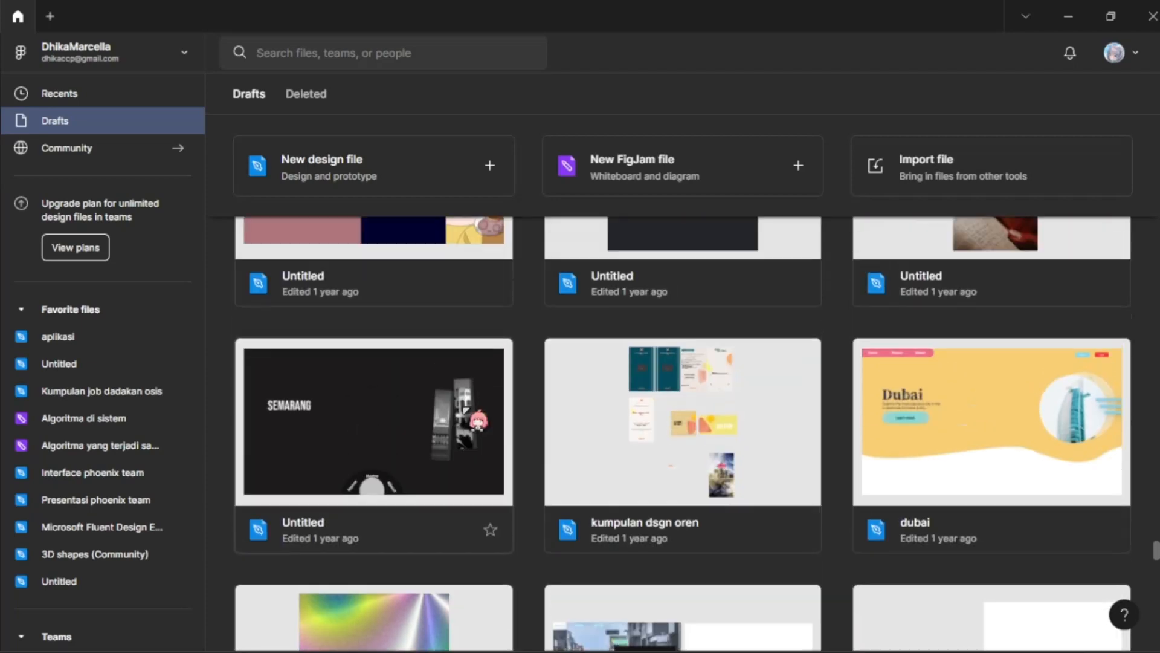
pyautogui.scroll(-2, 461, 408)
pyautogui.scroll(10, 465, 405)
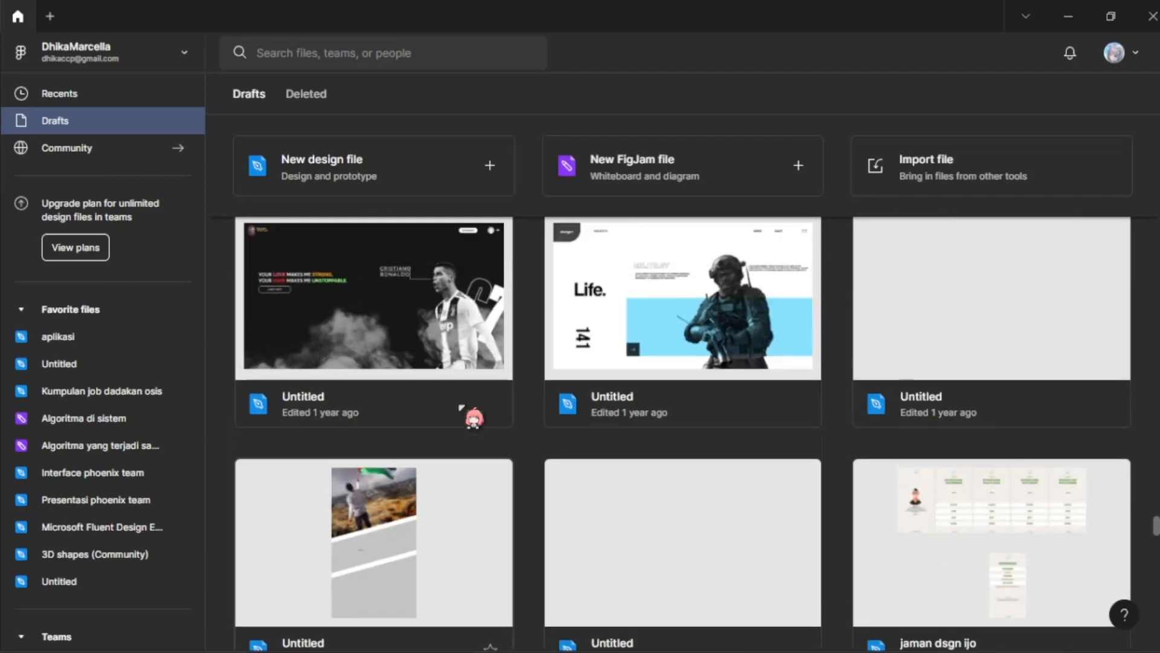
# Step: Browse from the year-old drafts back to newer ones, as far as the Discord Rich Presence for Figma file
pyautogui.scroll(15, 470, 403)
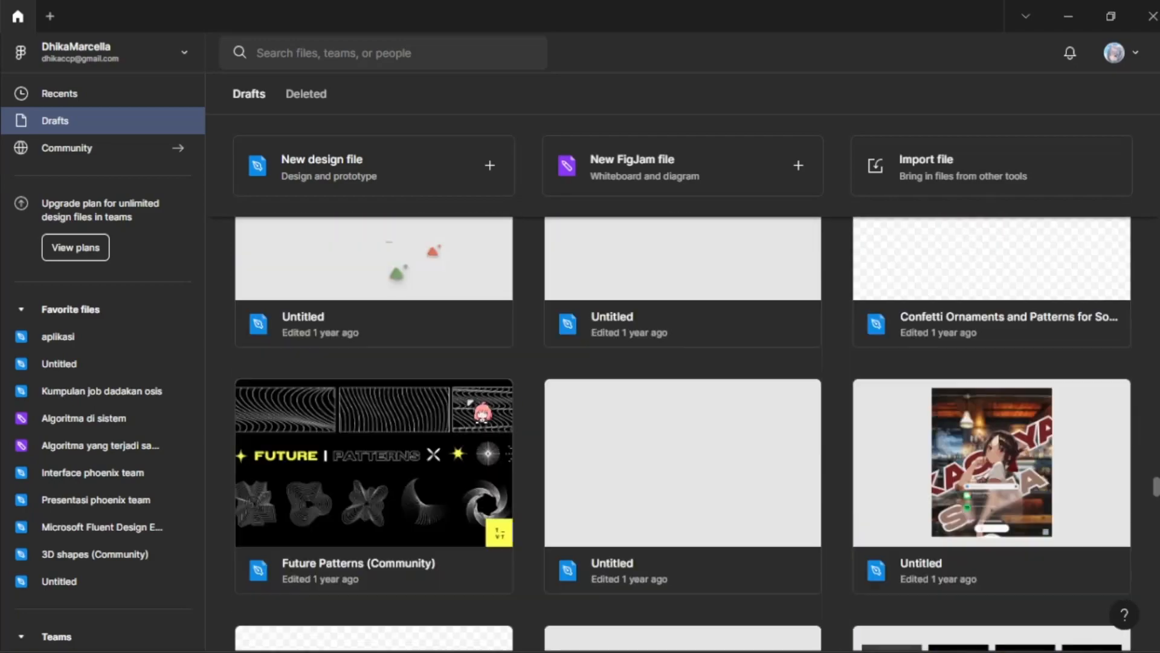
pyautogui.scroll(15, 471, 403)
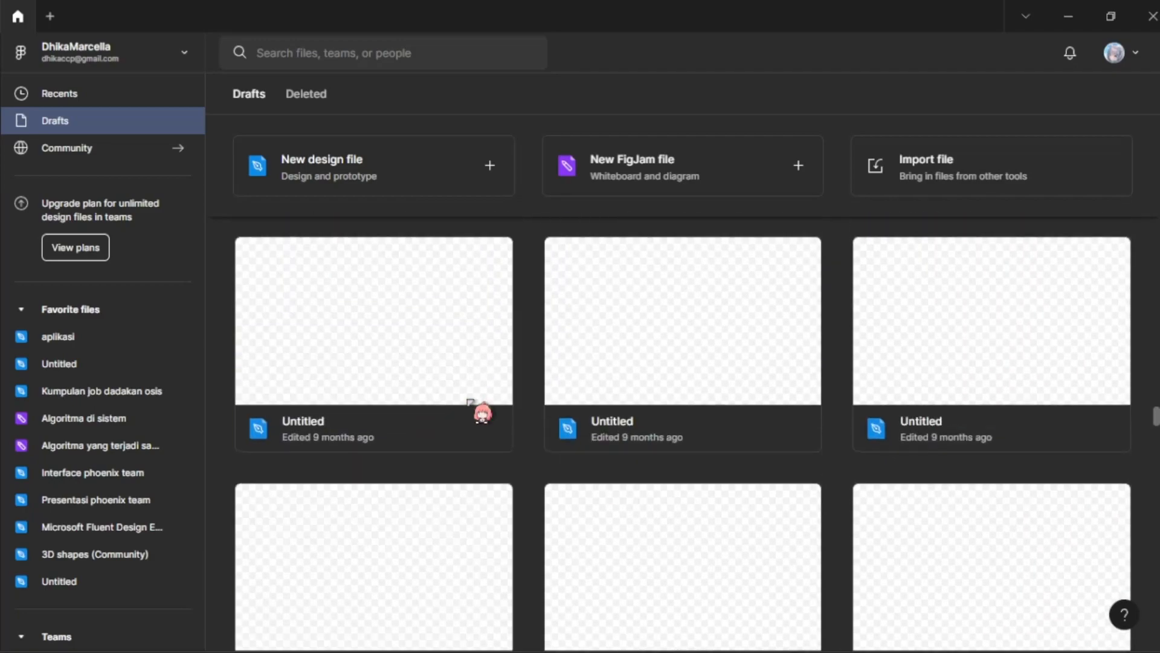
pyautogui.scroll(15, 471, 403)
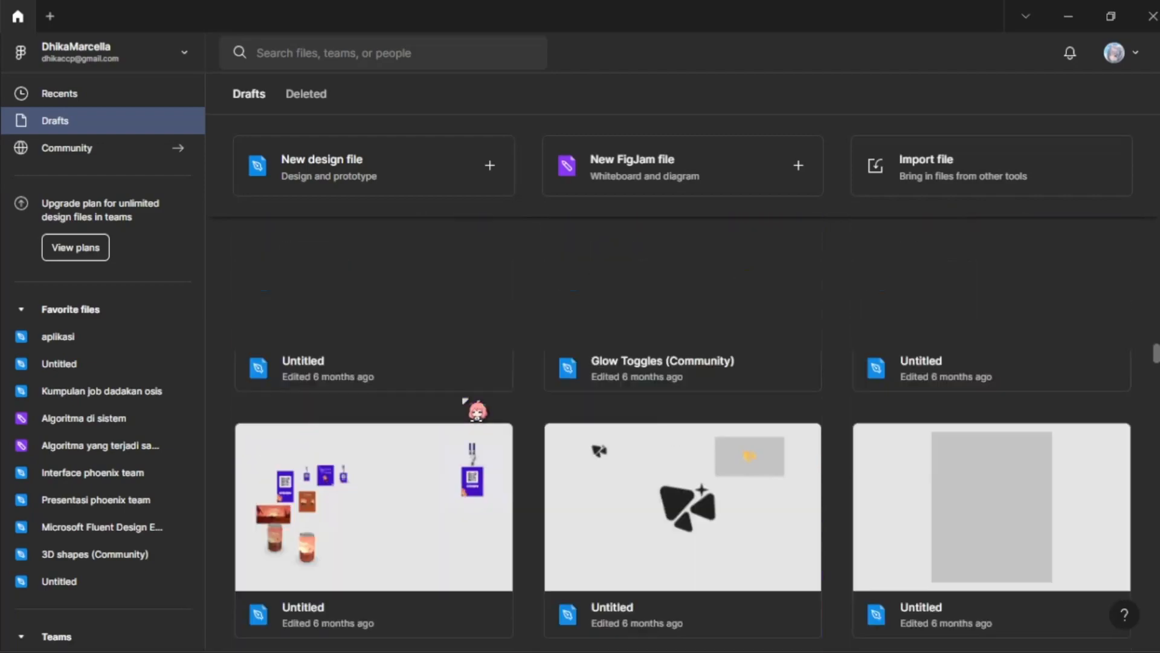
pyautogui.scroll(10, 465, 400)
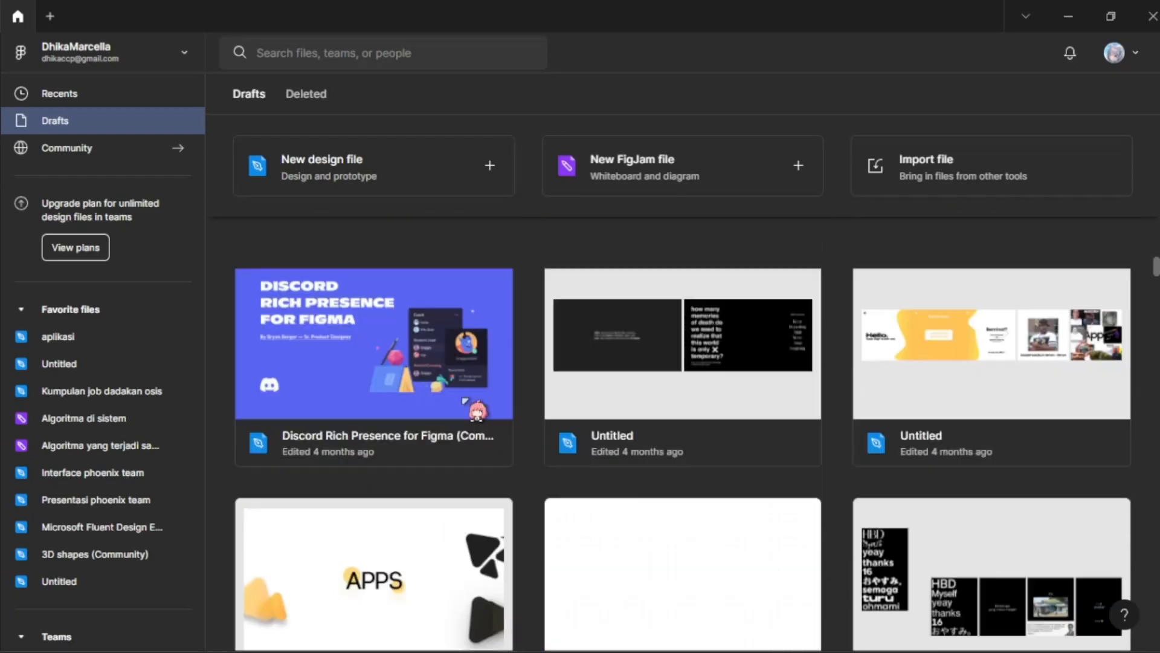
# Step: Return to the recently viewed files and create a new design file
pyautogui.click(124, 88)
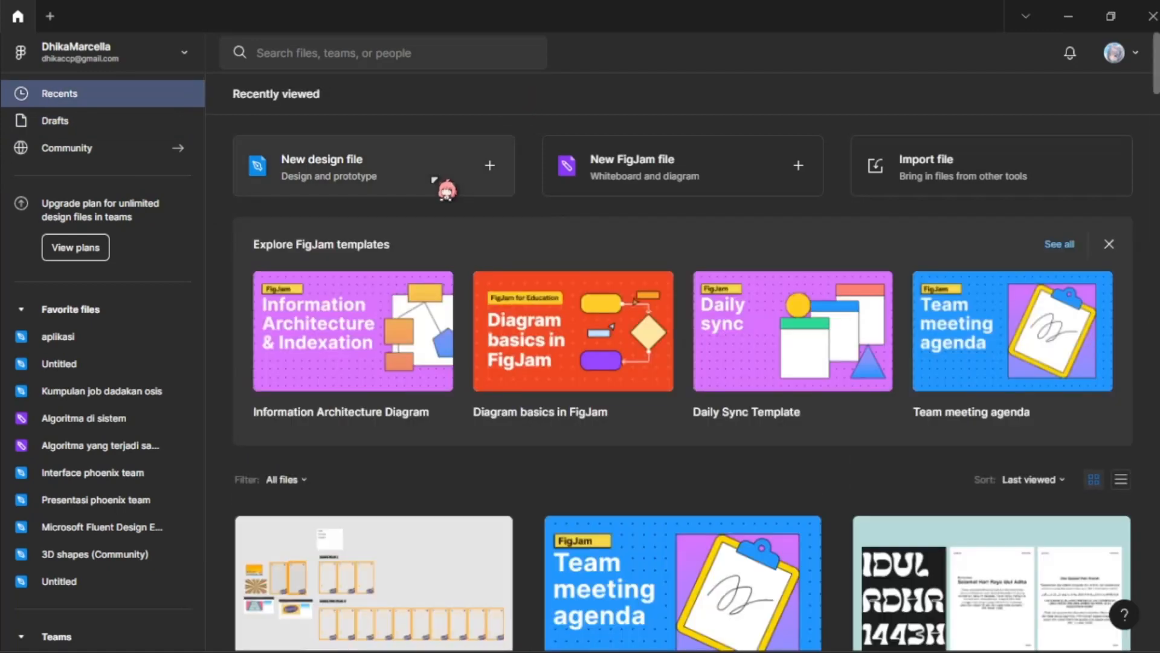
pyautogui.click(434, 180)
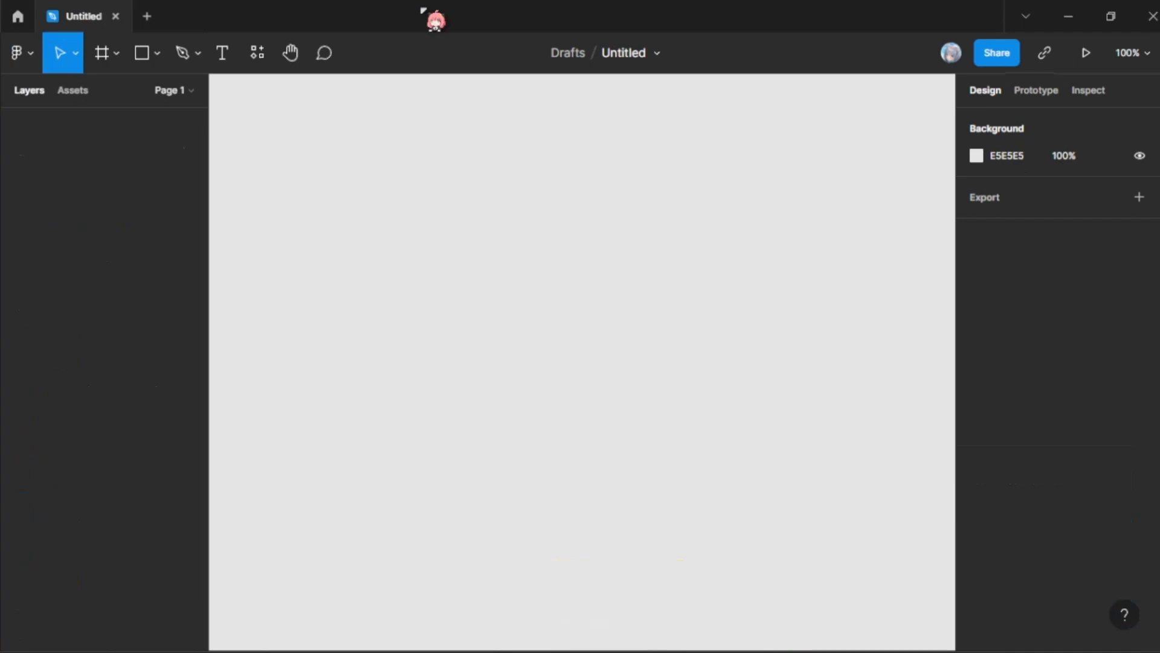
# Step: Draw a rectangle about 389 by 611 on the canvas and set its fill to FFFFFF
pyautogui.click(134, 52)
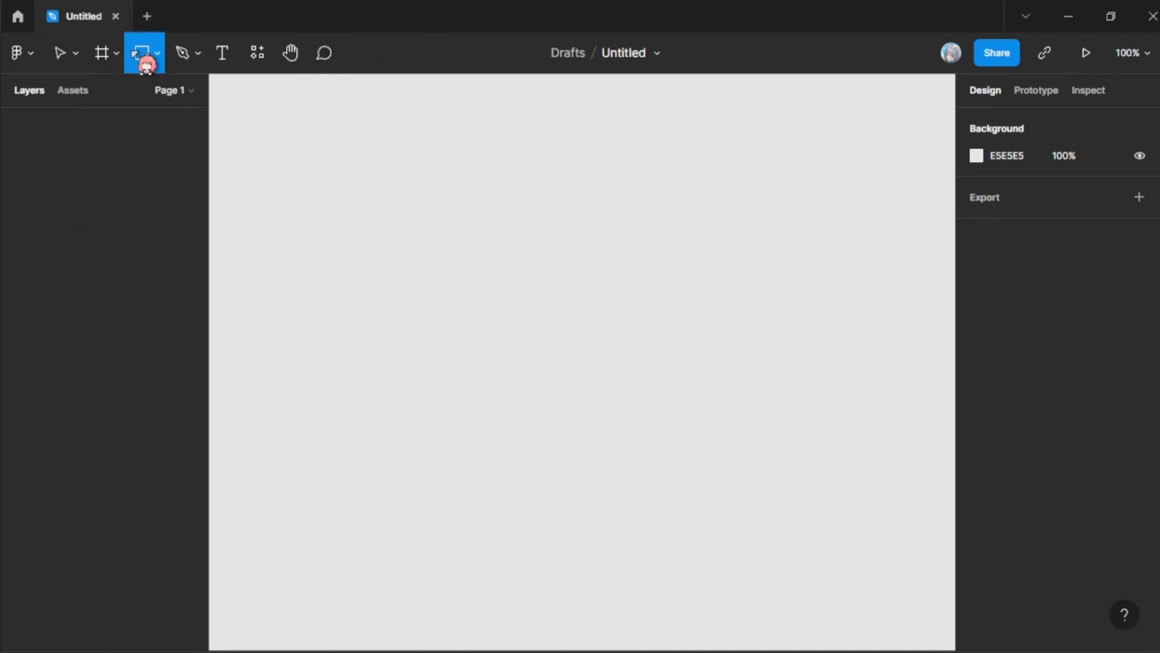
pyautogui.moveTo(369, 100); pyautogui.dragTo(374, 102)
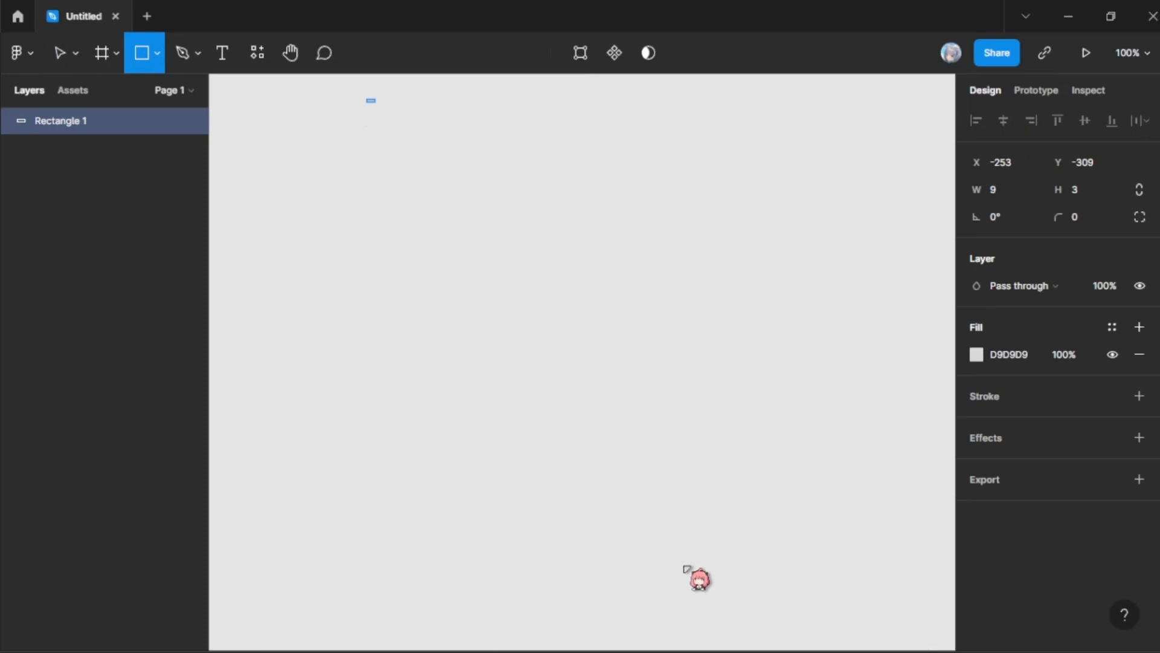
pyautogui.moveTo(687, 569); pyautogui.dragTo(698, 618)
pyautogui.click(1022, 355)
pyautogui.write('fff')
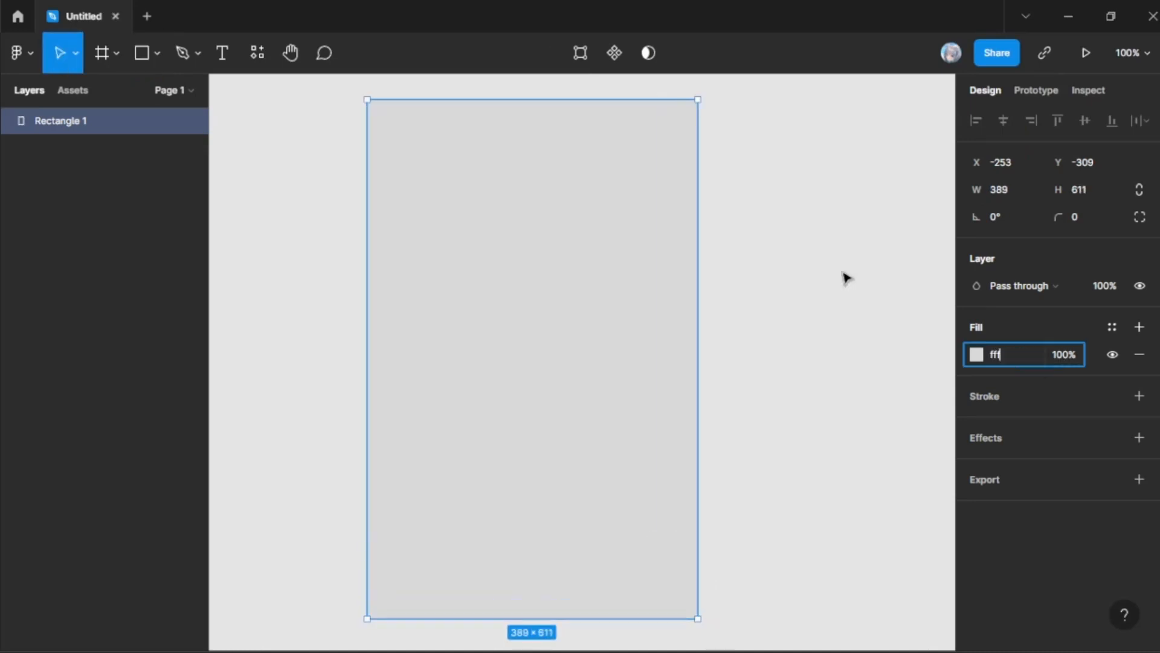
pyautogui.write('fff')
pyautogui.press('Return')
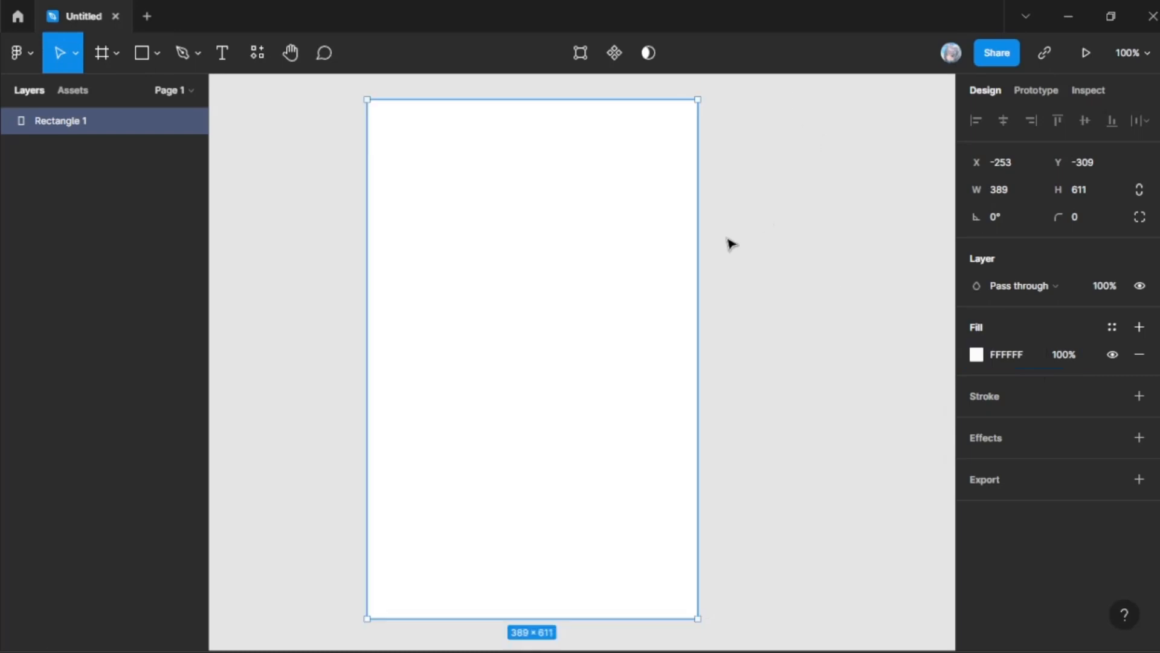
# Step: Shift the white rectangle slightly on the canvas and set its size to 1080 by 1920
pyautogui.moveTo(549, 199); pyautogui.dragTo(559, 201)
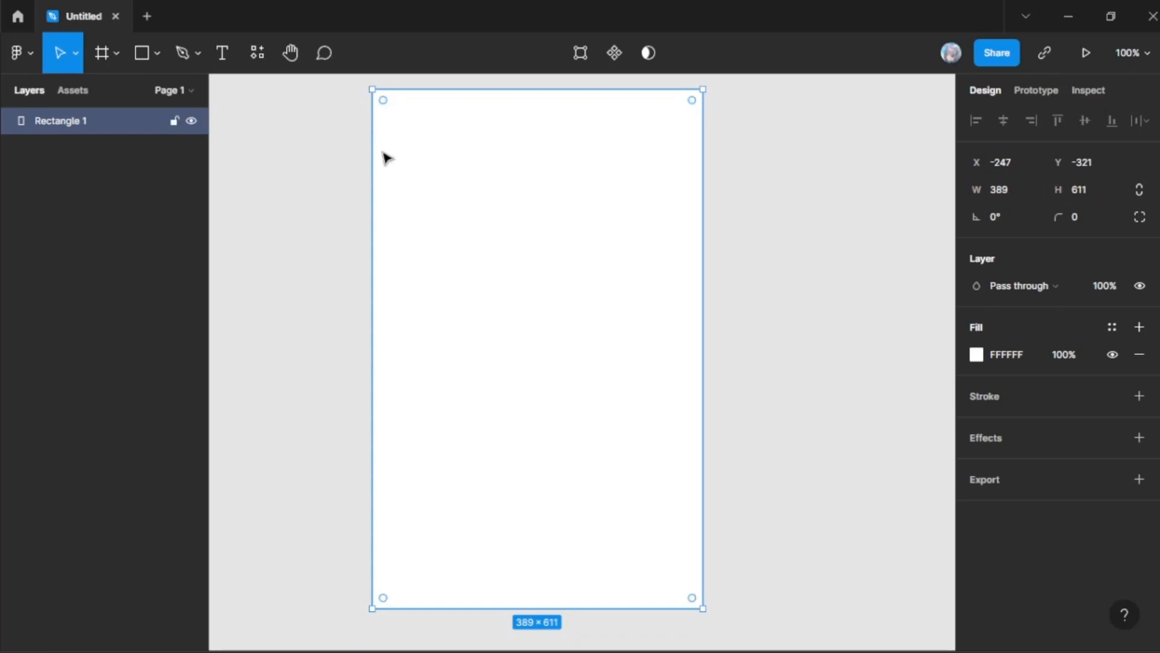
pyautogui.moveTo(415, 126); pyautogui.dragTo(427, 128)
pyautogui.click(1007, 192)
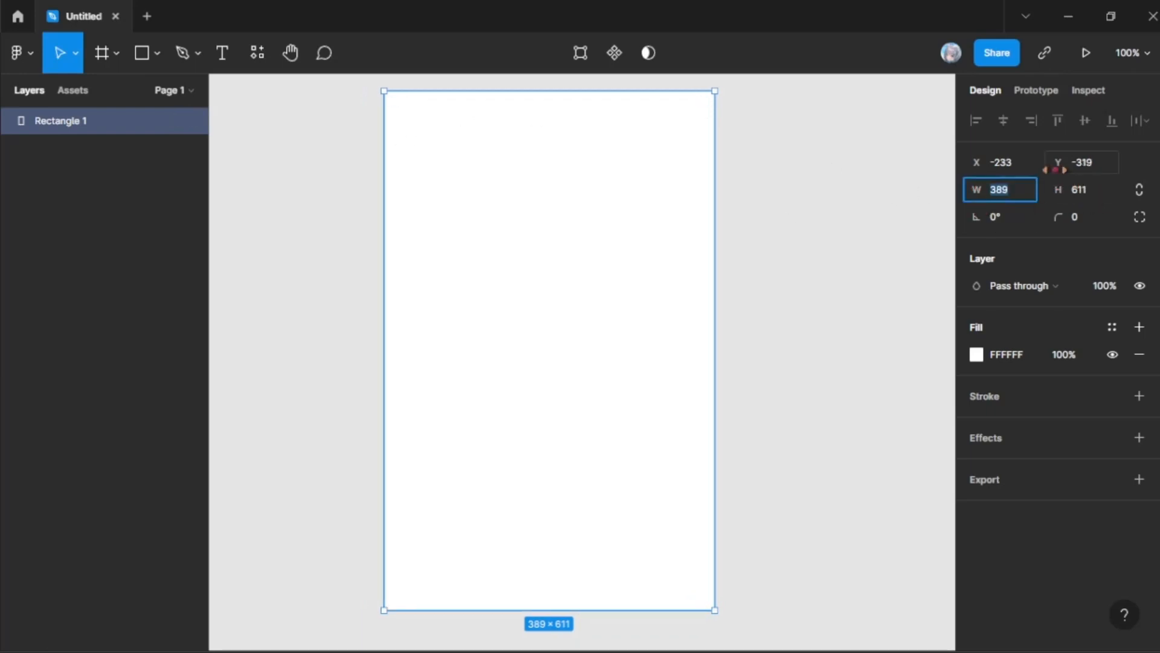
pyautogui.write('1080')
pyautogui.press('Return')
pyautogui.click(1088, 195)
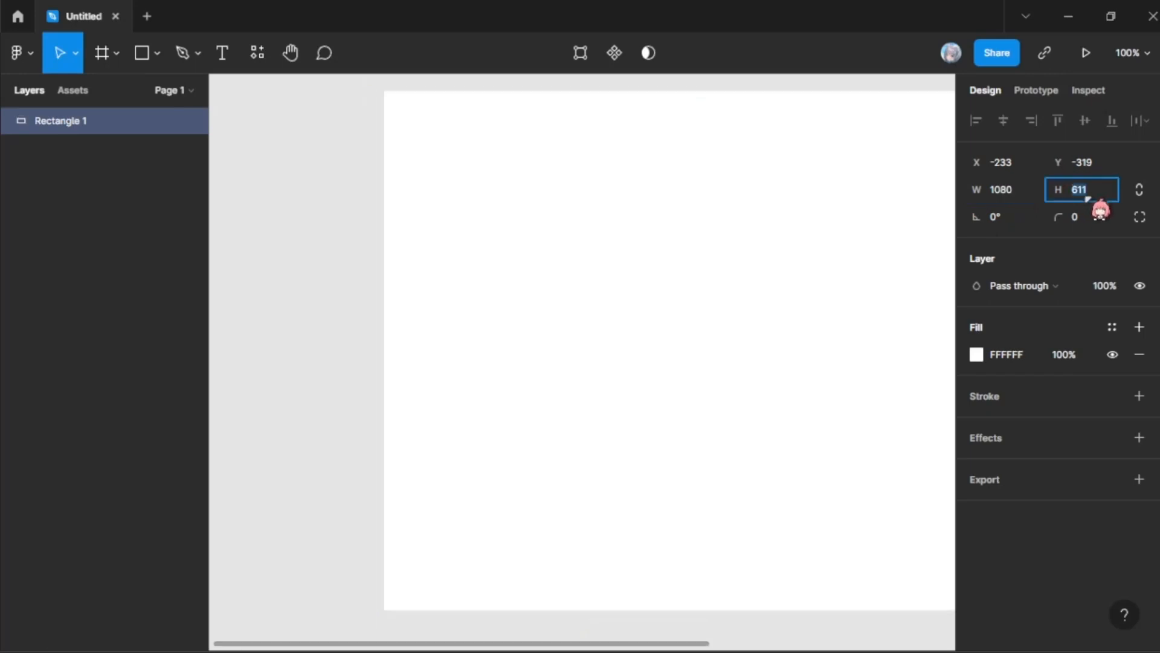
pyautogui.write('1920')
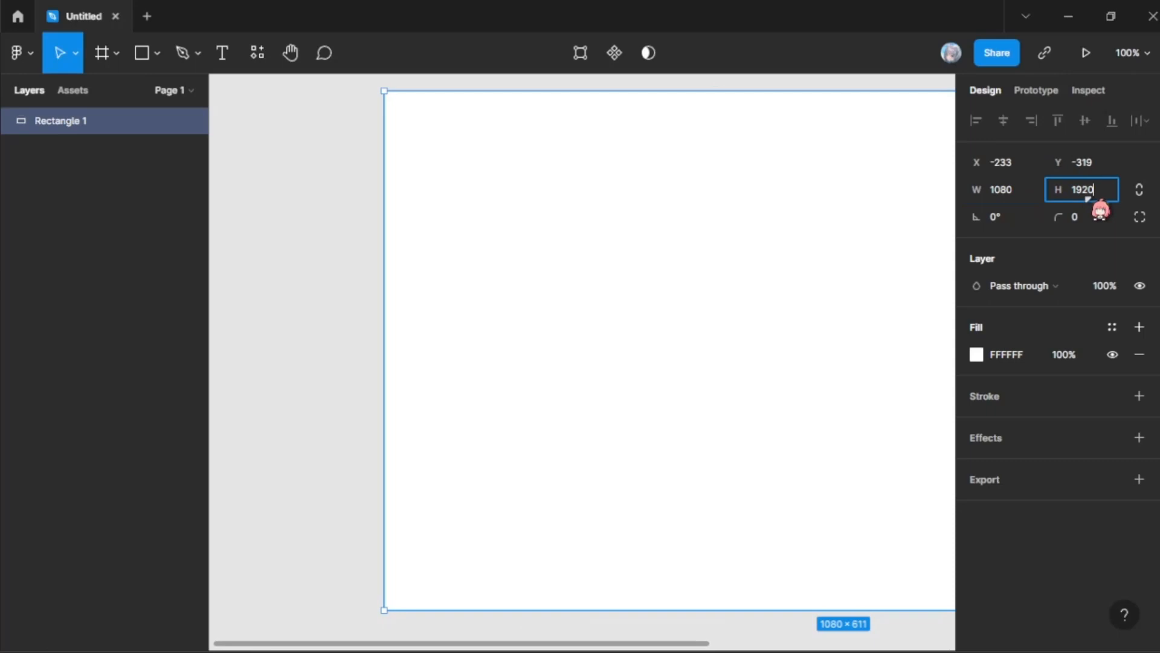
pyautogui.press('Return')
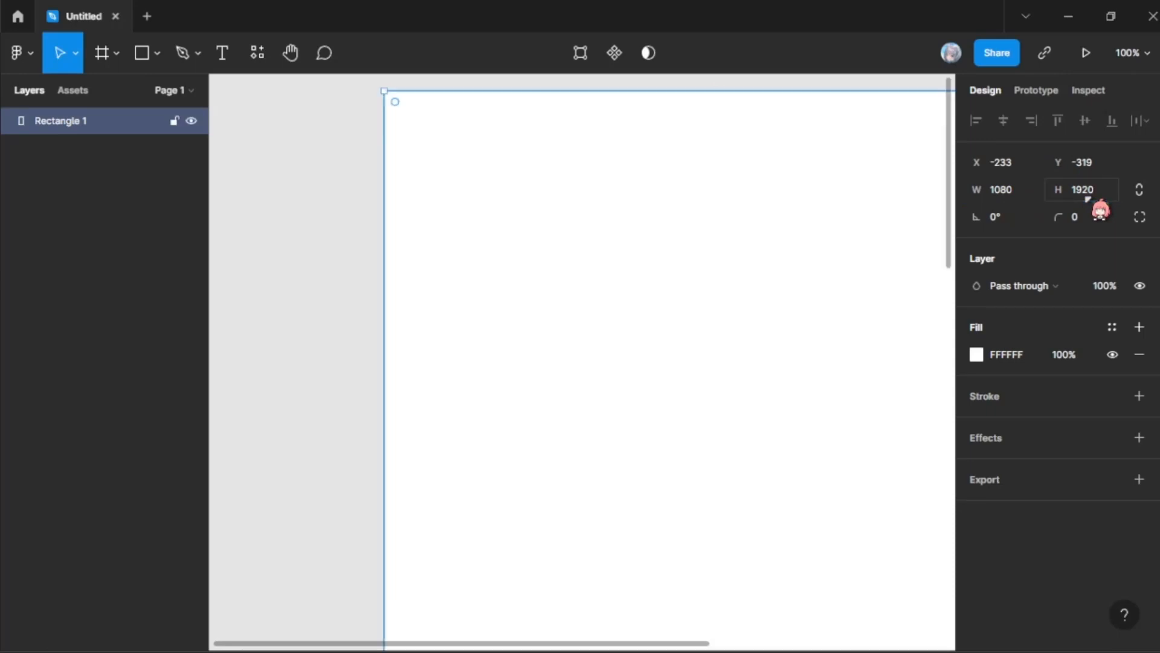
pyautogui.hotkey('shift', '2')
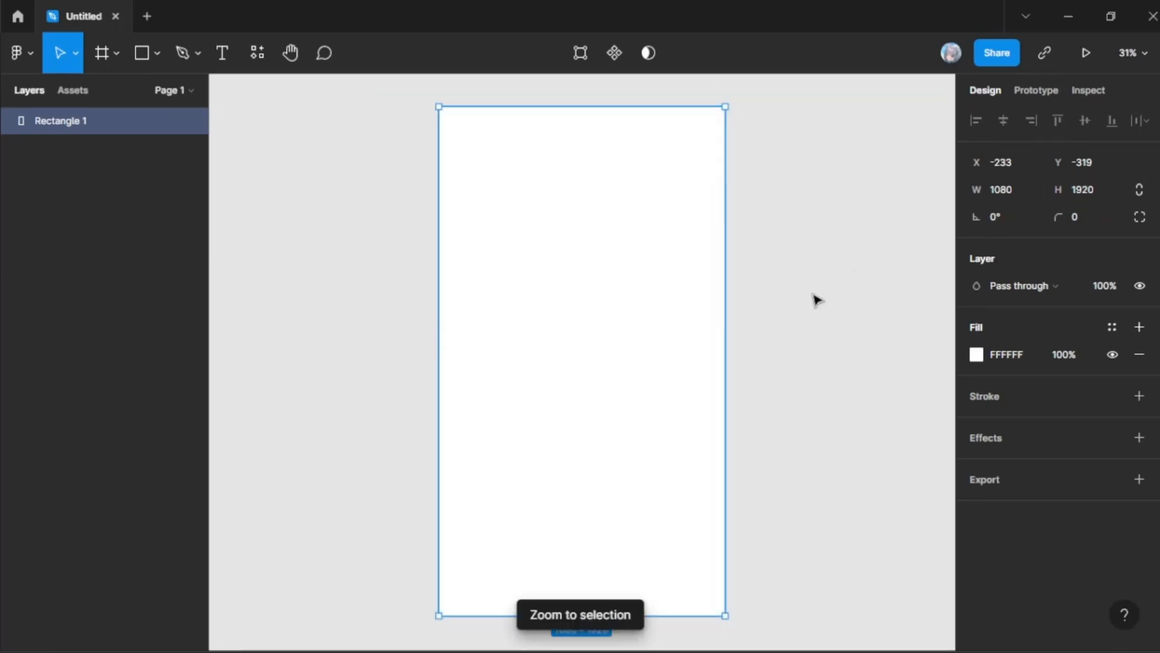
# Step: Try selecting and deselecting the 1080 by 1920 rectangle, and delete it from the canvas
pyautogui.click(752, 297)
pyautogui.click(641, 256)
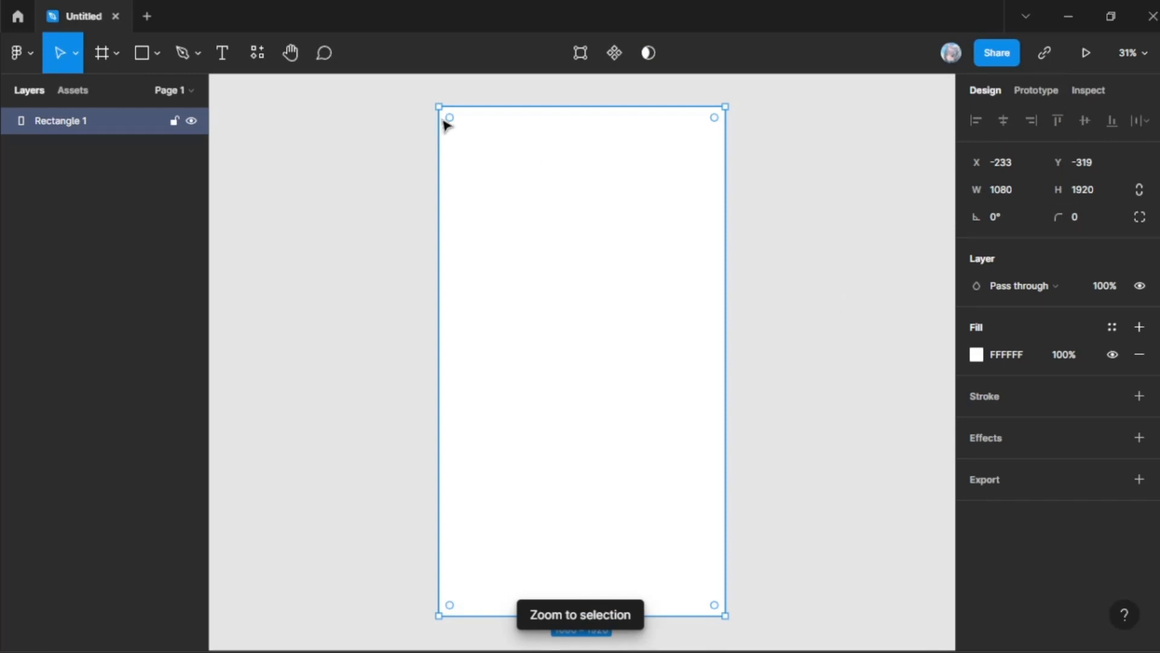
pyautogui.click(780, 209)
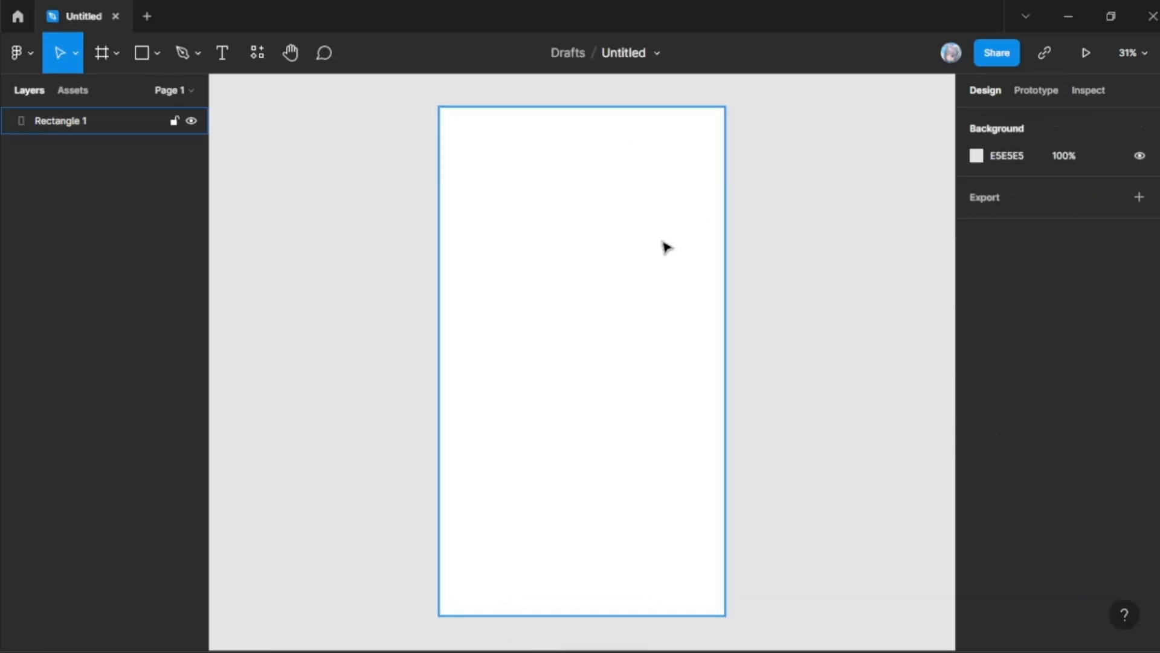
pyautogui.click(696, 181)
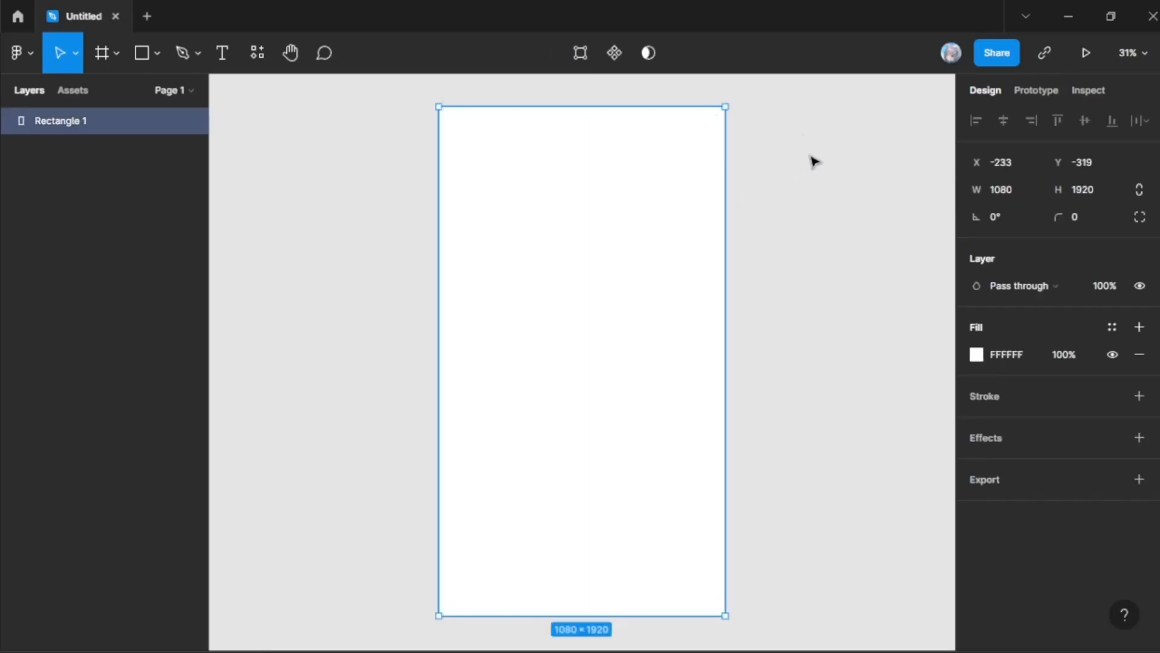
pyautogui.click(755, 182)
pyautogui.moveTo(377, 87); pyautogui.dragTo(798, 595)
pyautogui.click(823, 452)
pyautogui.click(640, 314)
pyautogui.press('Delete')
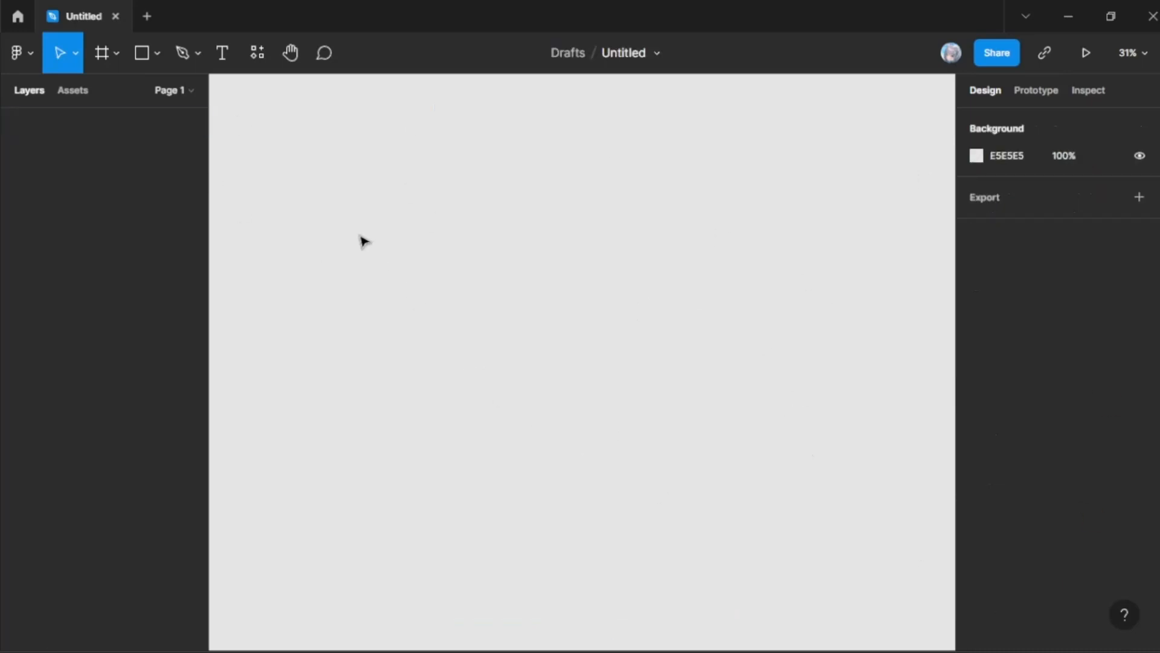
# Step: Draw a grey rectangle about 1350 by 1705 on the canvas and delete it
pyautogui.click(142, 54)
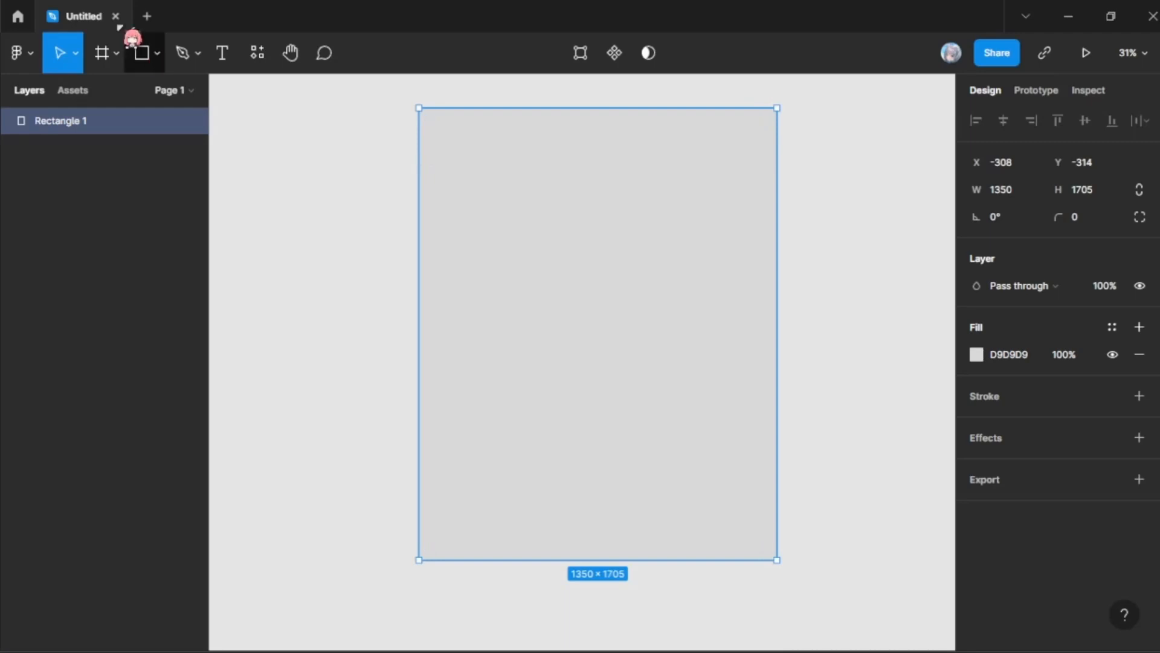
pyautogui.click(158, 55)
pyautogui.click(575, 175)
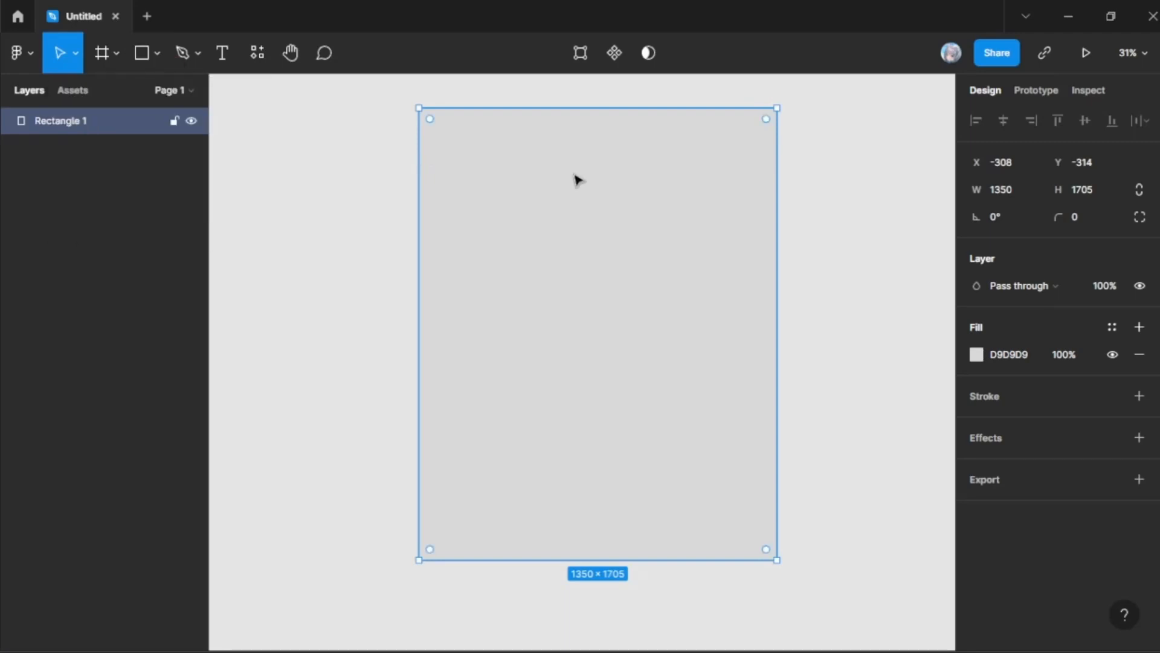
pyautogui.press('Delete')
# Step: Add a frame to the empty canvas using the MacBook Pro 14" desktop preset (1512 by 982)
pyautogui.click(117, 53)
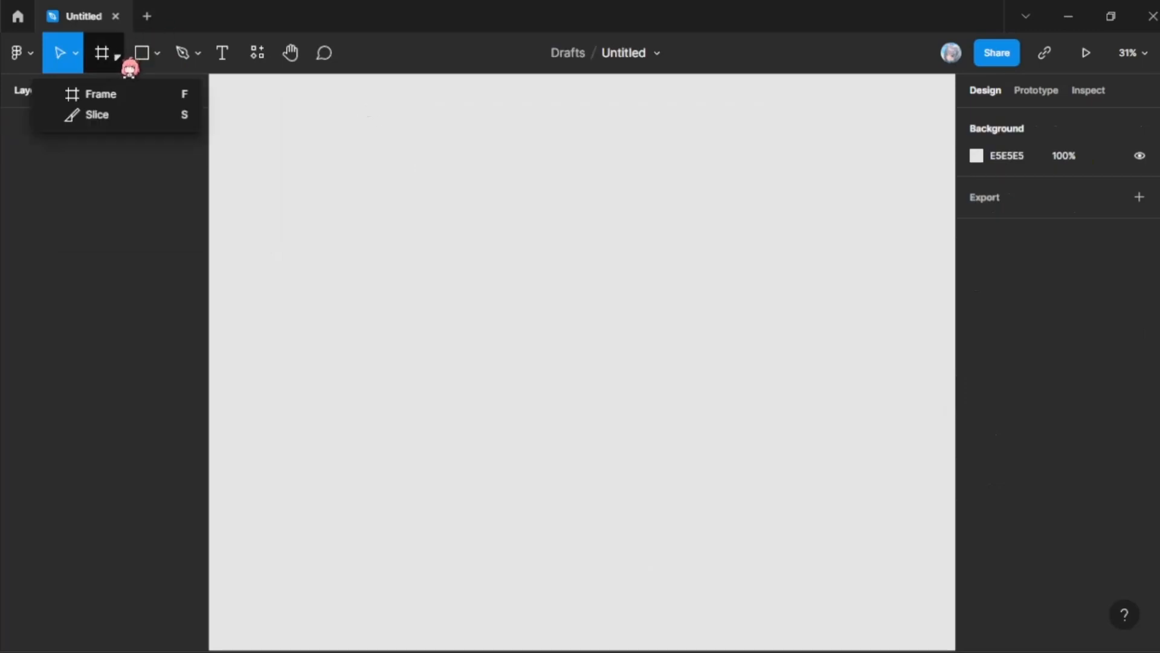
pyautogui.click(118, 95)
pyautogui.click(119, 60)
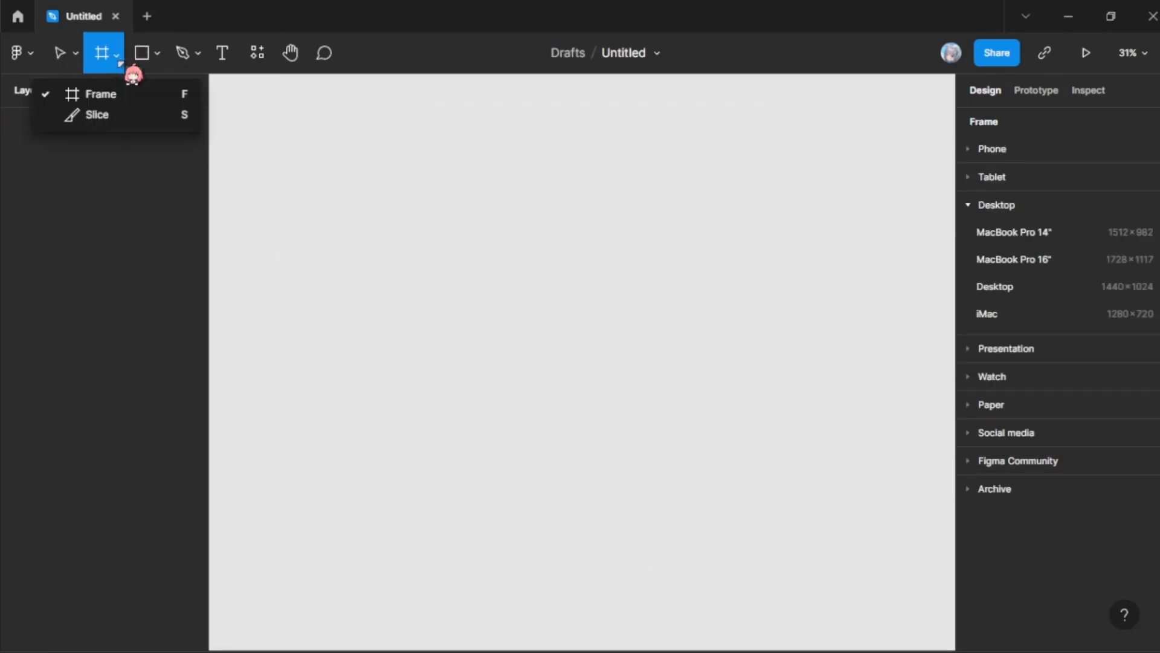
pyautogui.click(133, 75)
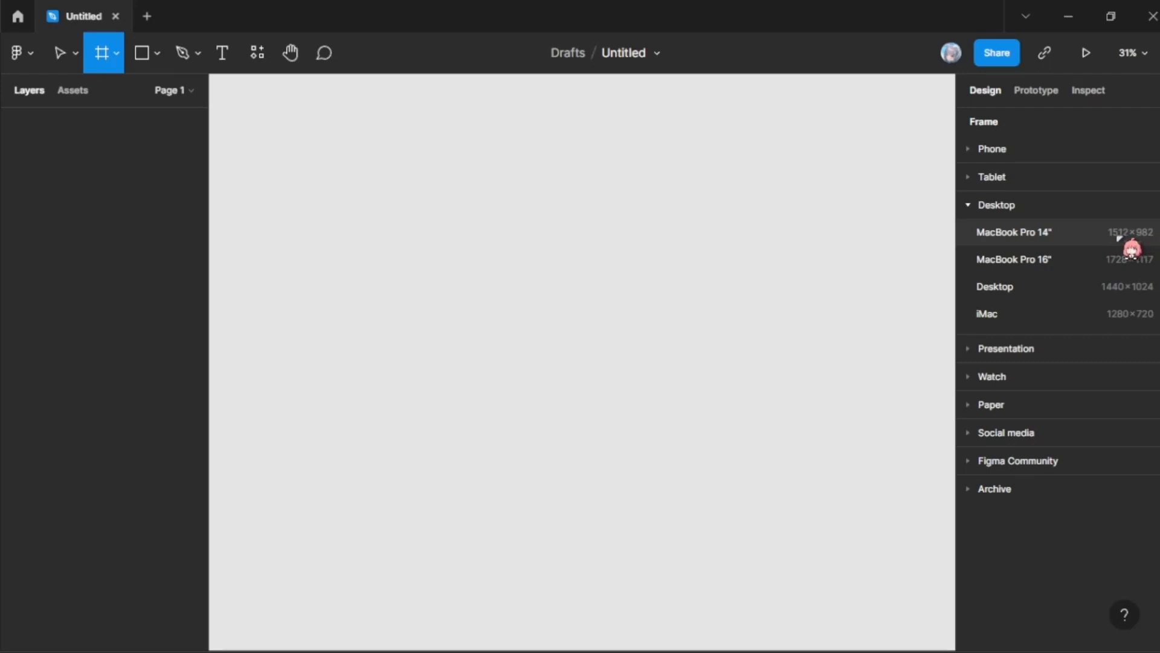
pyautogui.click(1065, 243)
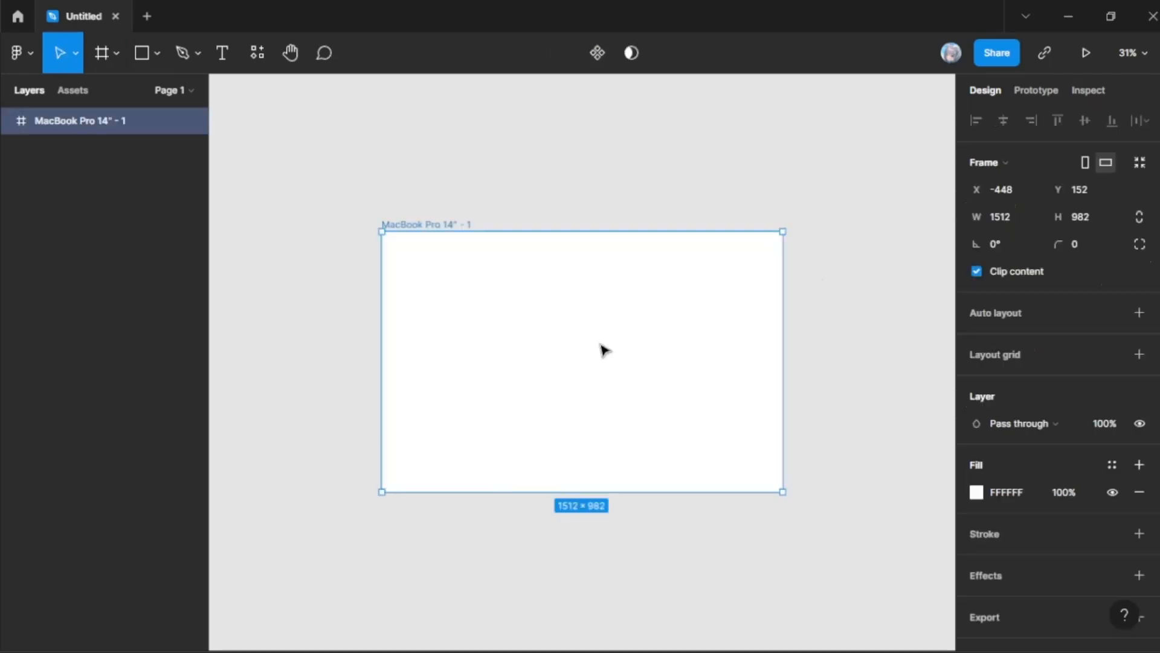
# Step: Move the MacBook Pro 14" frame slightly on the canvas and delete it
pyautogui.moveTo(438, 281); pyautogui.dragTo(450, 260)
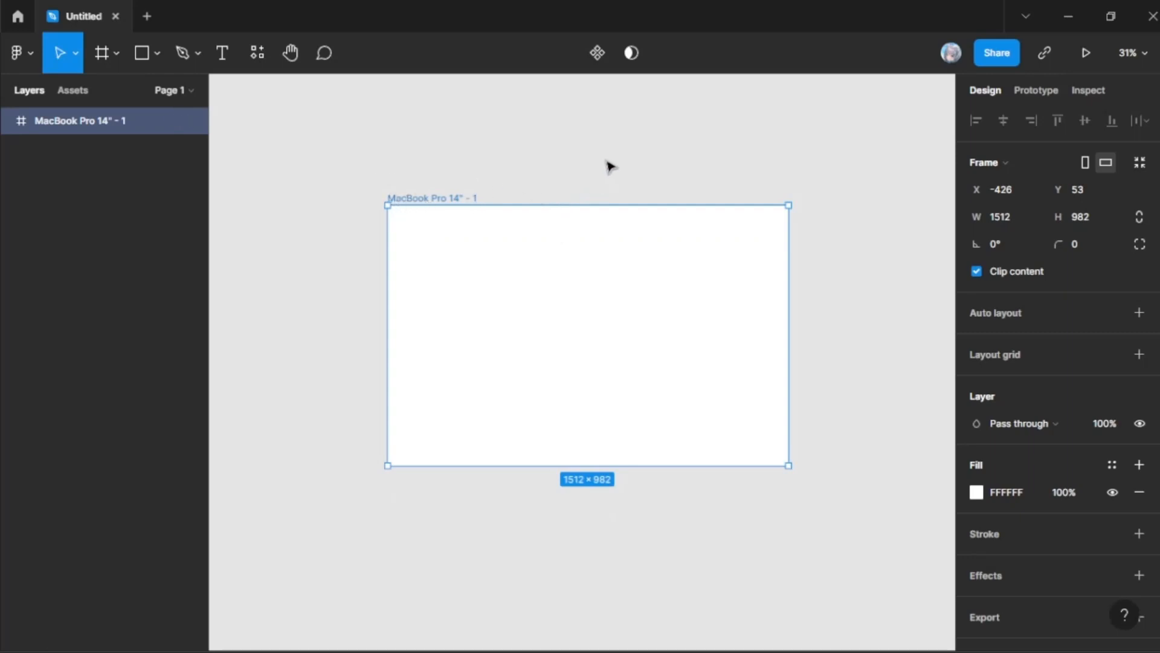
pyautogui.click(752, 177)
pyautogui.click(696, 295)
pyautogui.press('Delete')
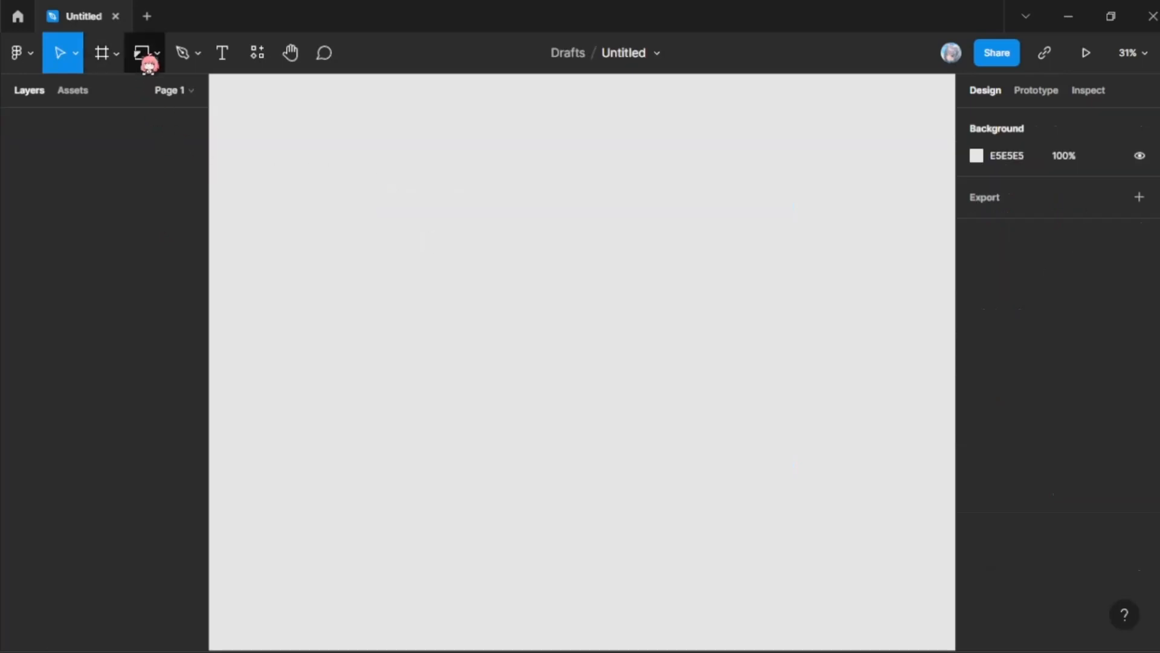
# Step: Add a frame using the Desktop preset (1440 by 1024) and delete it from the canvas
pyautogui.click(104, 54)
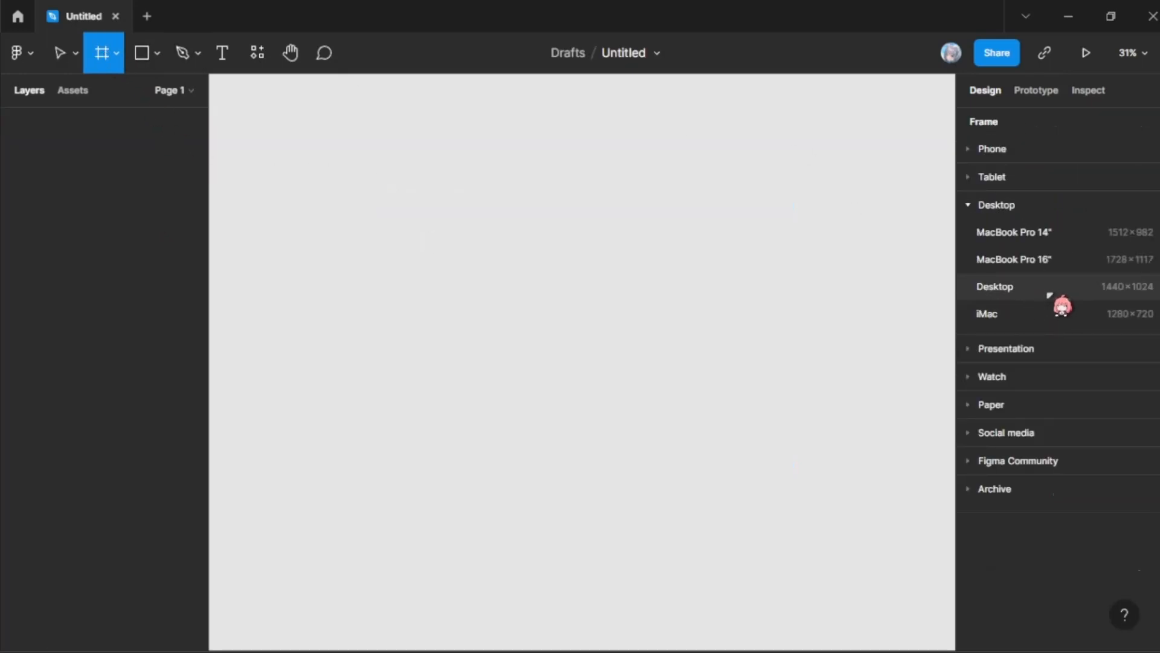
pyautogui.click(1114, 294)
pyautogui.click(821, 314)
pyautogui.click(695, 345)
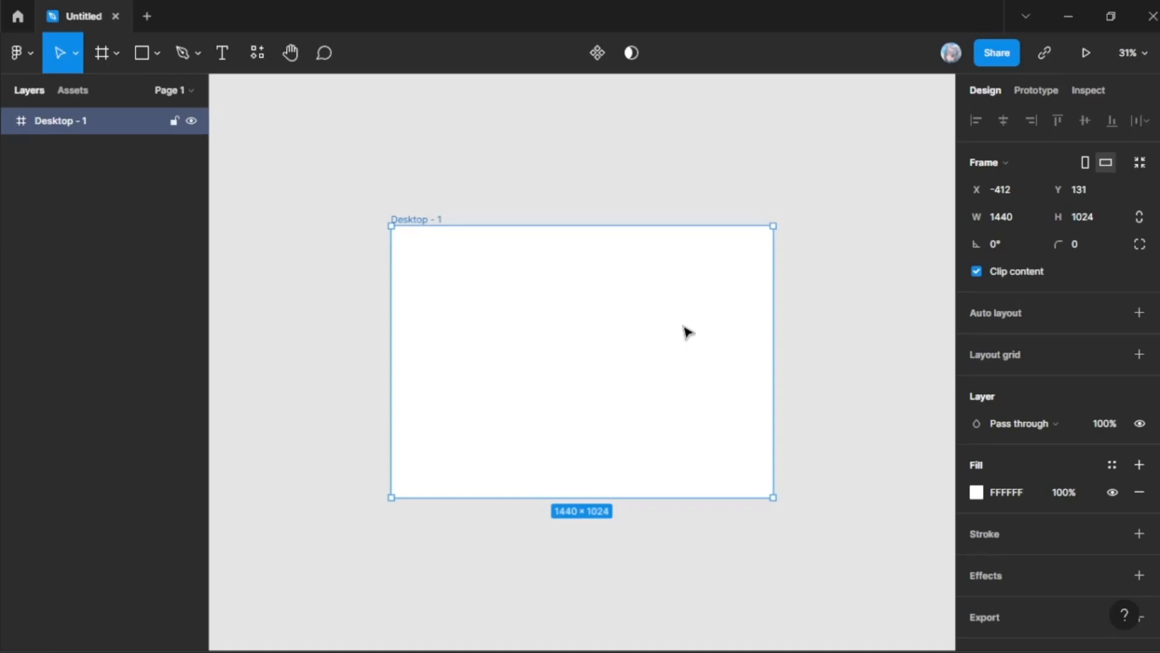
pyautogui.press('Delete')
# Step: Activate the Frame tool briefly and switch to the Scale tool
pyautogui.click(104, 49)
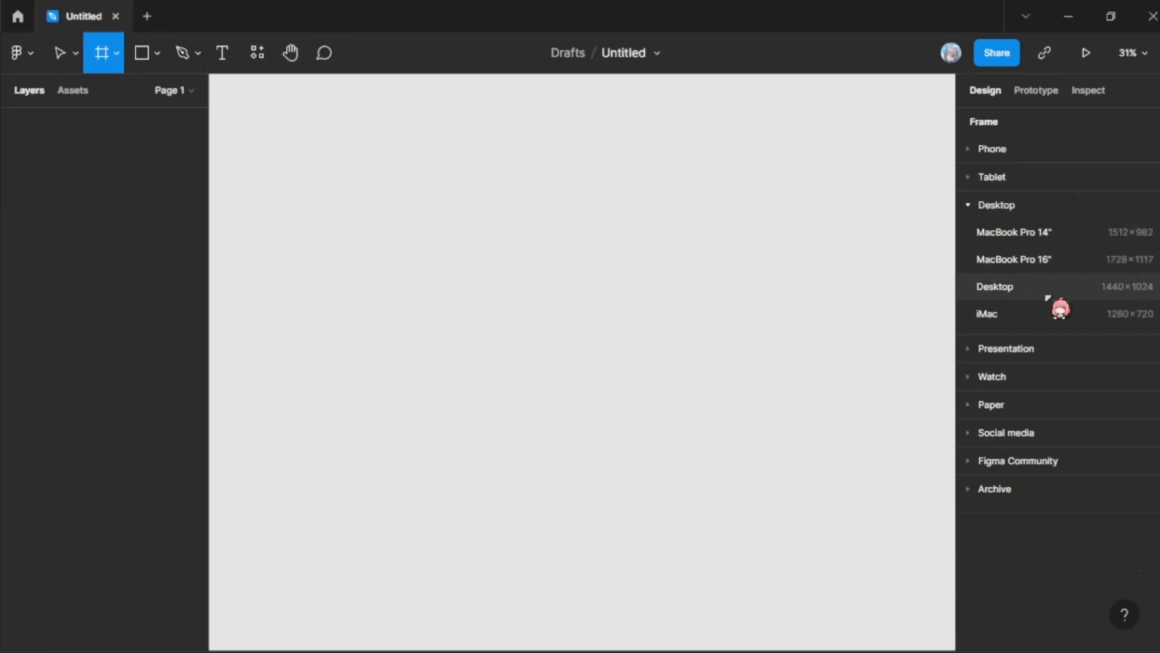
pyautogui.click(75, 53)
pyautogui.click(68, 49)
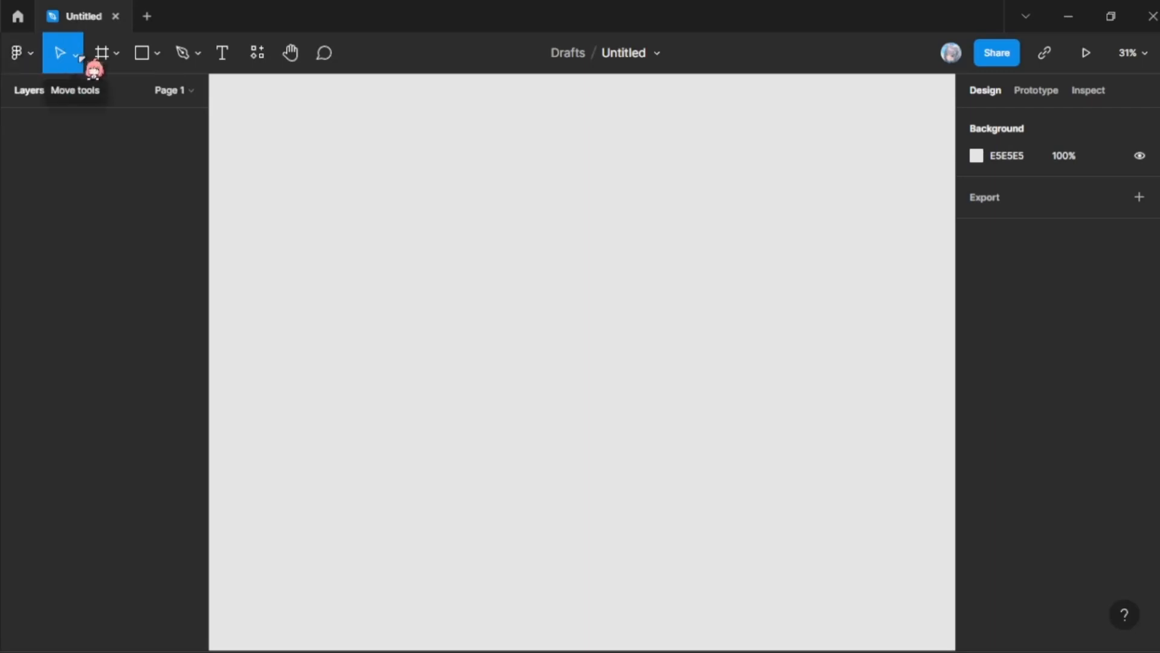
pyautogui.click(80, 57)
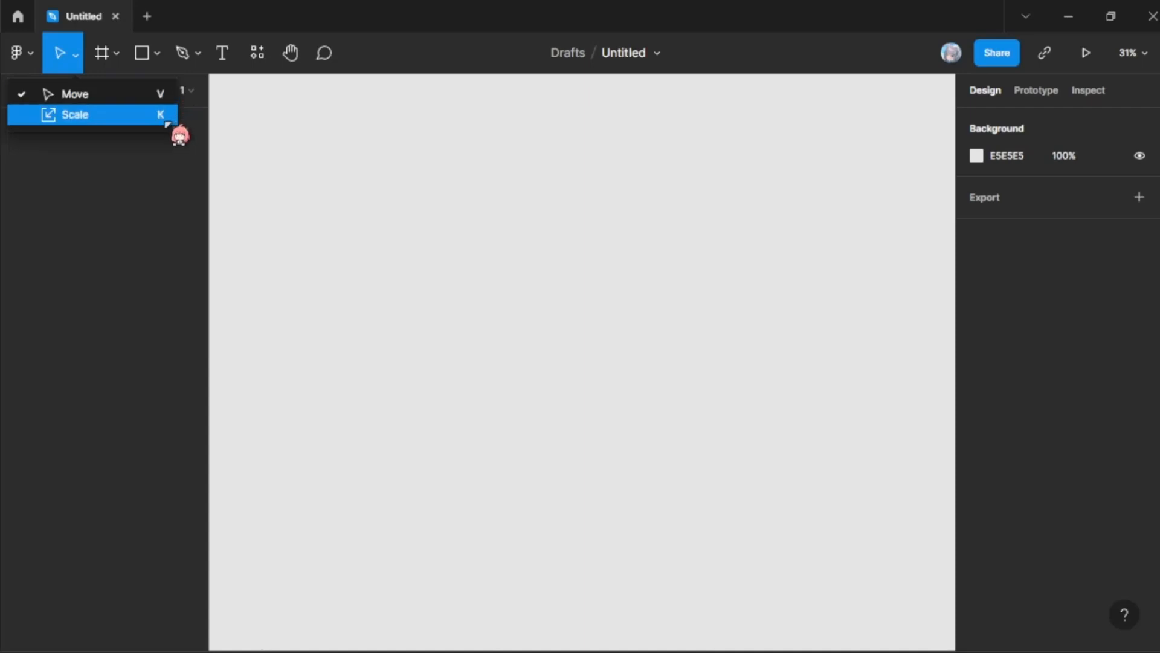
pyautogui.click(84, 116)
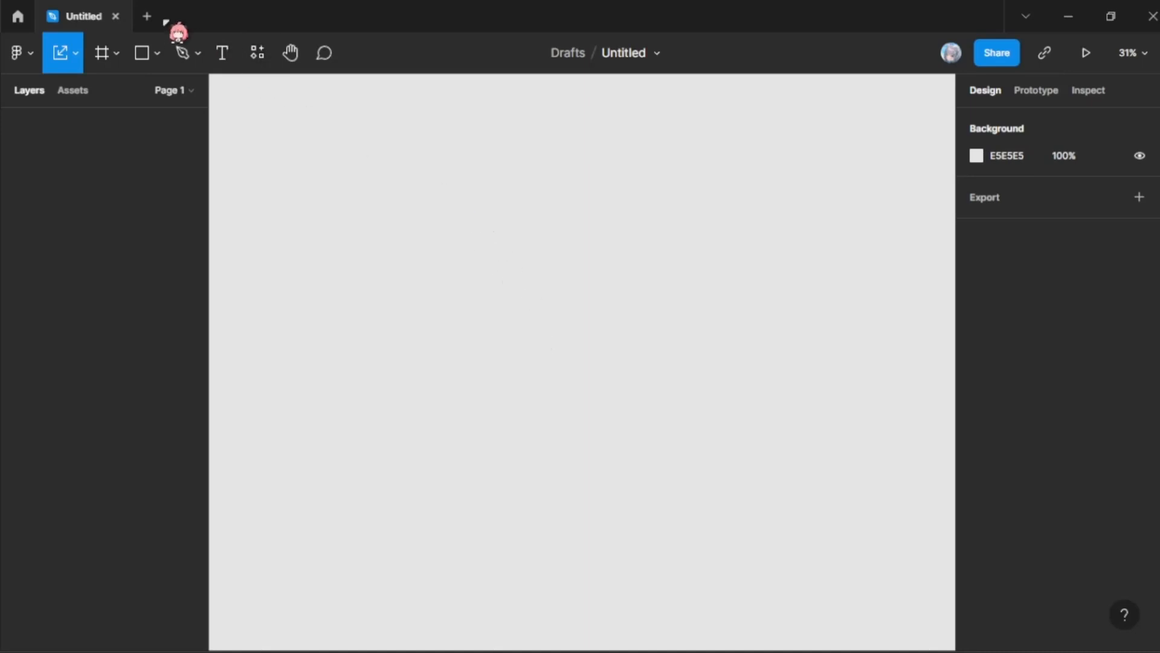
# Step: Draw a grey rectangle about 1100 by 1532 on the empty canvas and shift it slightly to the left
pyautogui.click(148, 53)
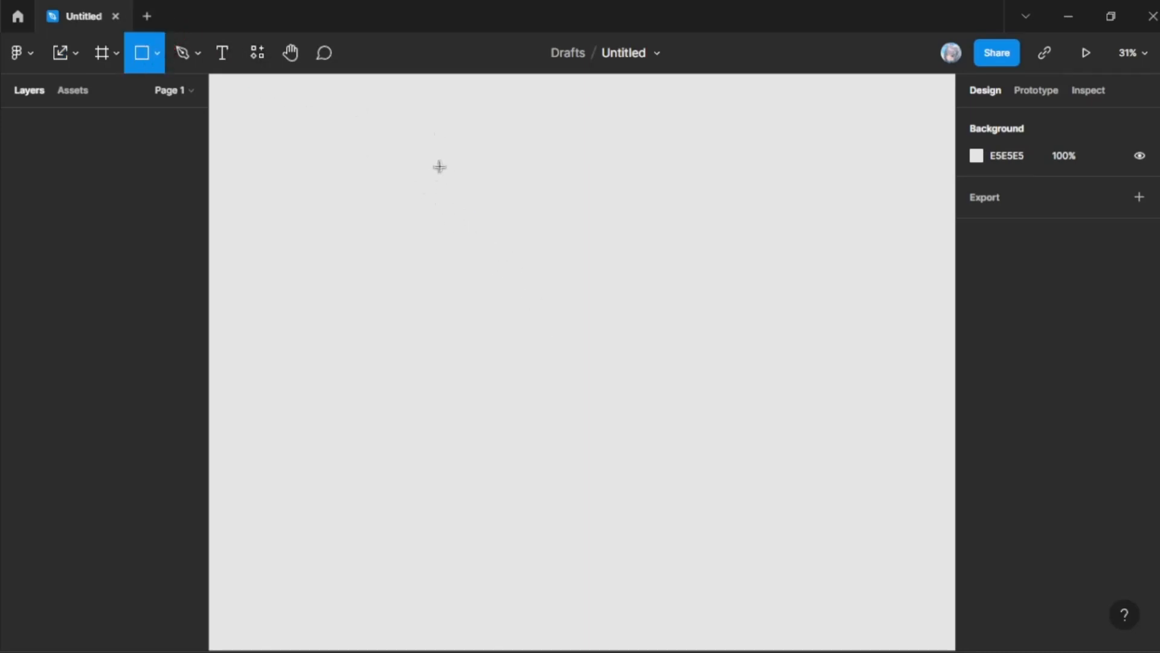
pyautogui.moveTo(451, 154); pyautogui.dragTo(744, 562)
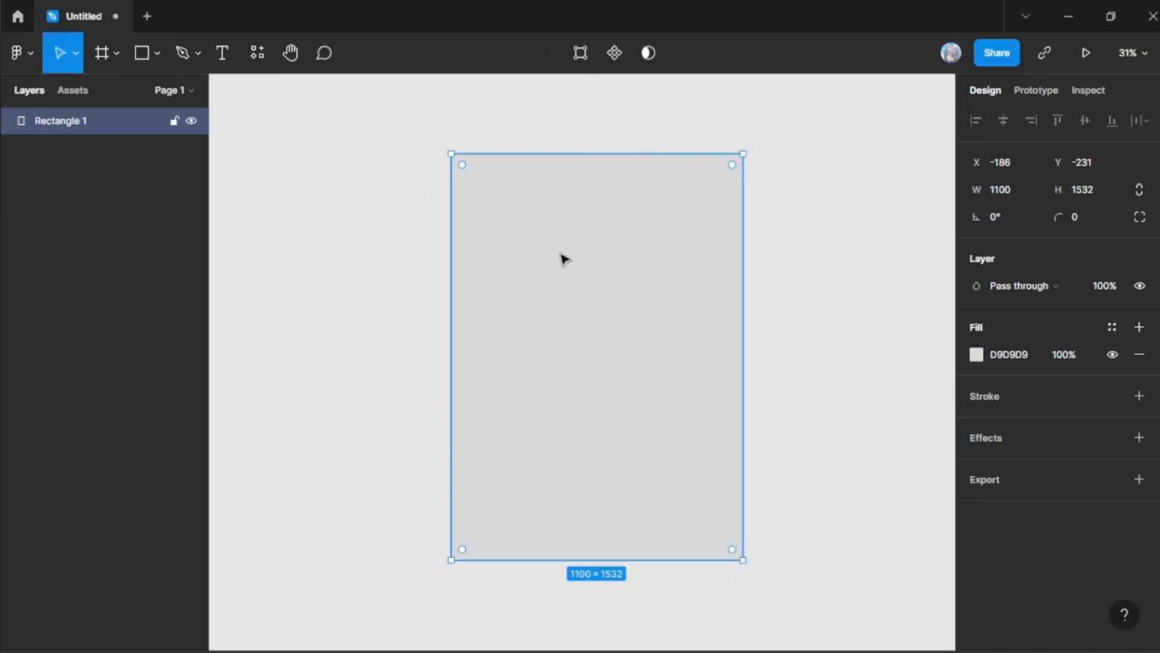
pyautogui.moveTo(686, 211); pyautogui.dragTo(676, 257)
pyautogui.moveTo(658, 217); pyautogui.dragTo(658, 212)
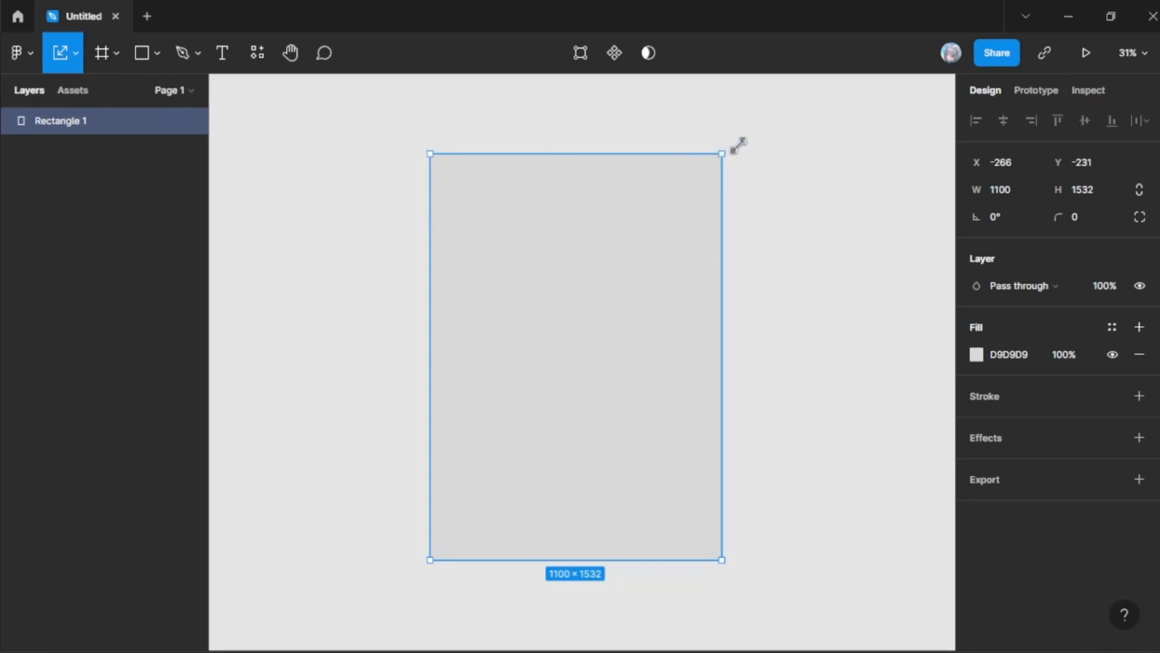
# Step: Scale the rectangle proportionally up to about 1385 by 1929 and back down to about 997 by 1389
pyautogui.moveTo(722, 152); pyautogui.dragTo(799, 99)
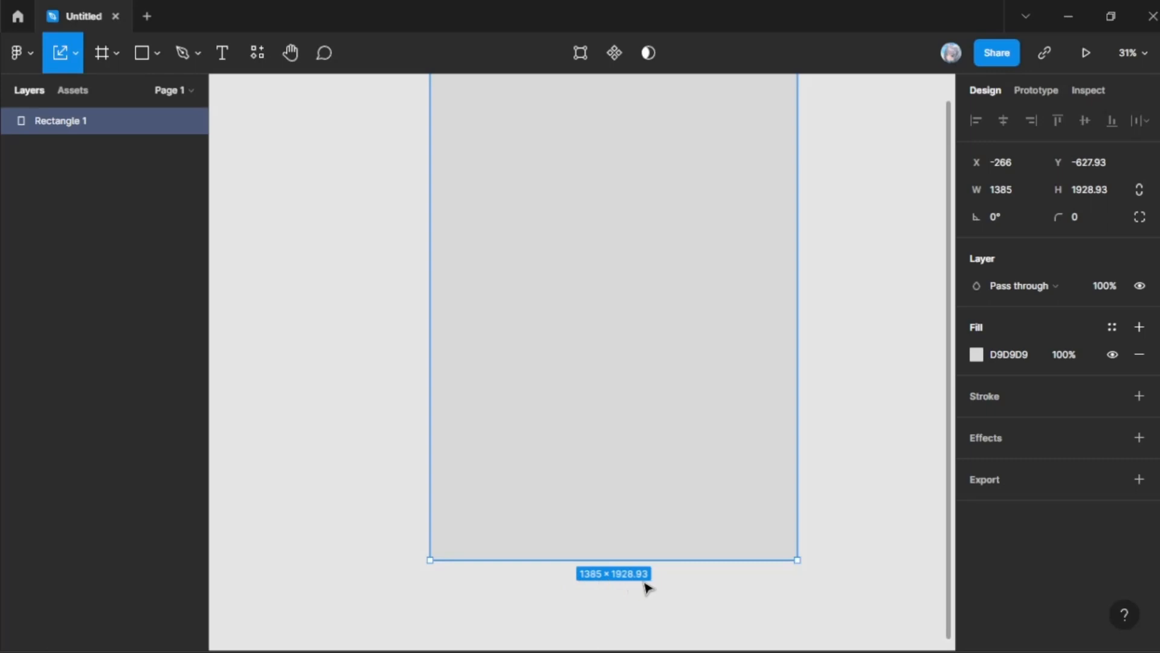
pyautogui.moveTo(651, 293); pyautogui.dragTo(607, 324)
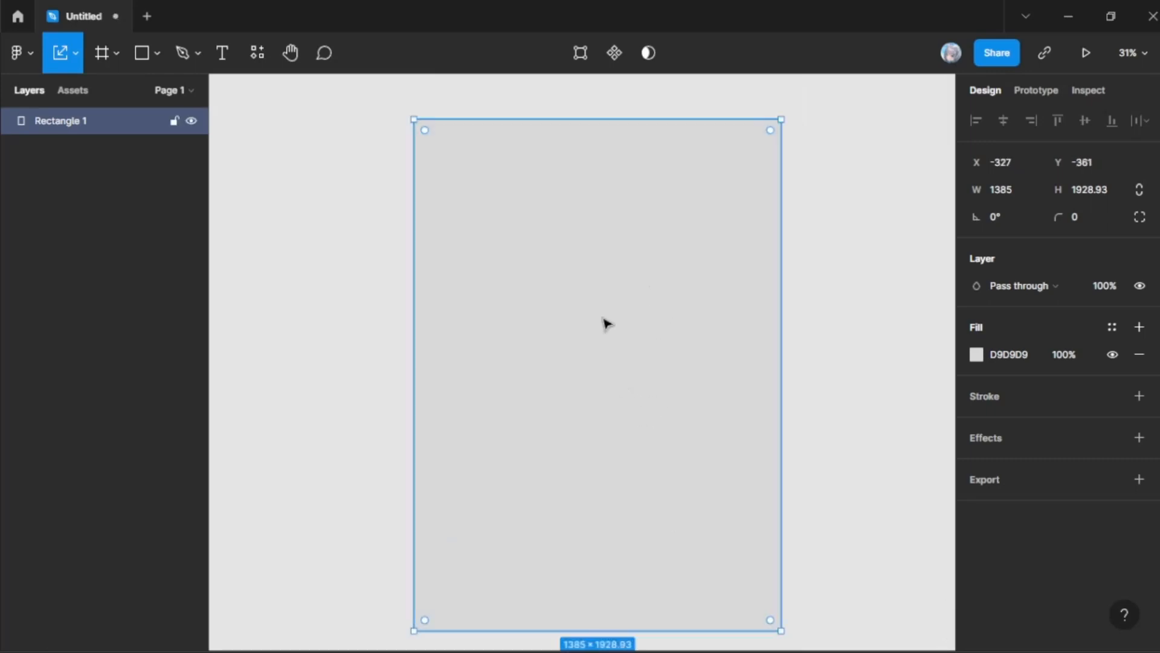
pyautogui.moveTo(782, 119); pyautogui.dragTo(678, 262)
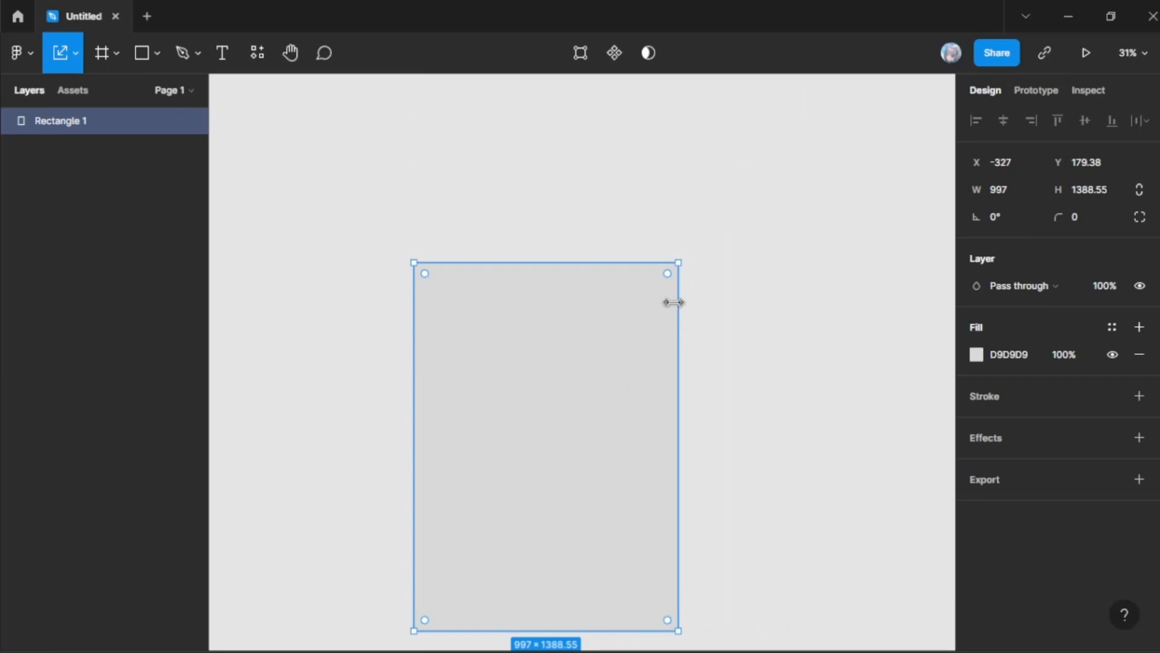
# Step: Delete the scaled rectangle and switch back to the Move tool
pyautogui.press('Delete')
pyautogui.click(76, 55)
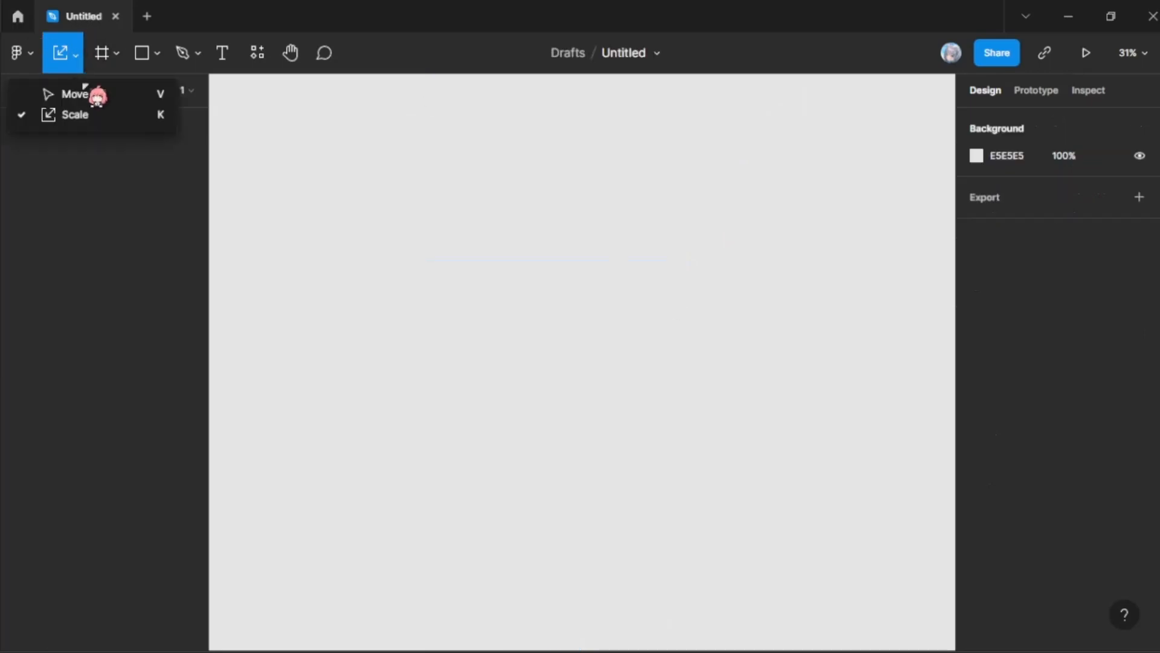
pyautogui.click(77, 58)
pyautogui.click(91, 95)
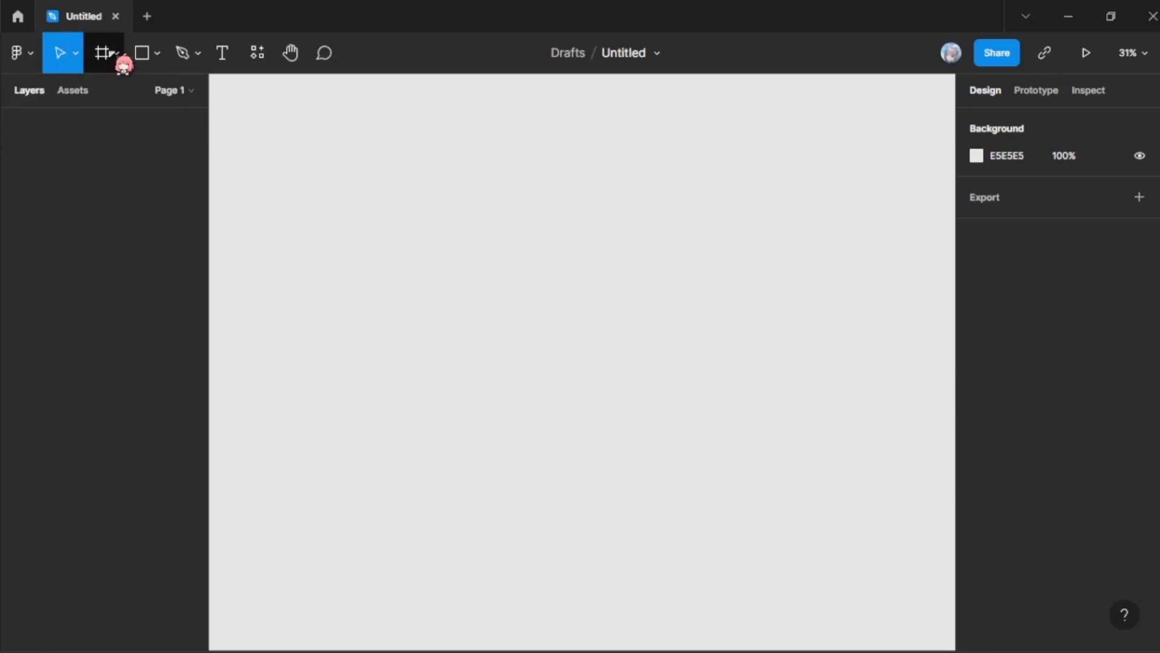
# Step: Try activating the Frame tool and return to the Move tool
pyautogui.click(120, 58)
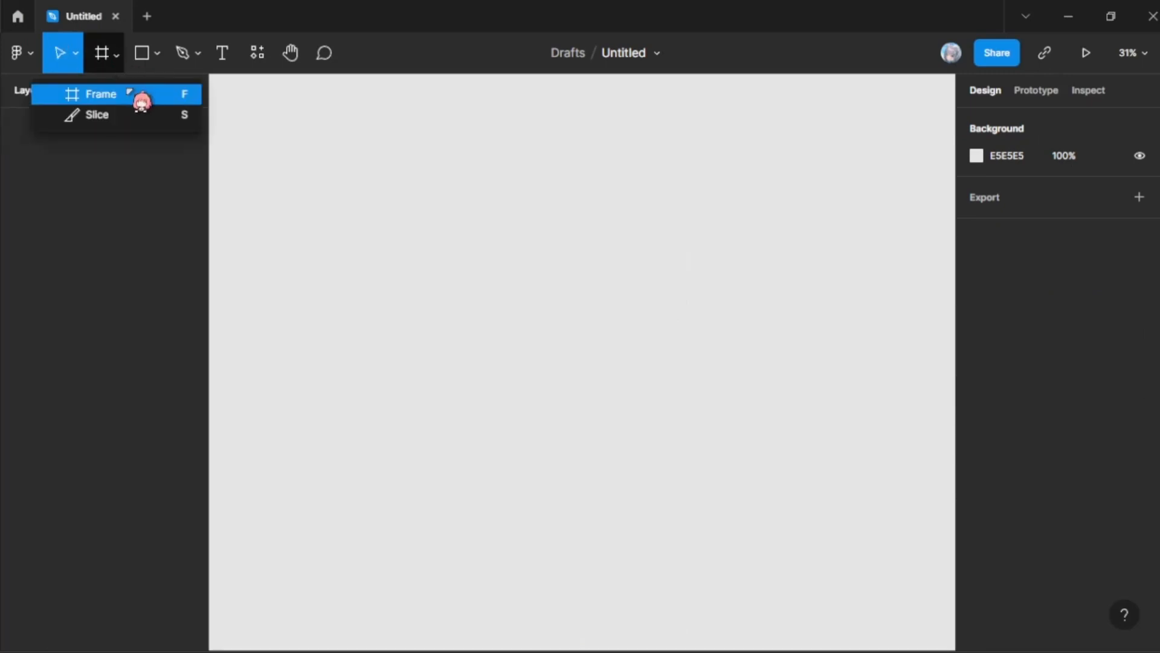
pyautogui.click(103, 94)
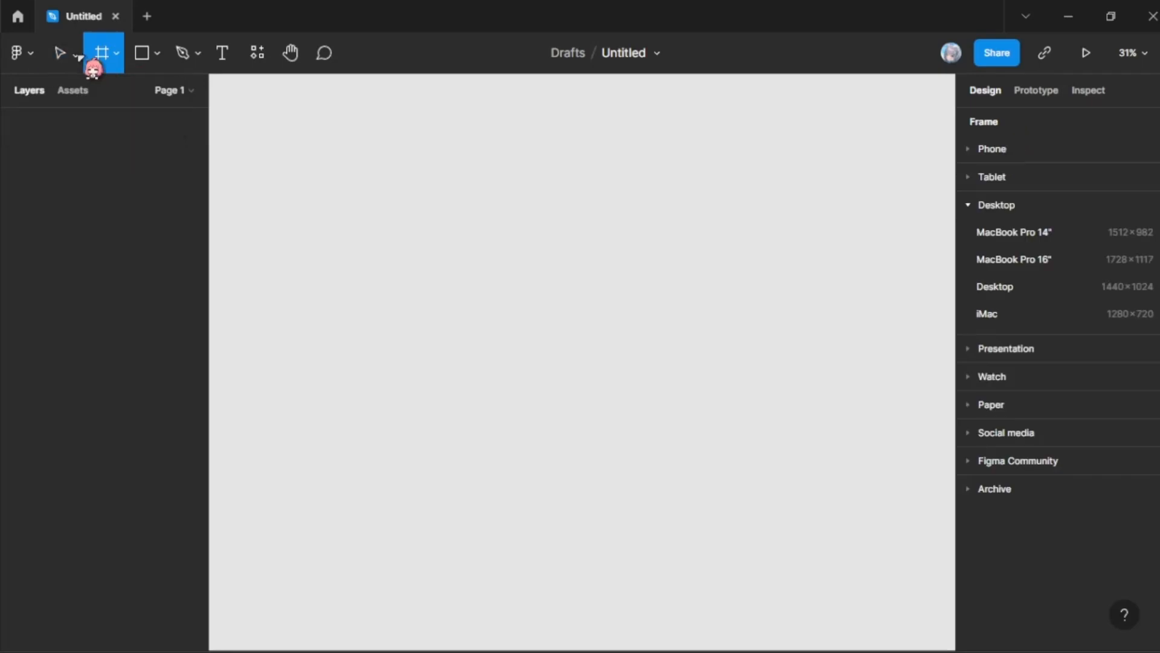
pyautogui.click(79, 56)
pyautogui.click(76, 95)
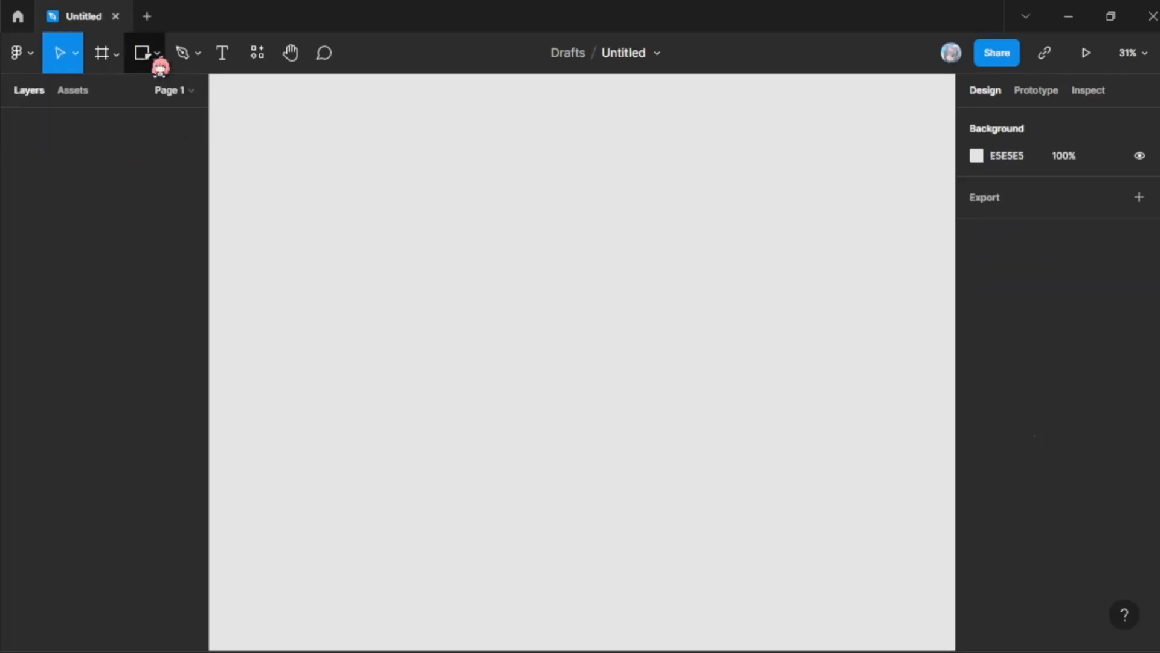
# Step: Draw a tall grey rectangle about 1170 by 2391 on the empty canvas
pyautogui.click(154, 61)
pyautogui.moveTo(399, 114)
pyautogui.mouseDown()
pyautogui.moveTo(633, 577)
pyautogui.moveTo(677, 631)
pyautogui.moveTo(708, 647)
pyautogui.mouseUp()
pyautogui.scroll(5, 669, 189)
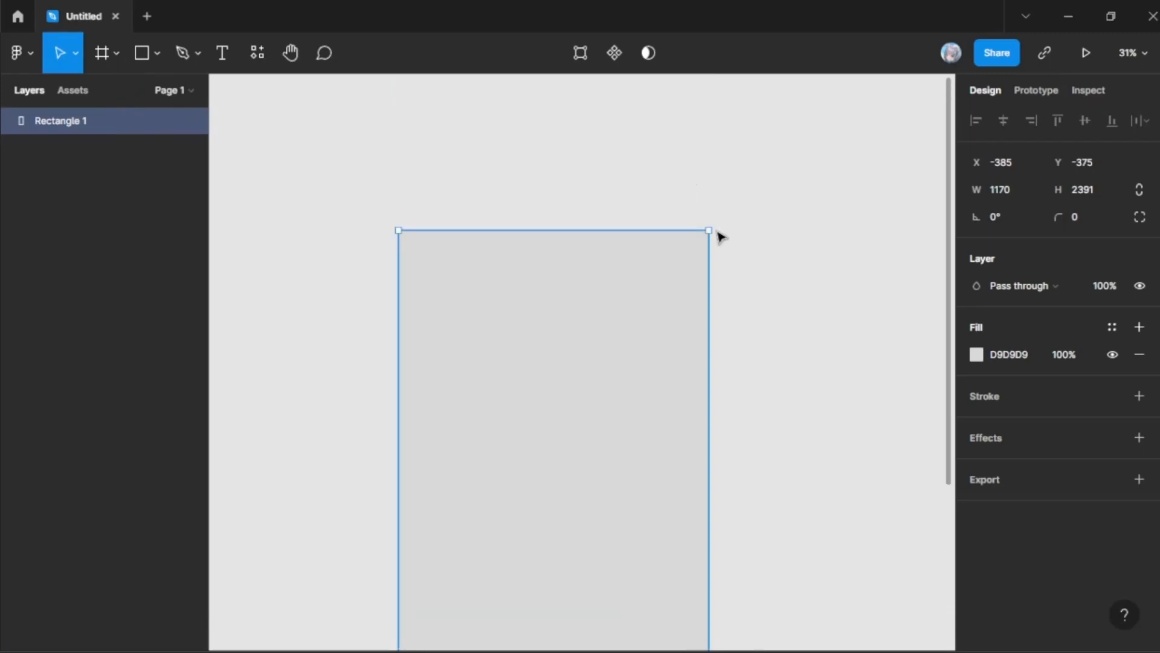
# Step: Resize the rectangle from its upper-right corner, first to about 1504 by 2708 and finally to about 1414 by 2628
pyautogui.moveTo(708, 229); pyautogui.dragTo(798, 146)
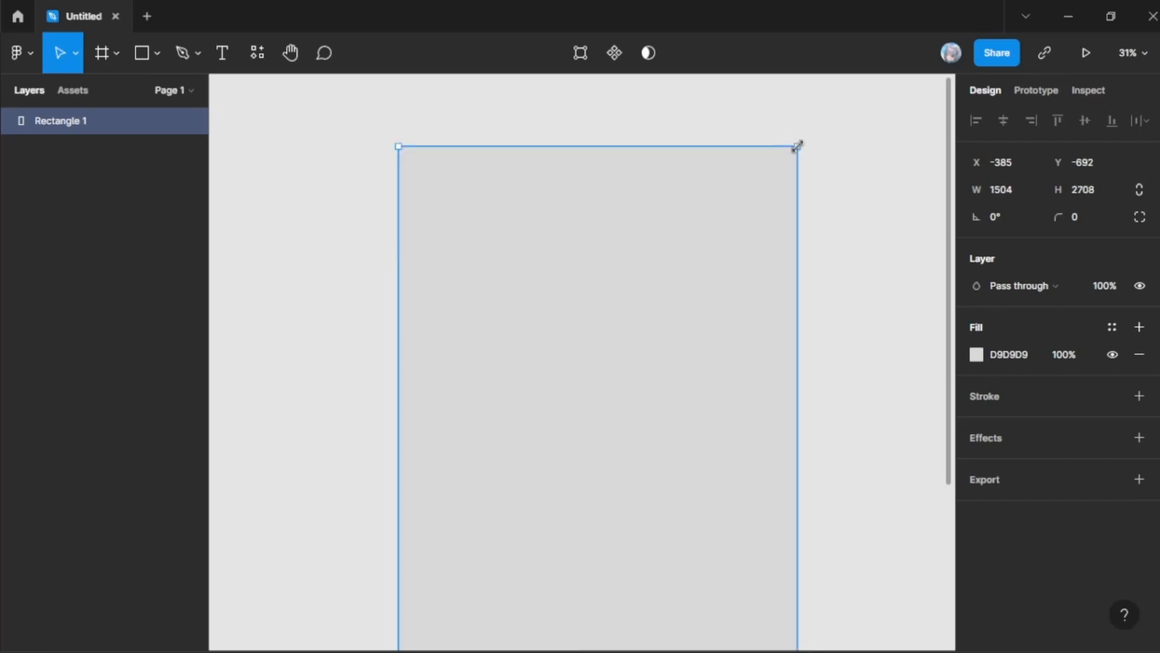
pyautogui.scroll(-5, 650, 176)
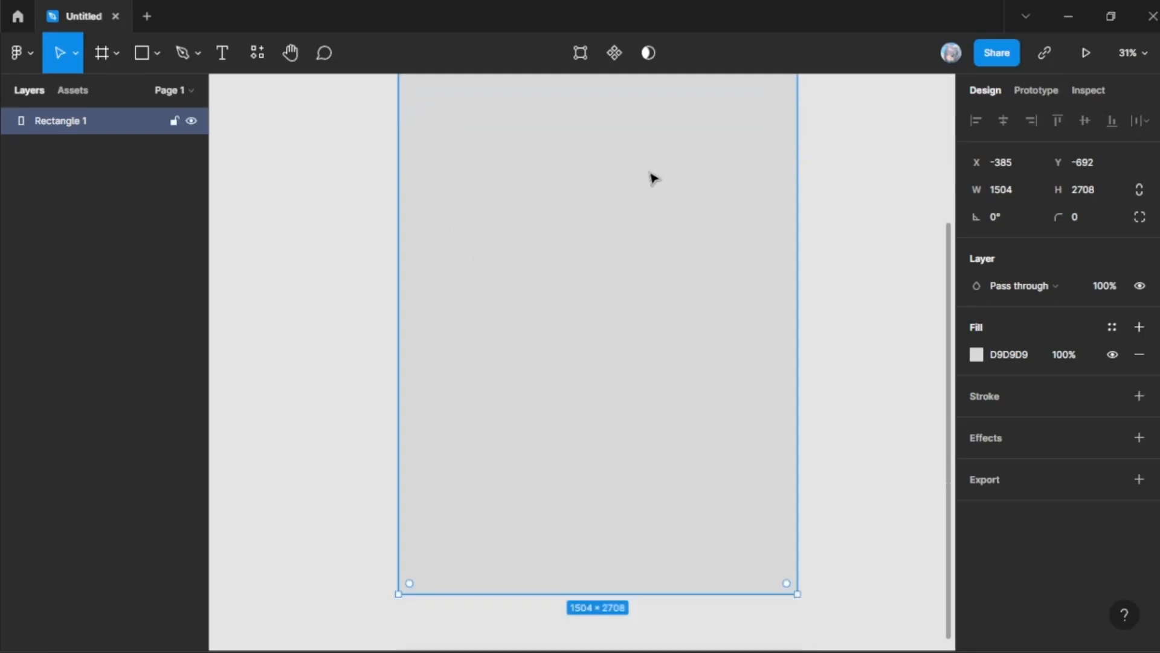
pyautogui.scroll(5, 770, 158)
pyautogui.moveTo(797, 174)
pyautogui.mouseDown()
pyautogui.moveTo(808, 164)
pyautogui.moveTo(794, 174)
pyautogui.mouseUp()
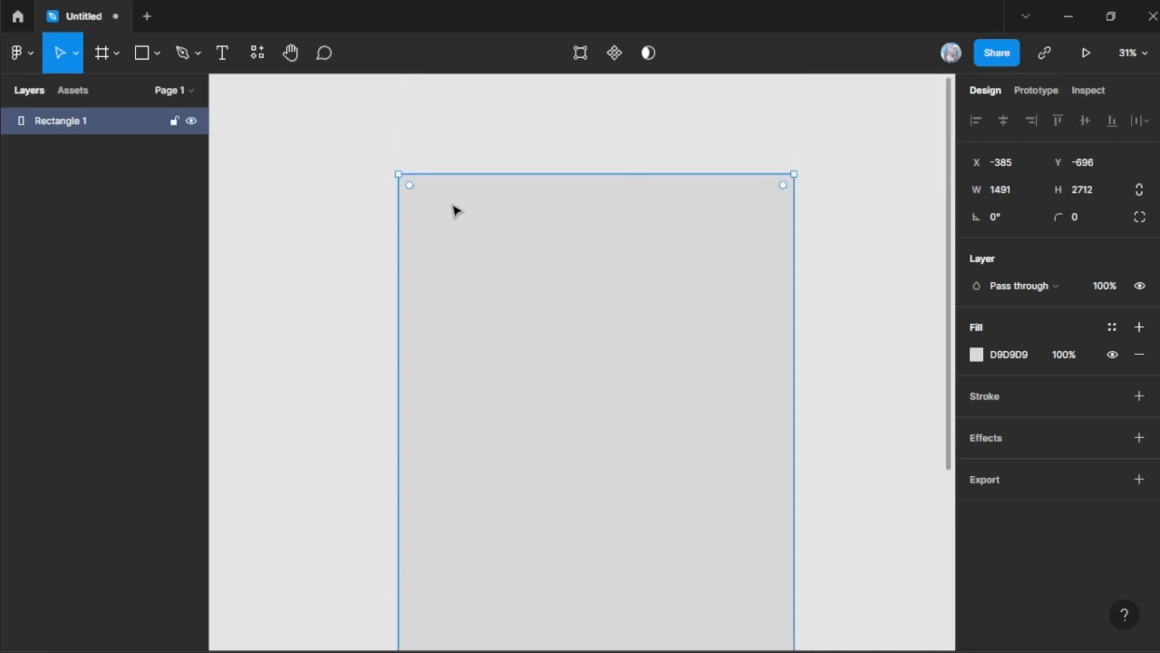
pyautogui.scroll(-5, 471, 329)
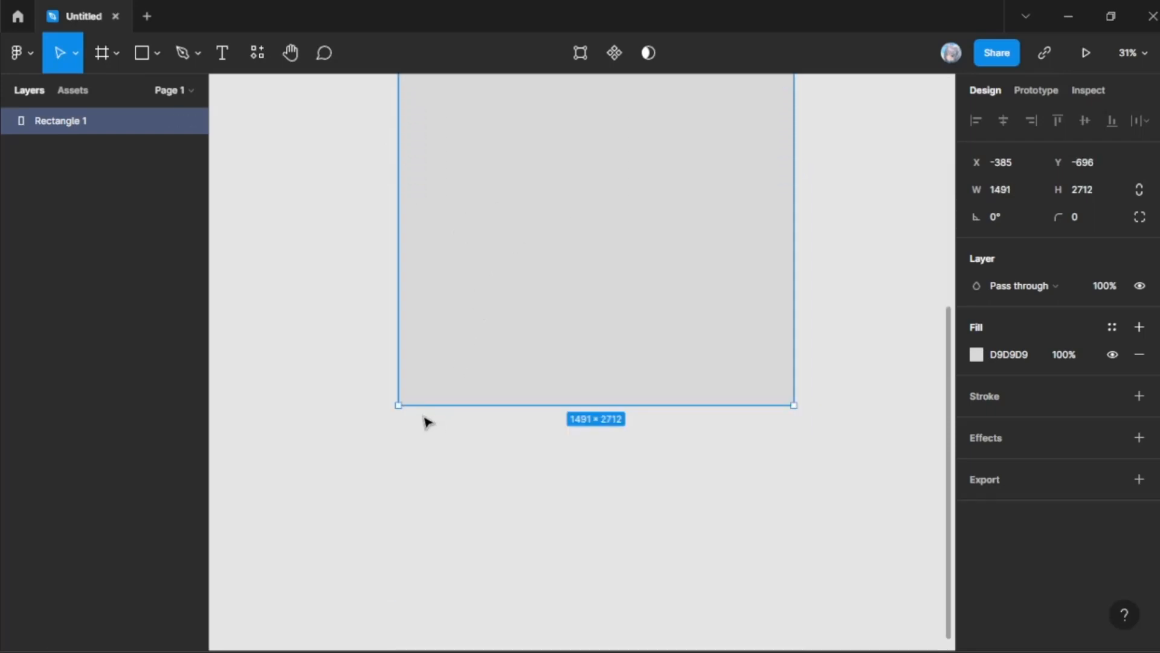
pyautogui.scroll(8, 400, 172)
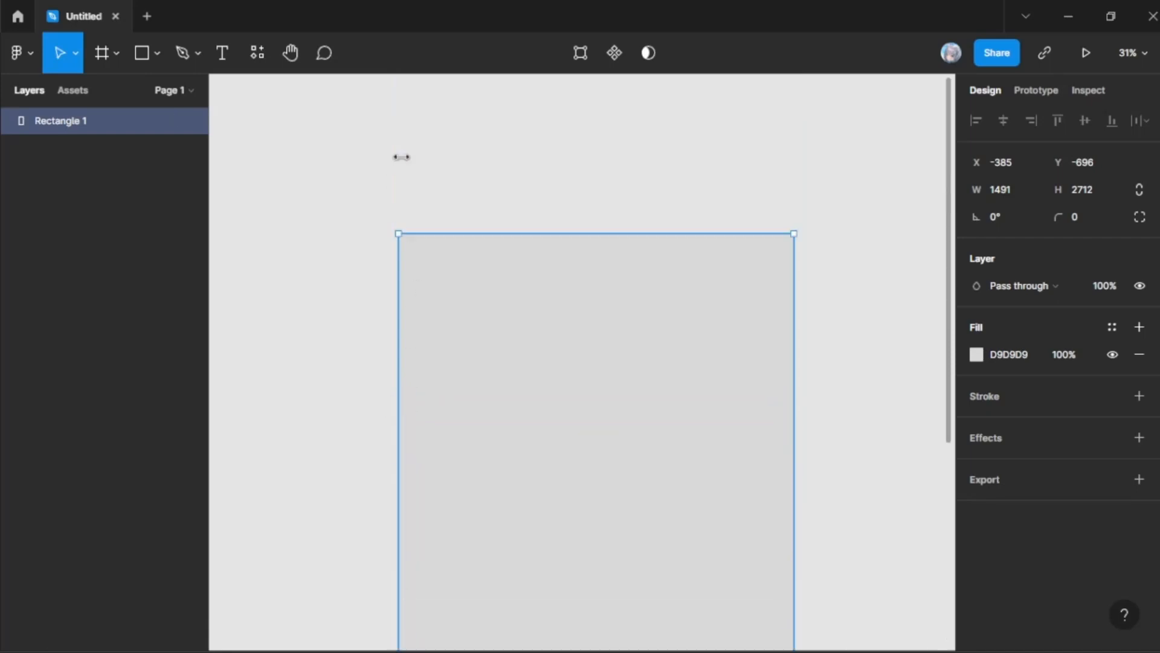
pyautogui.scroll(-5, 375, 341)
pyautogui.scroll(-10, 417, 341)
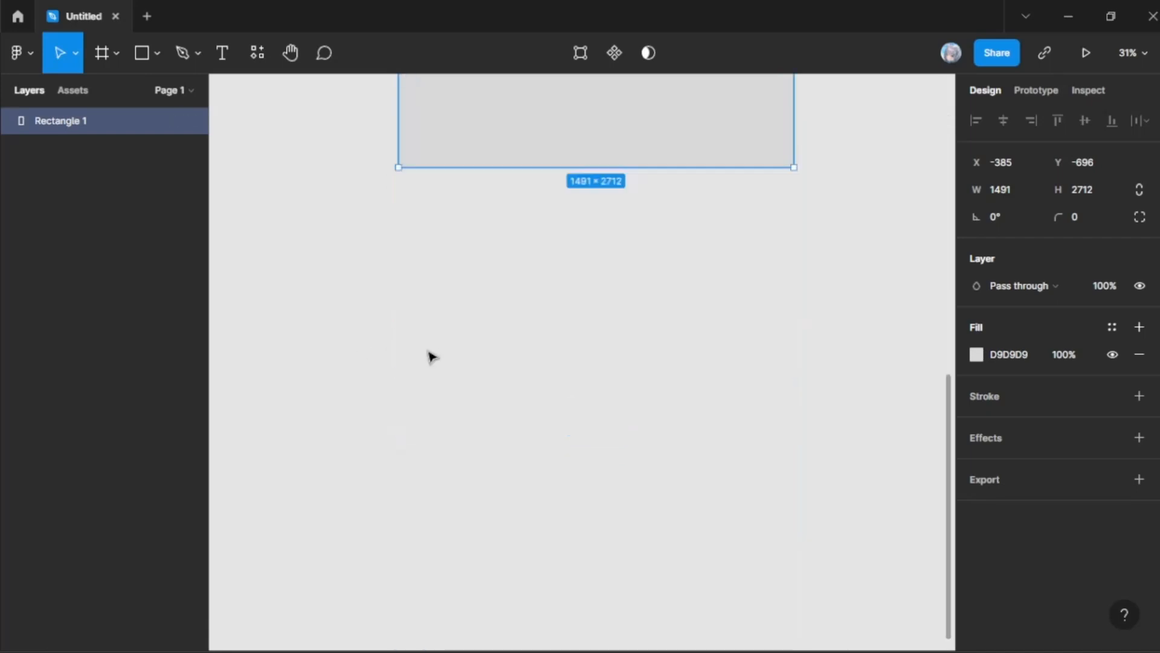
pyautogui.scroll(10, 792, 168)
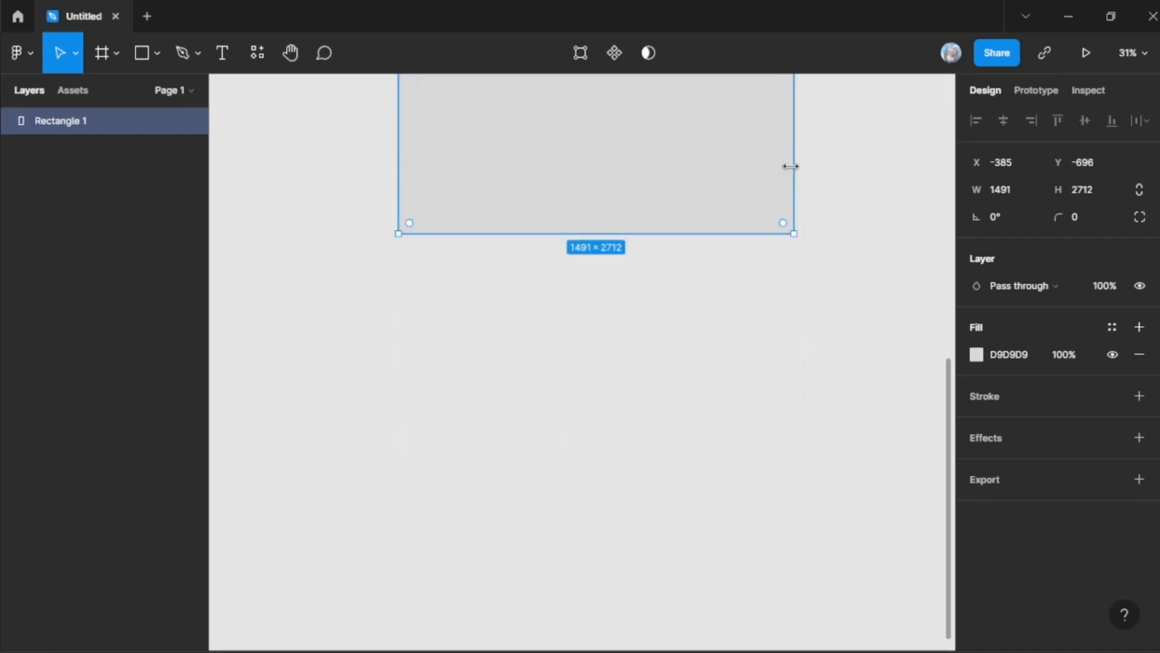
pyautogui.moveTo(795, 259); pyautogui.dragTo(774, 280)
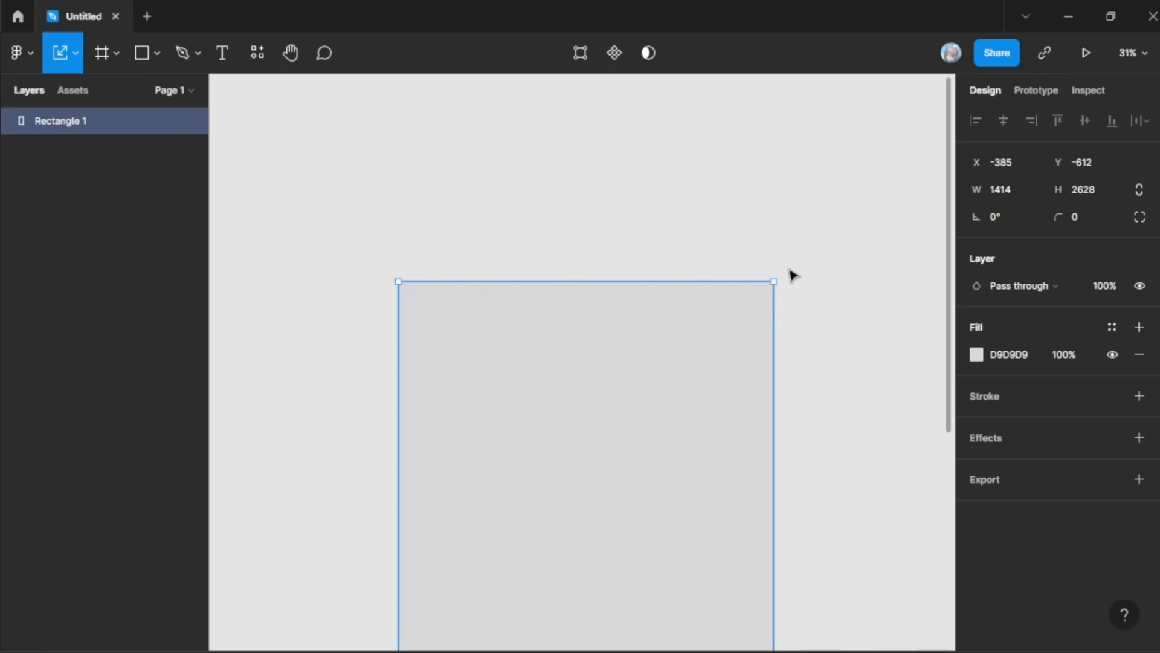
# Step: Resize the rectangle from its upper-right corner, alternating the Scale and Move tools, to about 1750 by 2622 and reselect it
pyautogui.moveTo(774, 278); pyautogui.dragTo(744, 309)
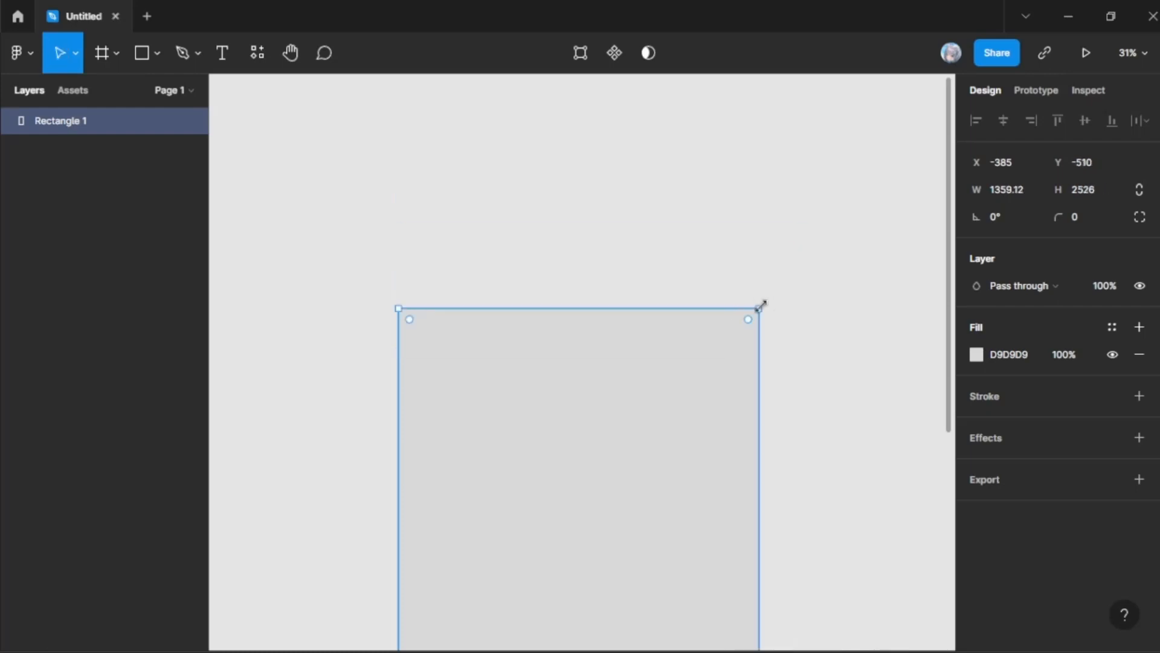
pyautogui.moveTo(761, 306); pyautogui.dragTo(744, 375)
pyautogui.press('k')
pyautogui.scroll(1, 830, 297)
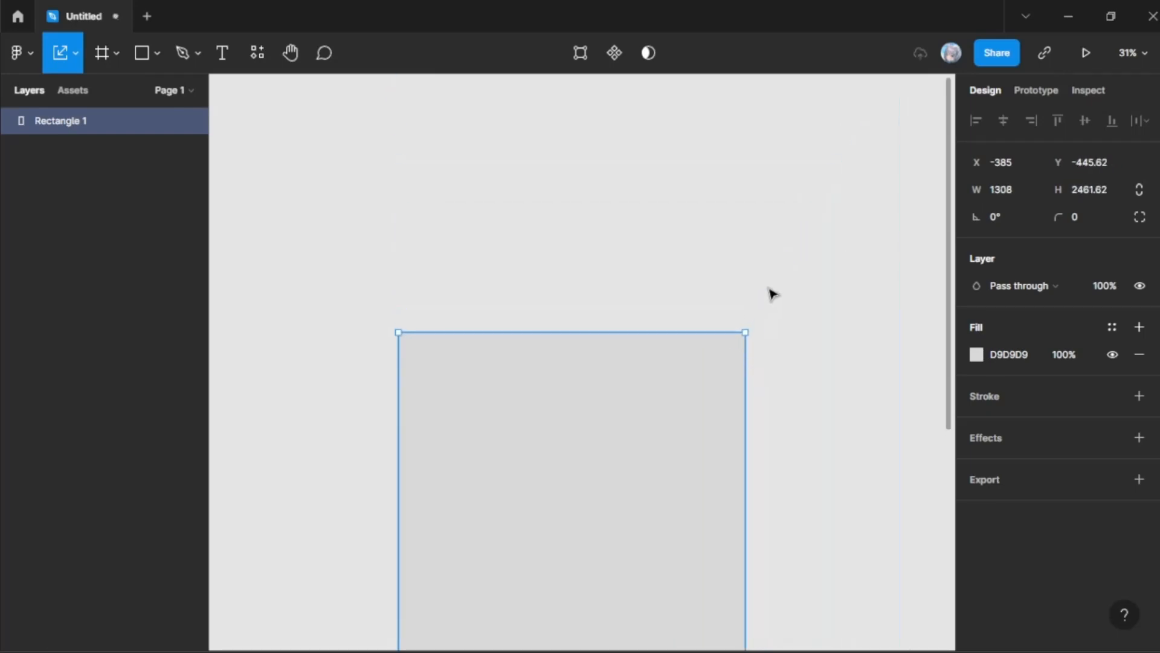
pyautogui.moveTo(747, 328); pyautogui.dragTo(863, 290)
pyautogui.click(816, 260)
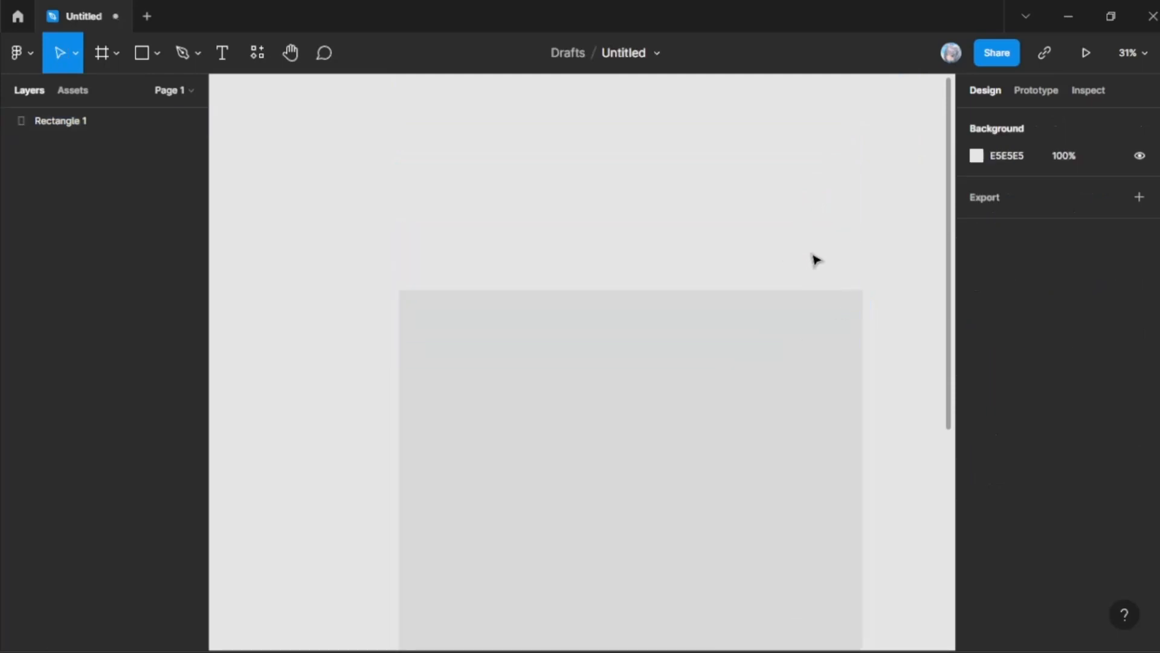
pyautogui.click(840, 343)
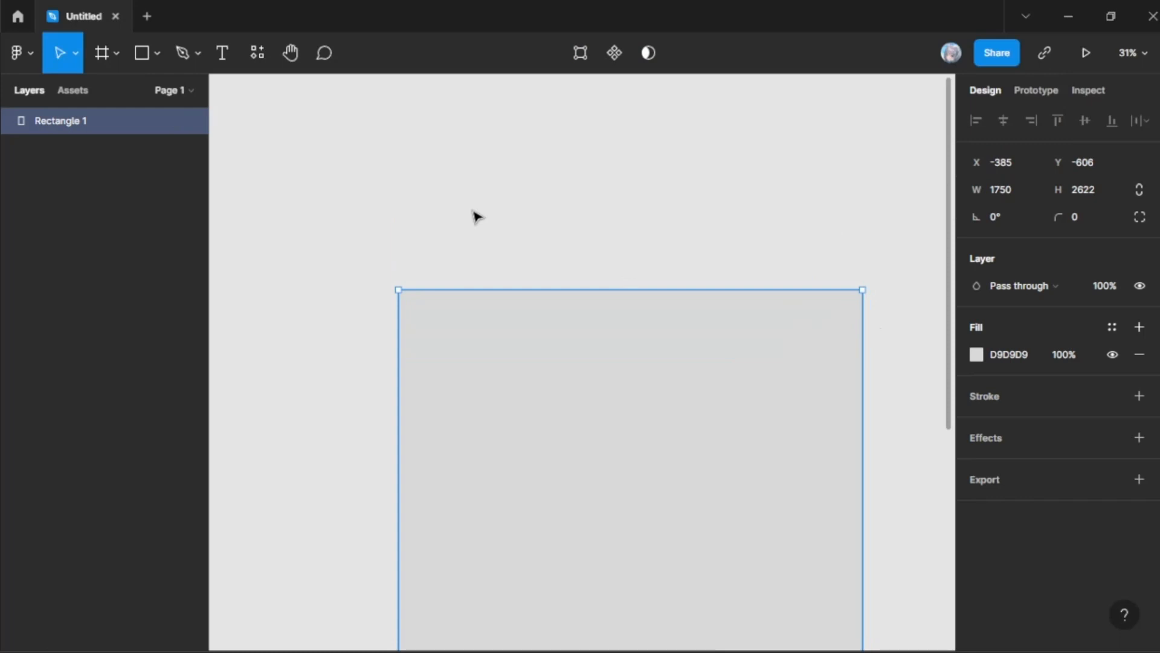
# Step: Activate the Frame tool and examine its Presentation, Watch, Paper and Social media size presets
pyautogui.click(101, 56)
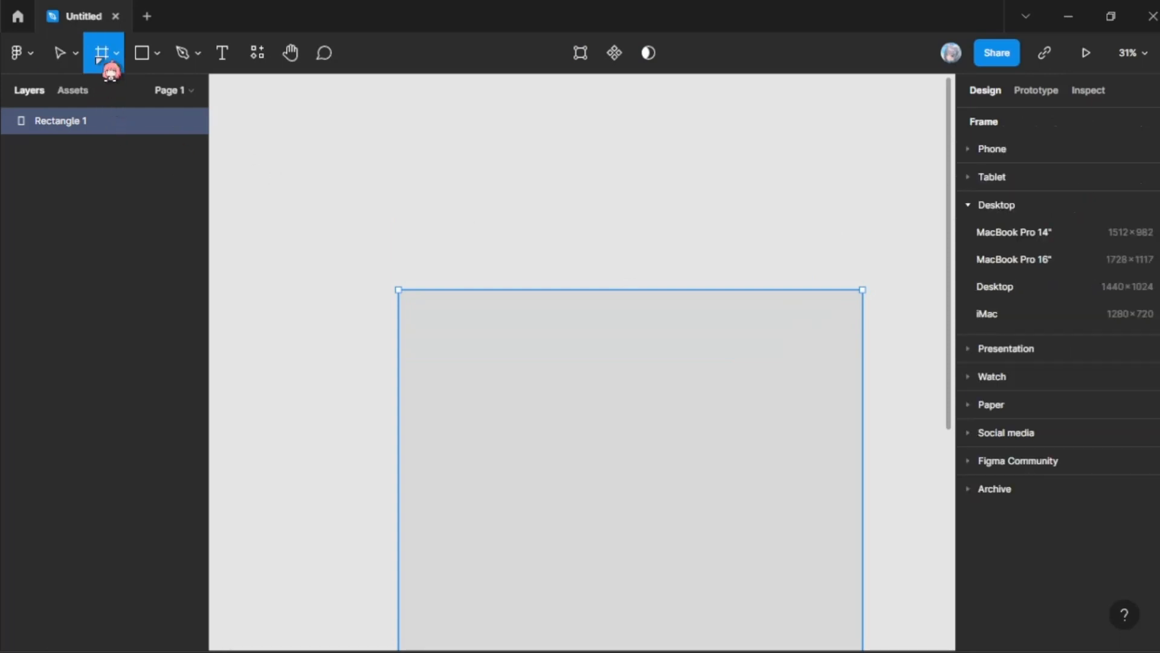
pyautogui.scroll(6, 401, 176)
pyautogui.scroll(-2, 465, 170)
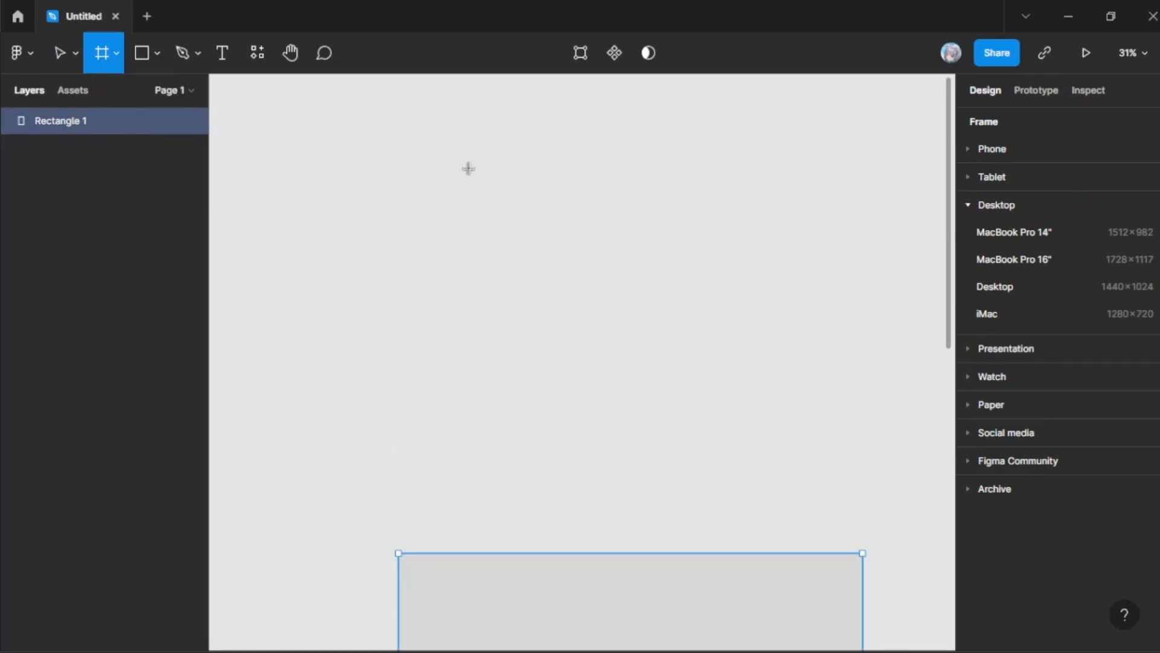
pyautogui.scroll(-2, 469, 168)
pyautogui.scroll(3, 469, 168)
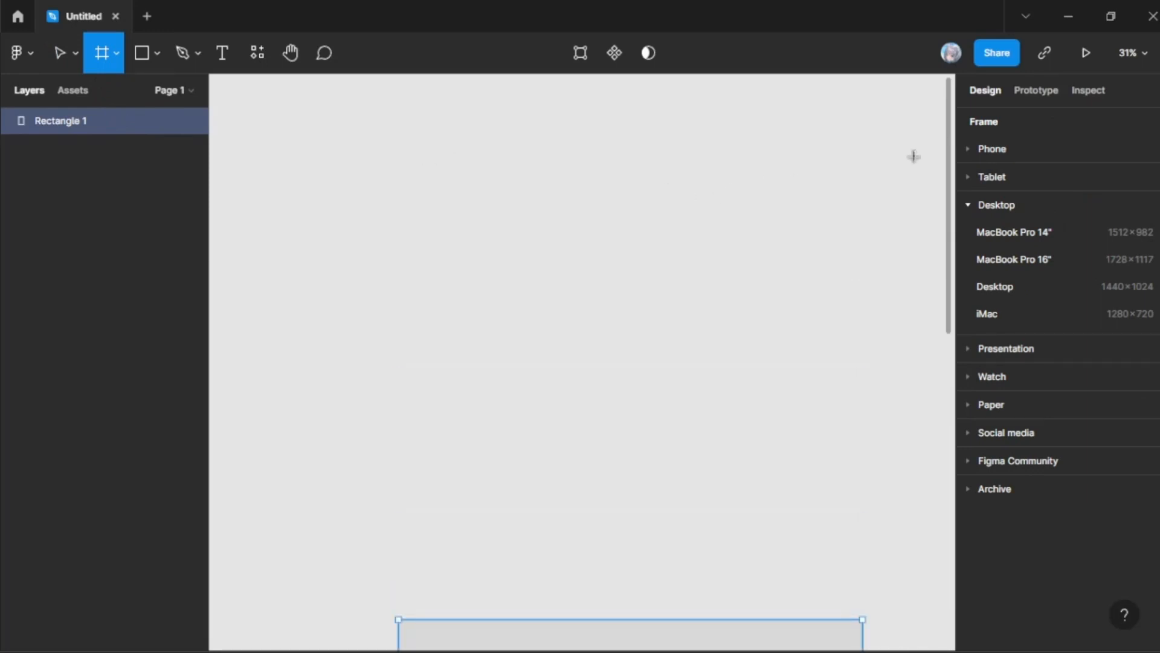
pyautogui.click(992, 351)
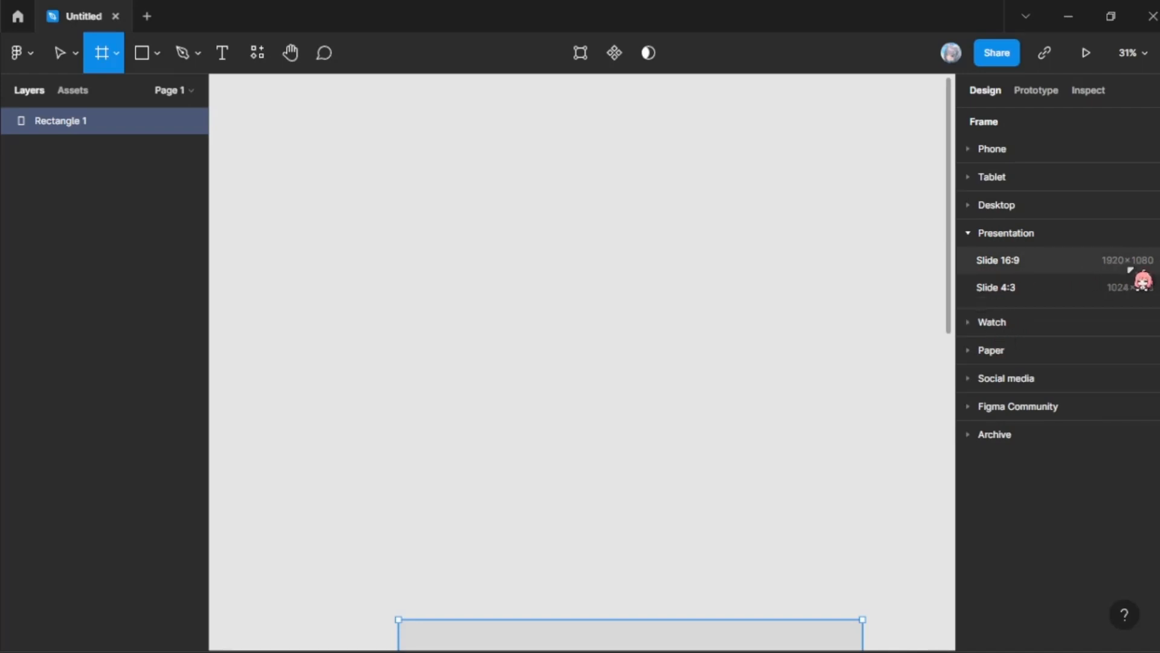
pyautogui.click(1006, 323)
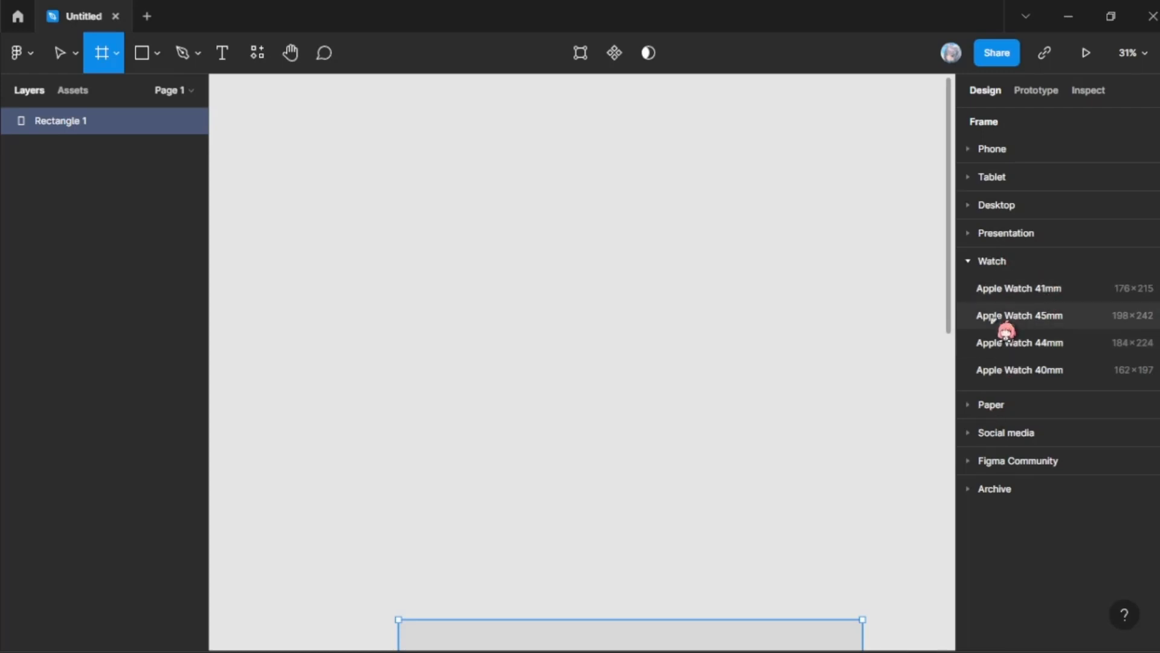
pyautogui.click(980, 406)
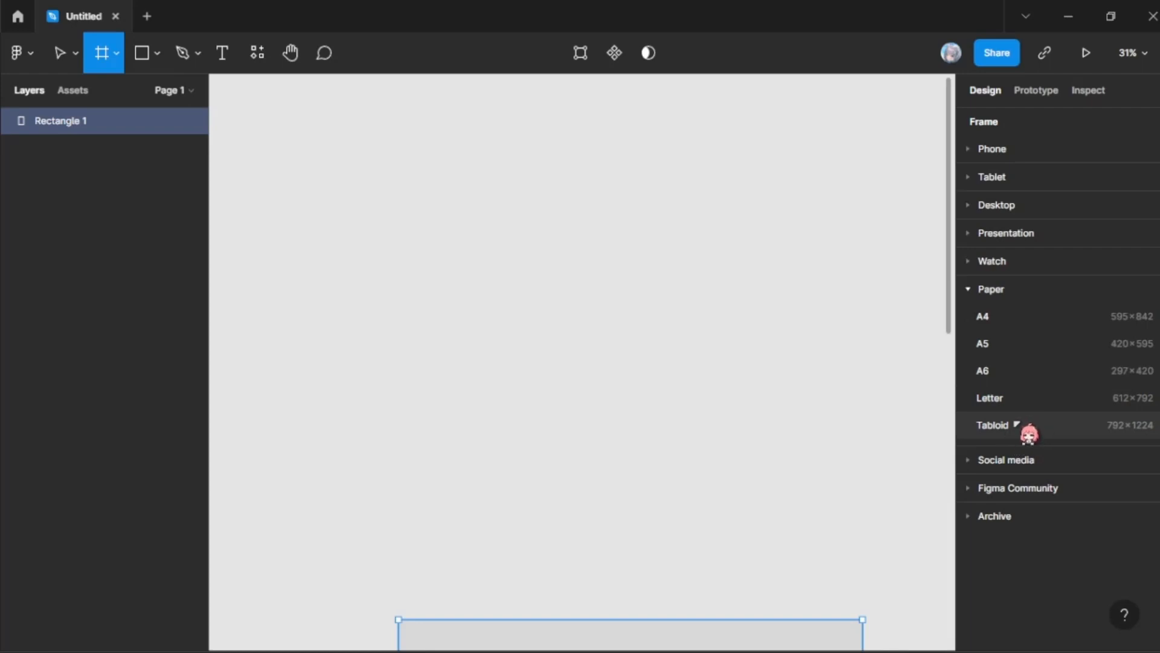
pyautogui.click(987, 464)
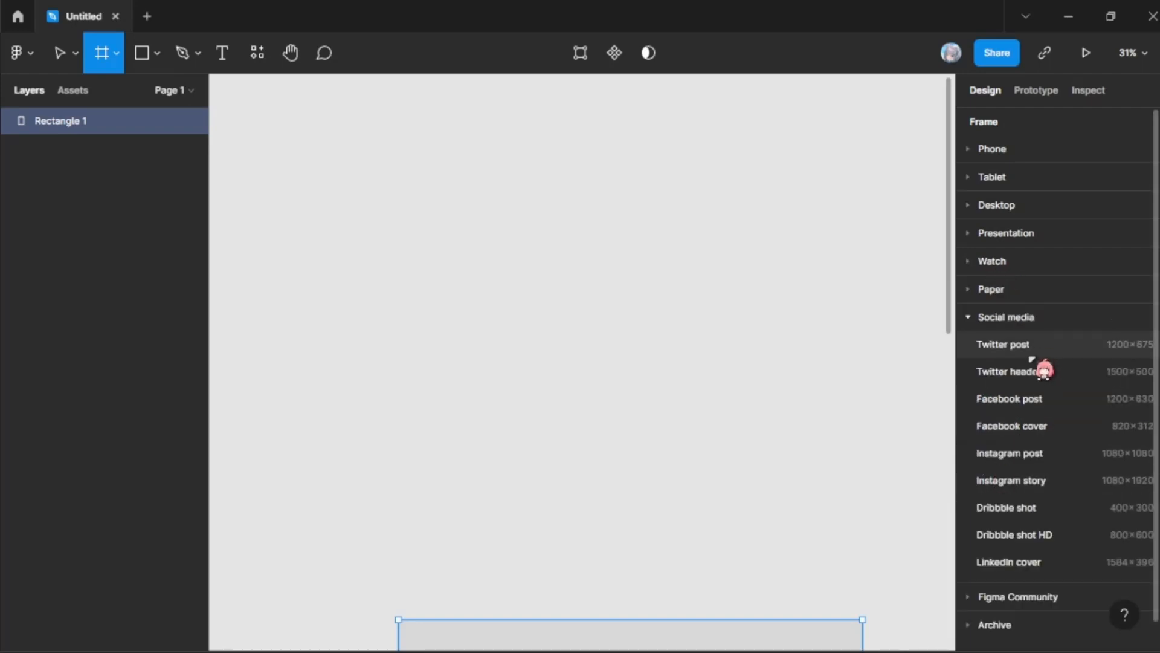
pyautogui.scroll(-1, 1030, 354)
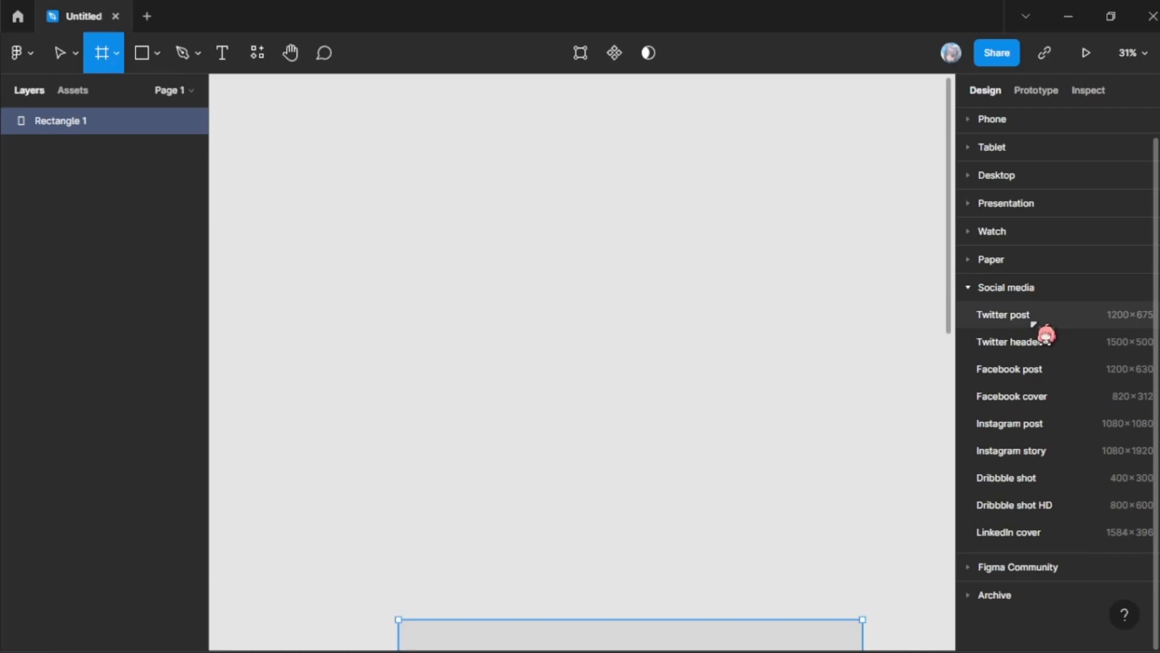
# Step: Review the frame size presets category by category, from Phone through to Archive
pyautogui.click(978, 120)
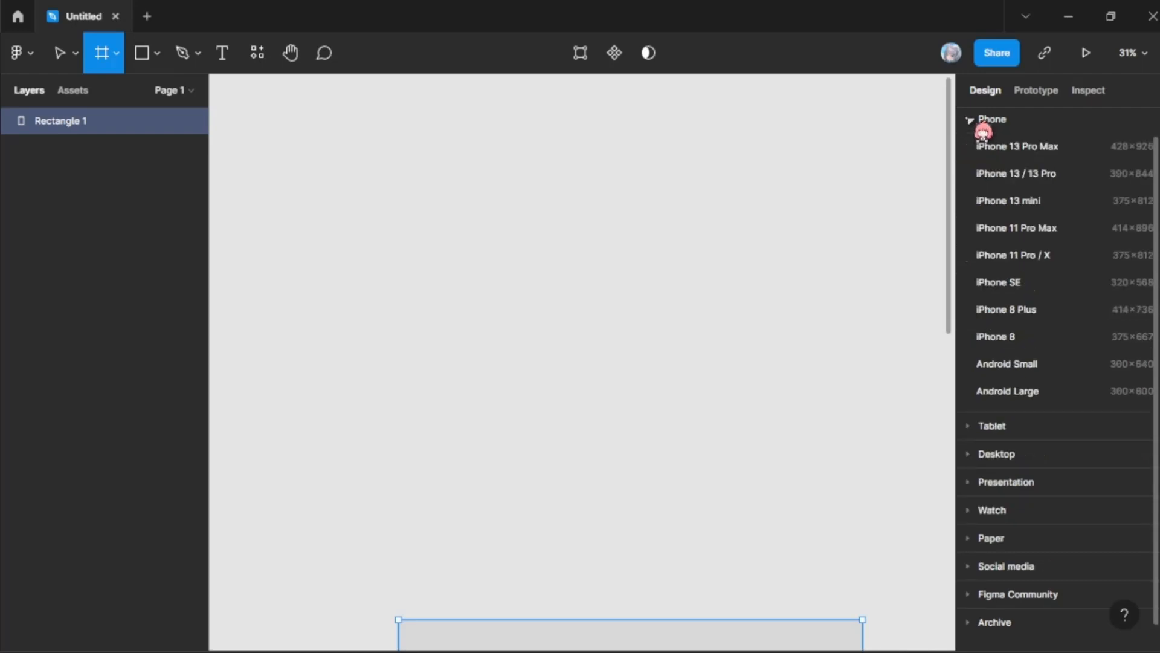
pyautogui.click(991, 428)
pyautogui.click(996, 319)
pyautogui.click(1009, 346)
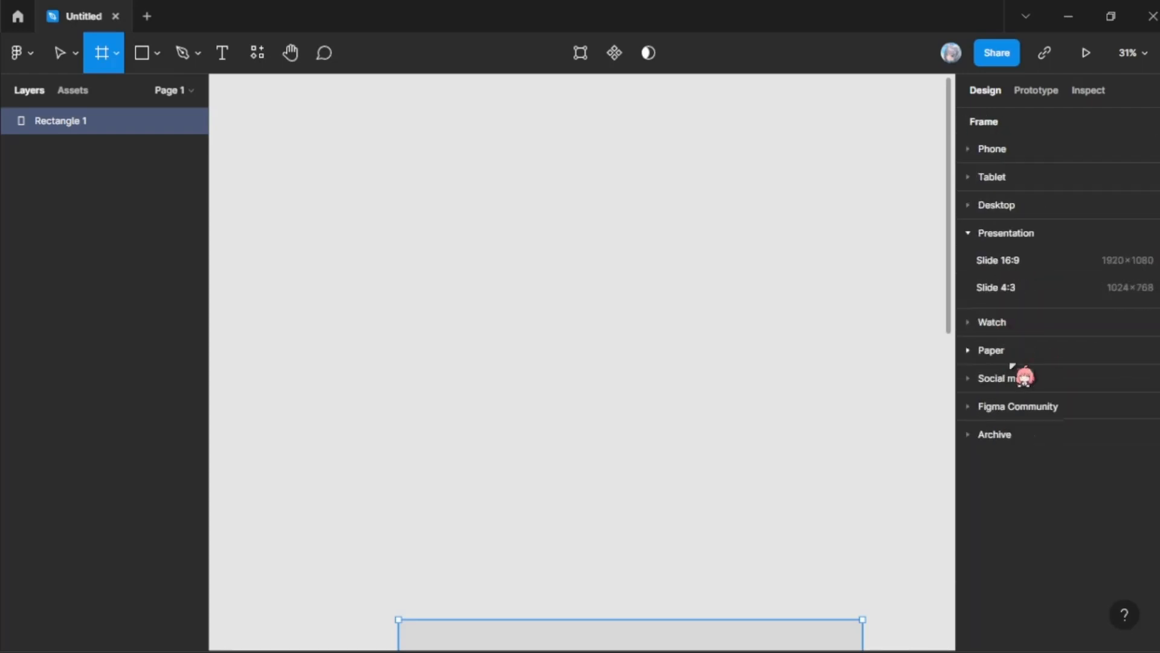
pyautogui.click(991, 322)
pyautogui.click(997, 404)
pyautogui.click(1002, 458)
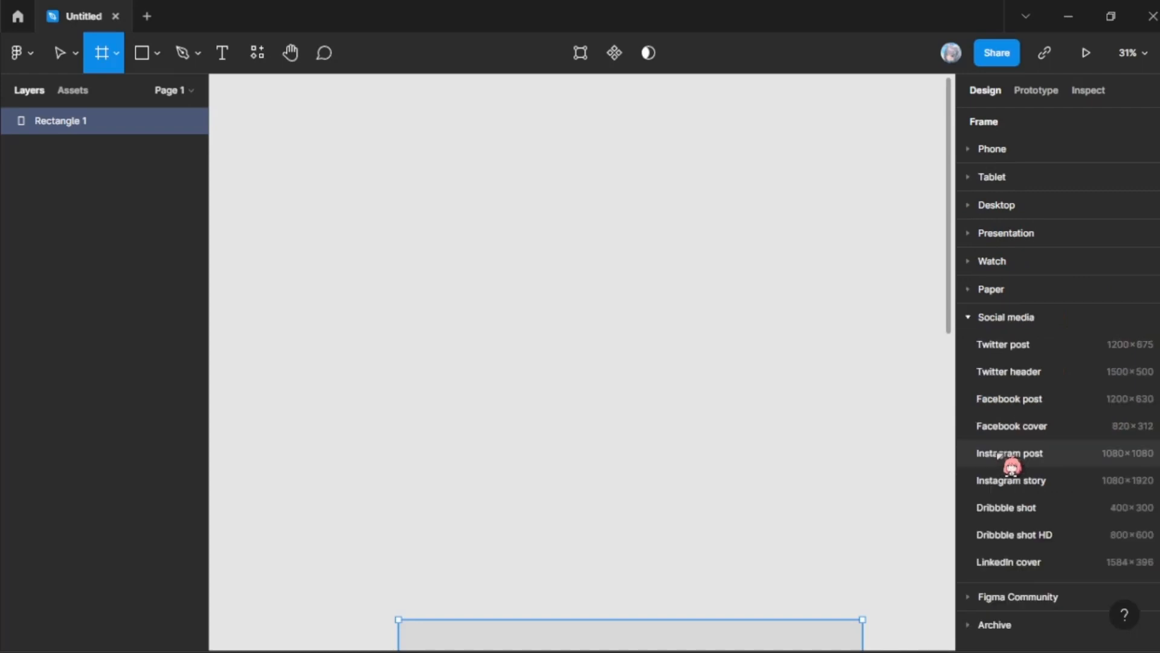
pyautogui.click(1017, 601)
pyautogui.click(1006, 463)
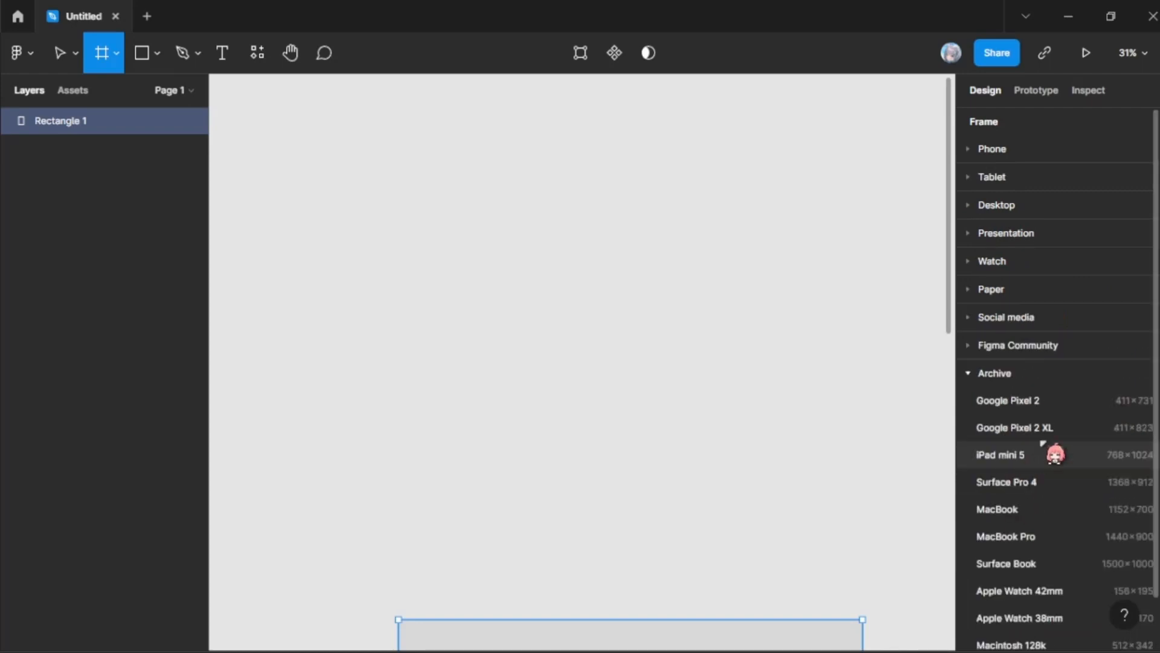
pyautogui.scroll(-2, 1045, 444)
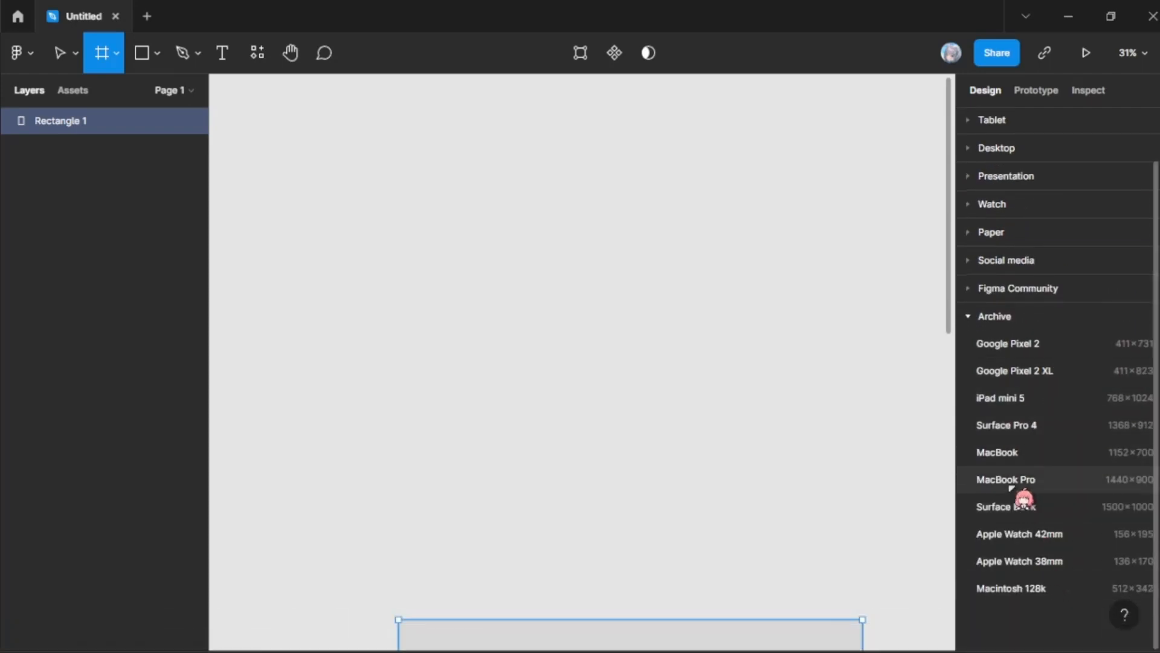
# Step: Expand the Phone frame presets again for review, and return to the Move tool
pyautogui.scroll(2, 1013, 489)
pyautogui.click(992, 149)
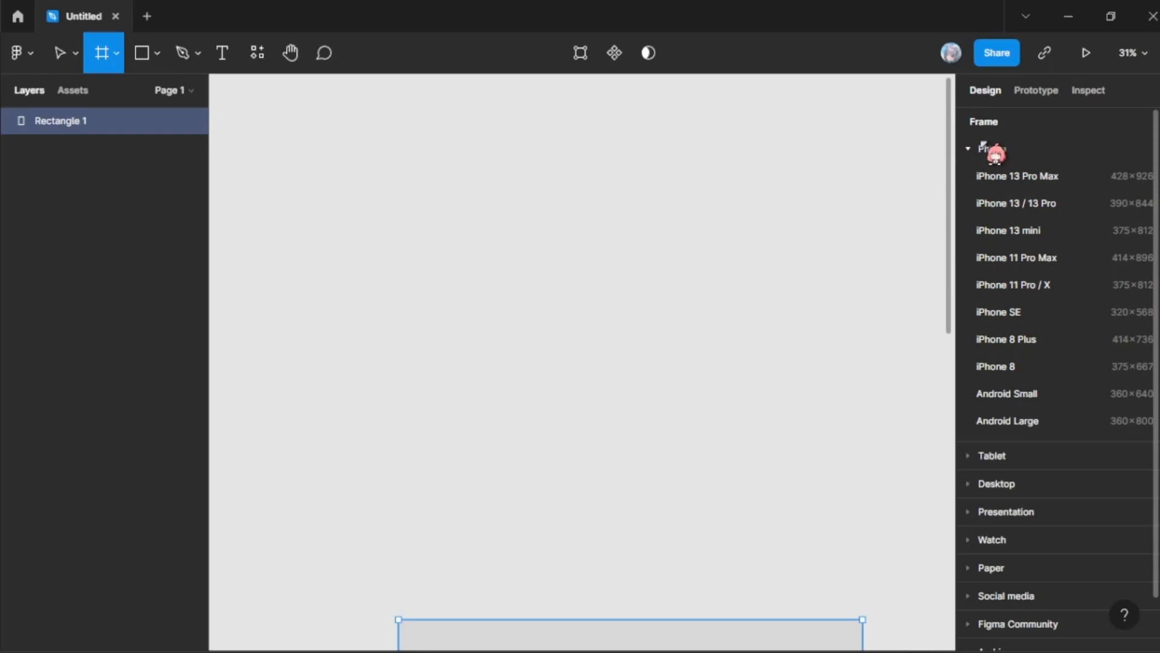
pyautogui.scroll(-2, 996, 157)
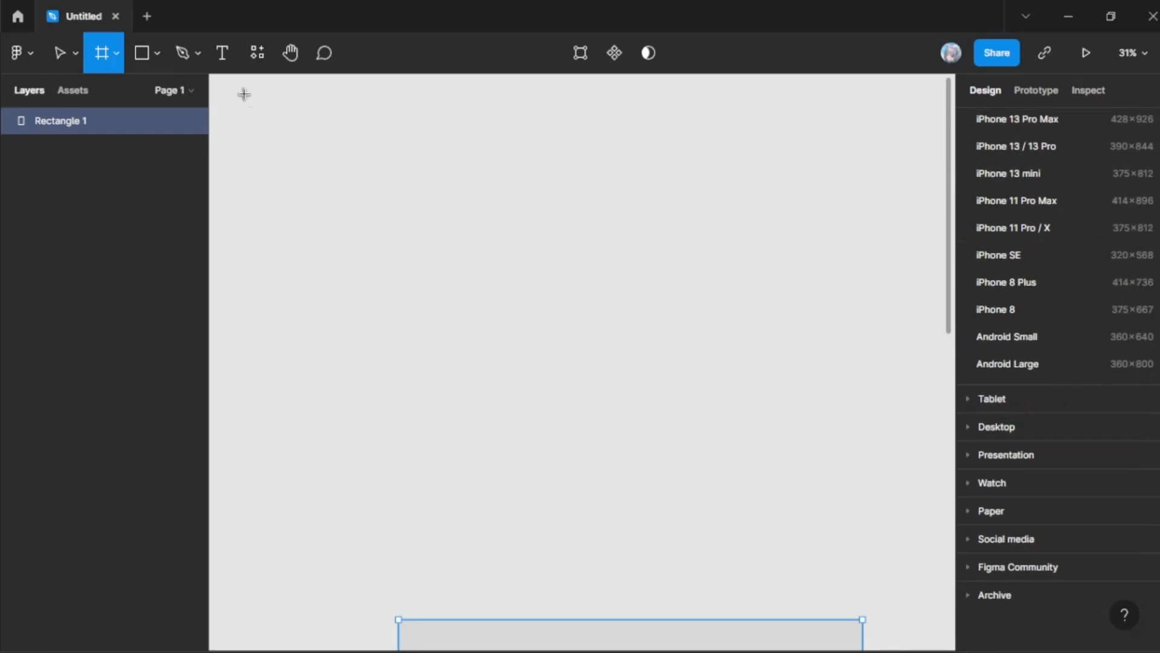
pyautogui.scroll(-13, 656, 306)
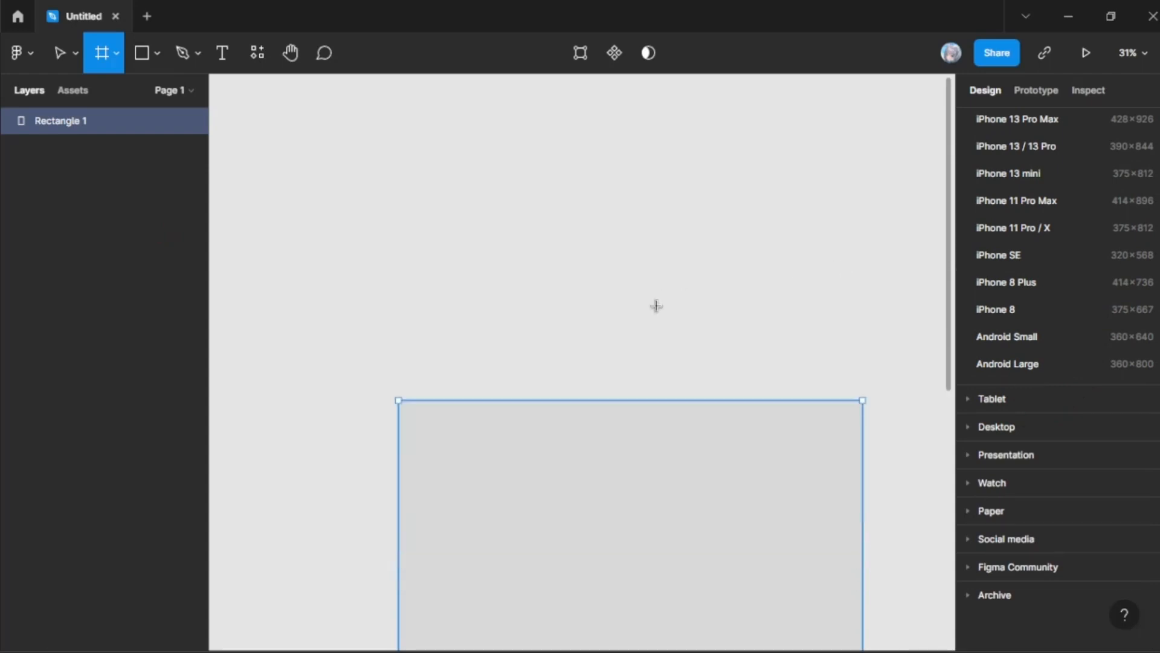
pyautogui.scroll(3, 656, 306)
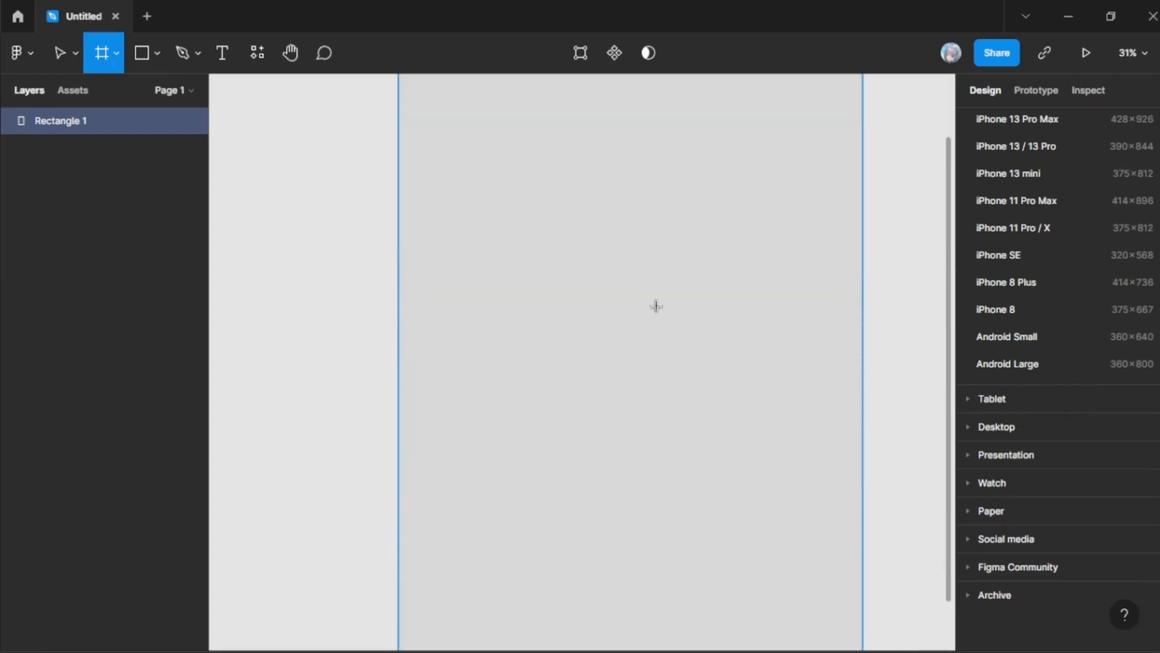
pyautogui.scroll(1, 656, 306)
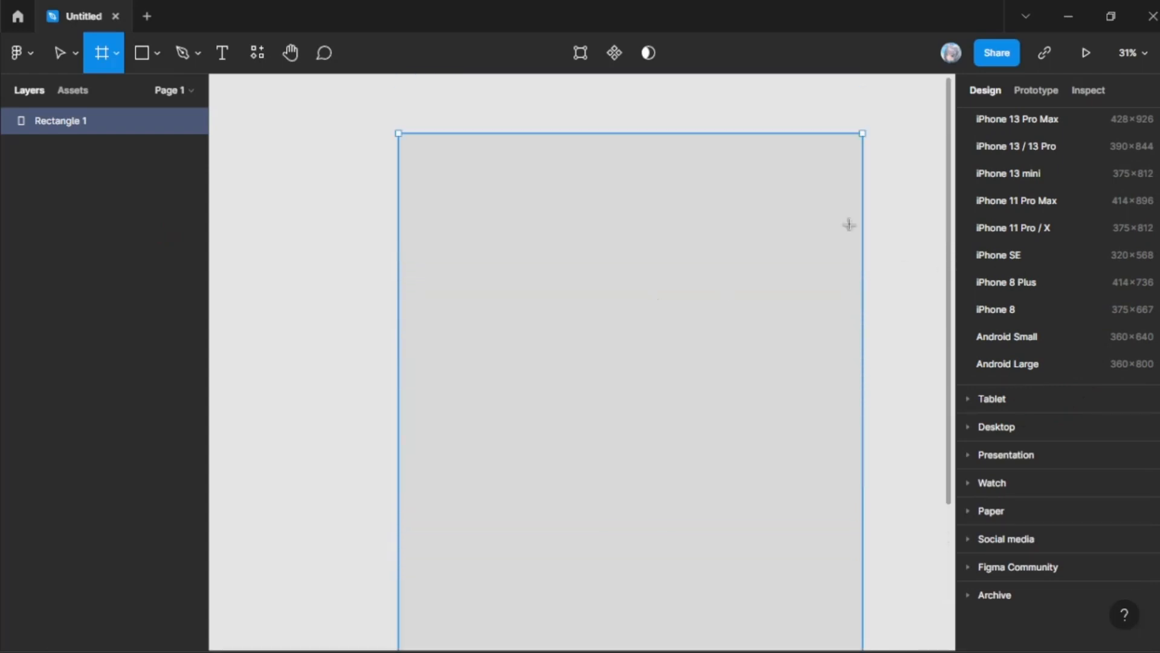
pyautogui.click(65, 56)
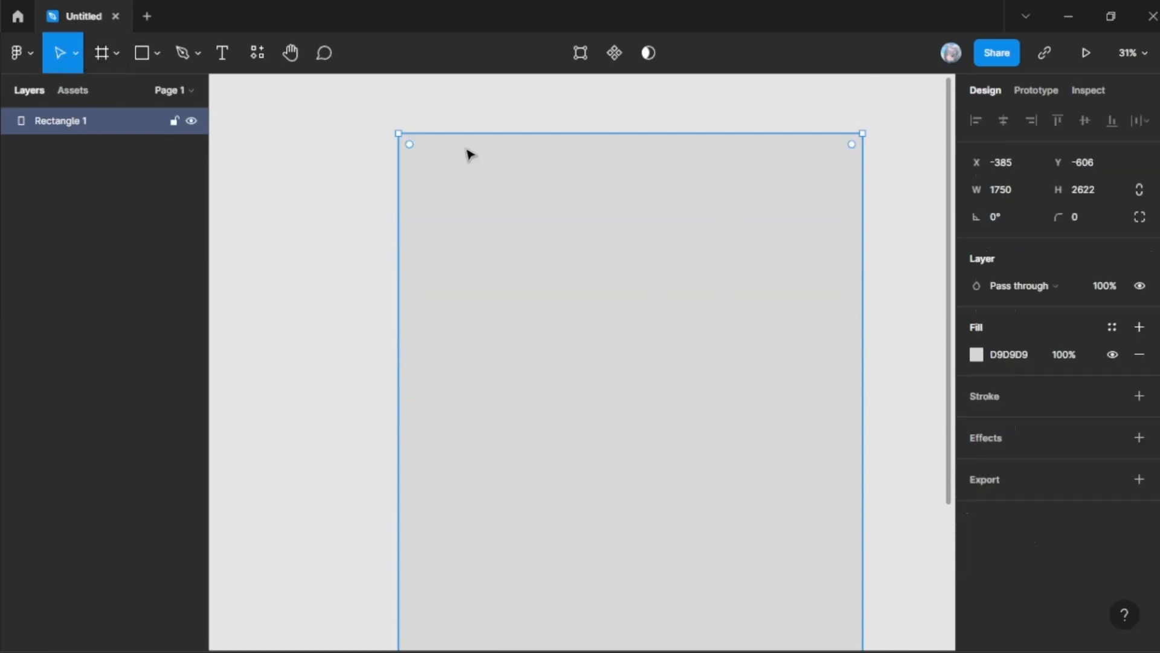
# Step: Draw a slice about 1298 by 1163 over the rectangle's upper part, shift it slightly and delete it
pyautogui.click(126, 70)
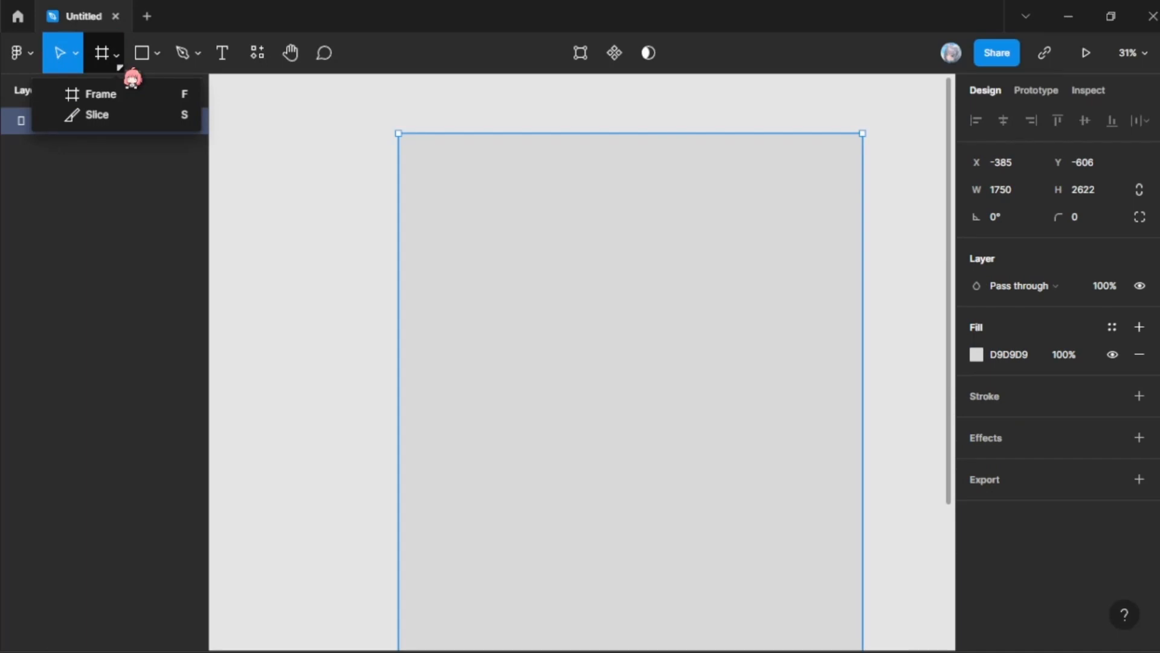
pyautogui.click(143, 116)
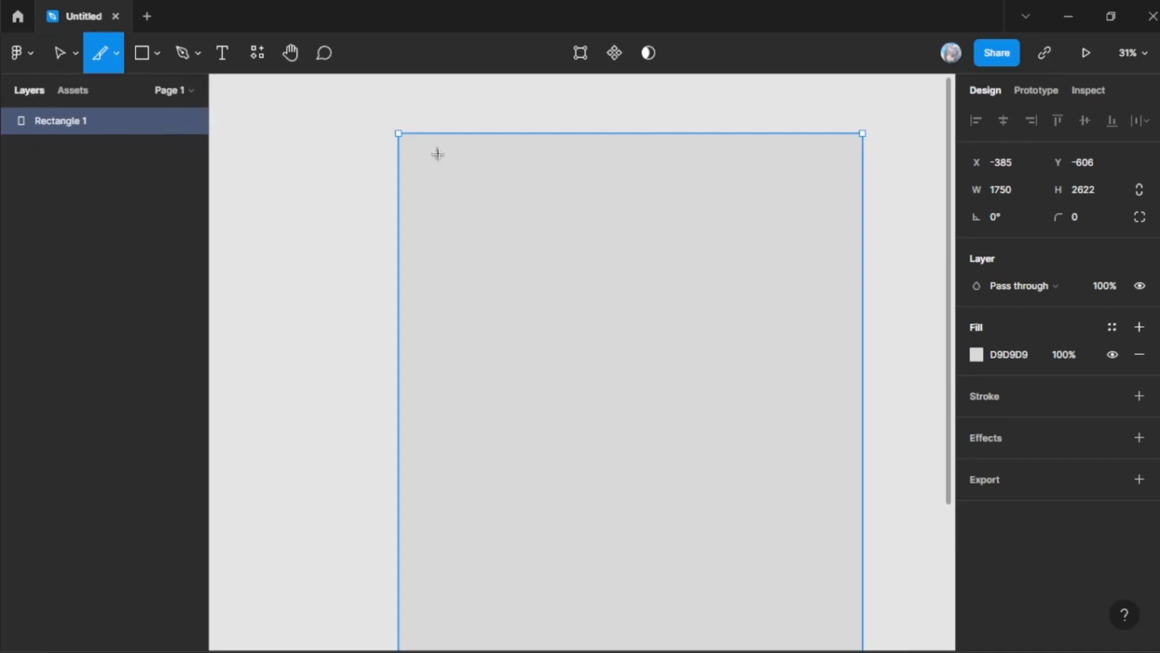
pyautogui.moveTo(440, 173); pyautogui.dragTo(784, 481)
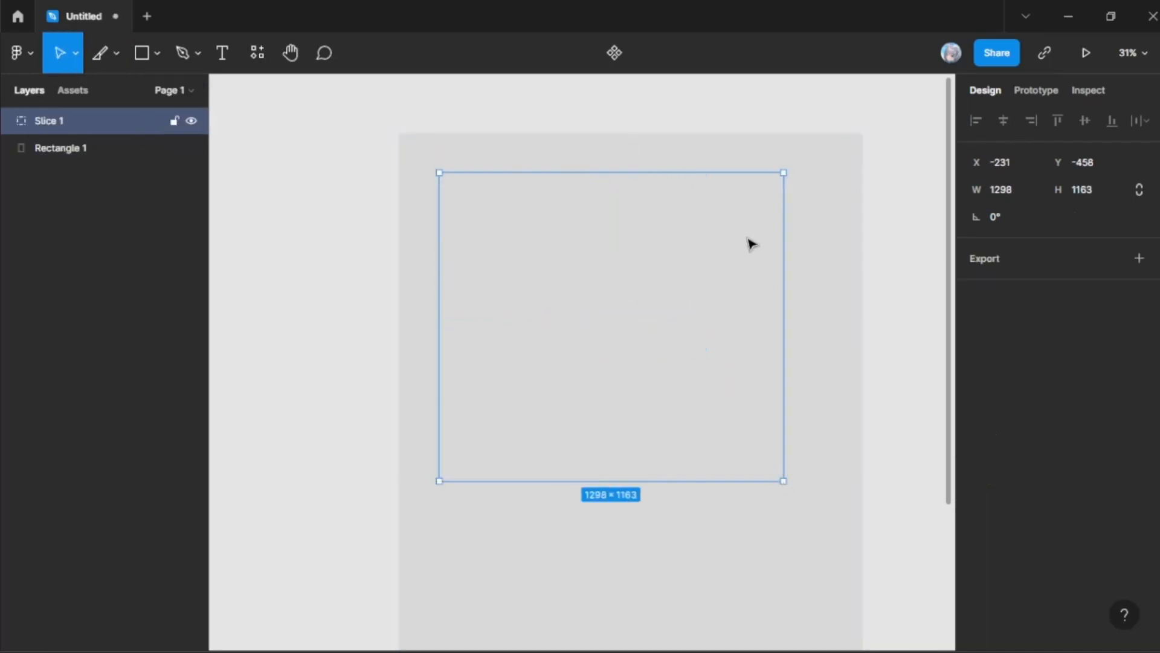
pyautogui.moveTo(615, 322); pyautogui.dragTo(598, 278)
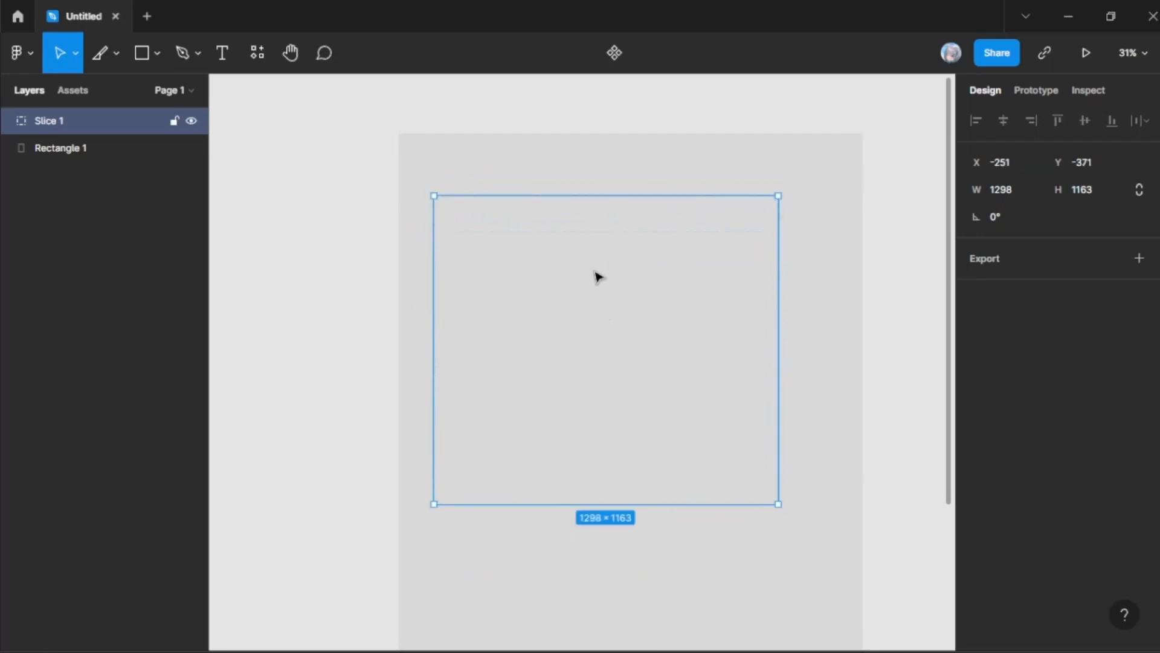
pyautogui.press('Delete')
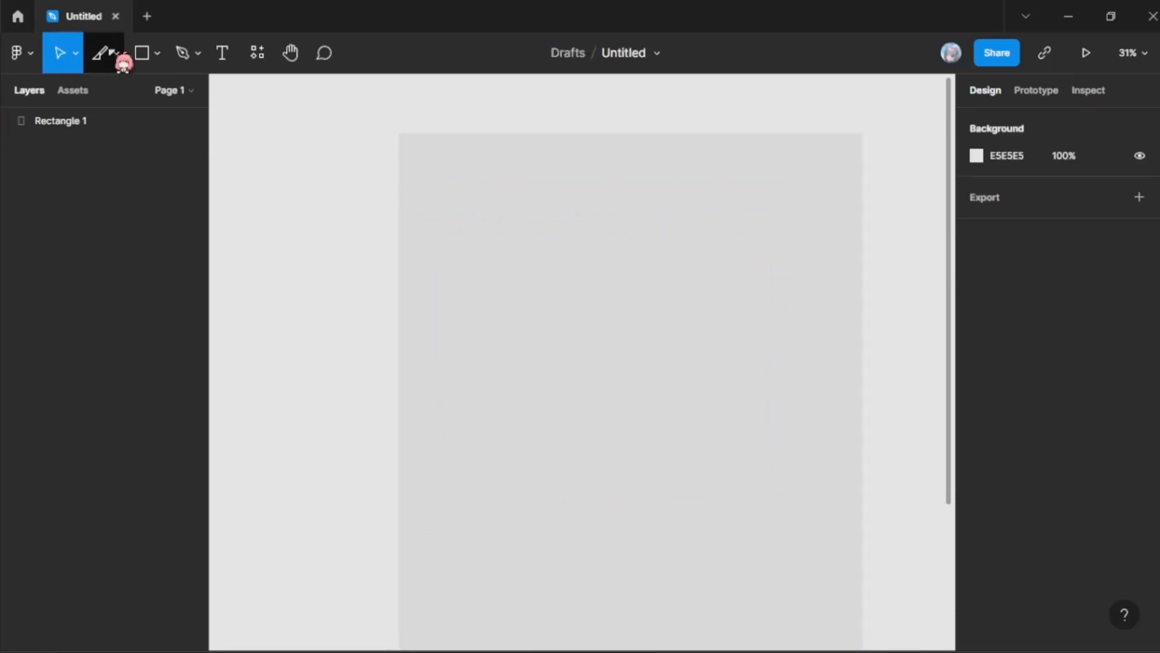
# Step: Switch from Slice back to the Frame tool, place a default-size frame on the rectangle and delete it
pyautogui.click(108, 54)
pyautogui.click(116, 53)
pyautogui.click(124, 94)
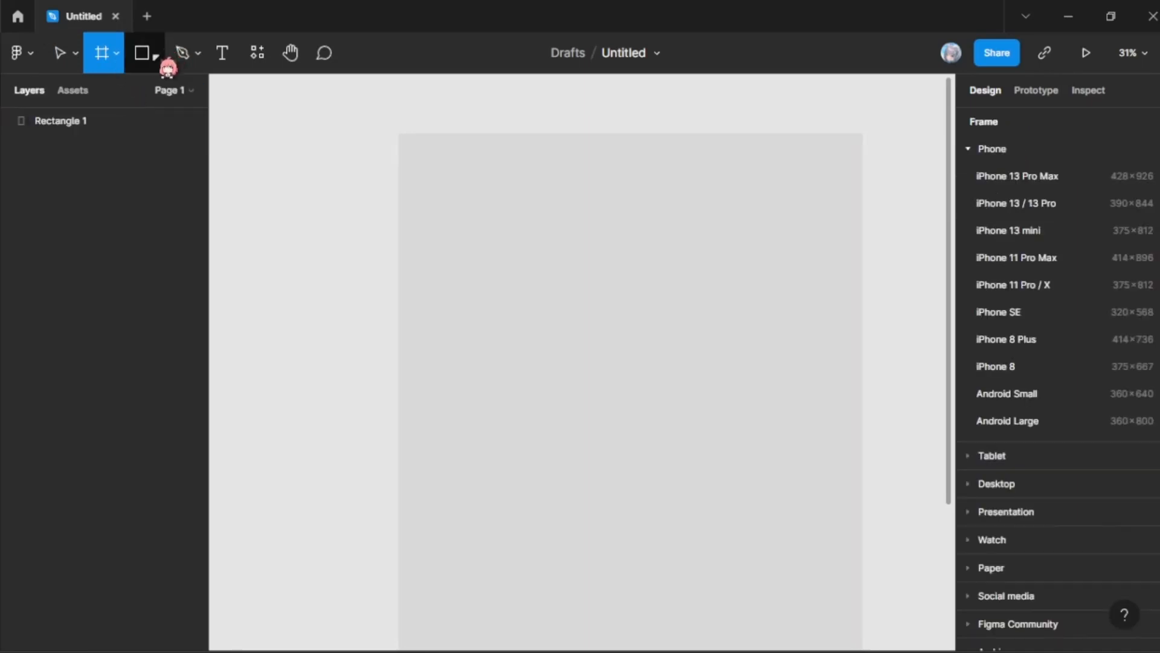
pyautogui.click(156, 54)
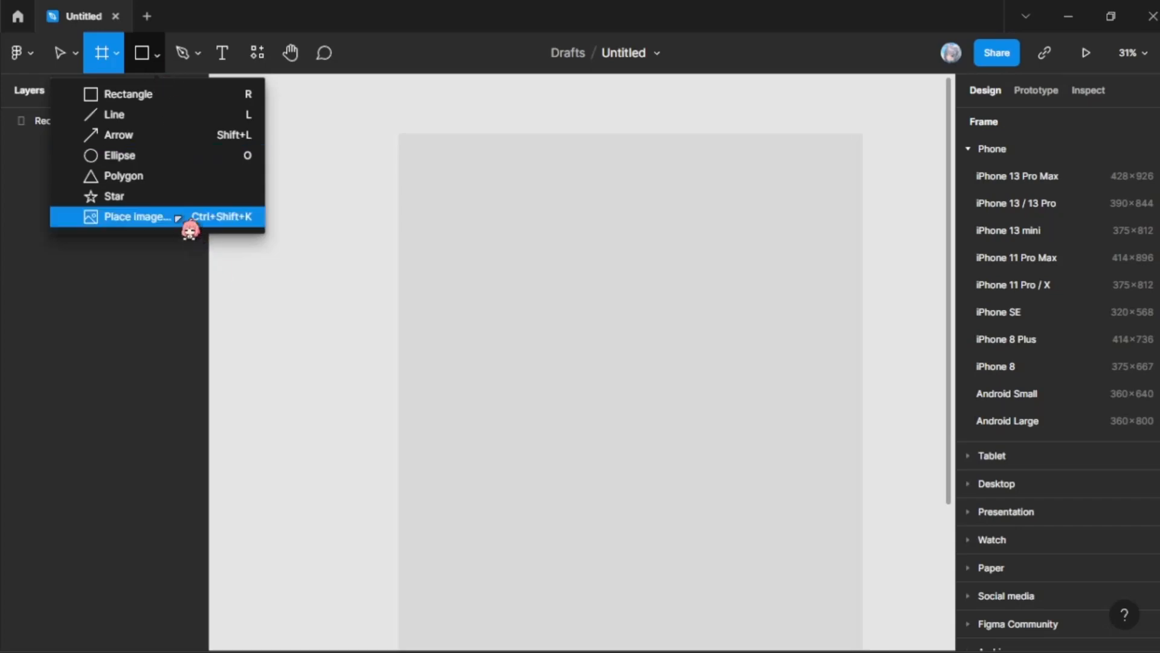
pyautogui.click(422, 260)
pyautogui.click(513, 283)
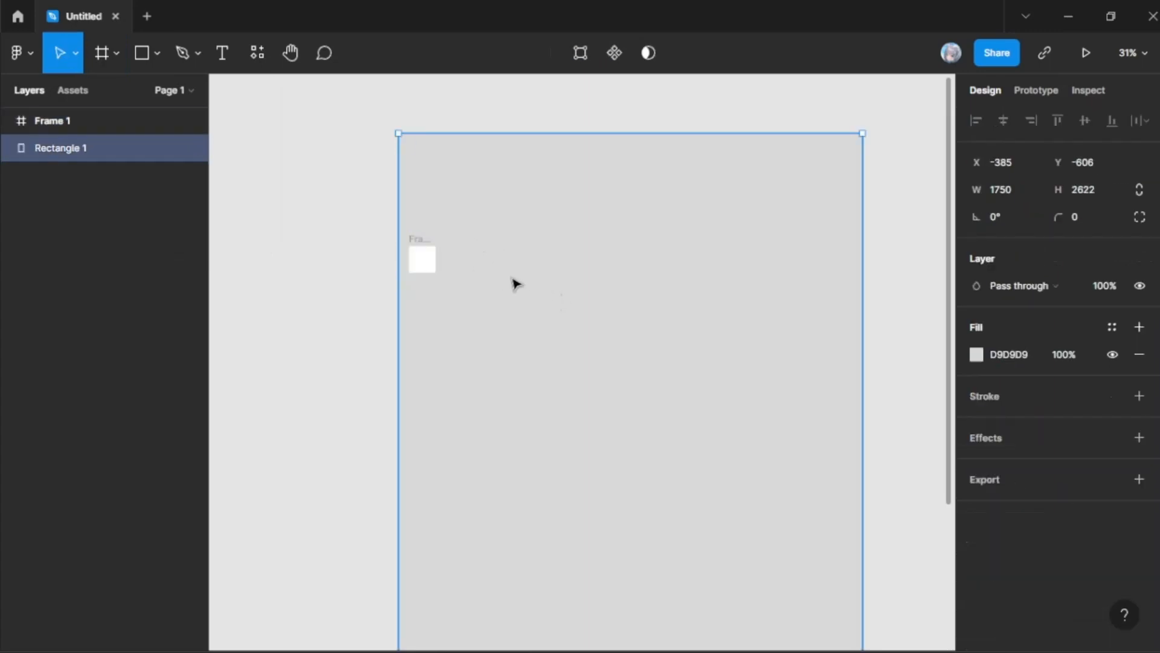
pyautogui.click(434, 268)
pyautogui.press('Delete')
pyautogui.click(557, 269)
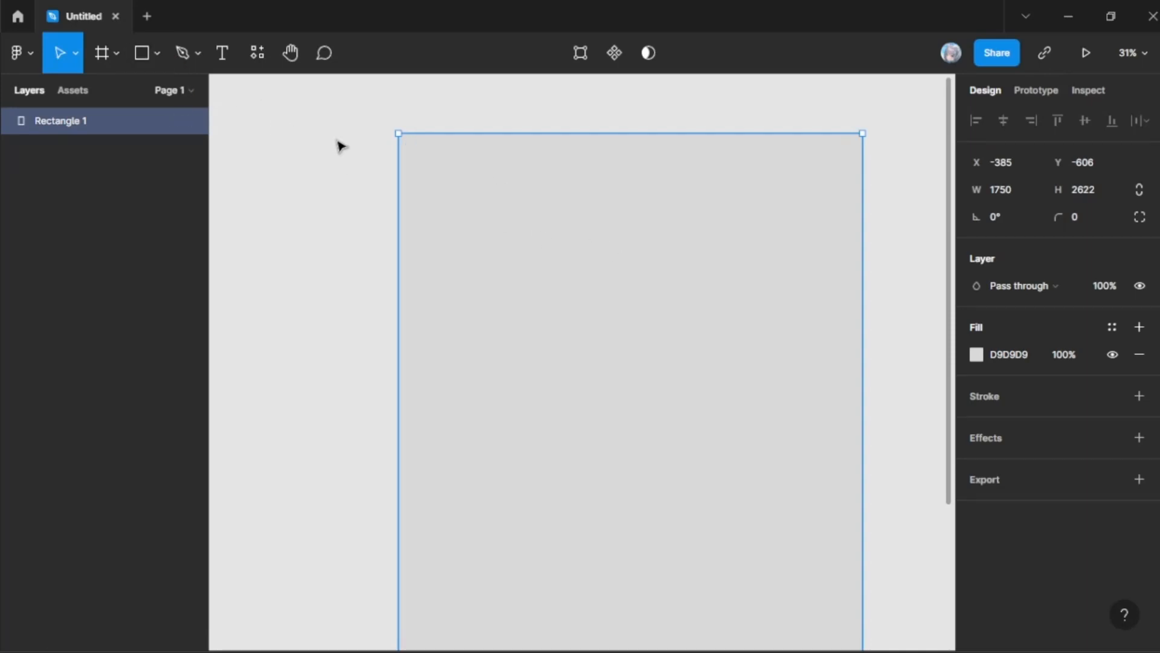
# Step: Draw a five-pointed star about 958 by 994 in the upper part of the grey rectangle
pyautogui.click(156, 54)
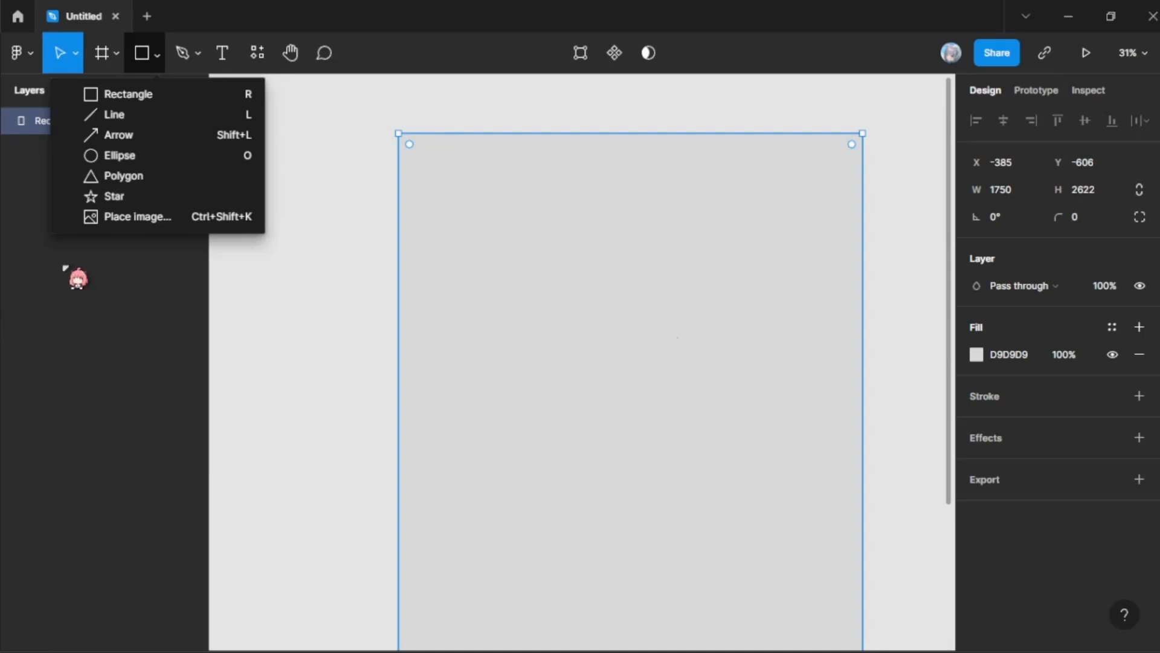
pyautogui.click(162, 66)
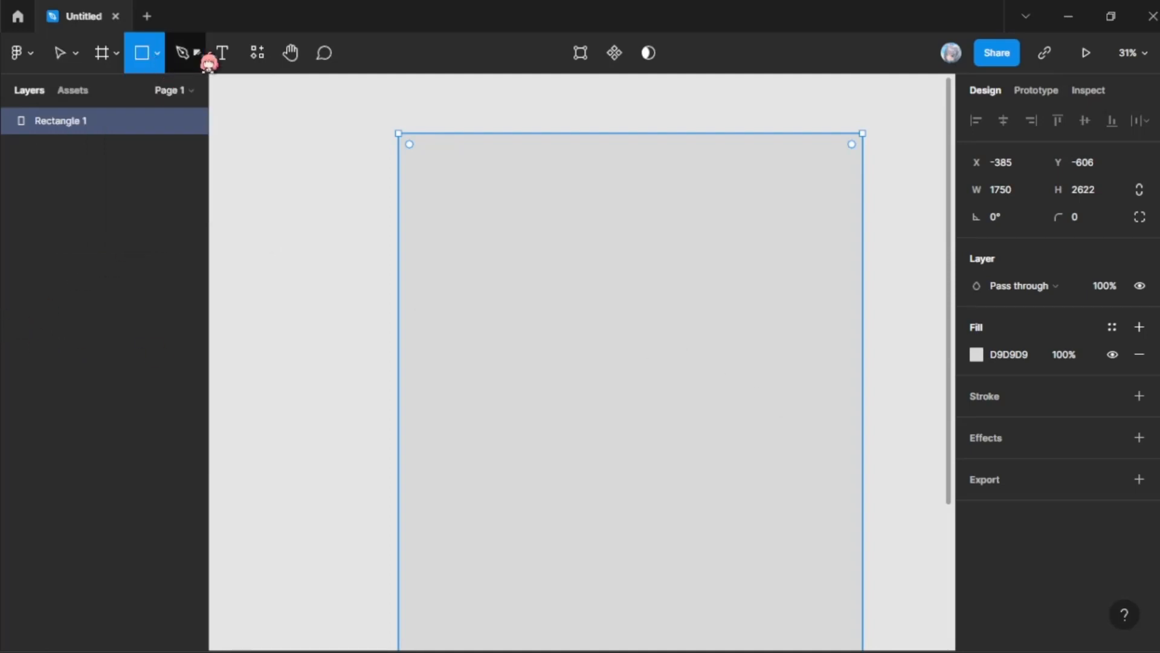
pyautogui.click(162, 63)
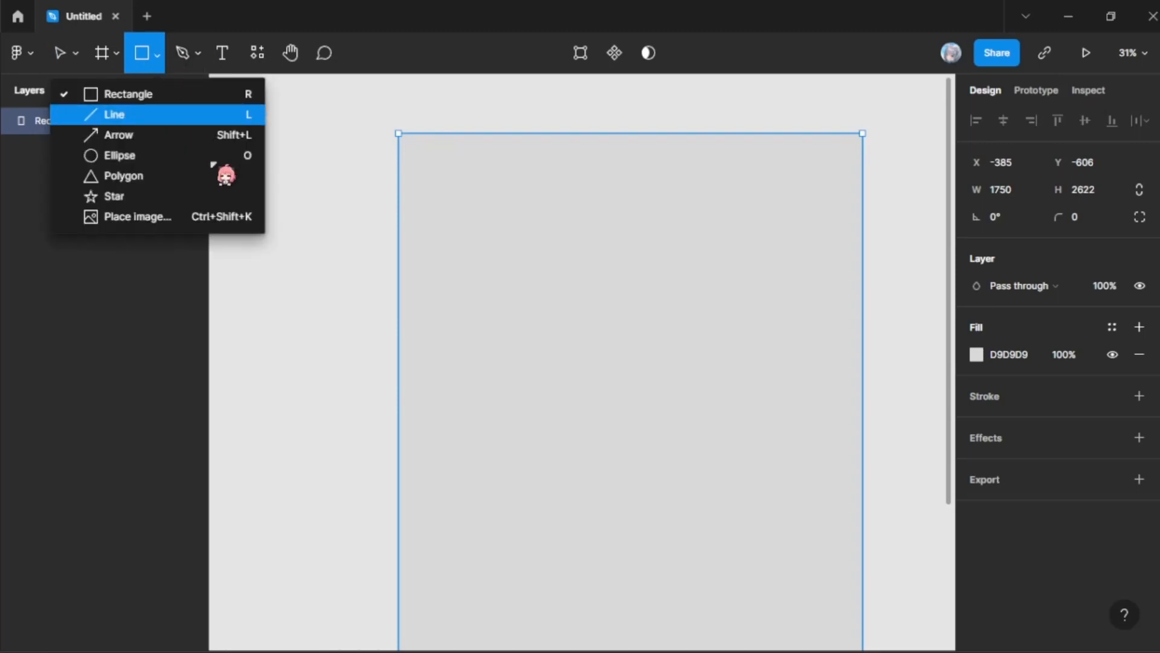
pyautogui.click(194, 196)
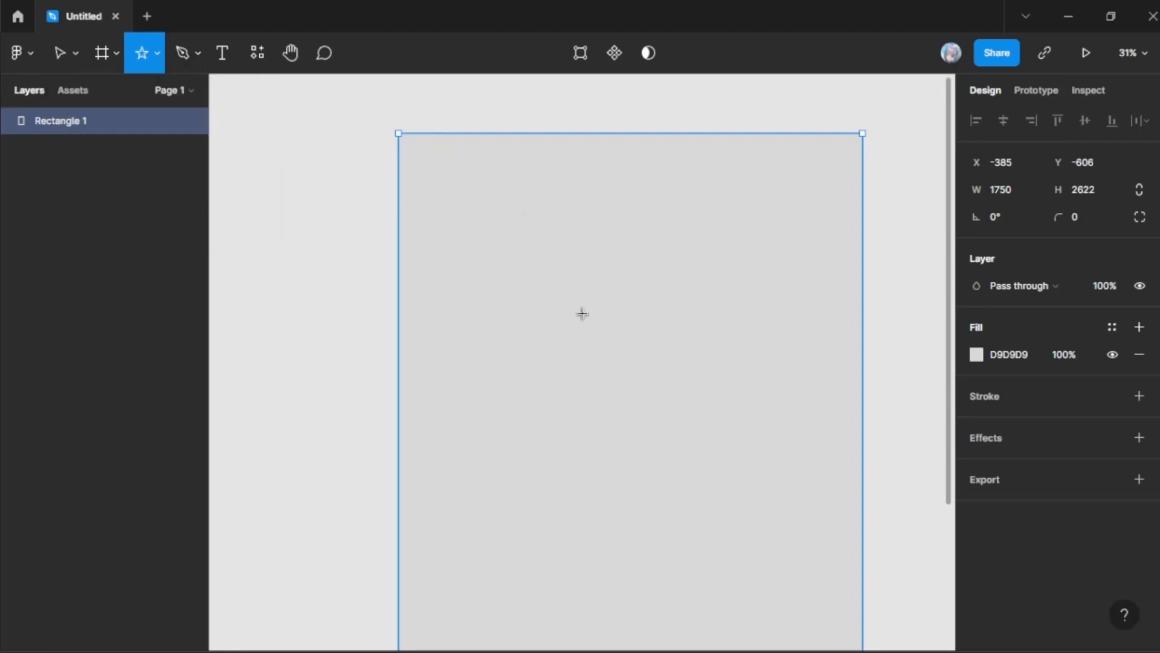
pyautogui.moveTo(486, 187)
pyautogui.mouseDown()
pyautogui.moveTo(716, 443)
pyautogui.moveTo(740, 450)
pyautogui.mouseUp()
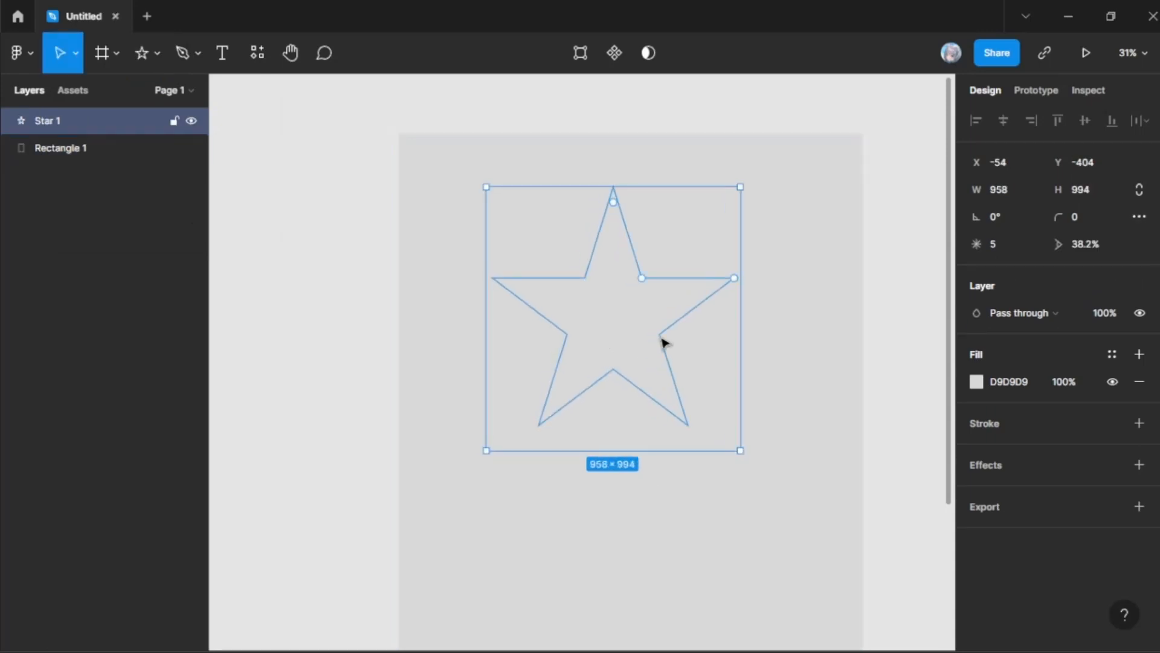
# Step: Set the star's fill colour to black, 000000
pyautogui.click(1041, 385)
pyautogui.write('0000')
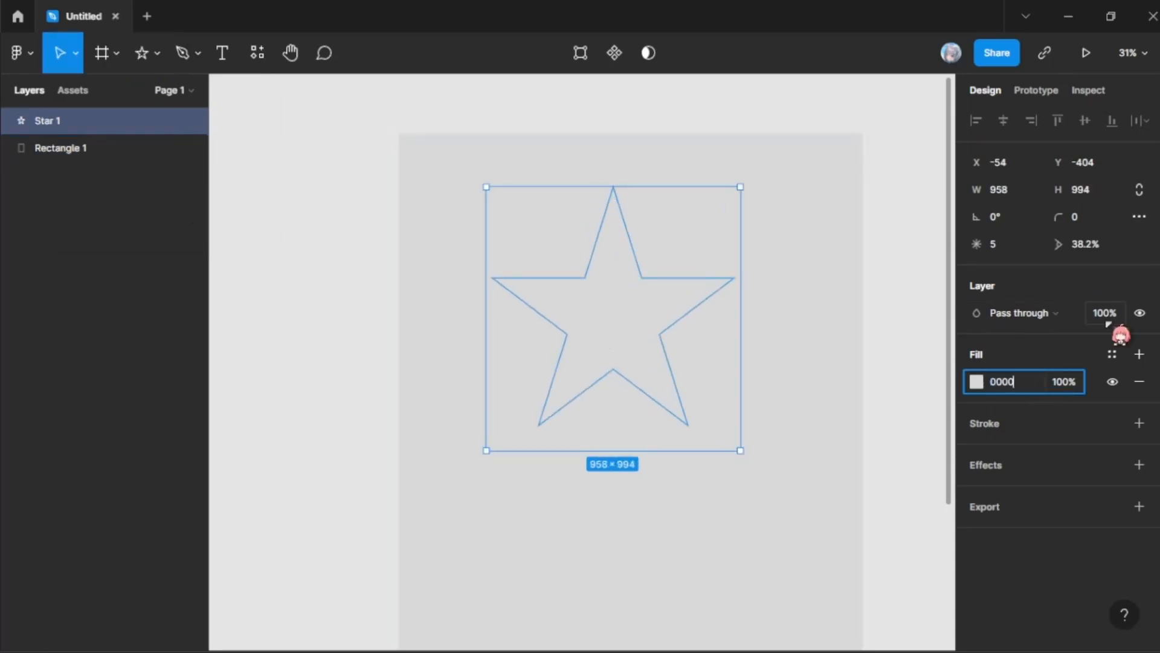
pyautogui.write('00')
pyautogui.press('Return')
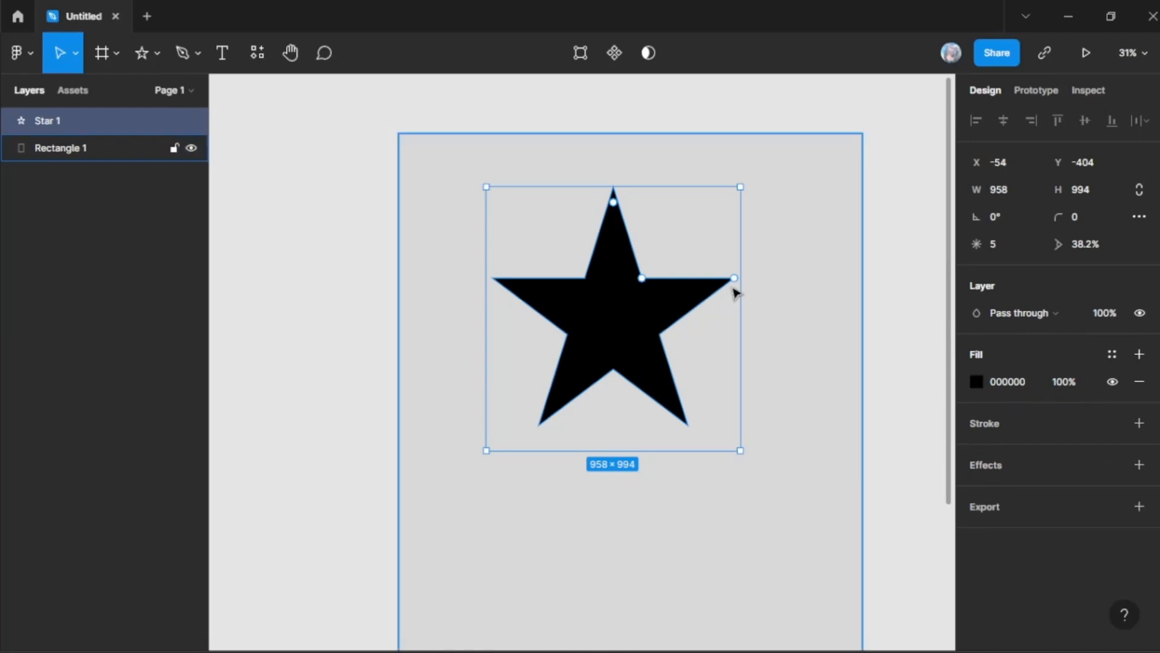
# Step: Adjust the black star's ratio to about 39%, round its corners to radius 28, and return the radius to 0
pyautogui.click(665, 233)
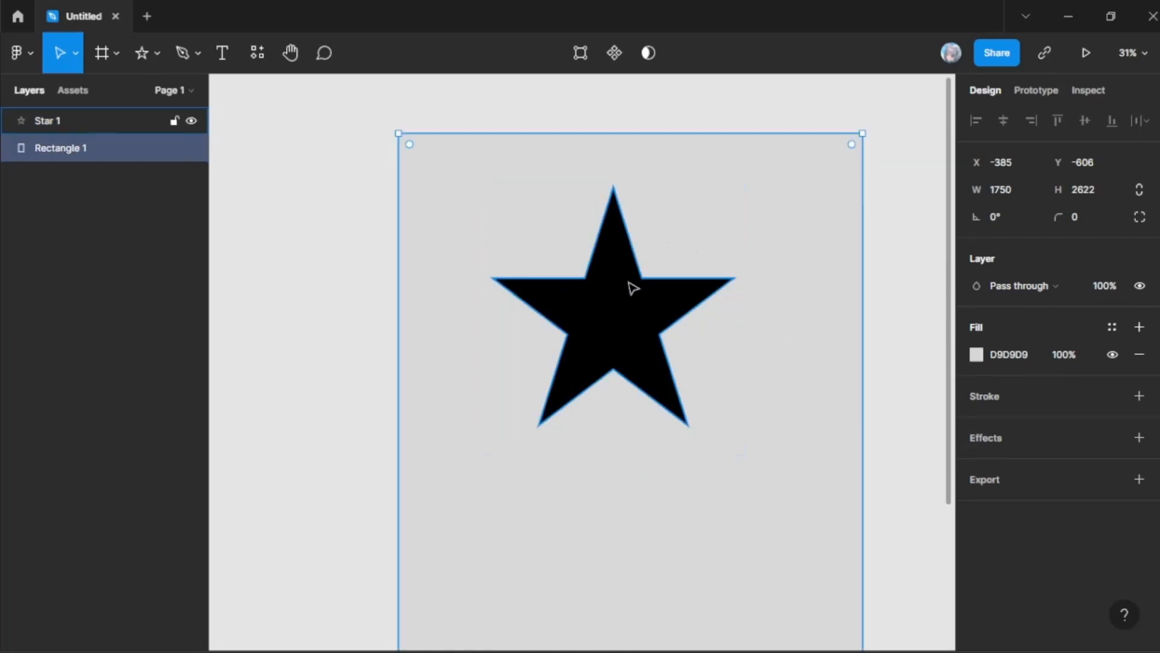
pyautogui.click(630, 283)
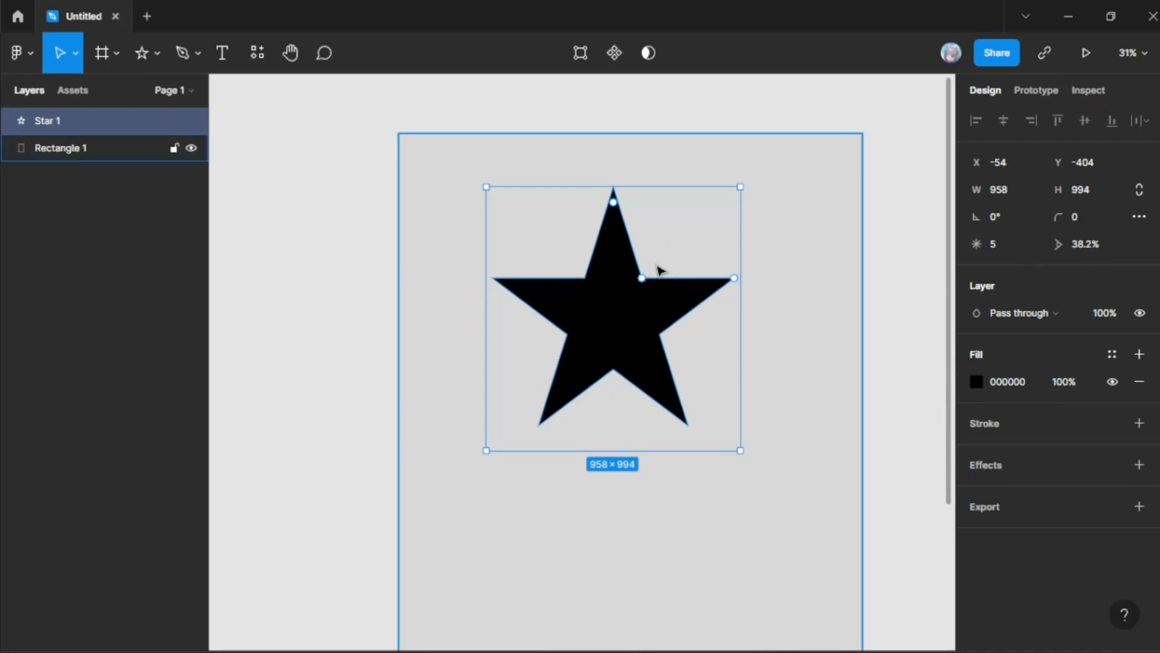
pyautogui.moveTo(642, 279)
pyautogui.mouseDown()
pyautogui.moveTo(619, 316)
pyautogui.moveTo(645, 280)
pyautogui.mouseUp()
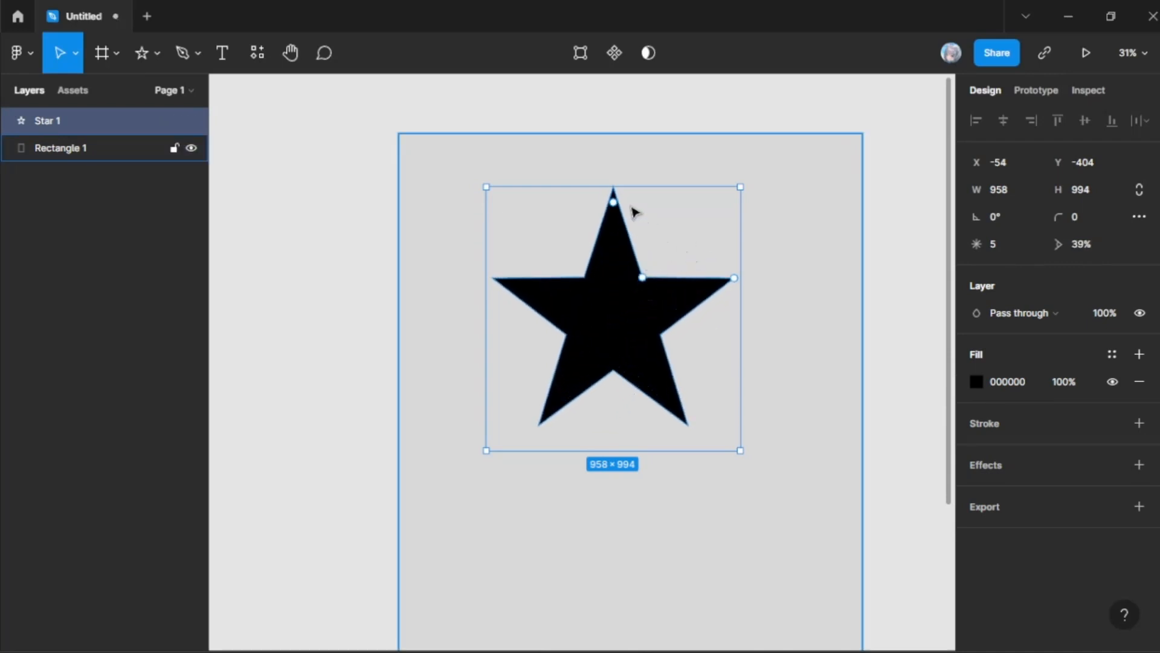
pyautogui.moveTo(617, 208)
pyautogui.mouseDown()
pyautogui.moveTo(623, 240)
pyautogui.moveTo(615, 202)
pyautogui.moveTo(619, 213)
pyautogui.mouseUp()
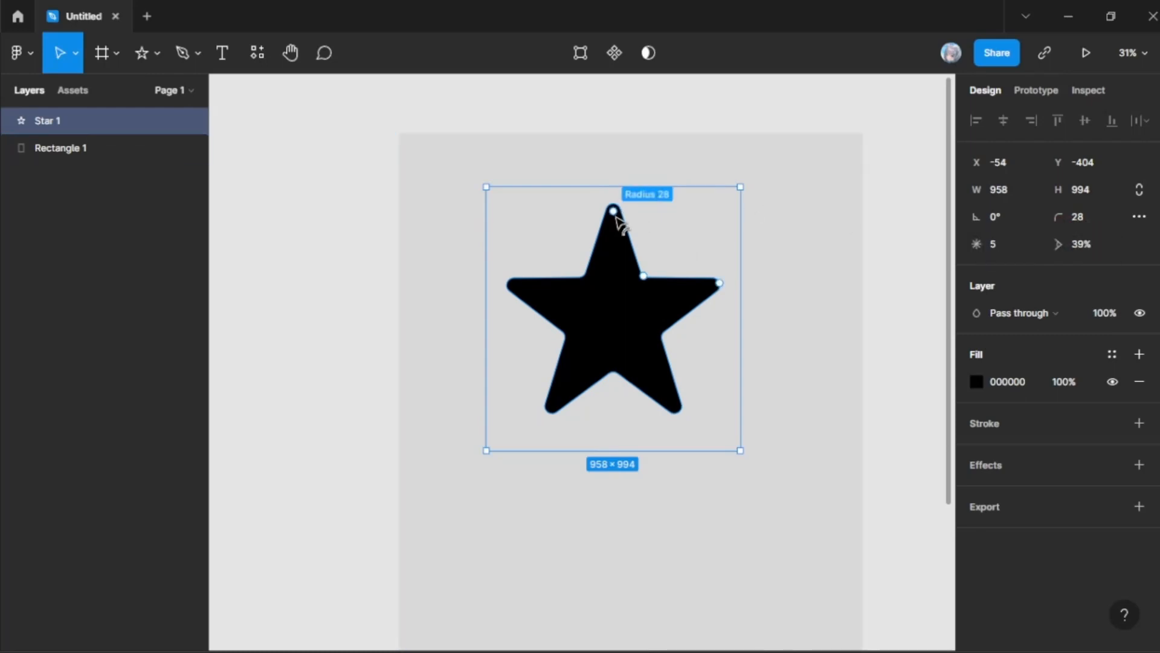
pyautogui.moveTo(614, 215); pyautogui.dragTo(617, 194)
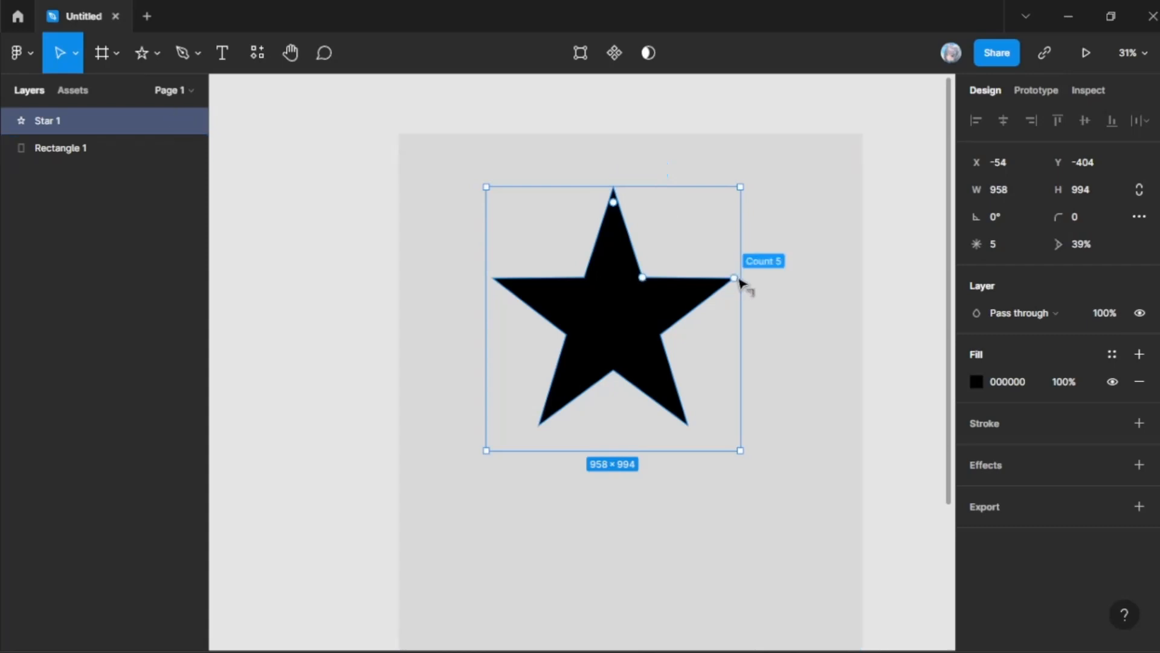
# Step: Reshape the star to 11 points with a ratio of about 64%, shift it toward the rectangle's upper-left corner and delete it
pyautogui.moveTo(740, 281); pyautogui.dragTo(643, 239)
pyautogui.moveTo(645, 283); pyautogui.dragTo(570, 222)
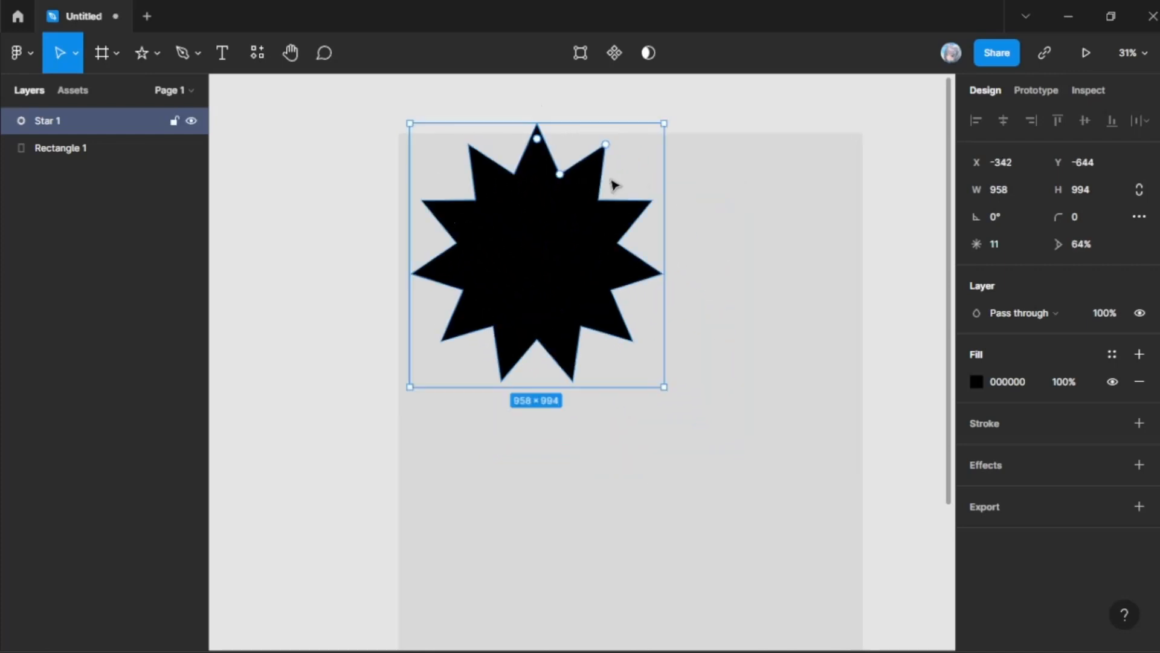
pyautogui.moveTo(503, 171); pyautogui.dragTo(515, 181)
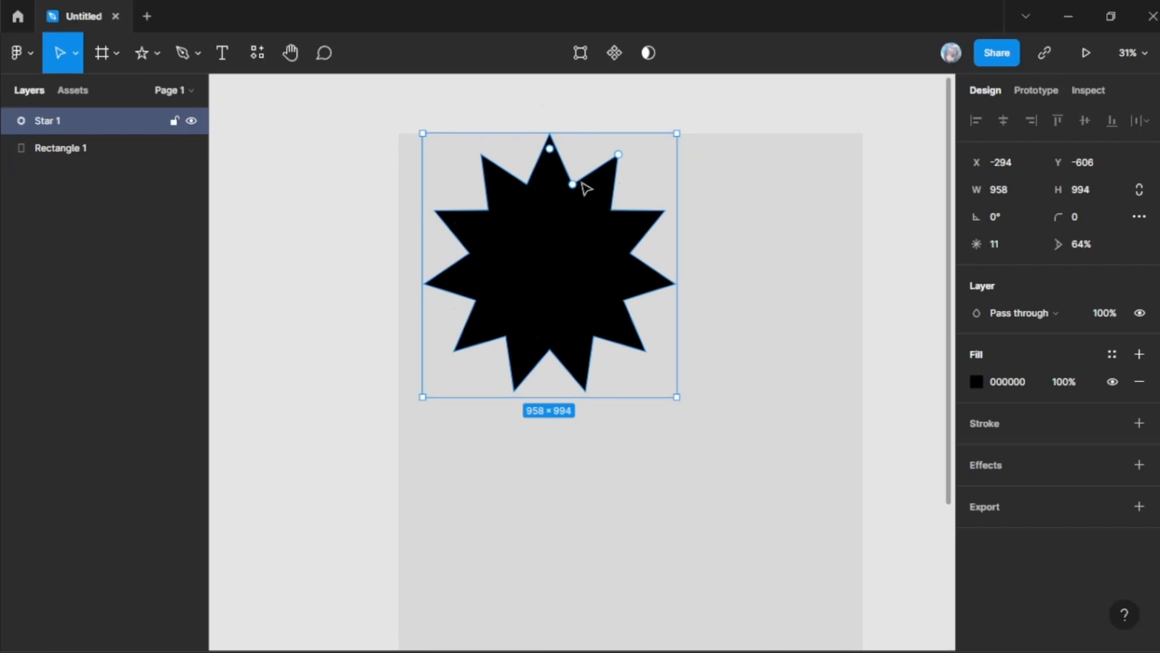
pyautogui.press('Delete')
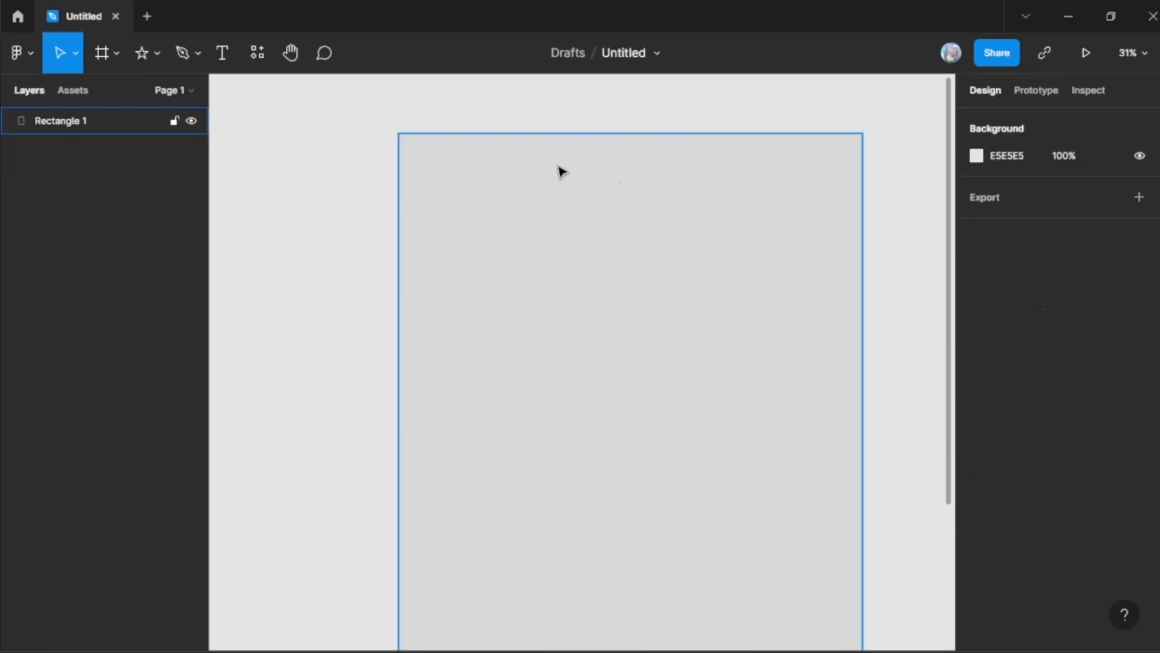
# Step: Draw a triangular polygon about 958 by 1080 on the grey rectangle and fill it with black, 000000
pyautogui.click(157, 54)
pyautogui.click(149, 181)
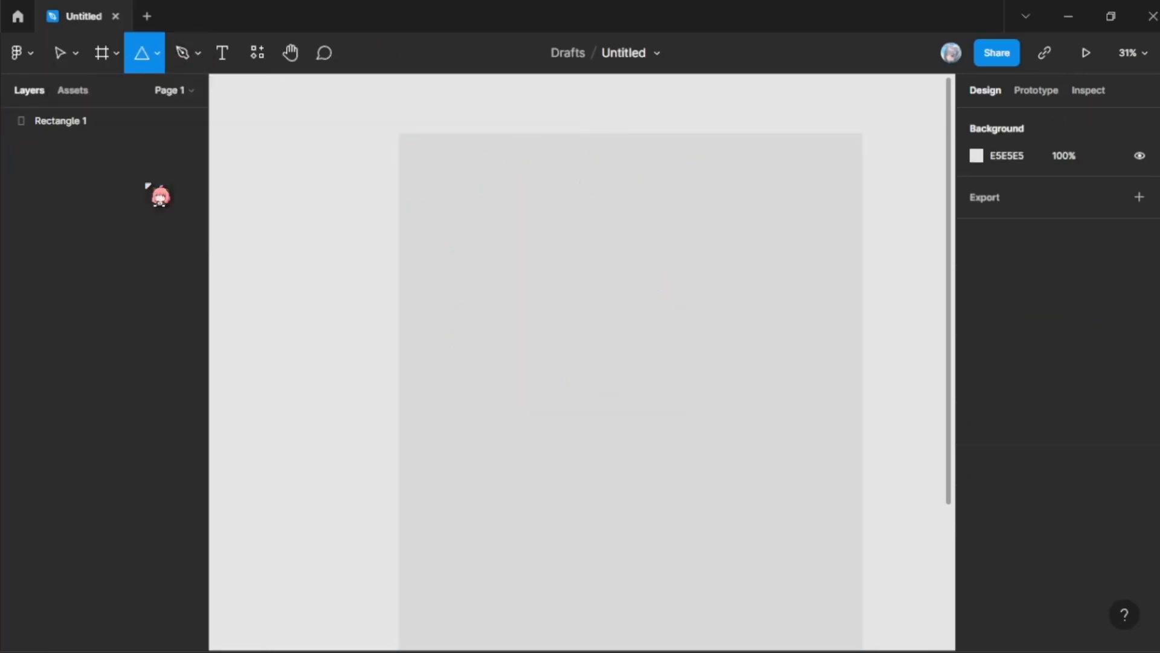
pyautogui.moveTo(542, 235); pyautogui.dragTo(798, 523)
pyautogui.write('0')
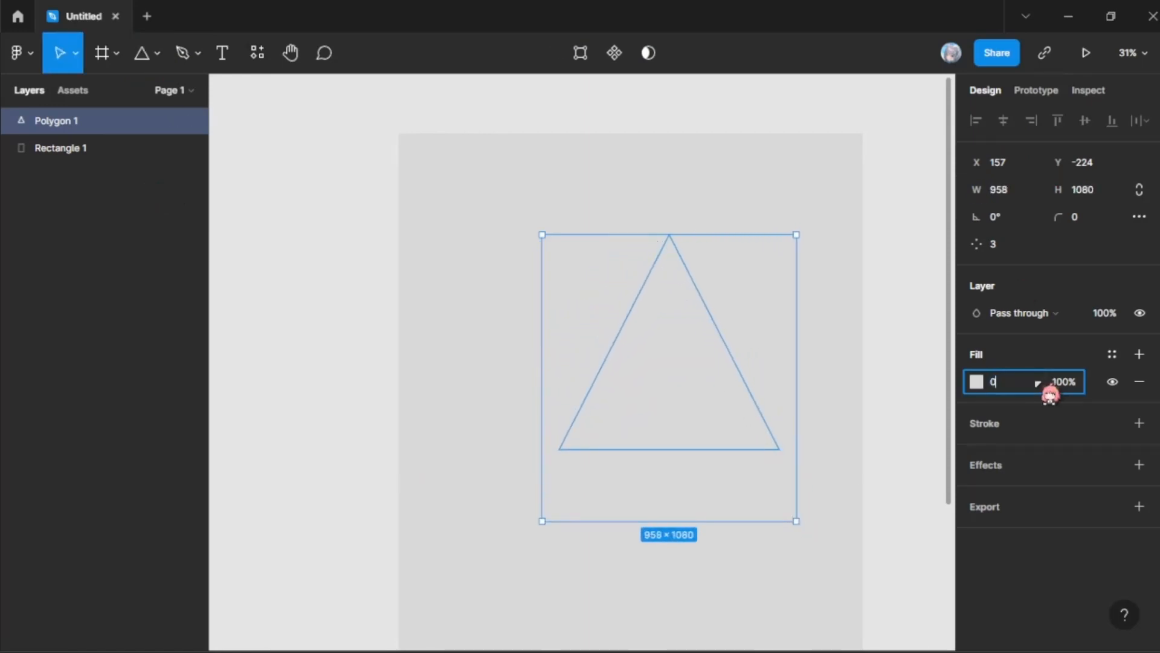
pyautogui.write('00000')
pyautogui.press('Return')
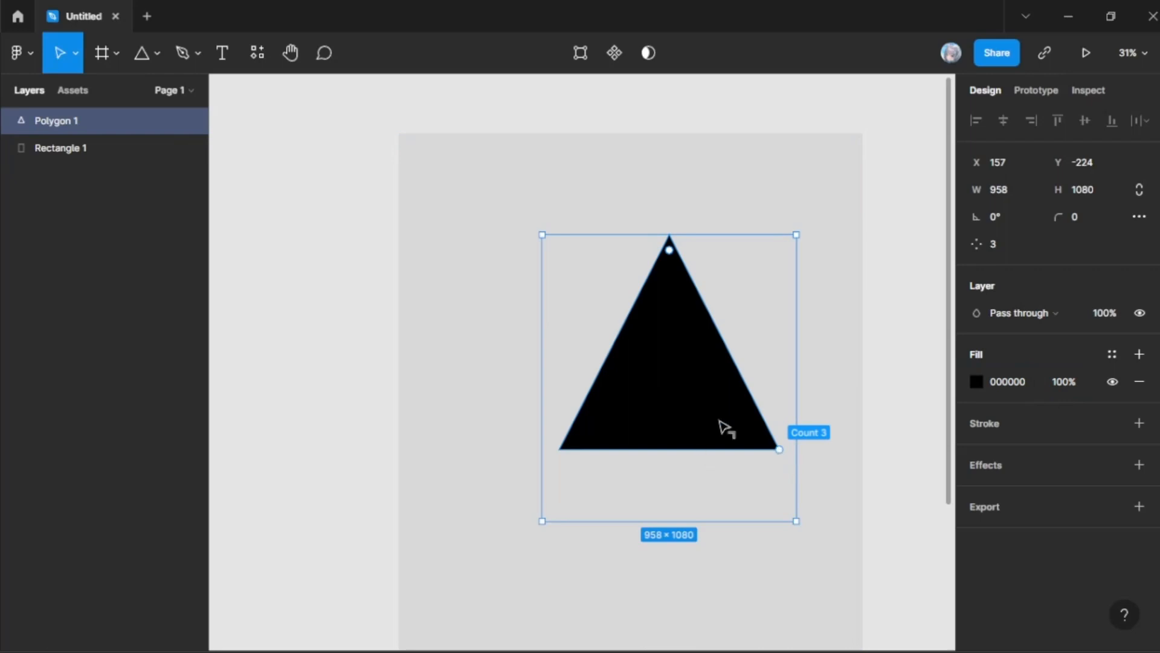
# Step: Round the triangle's corners to a radius of about 91, move it around the grey rectangle and delete it
pyautogui.moveTo(726, 428); pyautogui.dragTo(744, 460)
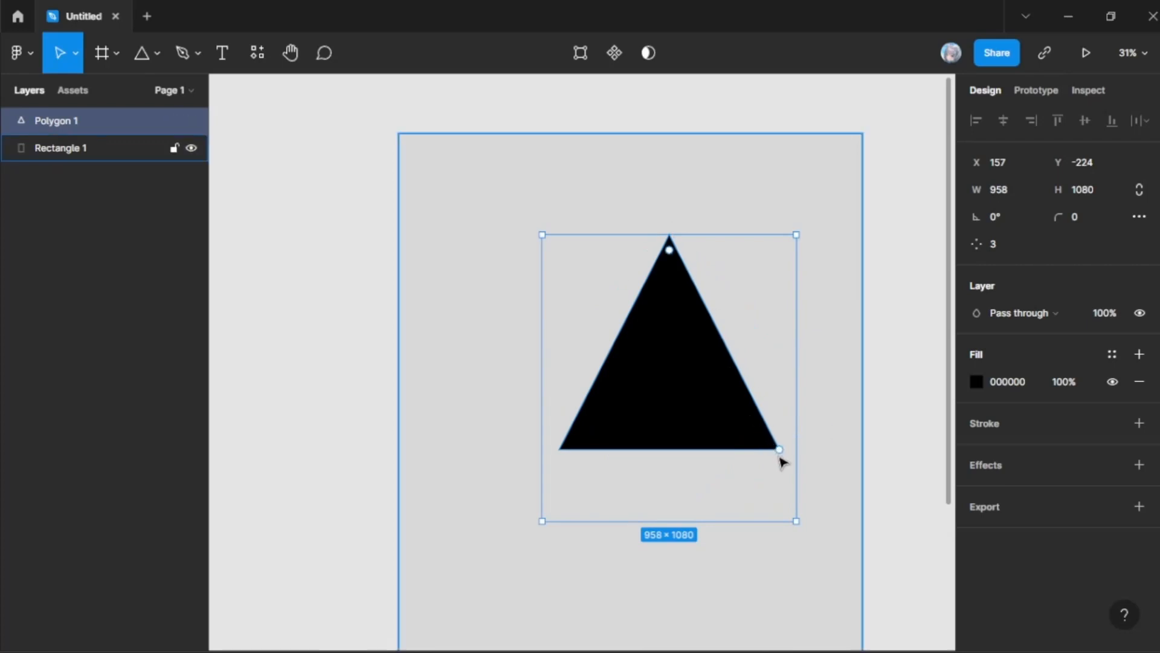
pyautogui.moveTo(782, 448)
pyautogui.mouseDown()
pyautogui.moveTo(744, 350)
pyautogui.moveTo(753, 376)
pyautogui.moveTo(676, 275)
pyautogui.moveTo(771, 445)
pyautogui.moveTo(723, 308)
pyautogui.moveTo(665, 283)
pyautogui.moveTo(684, 274)
pyautogui.moveTo(712, 292)
pyautogui.moveTo(770, 423)
pyautogui.moveTo(764, 435)
pyautogui.mouseUp()
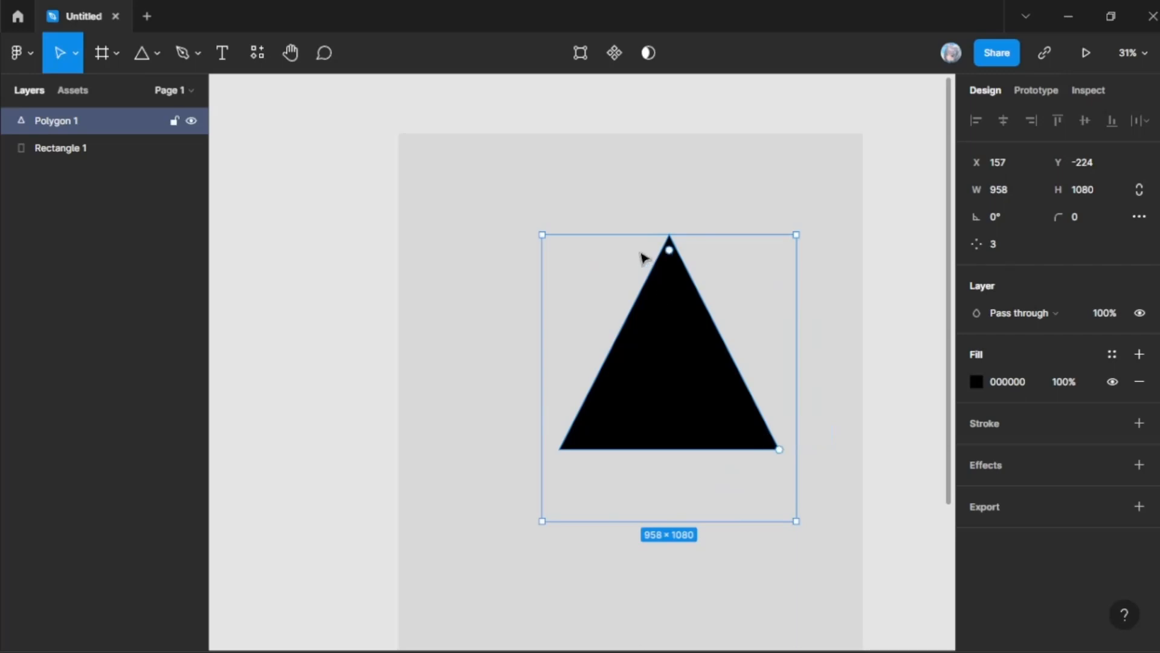
pyautogui.moveTo(669, 250); pyautogui.dragTo(679, 284)
pyautogui.moveTo(642, 340); pyautogui.dragTo(601, 409)
pyautogui.moveTo(589, 300); pyautogui.dragTo(598, 312)
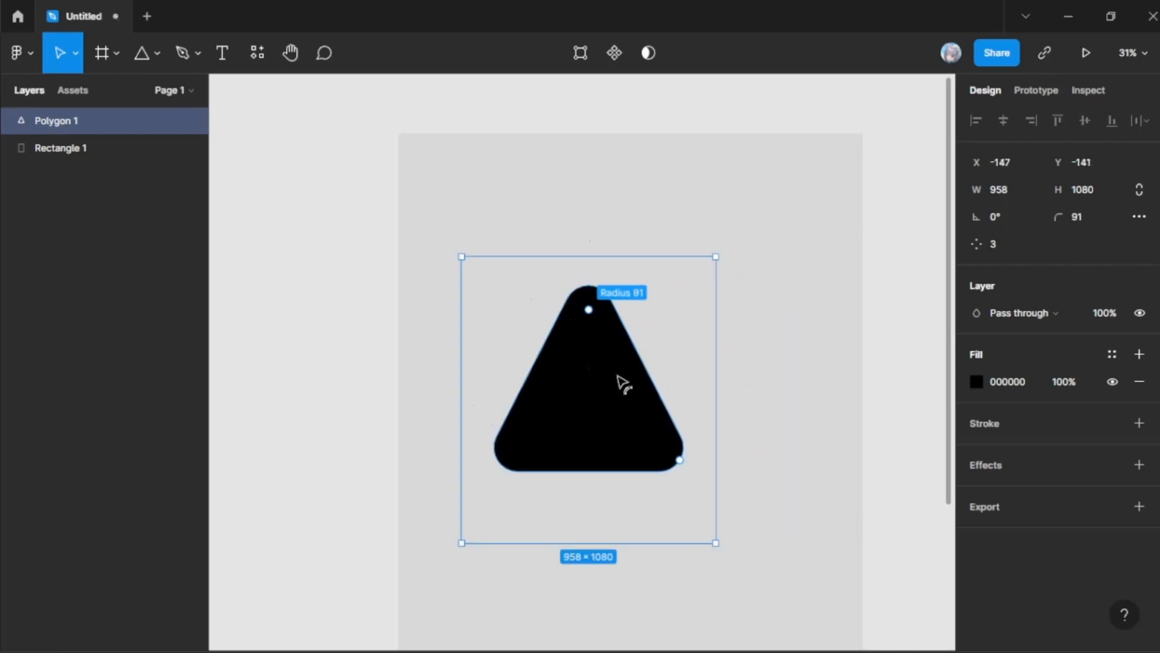
pyautogui.moveTo(679, 396); pyautogui.dragTo(628, 422)
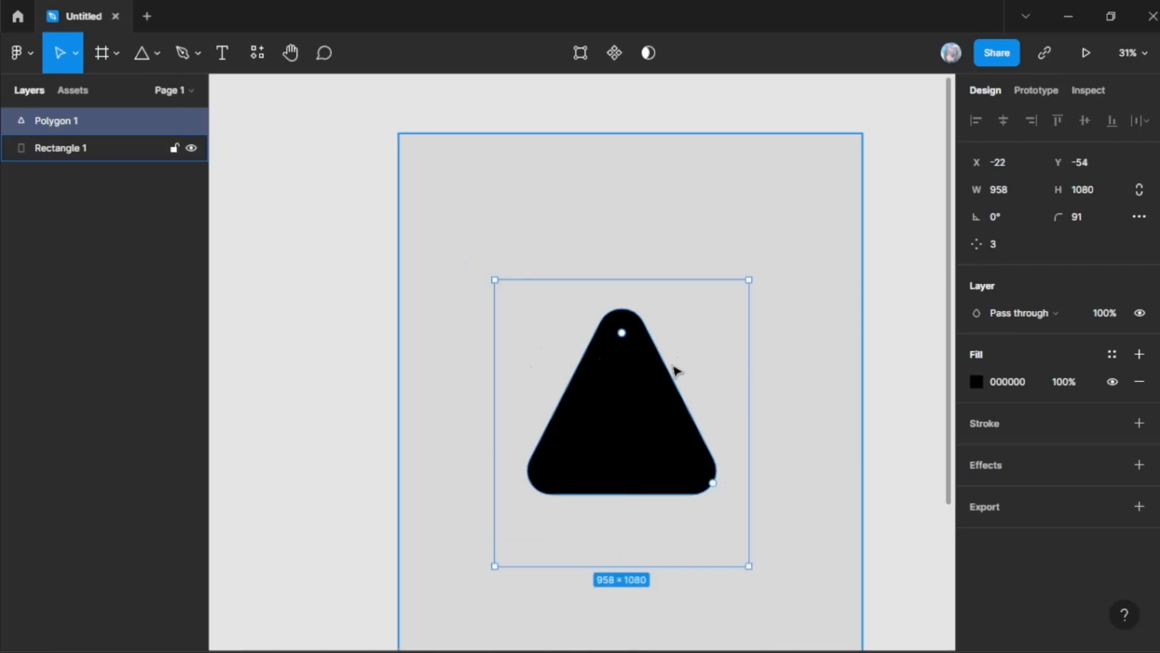
pyautogui.press('Delete')
# Step: Draw an ellipse about 881 by 805 on the grey rectangle and cut a thin wedge with an arc sweep of about -99.15%
pyautogui.click(151, 58)
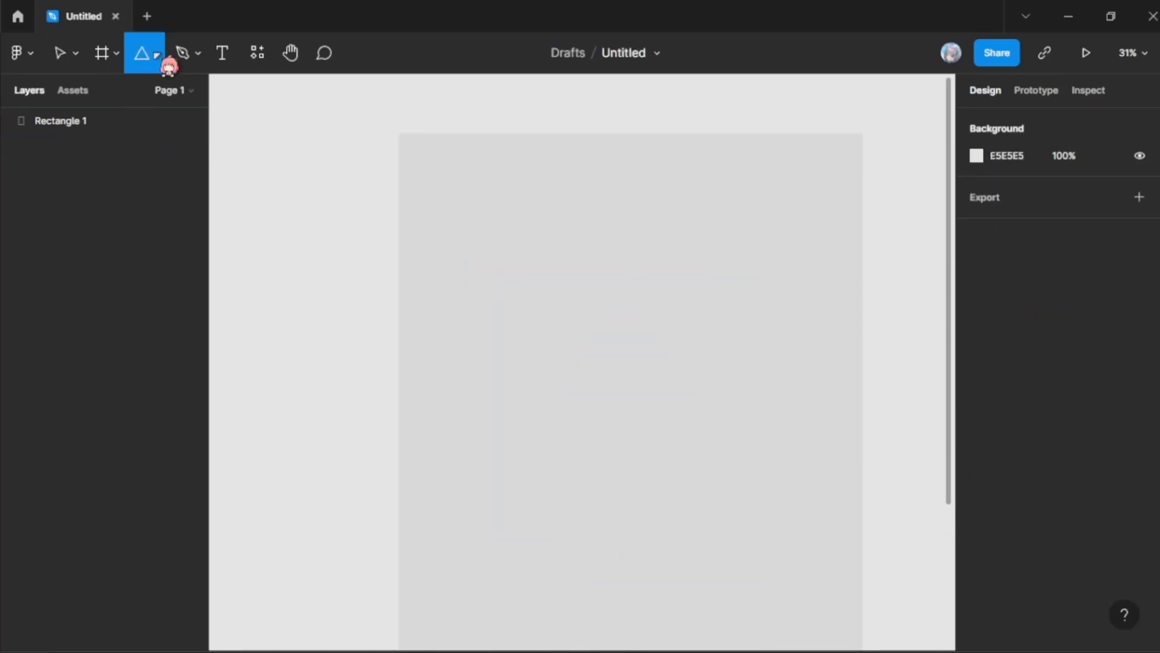
pyautogui.click(157, 55)
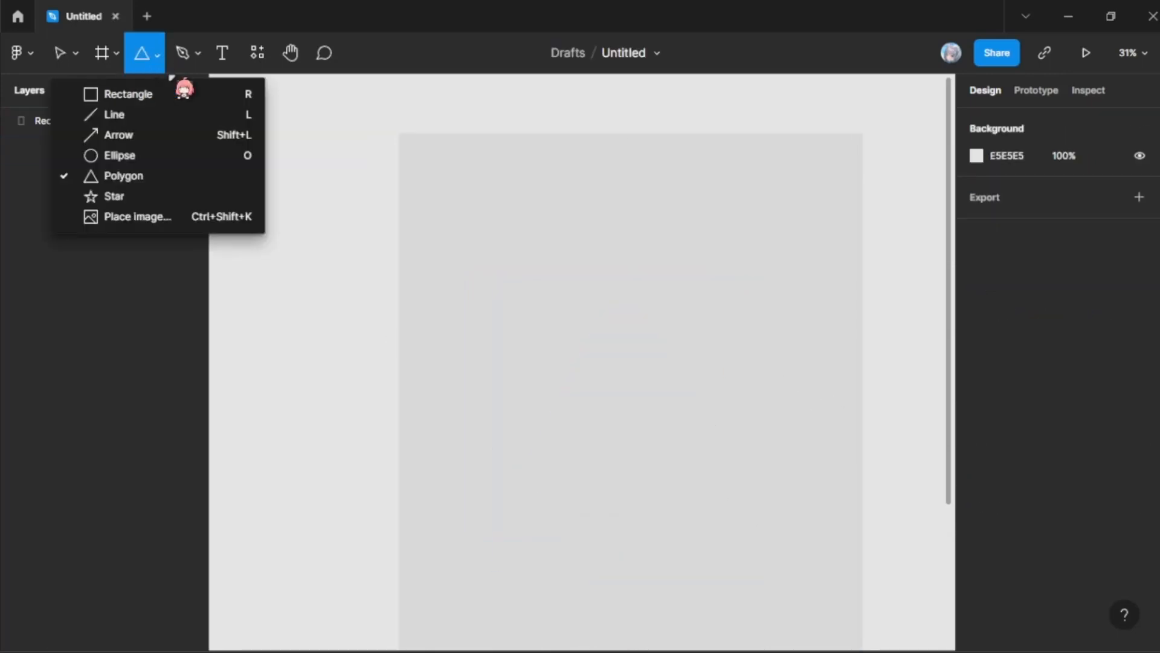
pyautogui.click(140, 156)
pyautogui.moveTo(553, 241)
pyautogui.mouseDown()
pyautogui.moveTo(764, 472)
pyautogui.moveTo(787, 455)
pyautogui.mouseUp()
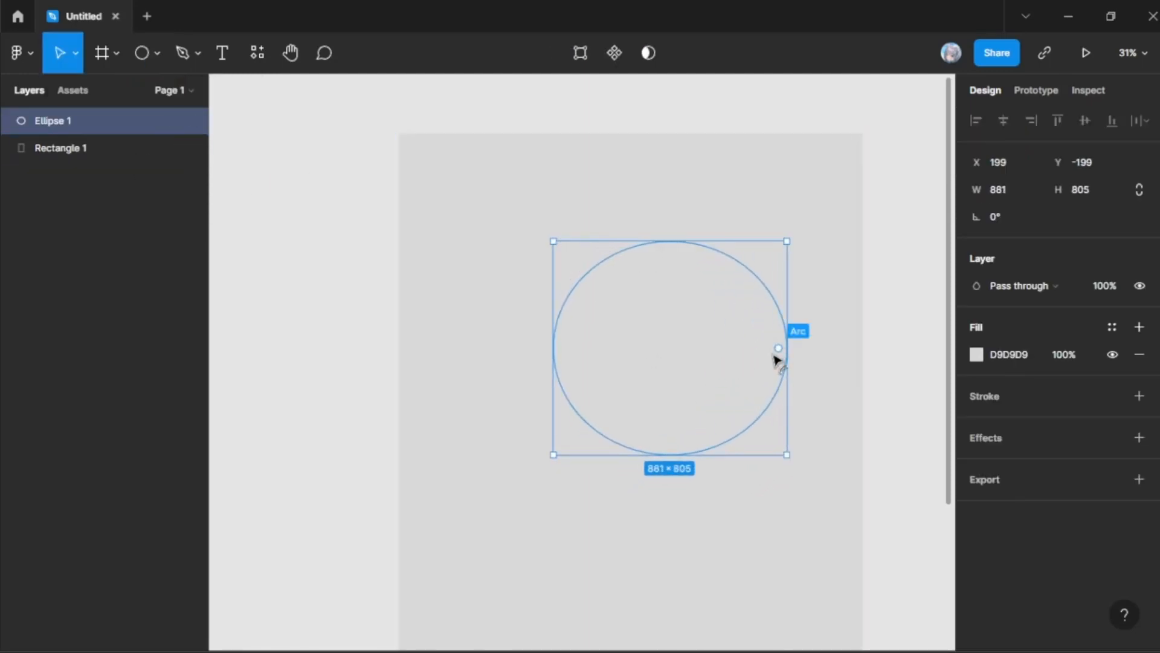
pyautogui.moveTo(781, 348); pyautogui.dragTo(786, 354)
# Step: Set the ellipse's fill colour to black, 000000
pyautogui.click(1028, 383)
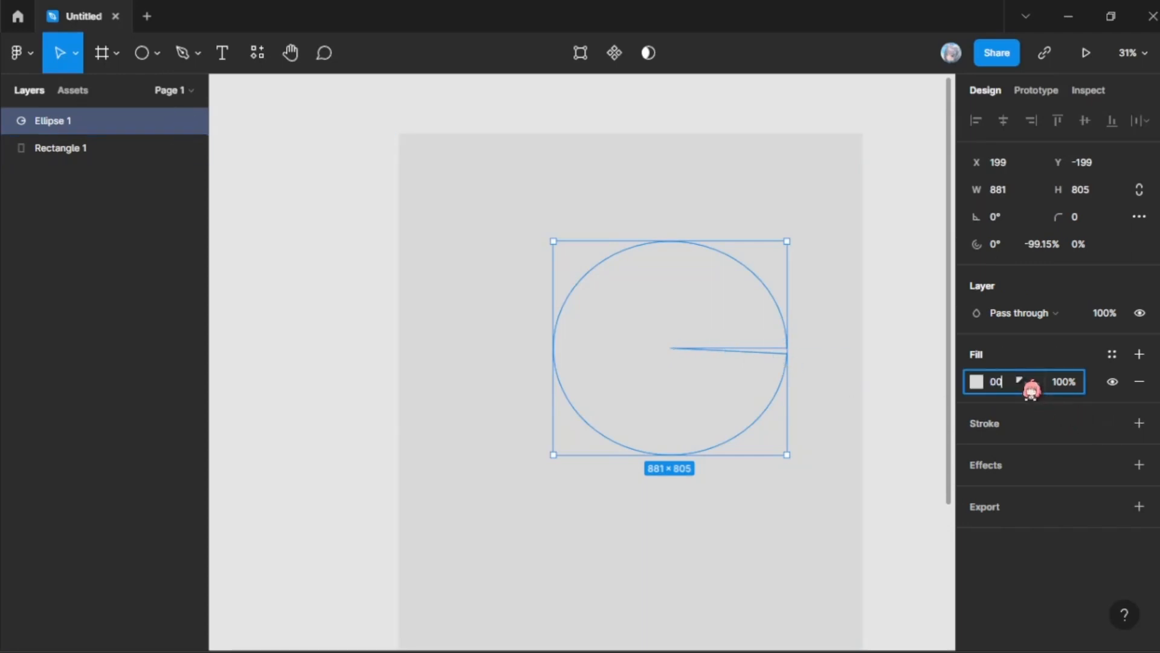
pyautogui.write('000000')
pyautogui.press('Return')
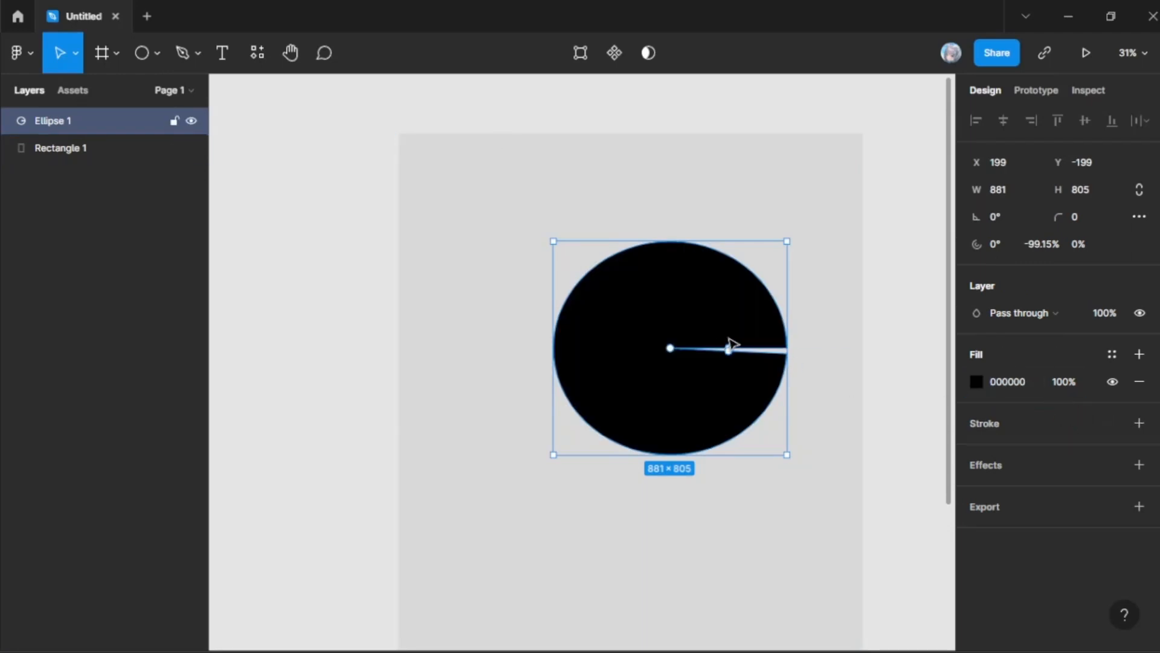
# Step: Set the ellipse's arc sweep to about -75%, hollow it into a ring with a ratio of about 76.79%, and shift it slightly
pyautogui.moveTo(729, 349); pyautogui.dragTo(698, 405)
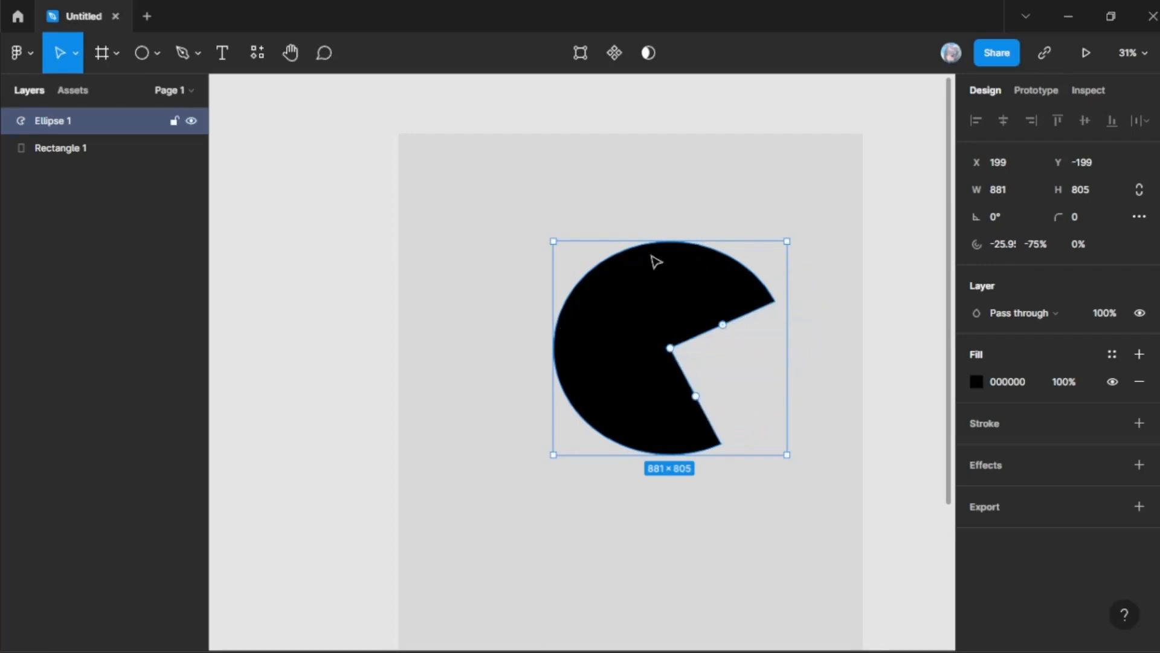
pyautogui.moveTo(670, 348); pyautogui.dragTo(587, 335)
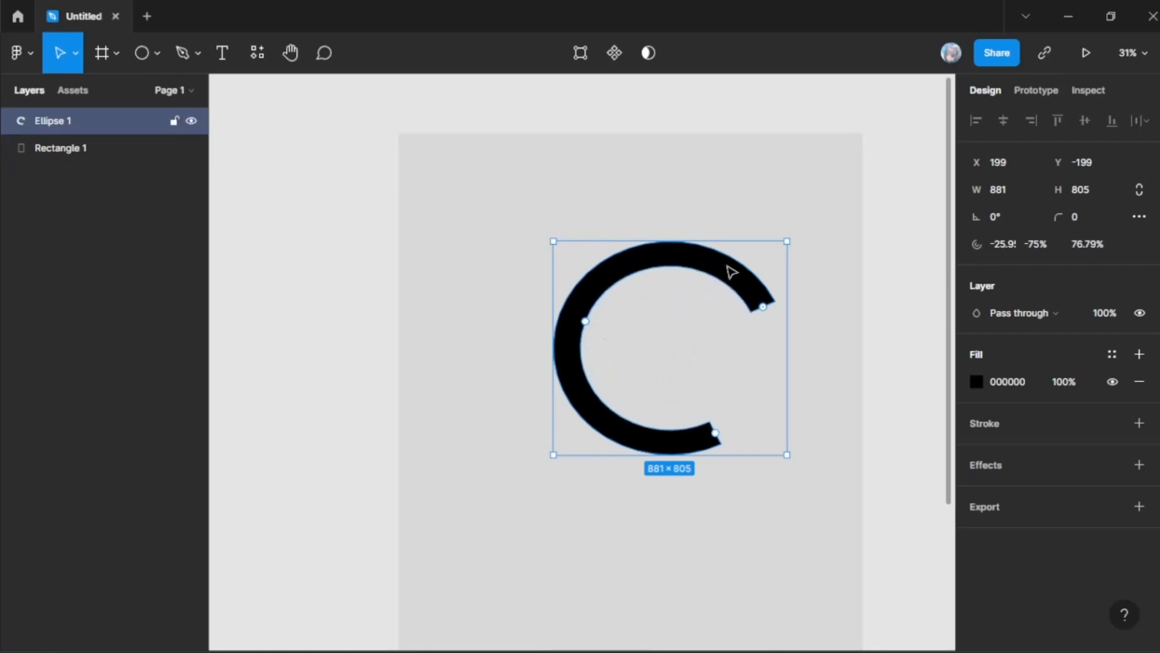
pyautogui.moveTo(733, 269); pyautogui.dragTo(695, 308)
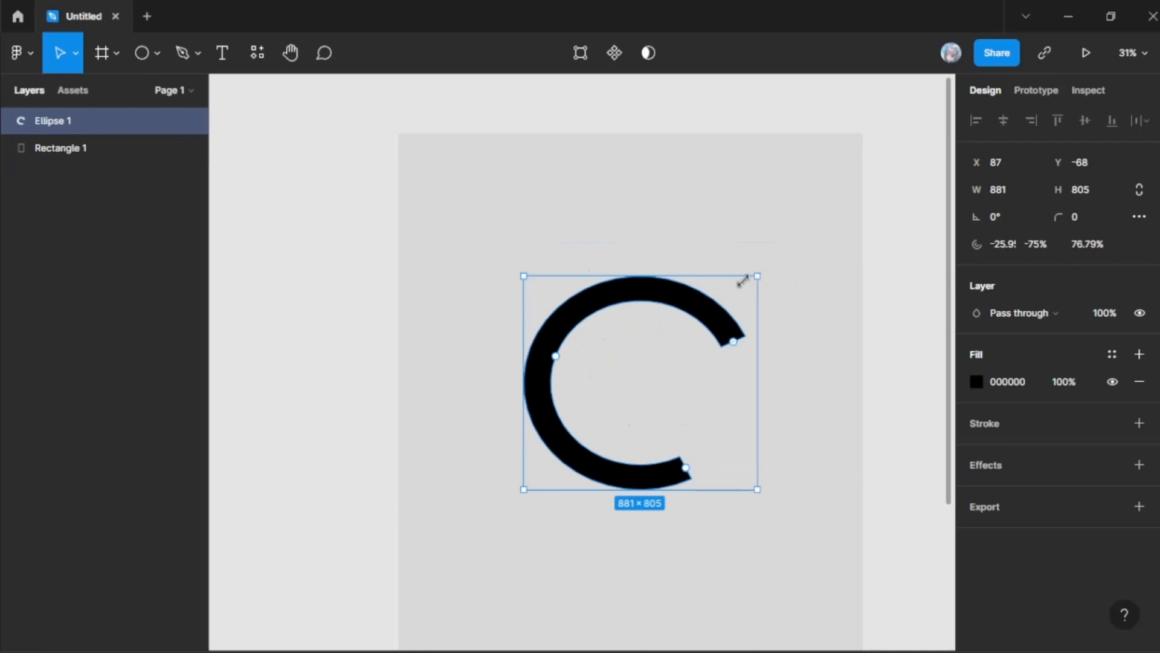
# Step: Thicken the ring to a ratio of about 70.77%, rotate its arc start to about 108° and delete the ellipse
pyautogui.moveTo(556, 359)
pyautogui.mouseDown()
pyautogui.moveTo(574, 365)
pyautogui.moveTo(563, 361)
pyautogui.mouseUp()
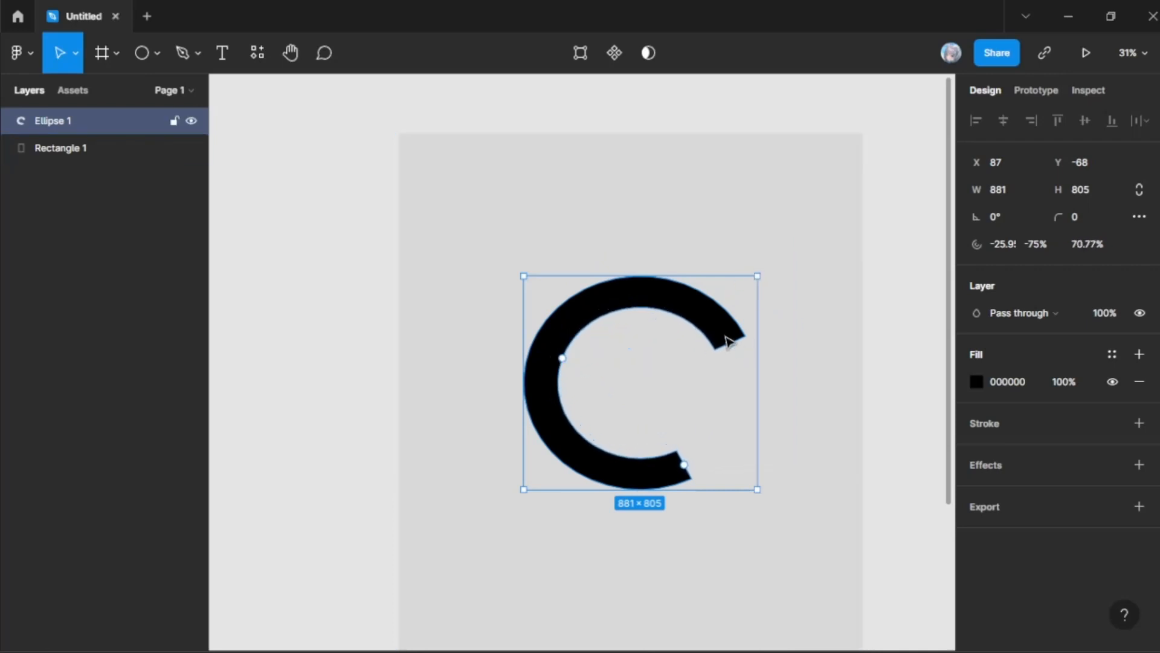
pyautogui.moveTo(732, 348); pyautogui.dragTo(611, 470)
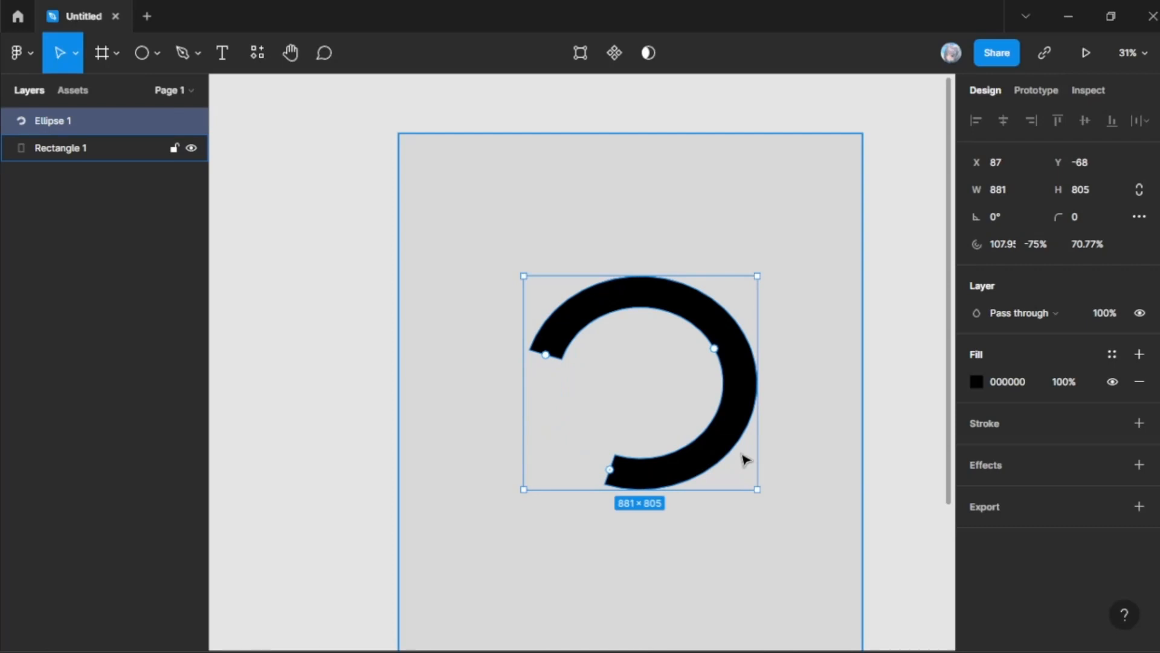
pyautogui.press('Delete')
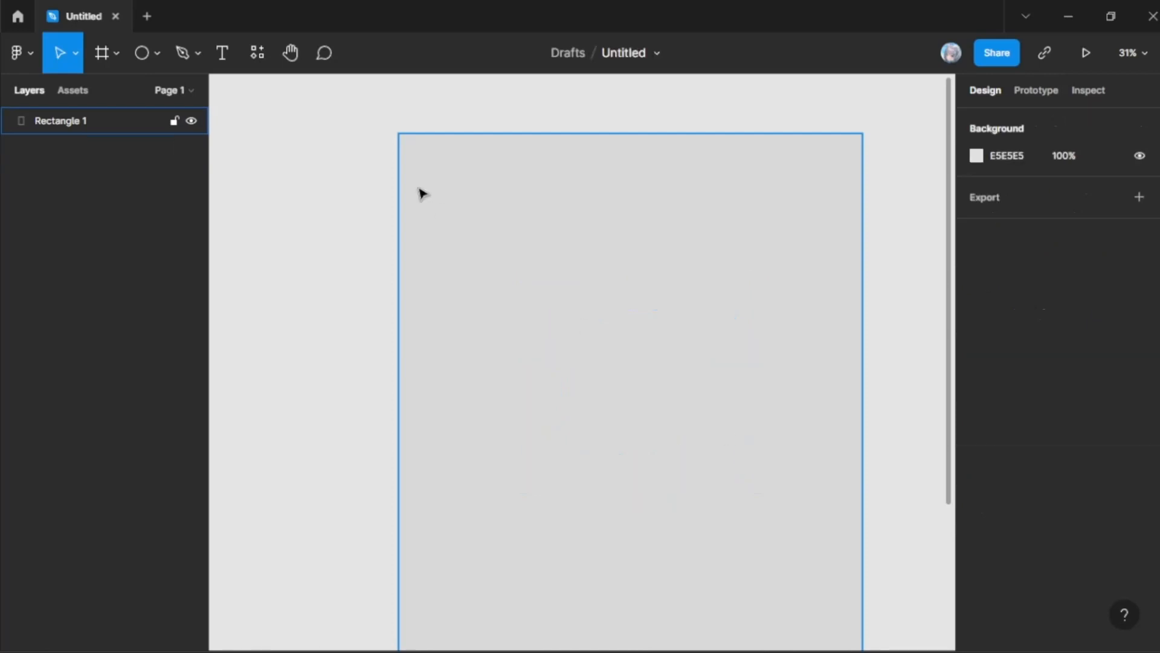
# Step: Draw a looping freehand scribble across the grey rectangle's upper part with the Pencil tool
pyautogui.click(182, 53)
pyautogui.click(157, 54)
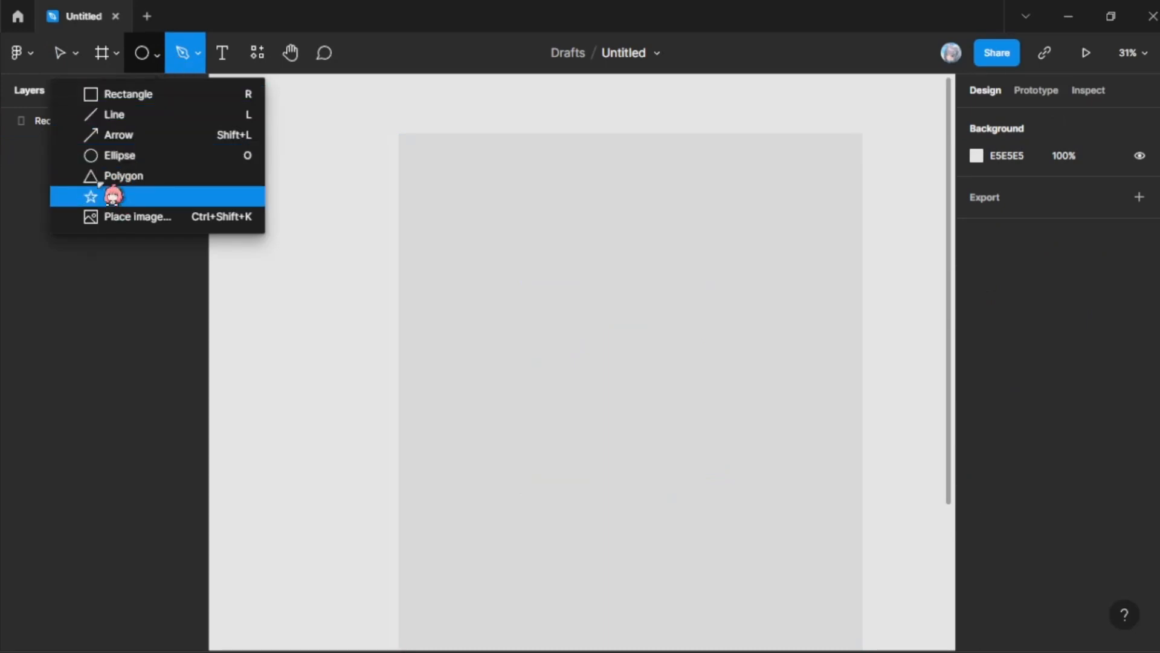
pyautogui.click(184, 54)
pyautogui.click(198, 54)
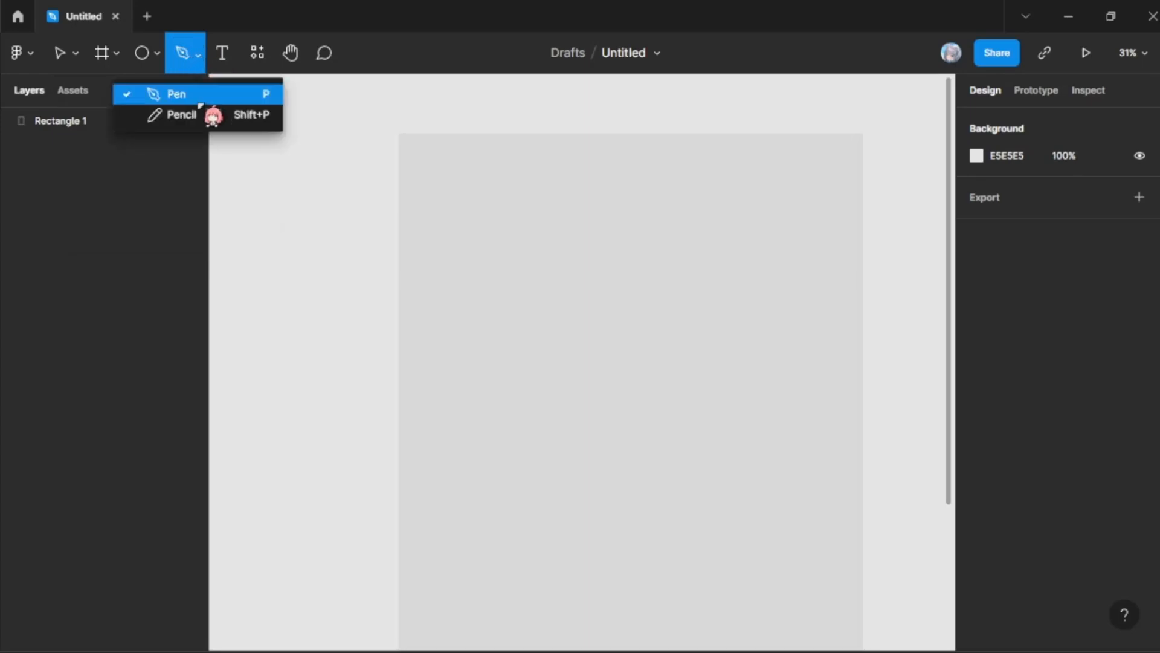
pyautogui.click(209, 118)
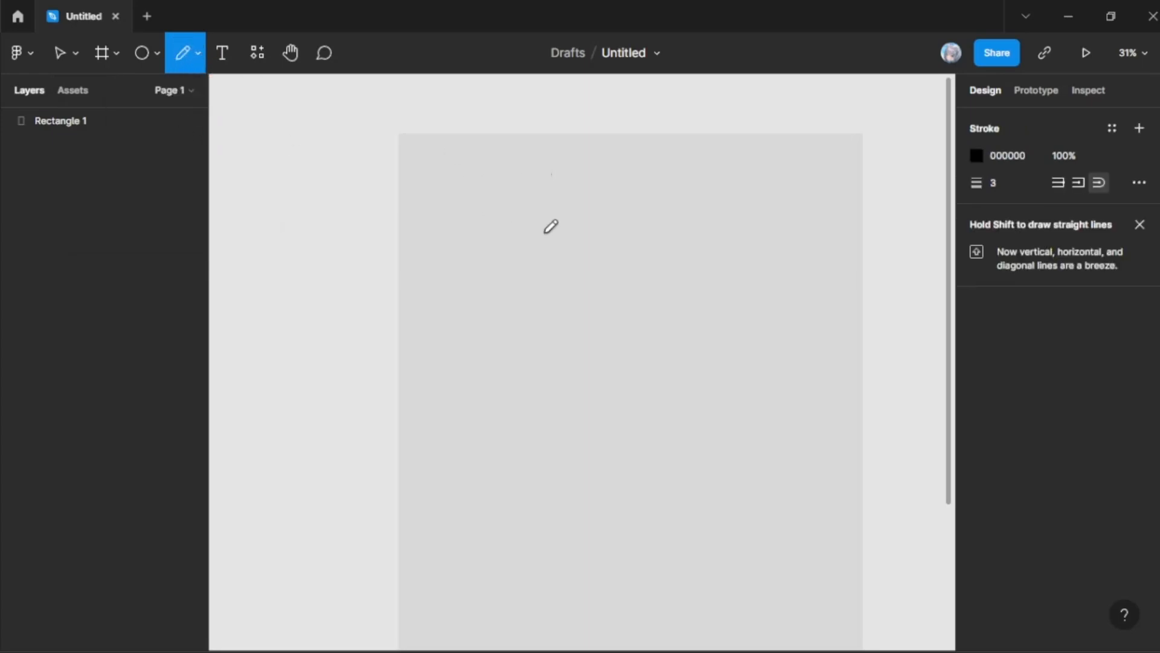
pyautogui.moveTo(450, 205)
pyautogui.mouseDown()
pyautogui.moveTo(672, 316)
pyautogui.moveTo(718, 276)
pyautogui.moveTo(620, 257)
pyautogui.moveTo(563, 486)
pyautogui.moveTo(495, 450)
pyautogui.moveTo(786, 398)
pyautogui.moveTo(636, 501)
pyautogui.moveTo(591, 477)
pyautogui.moveTo(702, 426)
pyautogui.moveTo(684, 284)
pyautogui.moveTo(557, 348)
pyautogui.moveTo(782, 386)
pyautogui.moveTo(657, 213)
pyautogui.moveTo(687, 316)
pyautogui.moveTo(701, 242)
pyautogui.mouseUp()
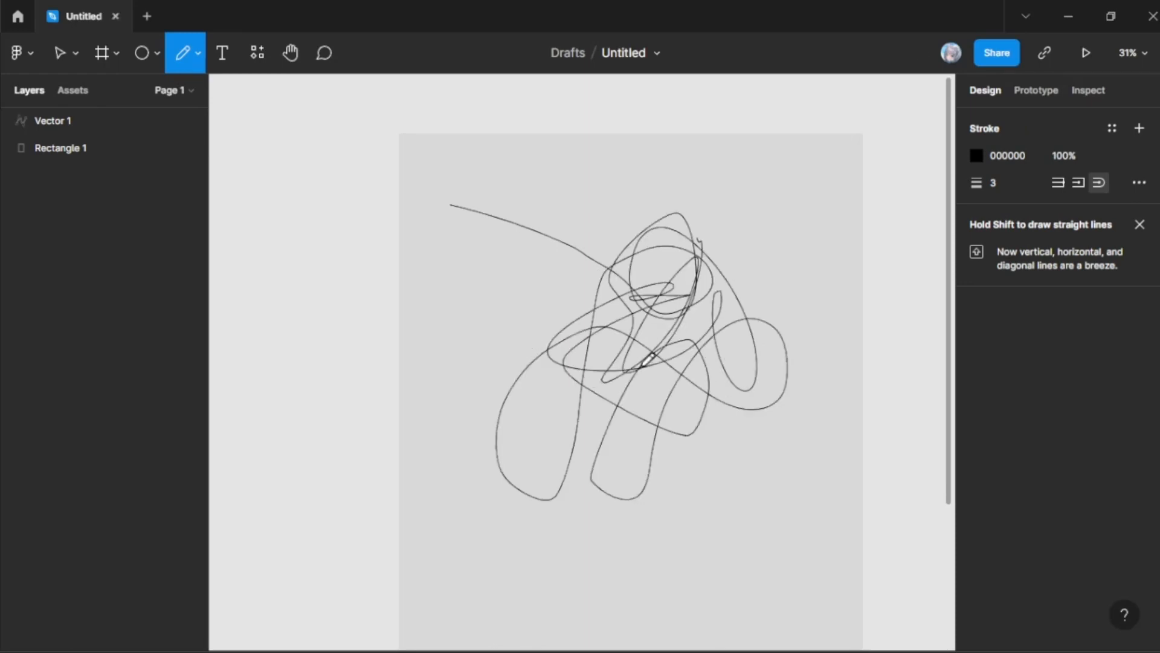
# Step: Sketch a letter A, an open peak, a flag-like shape, a five-pointed star and a crossed triangle in the rectangle's lower part with the Pencil
pyautogui.scroll(-5, 477, 267)
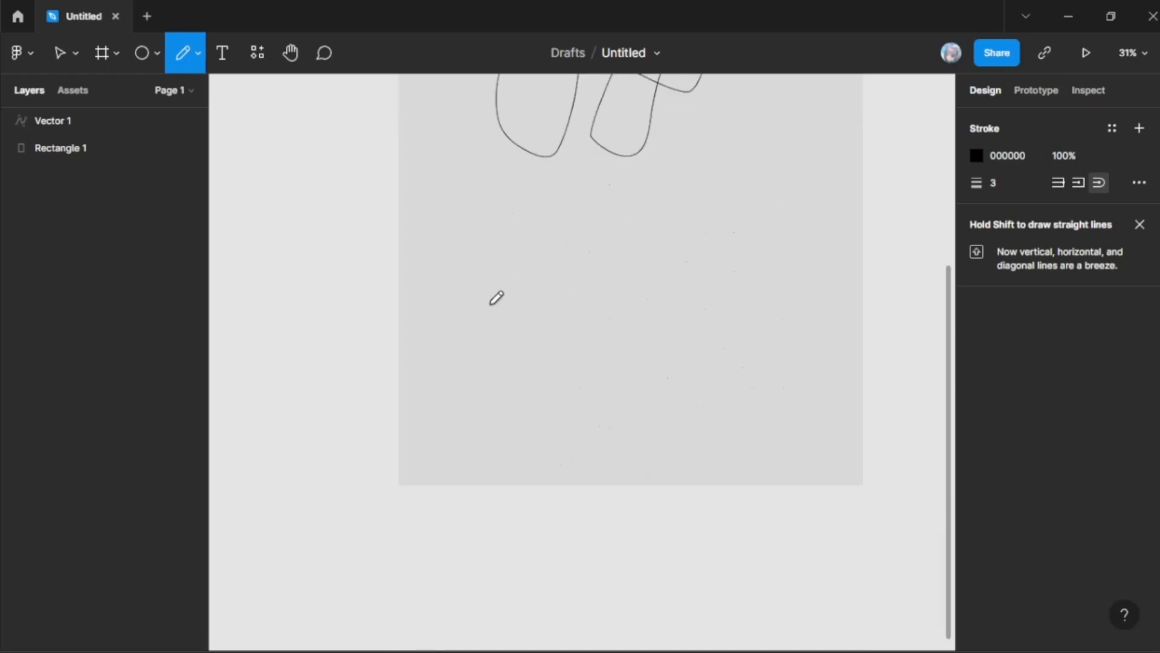
pyautogui.moveTo(495, 344)
pyautogui.mouseDown()
pyautogui.moveTo(508, 278)
pyautogui.moveTo(538, 344)
pyautogui.moveTo(523, 309)
pyautogui.moveTo(481, 298)
pyautogui.mouseUp()
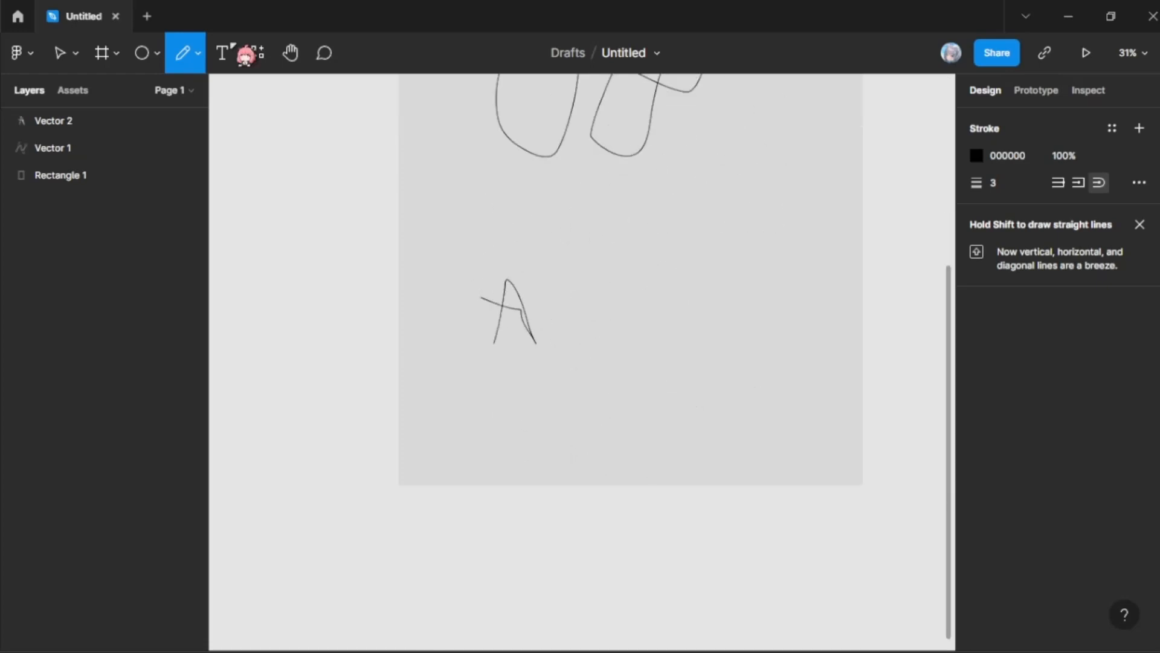
pyautogui.moveTo(615, 350)
pyautogui.mouseDown()
pyautogui.moveTo(638, 275)
pyautogui.moveTo(672, 359)
pyautogui.moveTo(719, 241)
pyautogui.moveTo(751, 298)
pyautogui.moveTo(706, 279)
pyautogui.mouseUp()
pyautogui.moveTo(717, 410)
pyautogui.mouseDown()
pyautogui.moveTo(759, 376)
pyautogui.moveTo(759, 411)
pyautogui.moveTo(721, 407)
pyautogui.mouseUp()
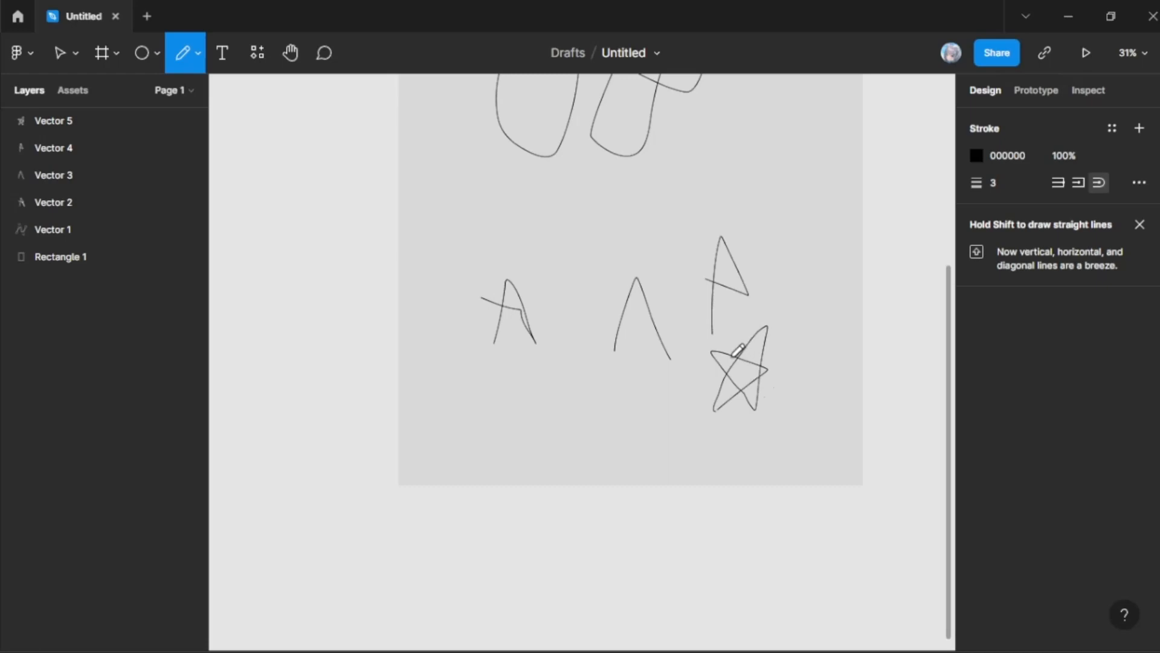
pyautogui.moveTo(584, 424)
pyautogui.mouseDown()
pyautogui.moveTo(607, 359)
pyautogui.moveTo(628, 469)
pyautogui.moveTo(686, 394)
pyautogui.mouseUp()
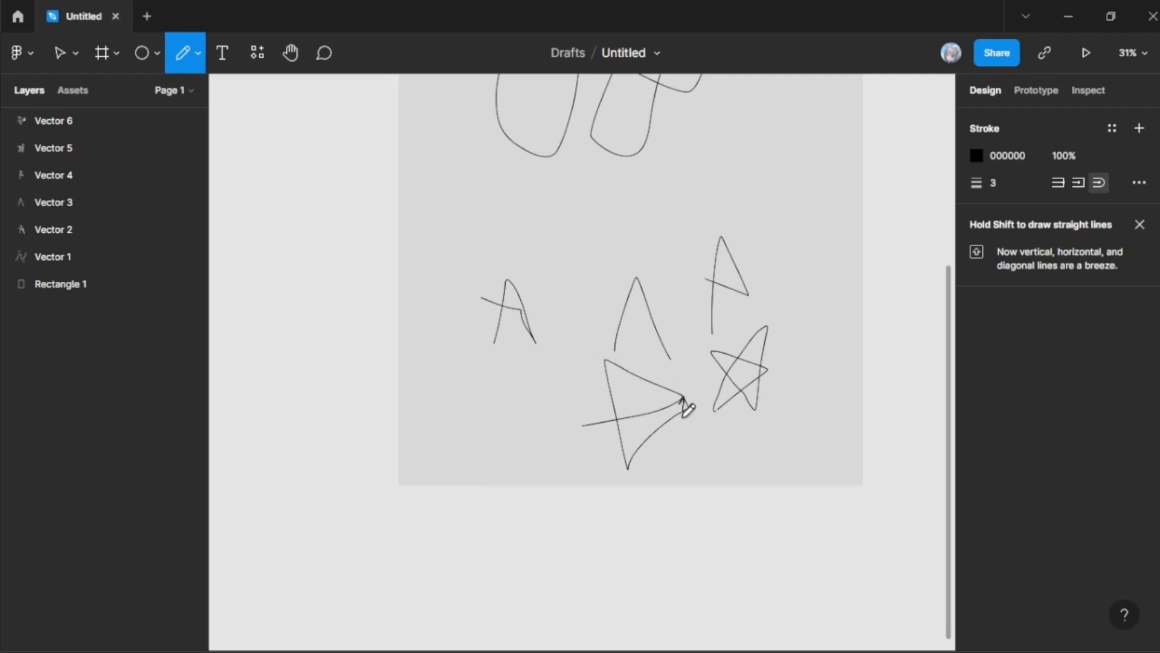
pyautogui.click(199, 66)
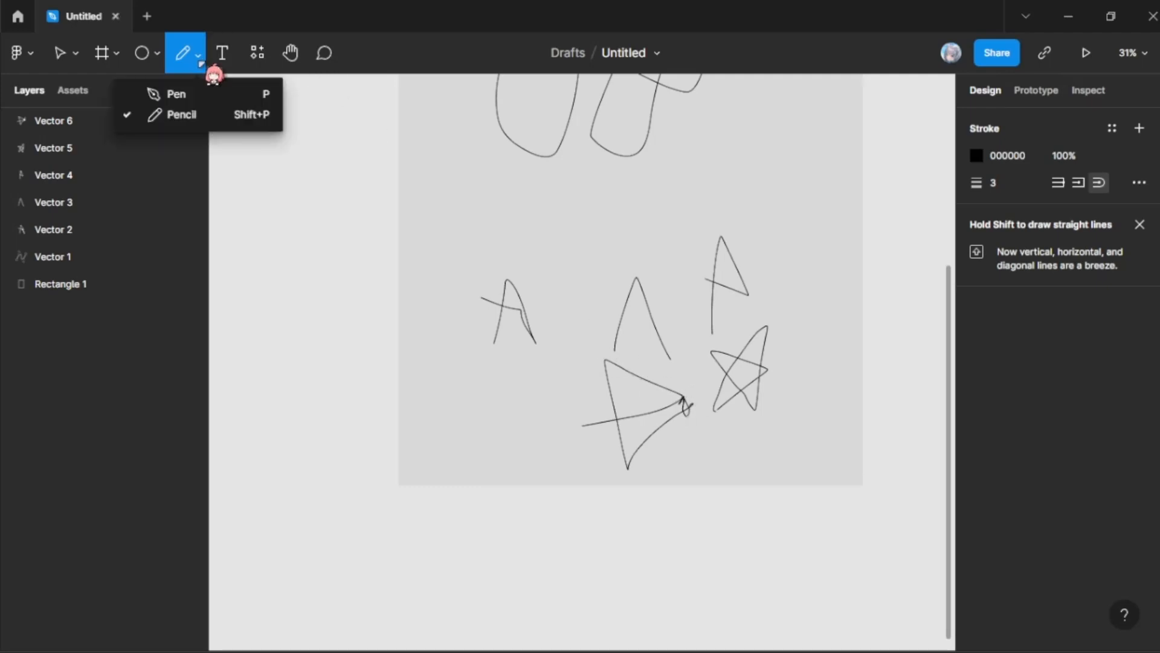
pyautogui.click(207, 94)
pyautogui.scroll(2, 629, 224)
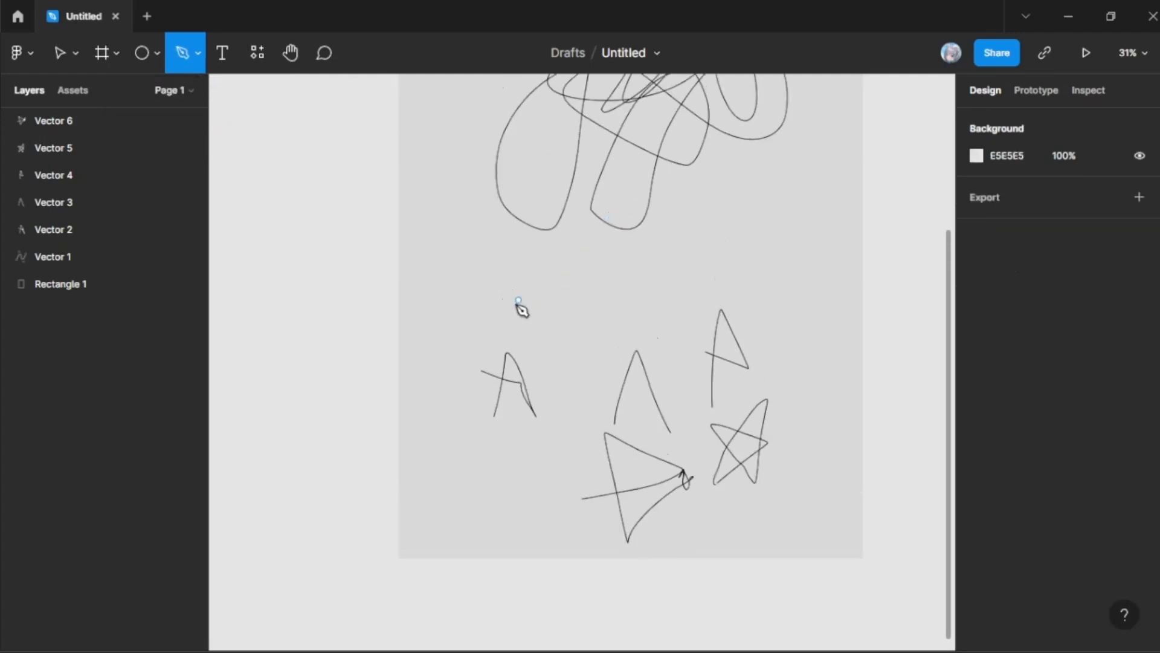
pyautogui.click(479, 232)
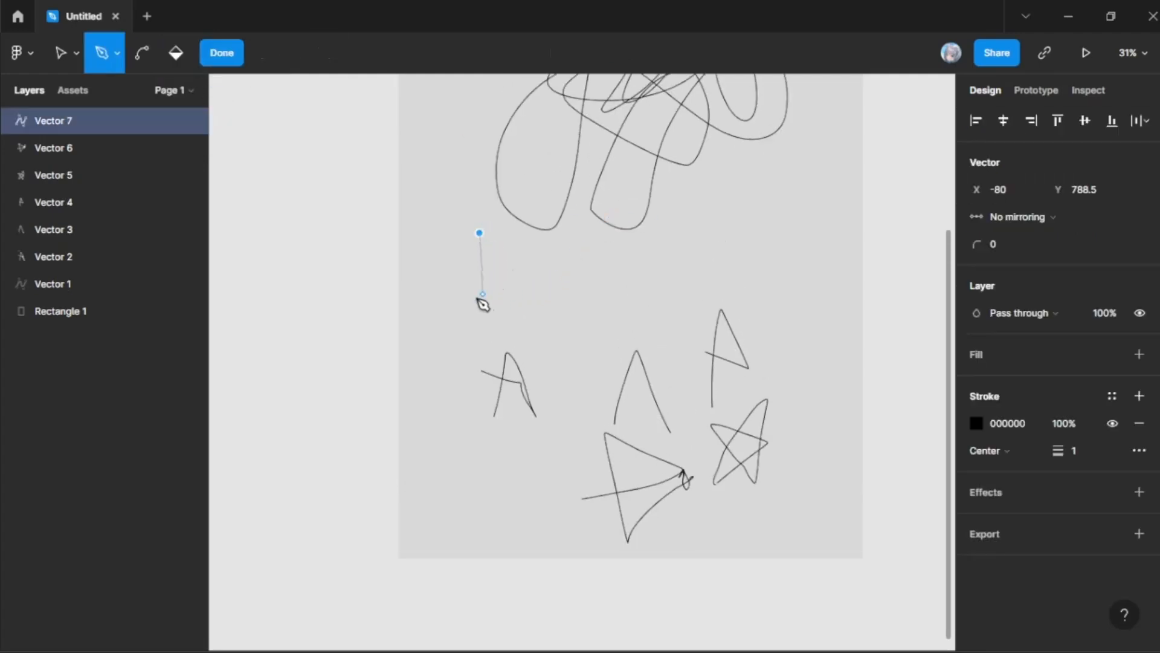
pyautogui.moveTo(478, 299); pyautogui.dragTo(467, 298)
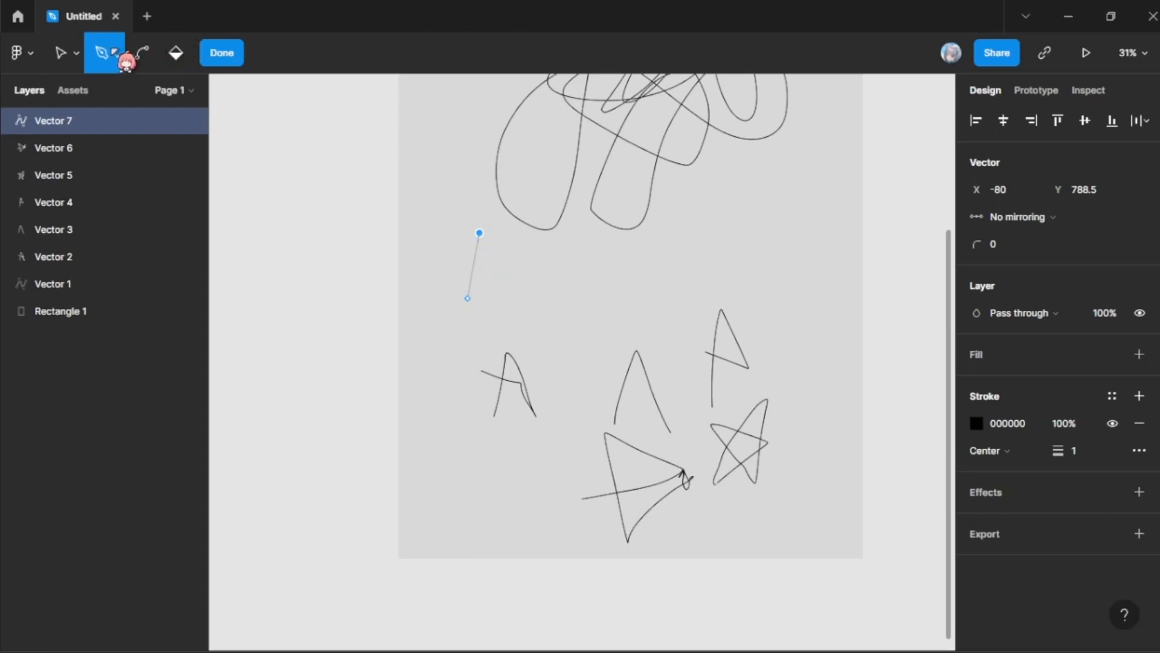
pyautogui.click(115, 52)
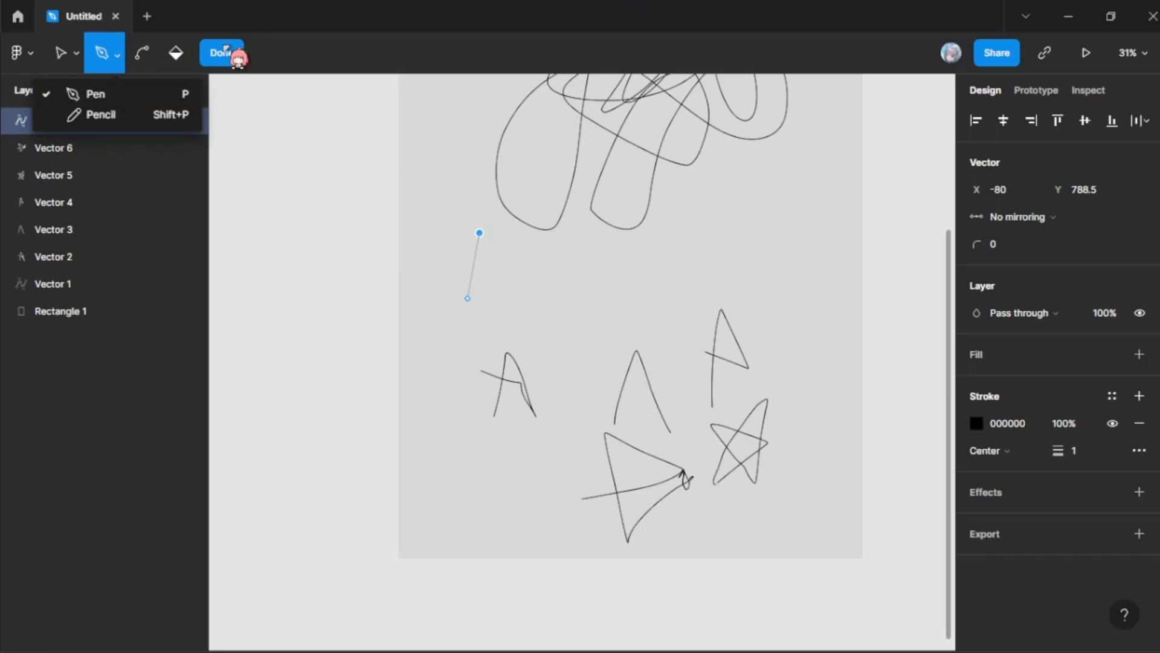
pyautogui.click(231, 59)
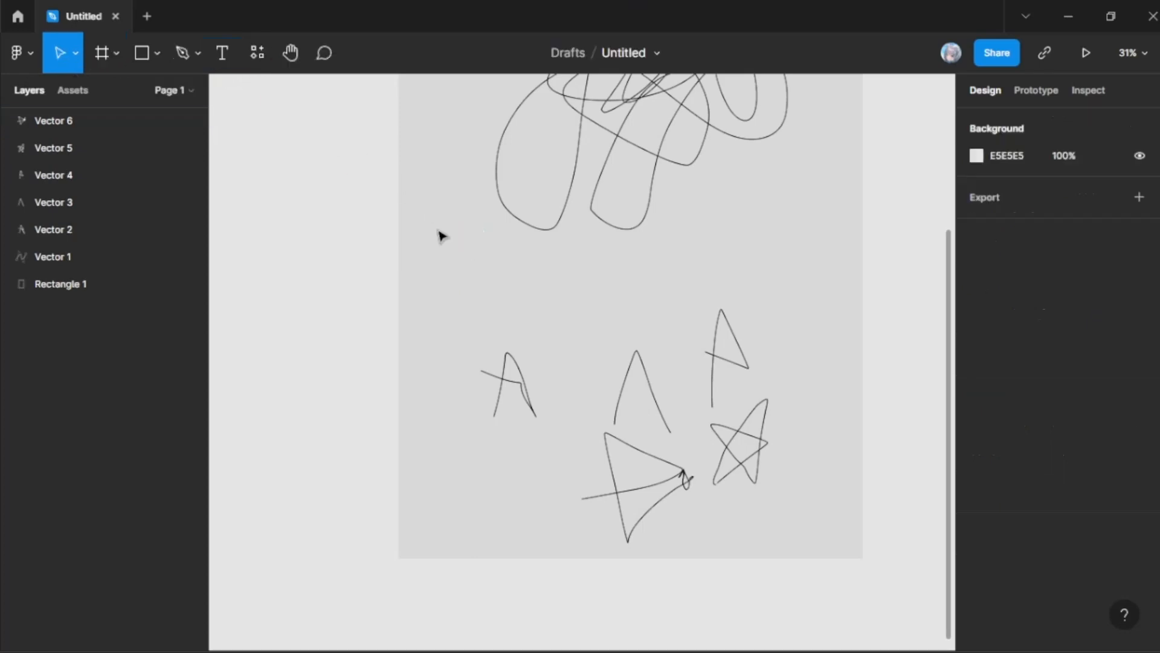
# Step: Draw a closed triangle about 324 × 333.5 with the Pen tool, just below the left side of the scribble
pyautogui.click(184, 53)
pyautogui.click(198, 54)
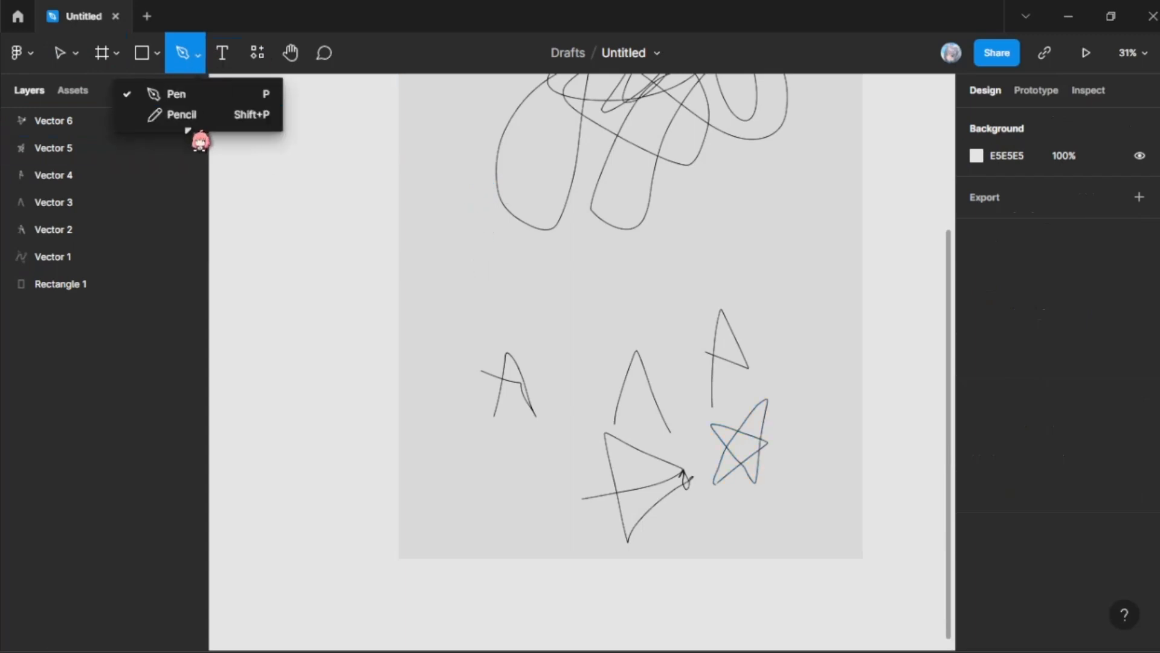
pyautogui.click(259, 98)
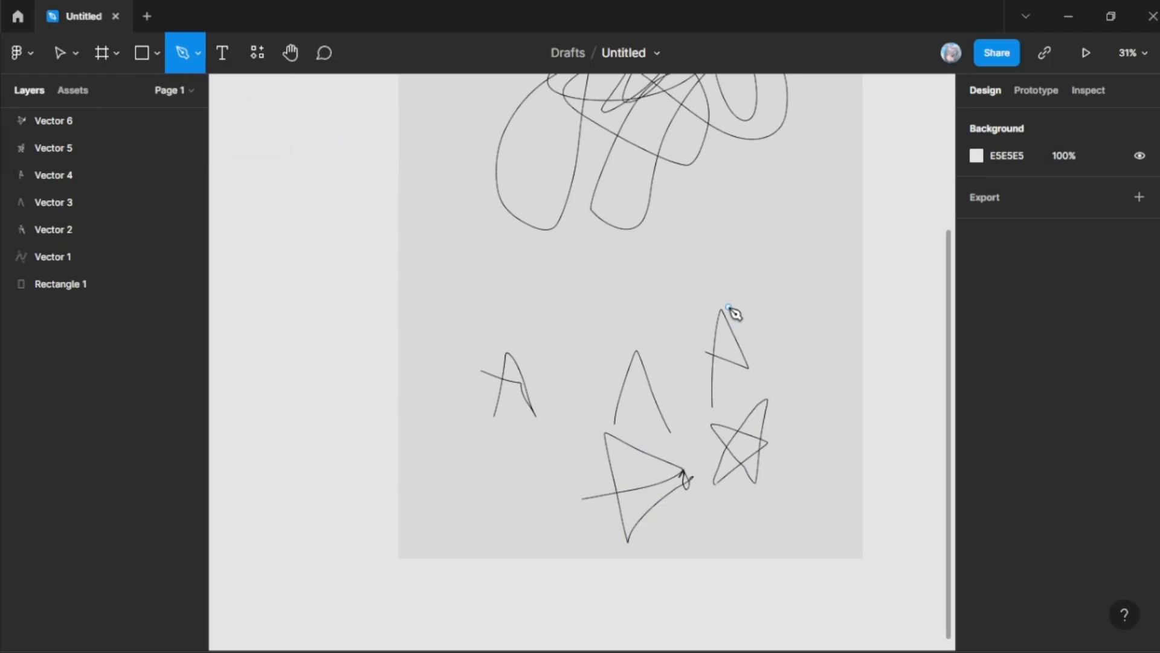
pyautogui.click(487, 227)
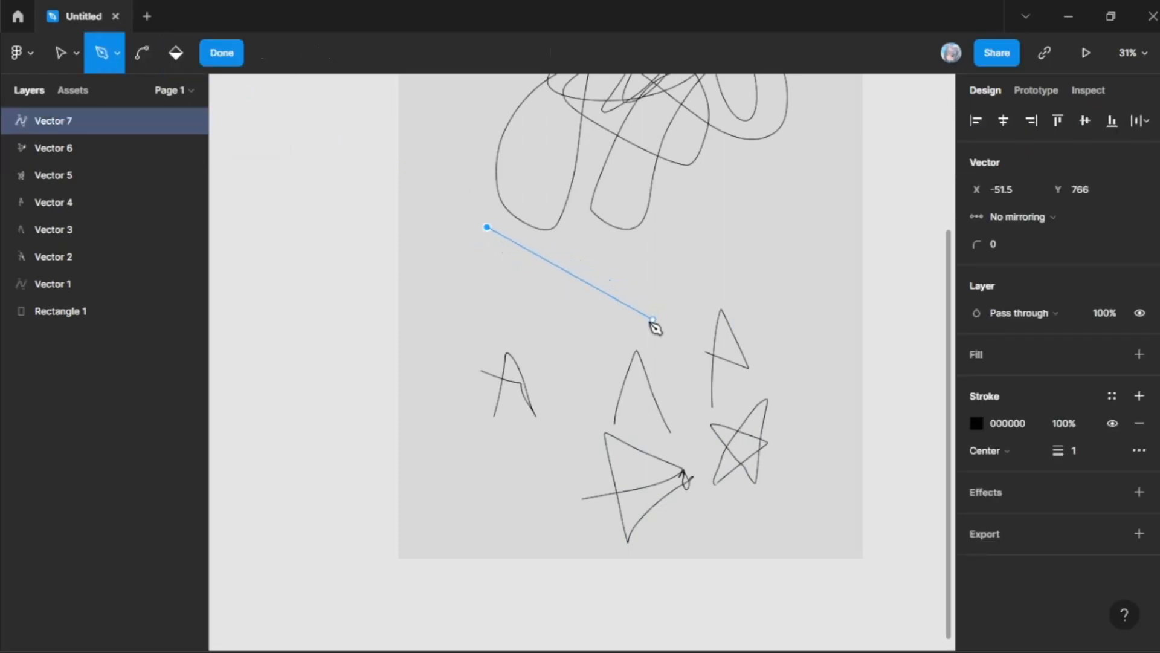
pyautogui.click(480, 316)
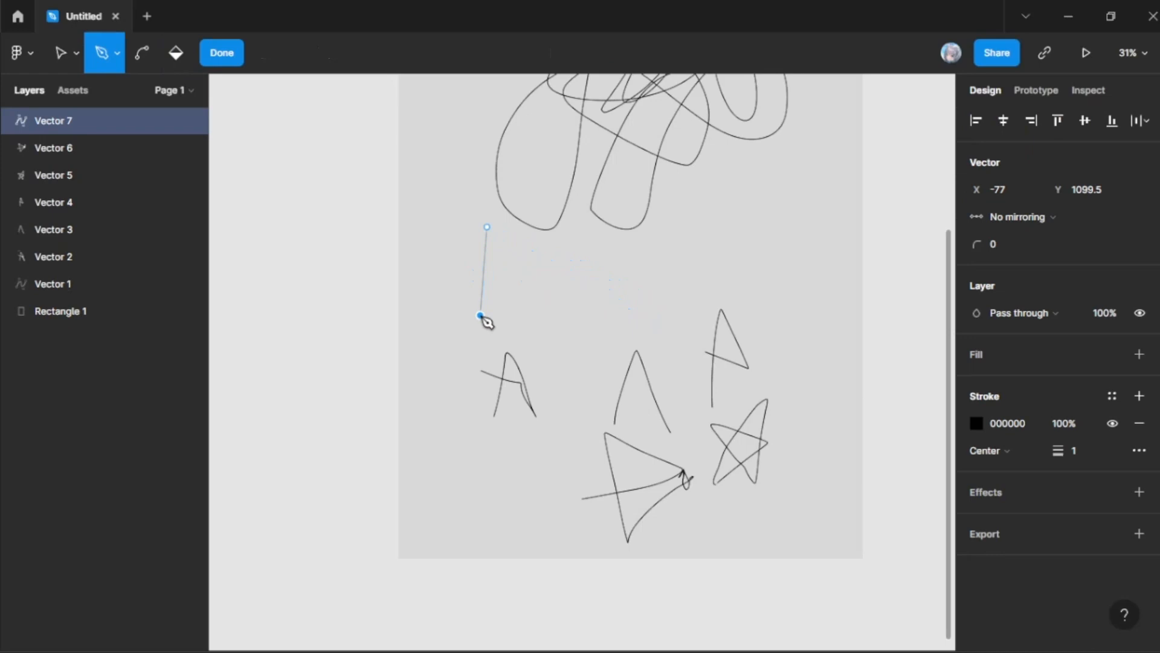
pyautogui.click(567, 297)
pyautogui.click(489, 229)
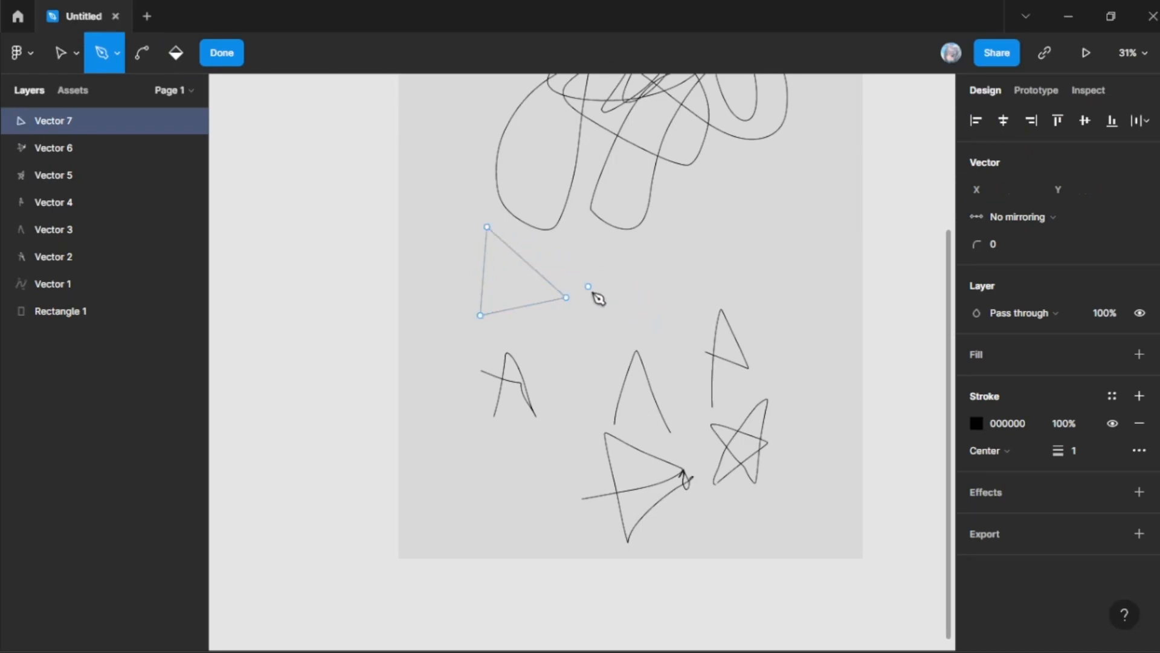
pyautogui.click(224, 53)
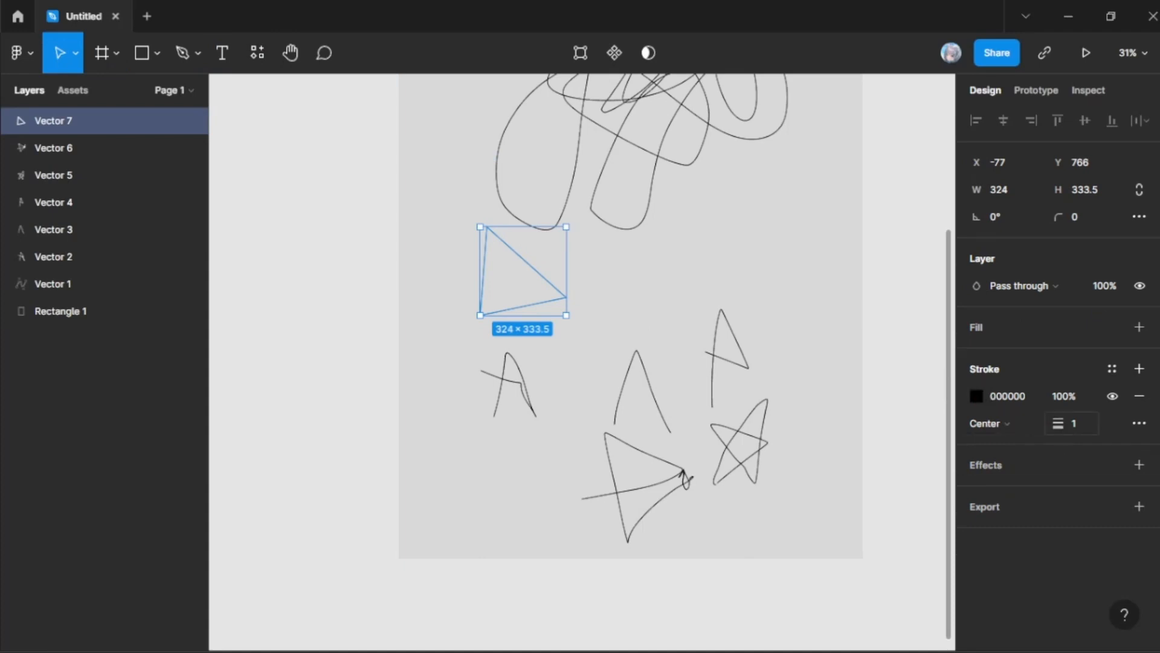
# Step: Set the triangle's stroke weight to 30, move it toward the rectangle's right side and rotate it to about 97.31°
pyautogui.moveTo(1059, 423); pyautogui.dragTo(1109, 423)
pyautogui.moveTo(536, 281)
pyautogui.mouseDown()
pyautogui.moveTo(641, 249)
pyautogui.moveTo(674, 266)
pyautogui.mouseUp()
pyautogui.moveTo(723, 208); pyautogui.dragTo(738, 254)
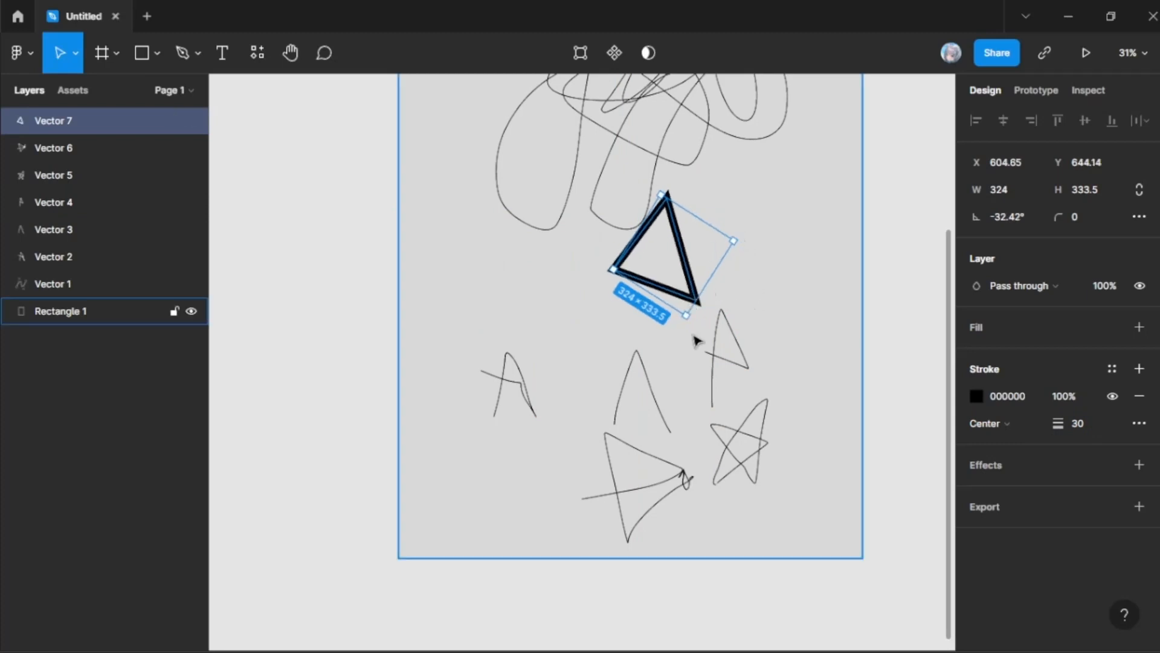
pyautogui.moveTo(697, 321); pyautogui.dragTo(716, 210)
# Step: Draw a smaller closed triangle about 205 × 202 with the Pen tool above the handwritten letter A
pyautogui.click(192, 59)
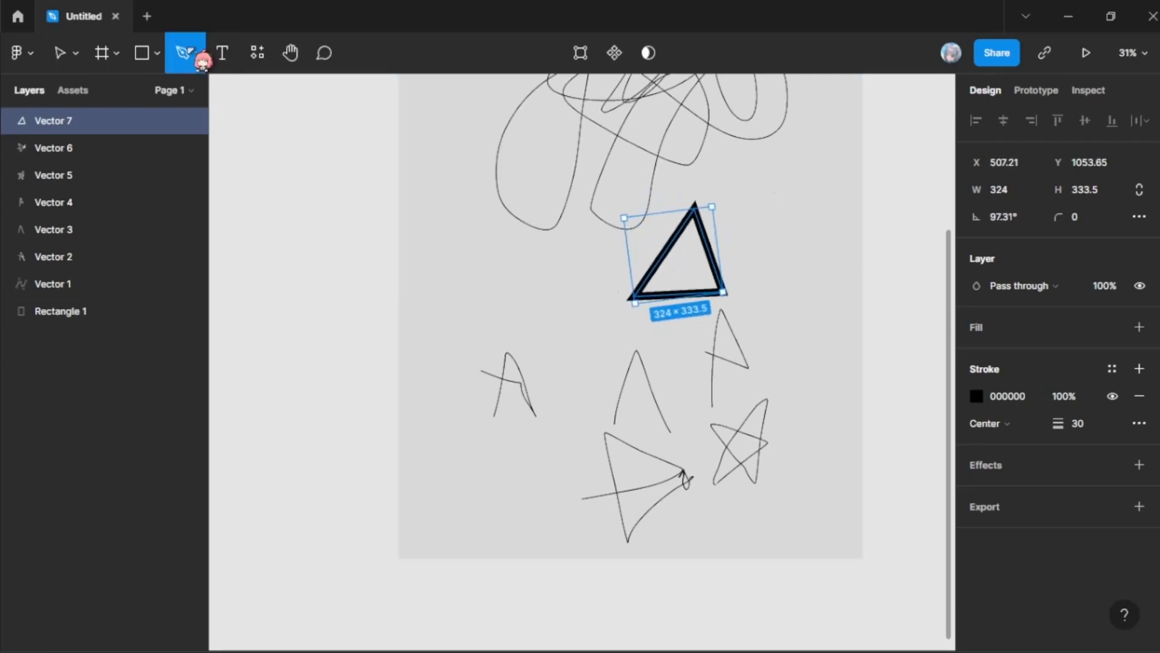
pyautogui.click(199, 58)
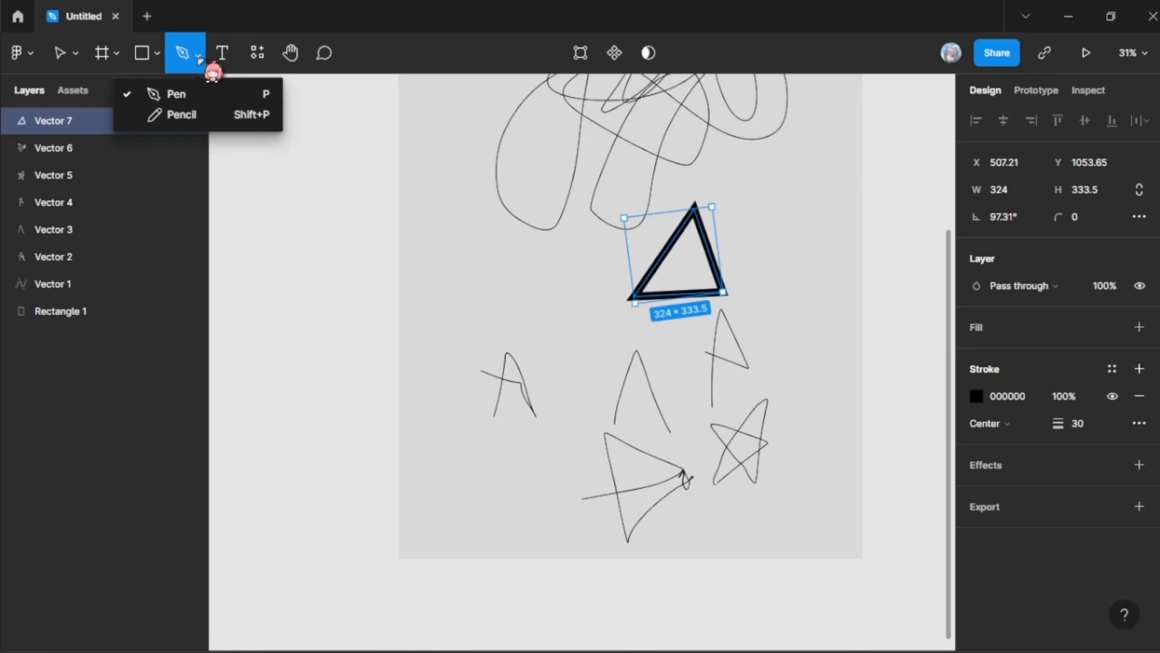
pyautogui.click(465, 299)
pyautogui.click(493, 246)
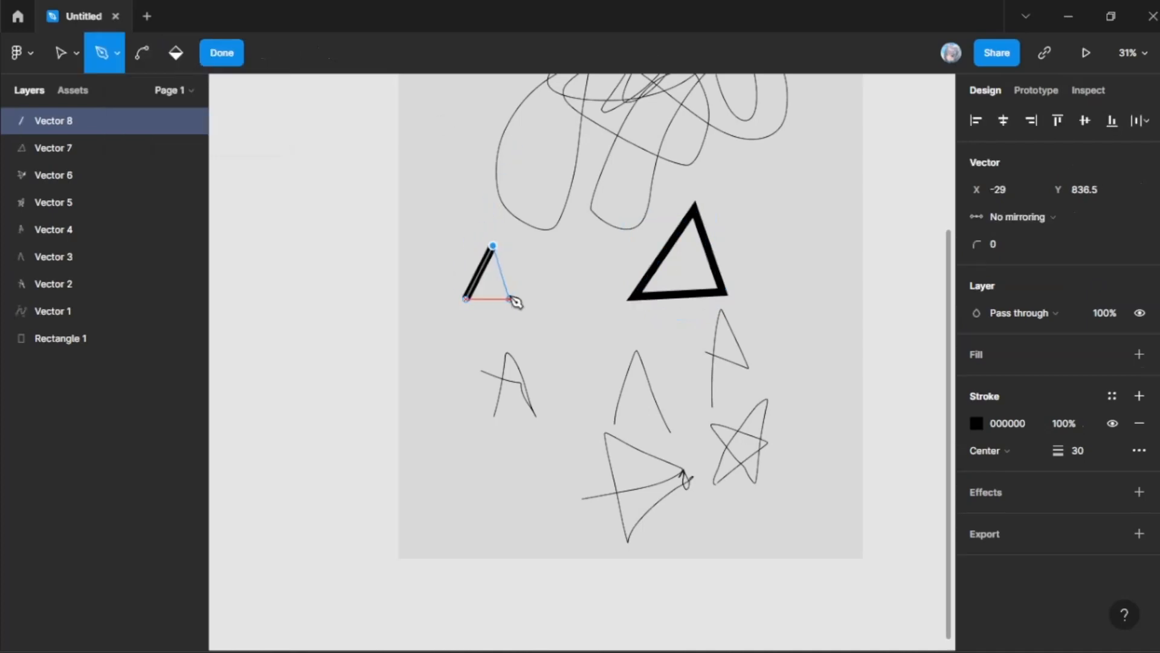
pyautogui.click(518, 298)
pyautogui.click(465, 299)
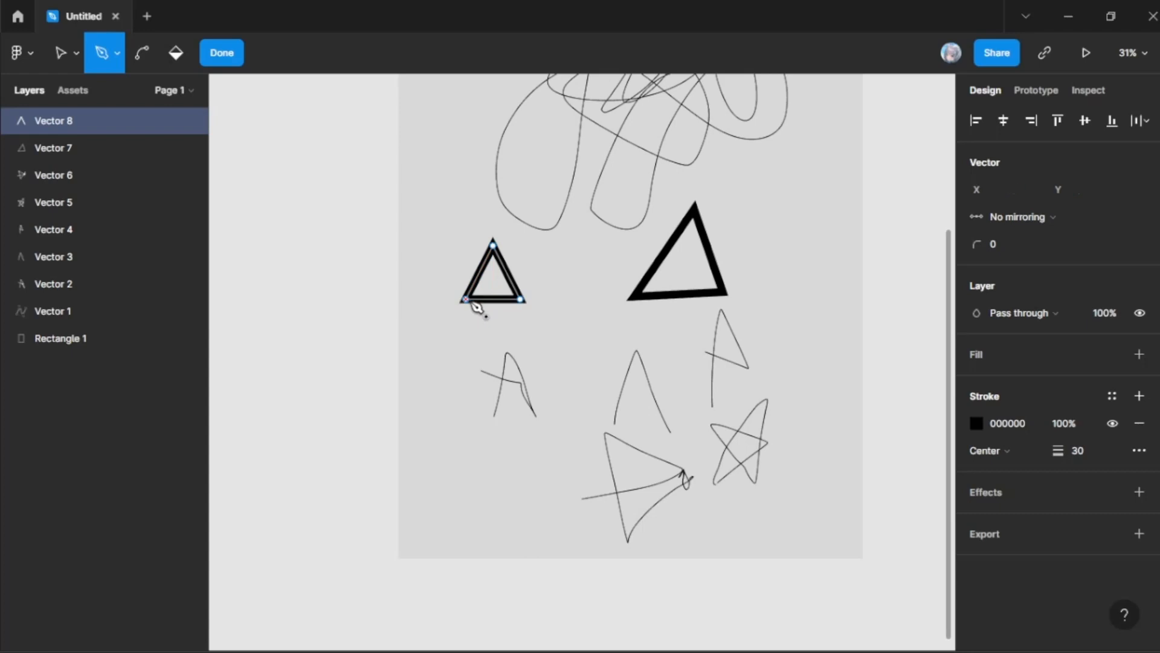
# Step: Add a horizontal crossbar between the small triangle's two slanted sides with the Pen and finish the vector edit
pyautogui.click(479, 273)
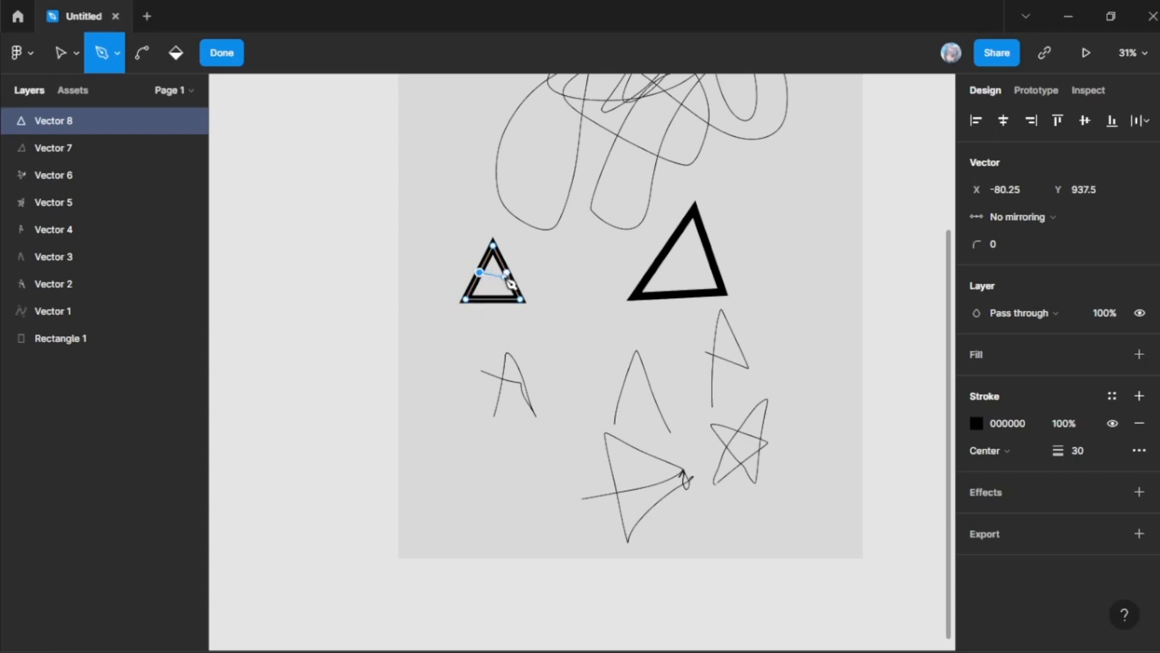
pyautogui.click(505, 275)
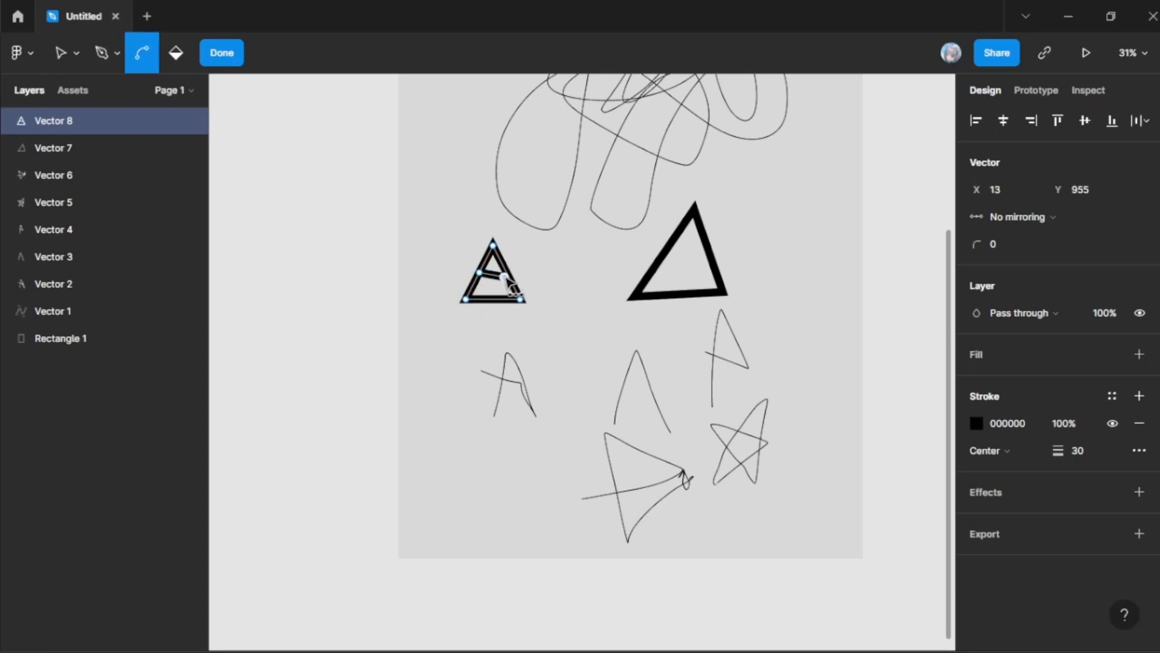
pyautogui.hotkey('ctrl', 'z')
pyautogui.click(507, 272)
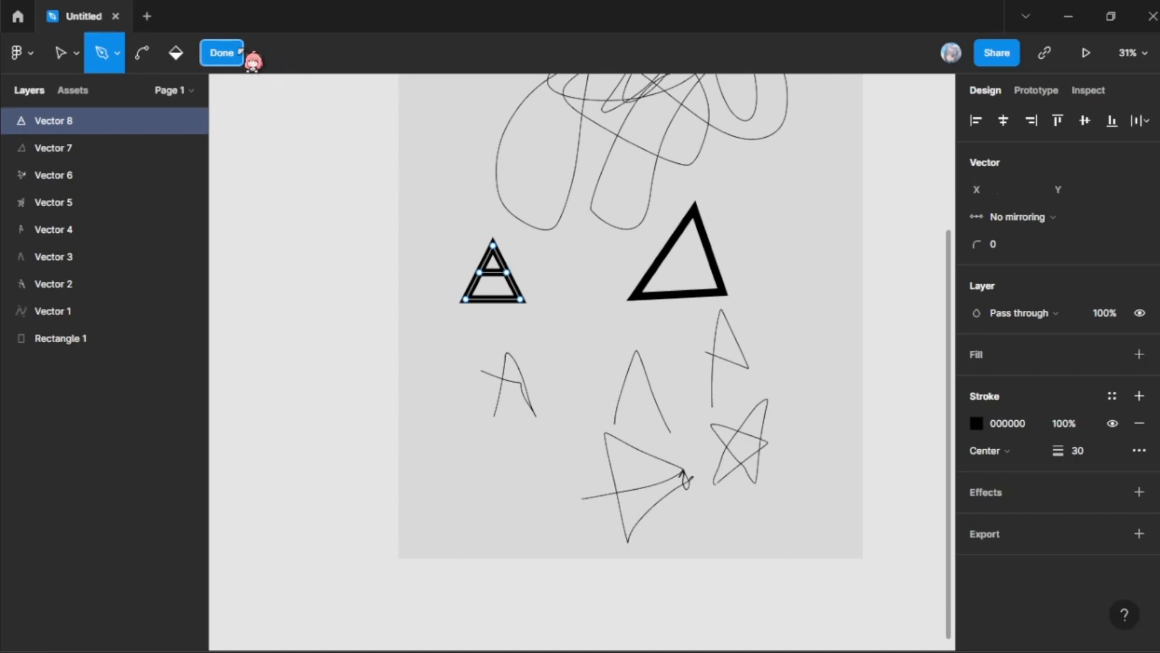
pyautogui.click(240, 56)
# Step: Round the corners of the small triangle with the crossbar to a radius of 20
pyautogui.click(1085, 217)
pyautogui.write('18')
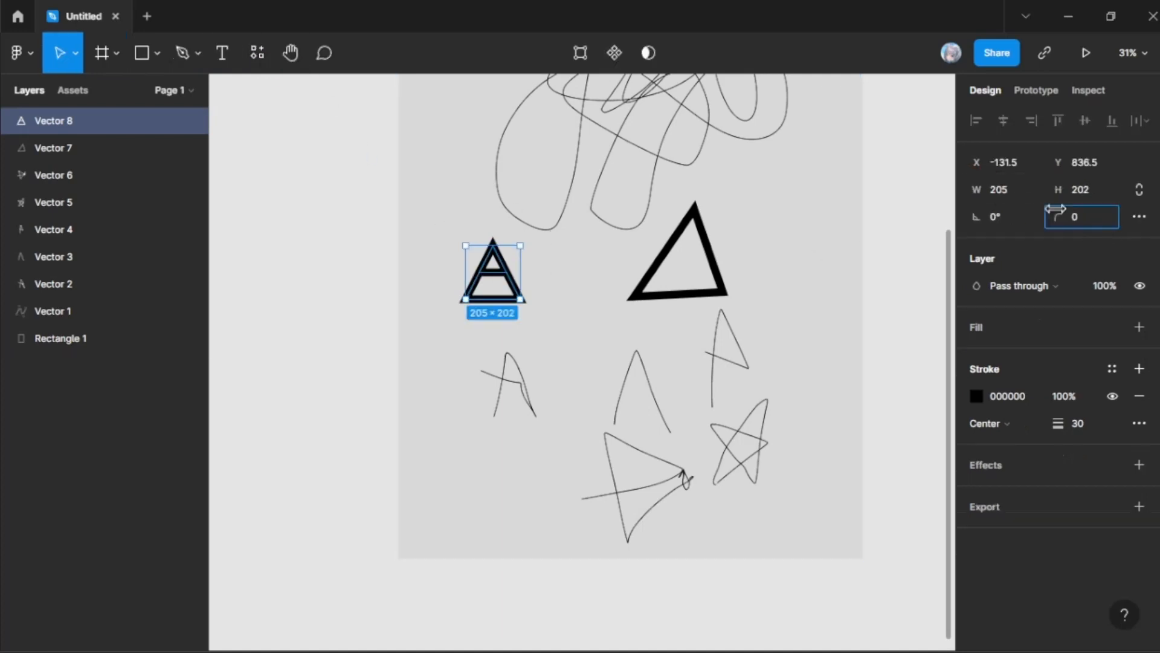
pyautogui.press('Return')
pyautogui.moveTo(203, 210); pyautogui.dragTo(244, 195)
pyautogui.click(482, 327)
pyautogui.click(481, 284)
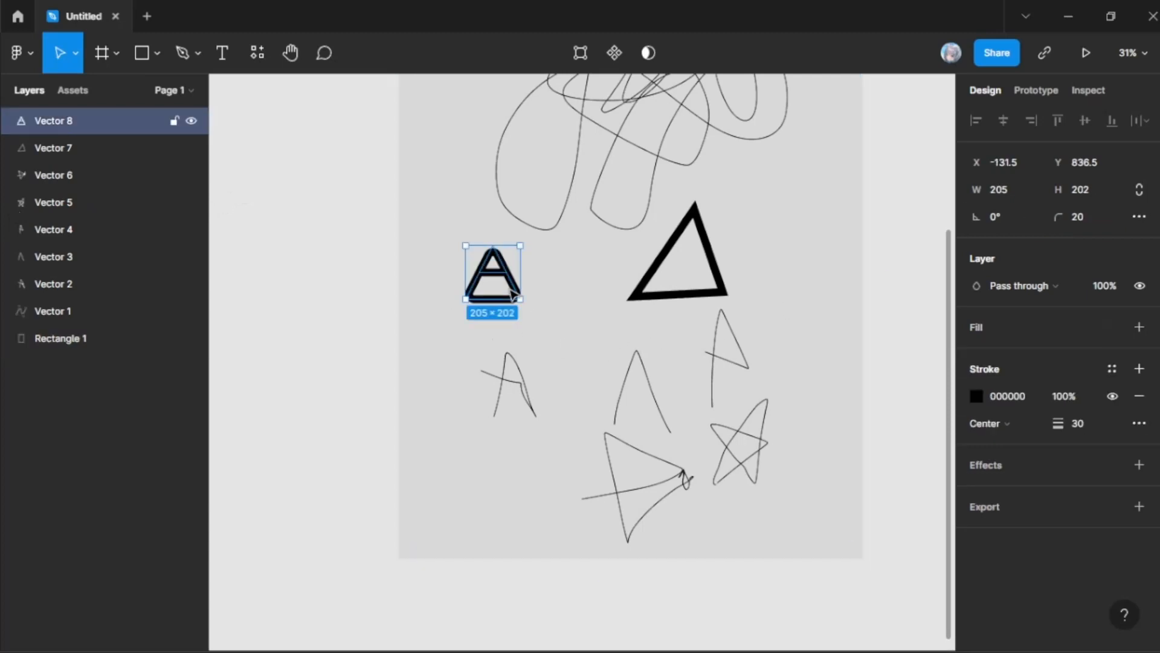
# Step: Examine the Components, Plugins and Widgets resources, looking through the community widgets on offer
pyautogui.click(266, 59)
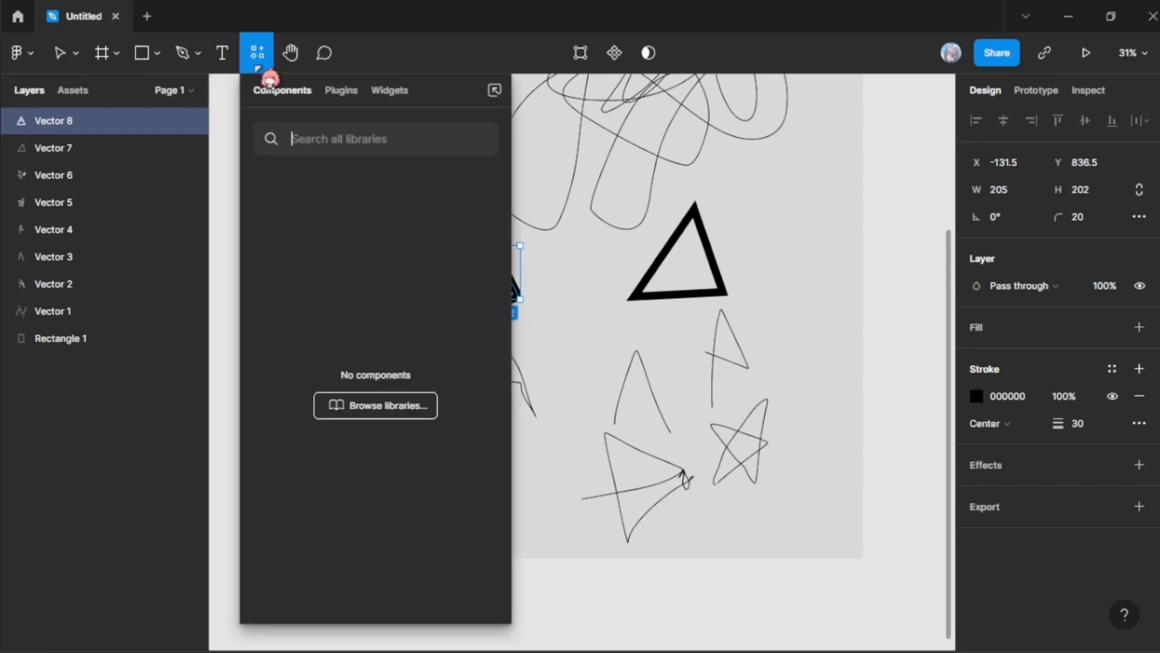
pyautogui.click(341, 91)
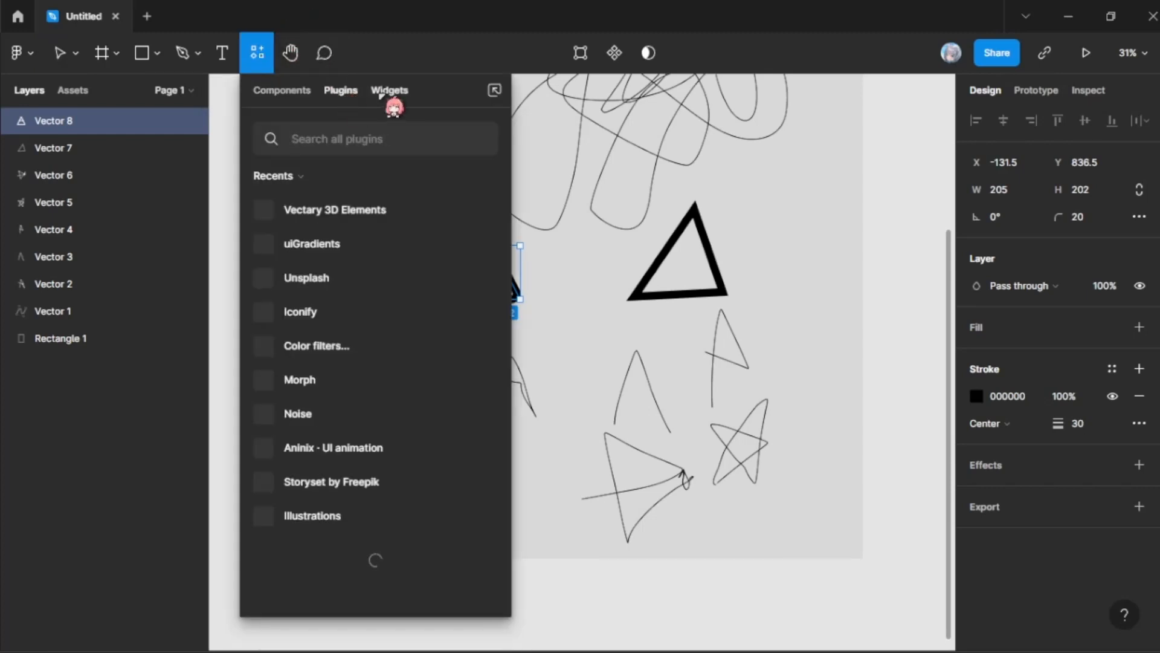
pyautogui.click(381, 95)
pyautogui.scroll(-3, 423, 374)
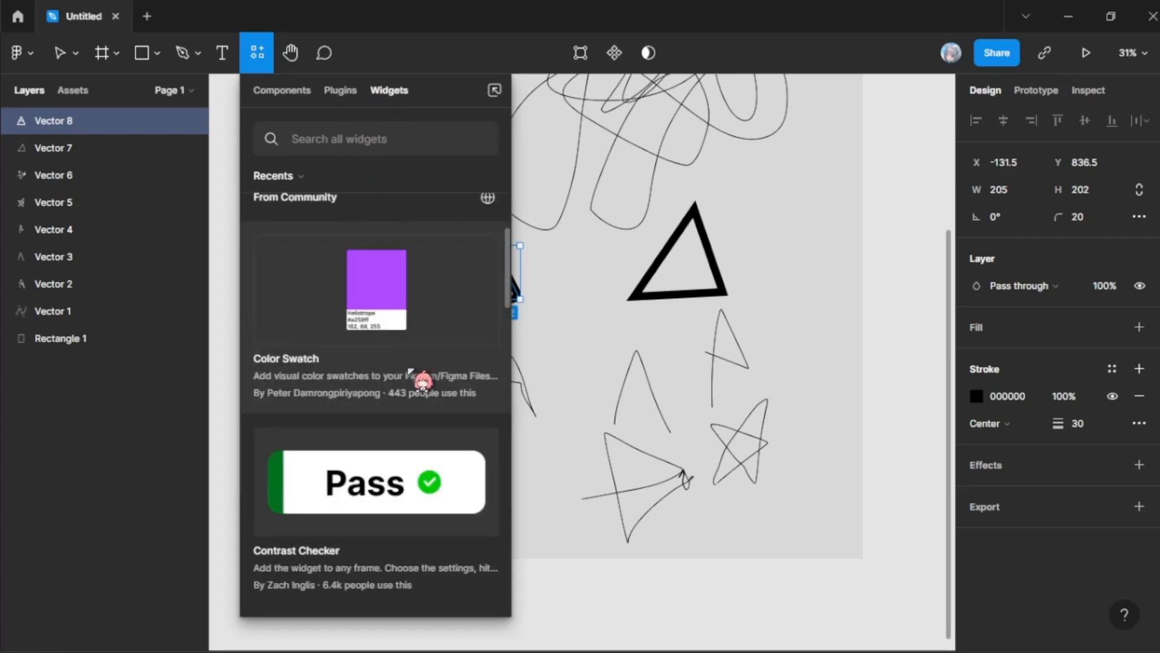
pyautogui.scroll(-3, 372, 299)
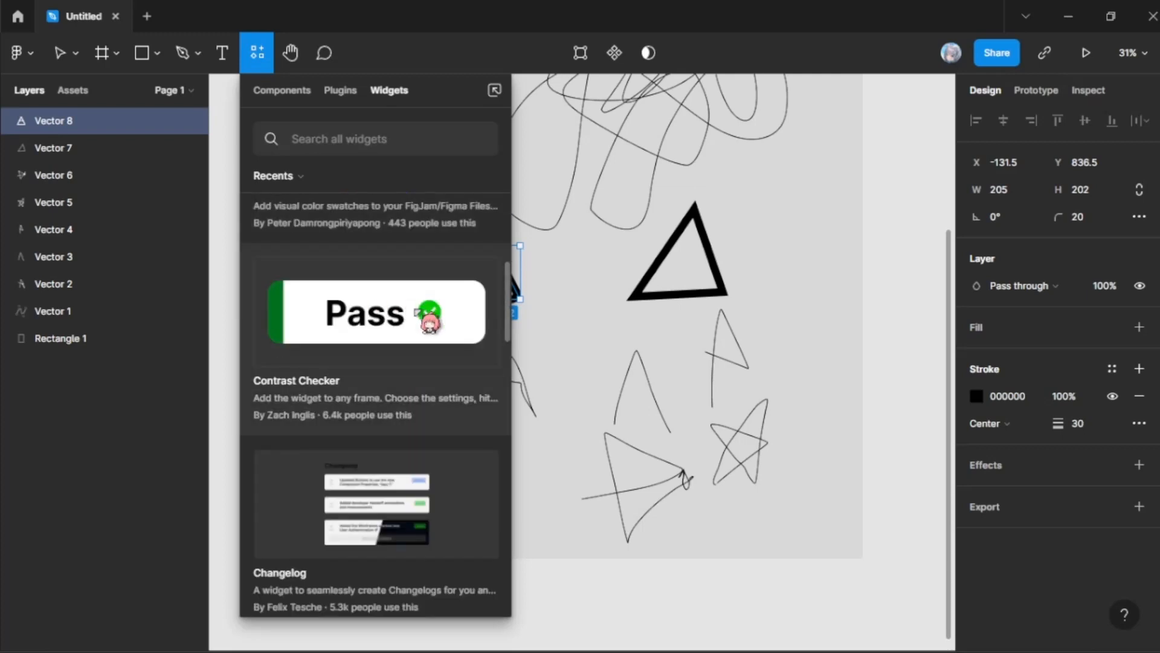
pyautogui.scroll(-6, 416, 311)
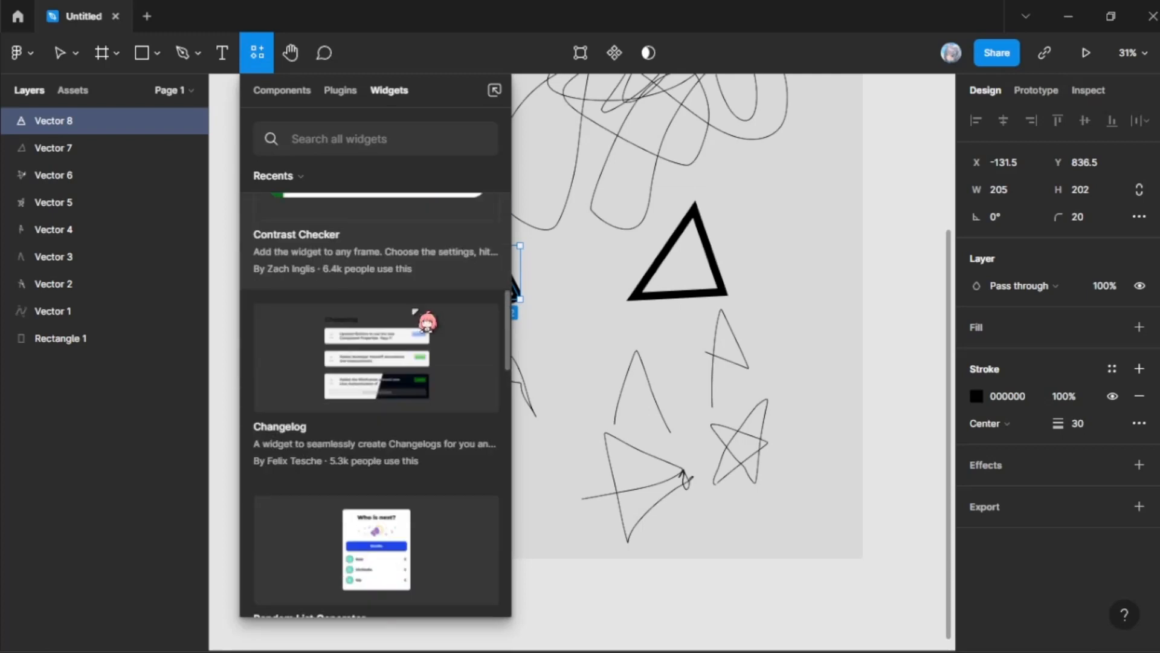
pyautogui.scroll(-10, 414, 312)
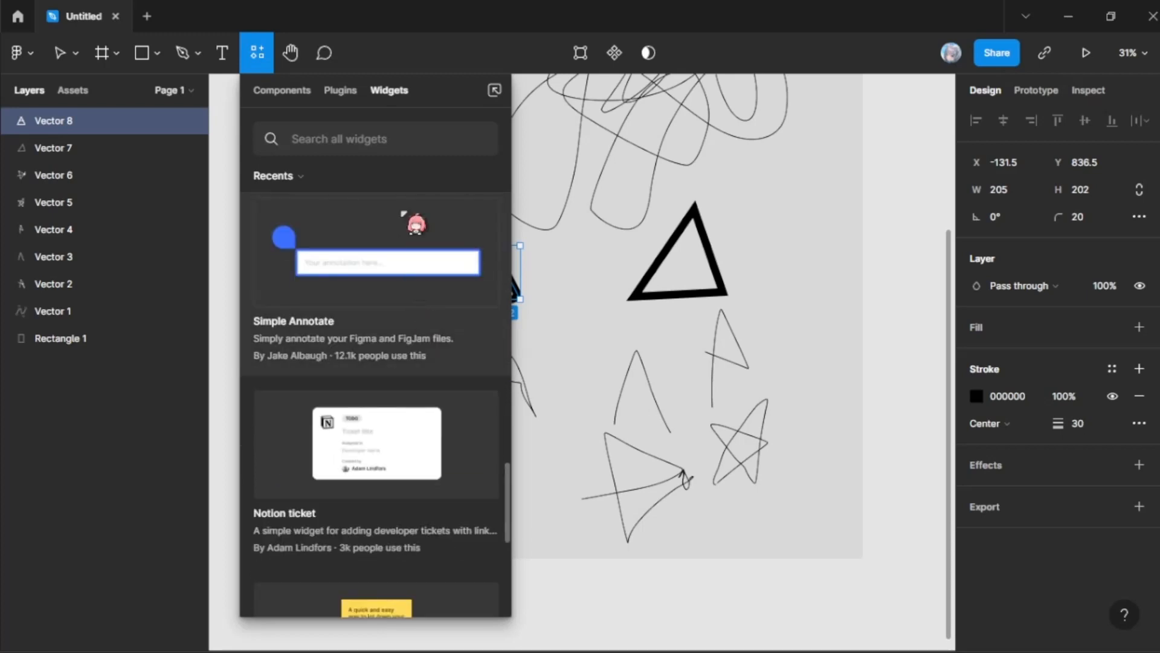
pyautogui.scroll(-6, 423, 242)
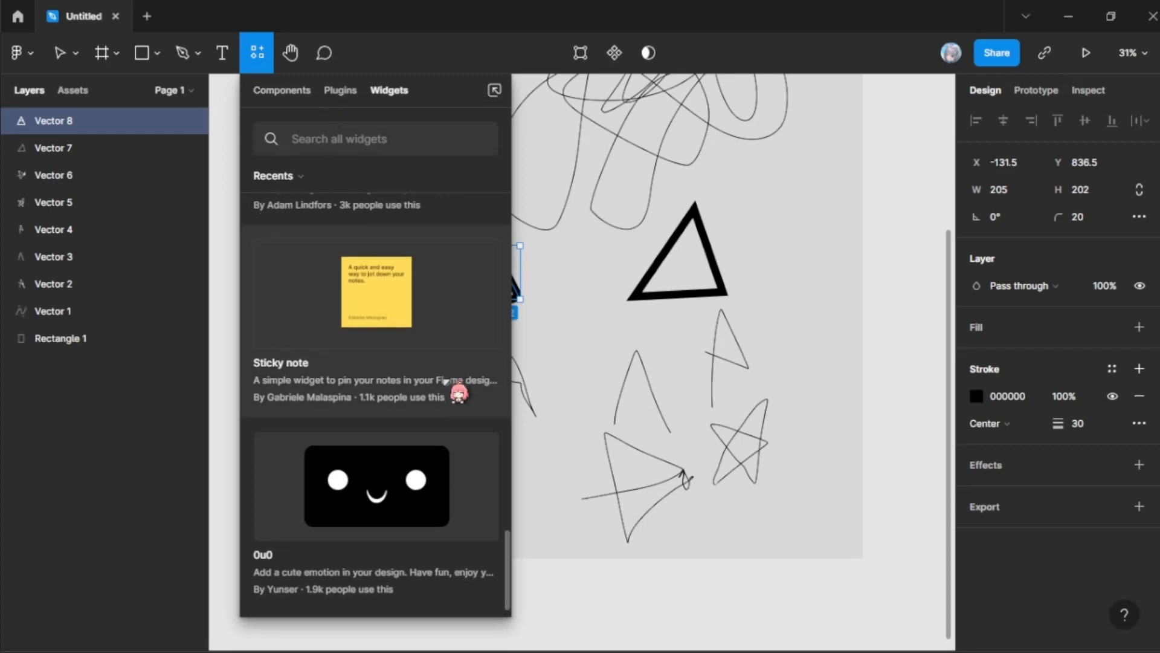
pyautogui.scroll(-2, 415, 428)
pyautogui.scroll(6, 401, 415)
pyautogui.scroll(5, 375, 363)
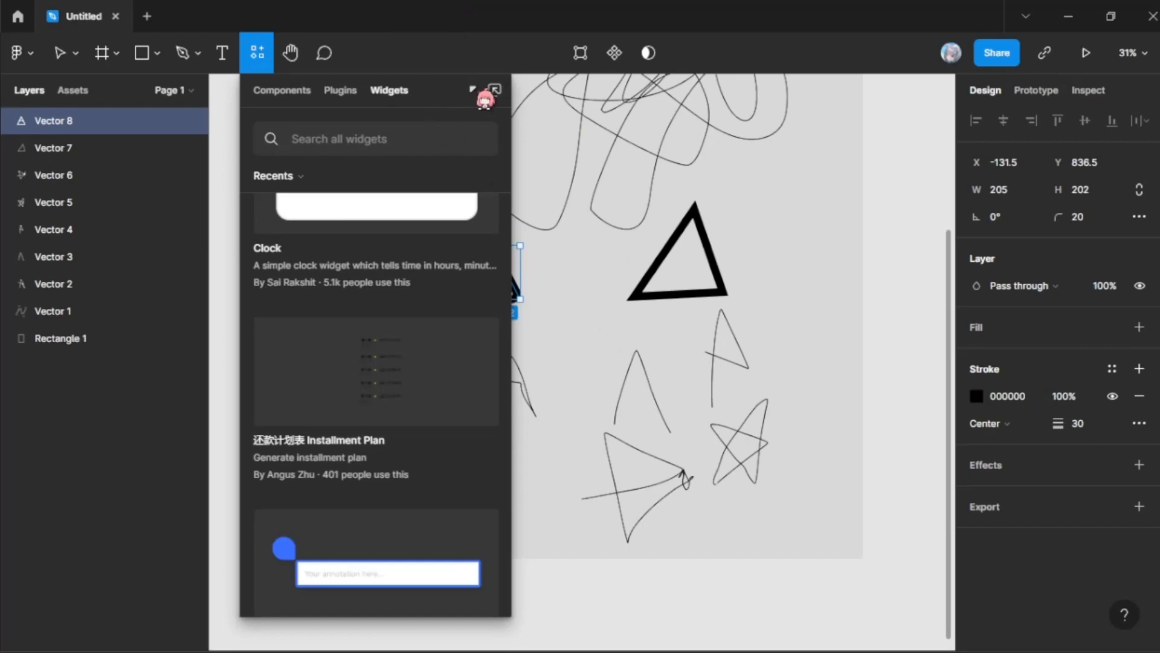
pyautogui.click(738, 325)
# Step: Move the freehand scribble up and slightly left within the grey rectangle, to about X -234, Y -479
pyautogui.scroll(1, 677, 321)
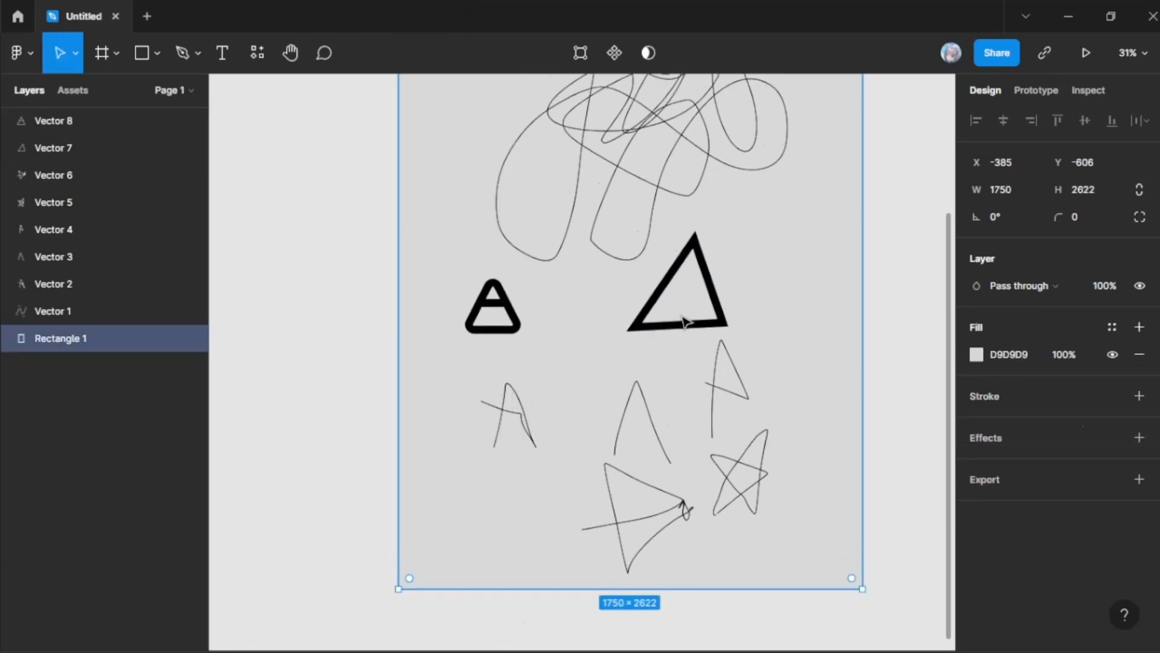
pyautogui.scroll(10, 547, 390)
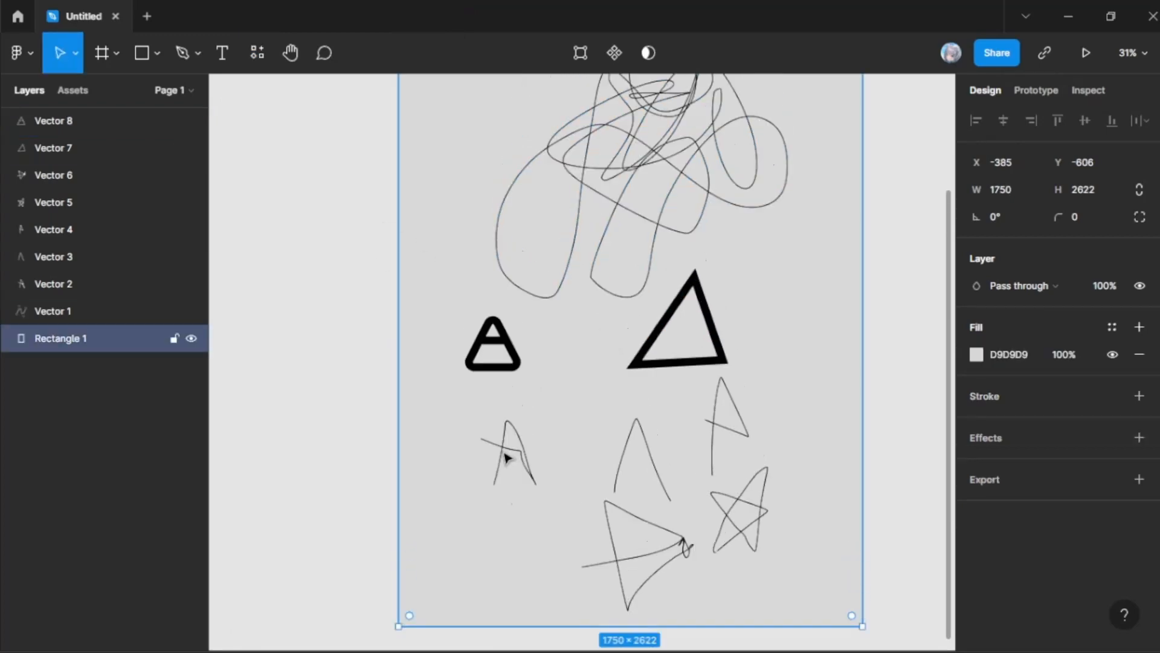
pyautogui.scroll(-5, 527, 422)
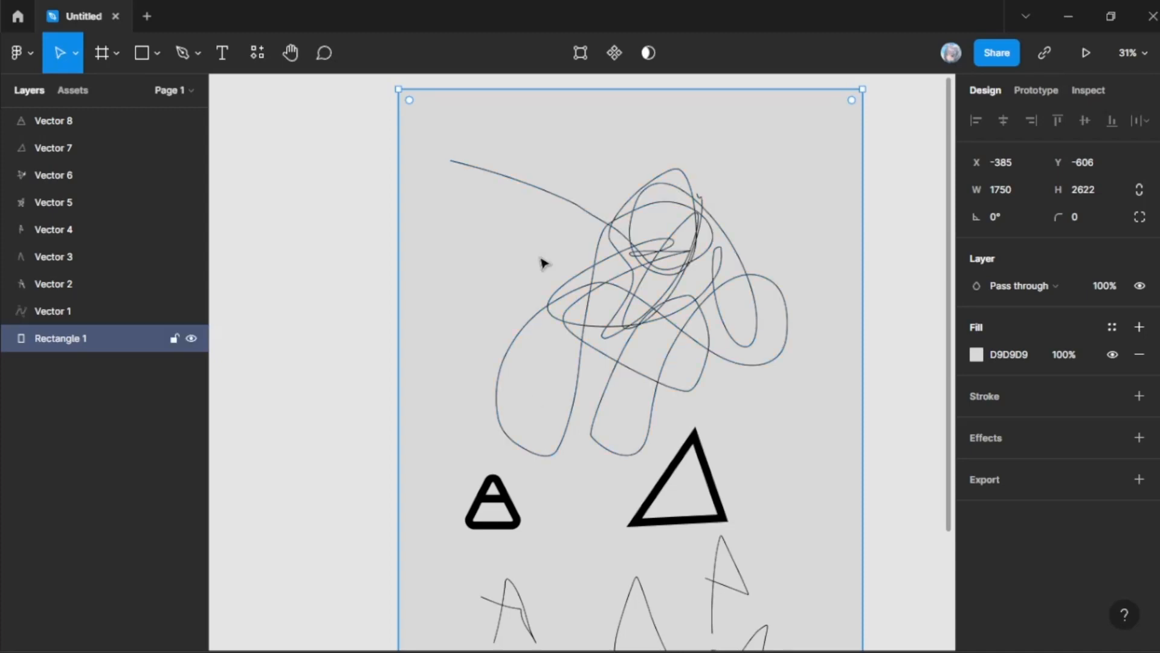
pyautogui.click(656, 259)
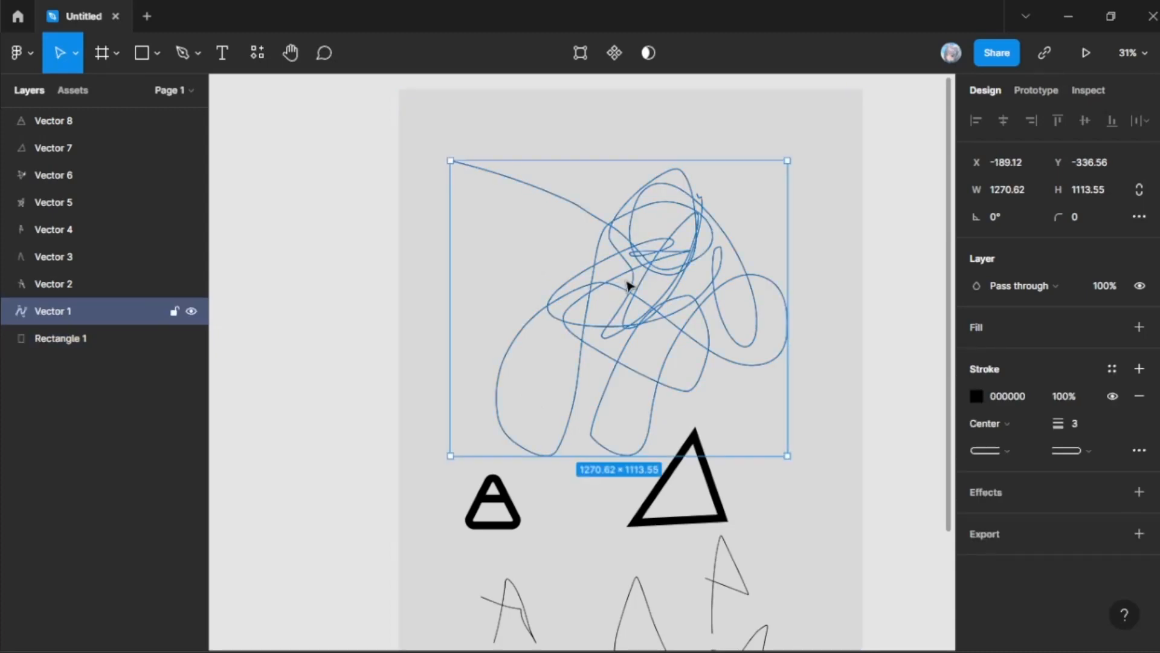
pyautogui.moveTo(640, 281); pyautogui.dragTo(629, 242)
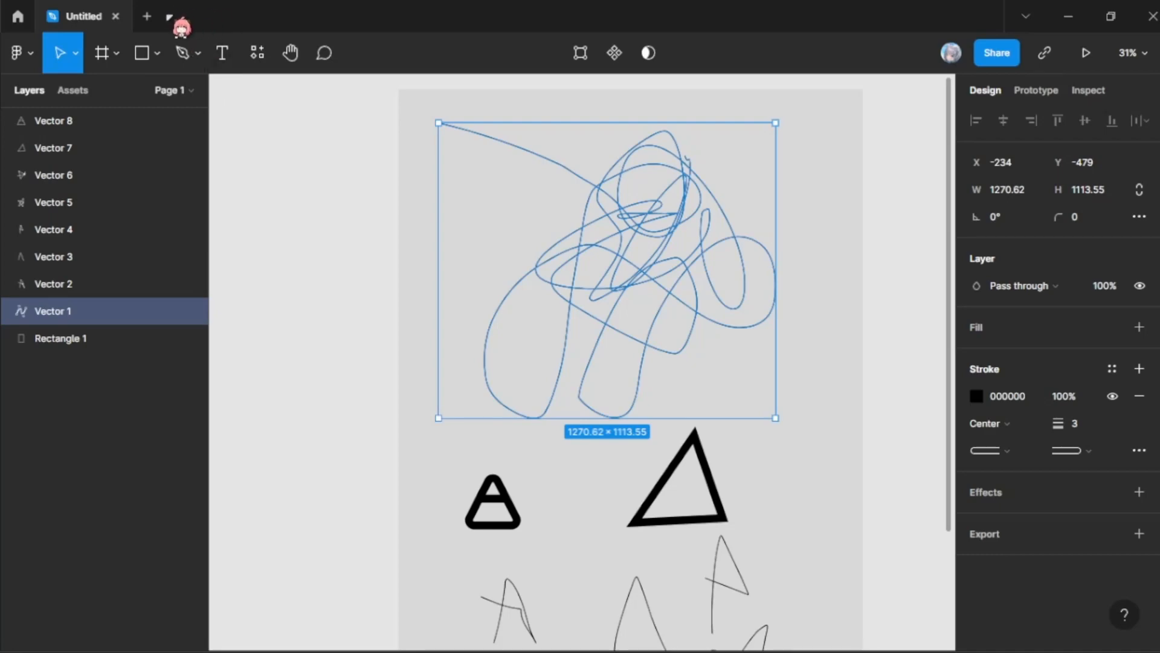
# Step: Browse the community widgets in Resources, from Simple Tic Tac Toe through Contentful Idea Board to Contrast Checker
pyautogui.click(257, 53)
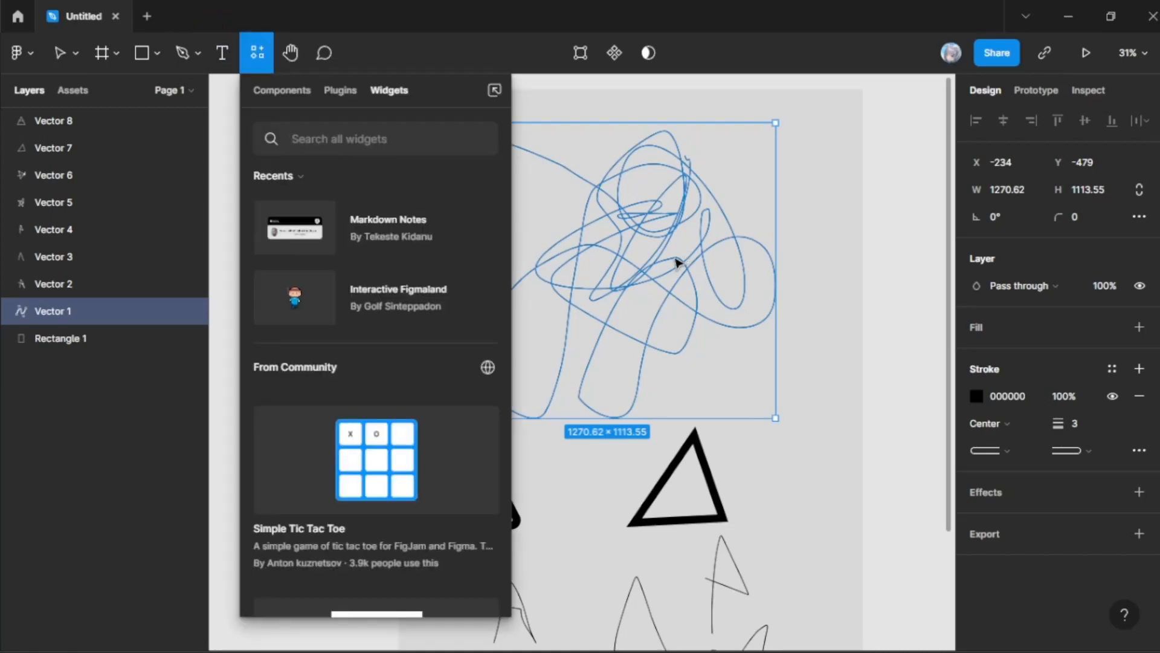
pyautogui.scroll(-5, 399, 237)
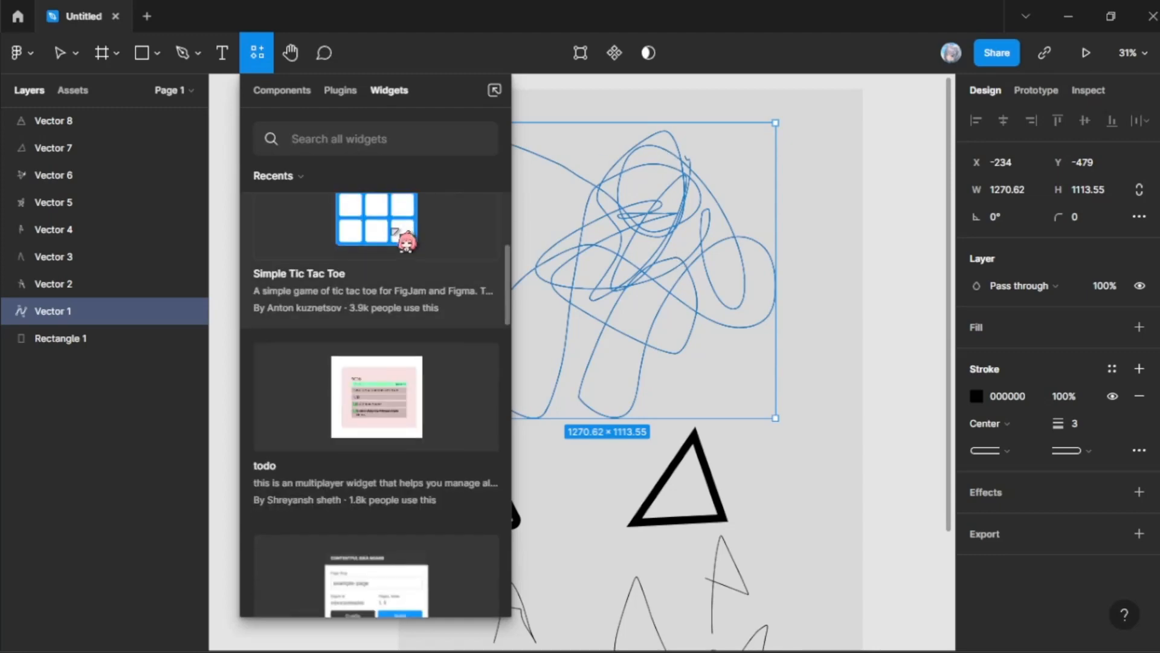
pyautogui.scroll(-2, 396, 230)
pyautogui.scroll(4, 405, 261)
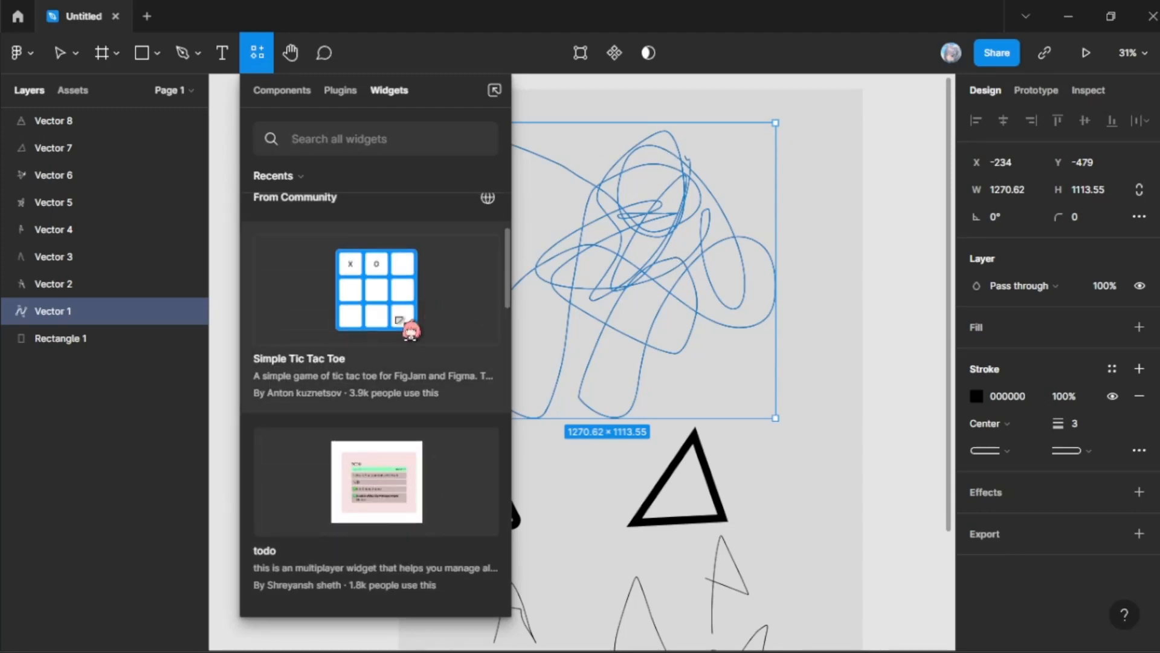
pyautogui.scroll(-8, 390, 328)
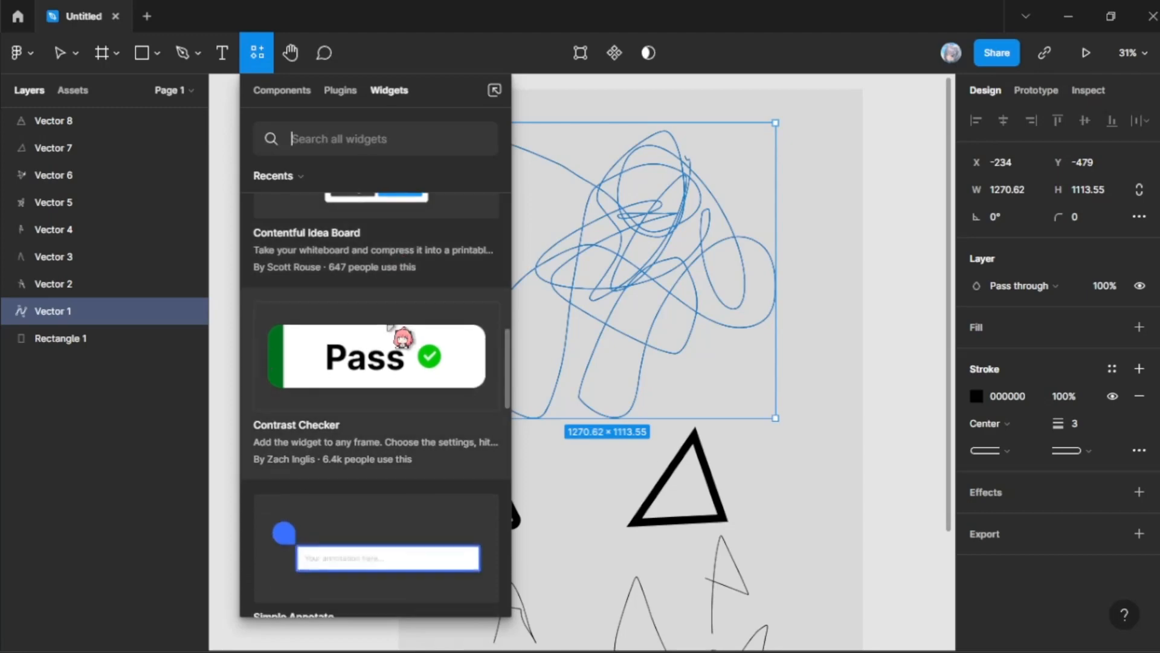
pyautogui.scroll(6, 390, 327)
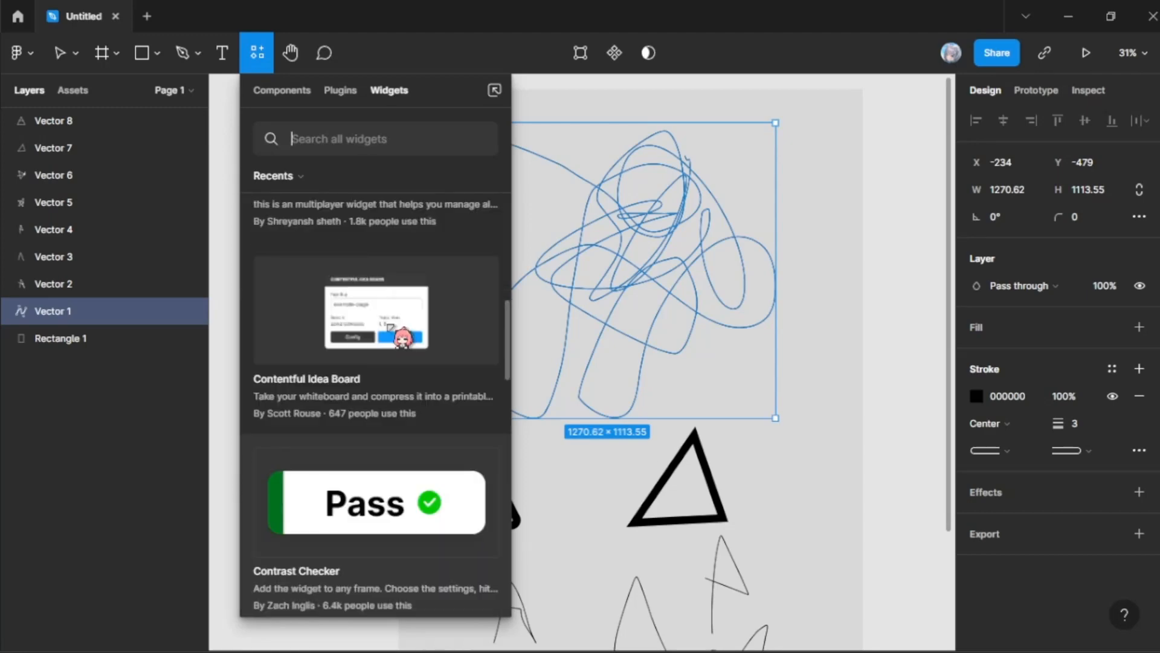
pyautogui.scroll(4, 393, 271)
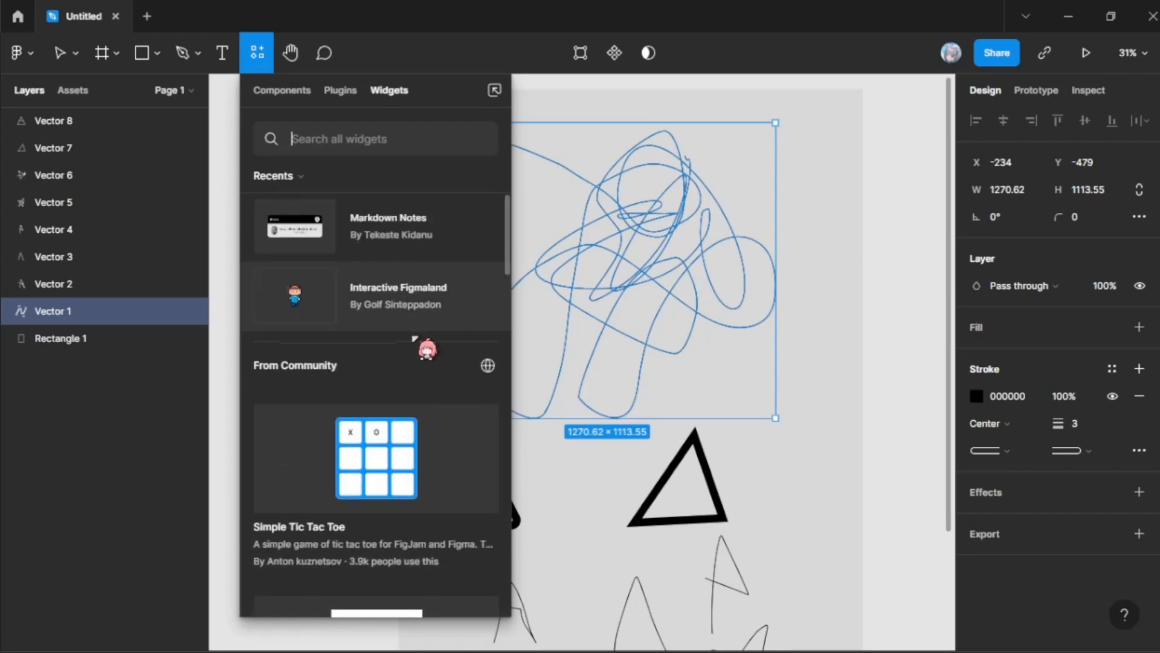
pyautogui.scroll(-4, 417, 338)
pyautogui.scroll(3, 375, 362)
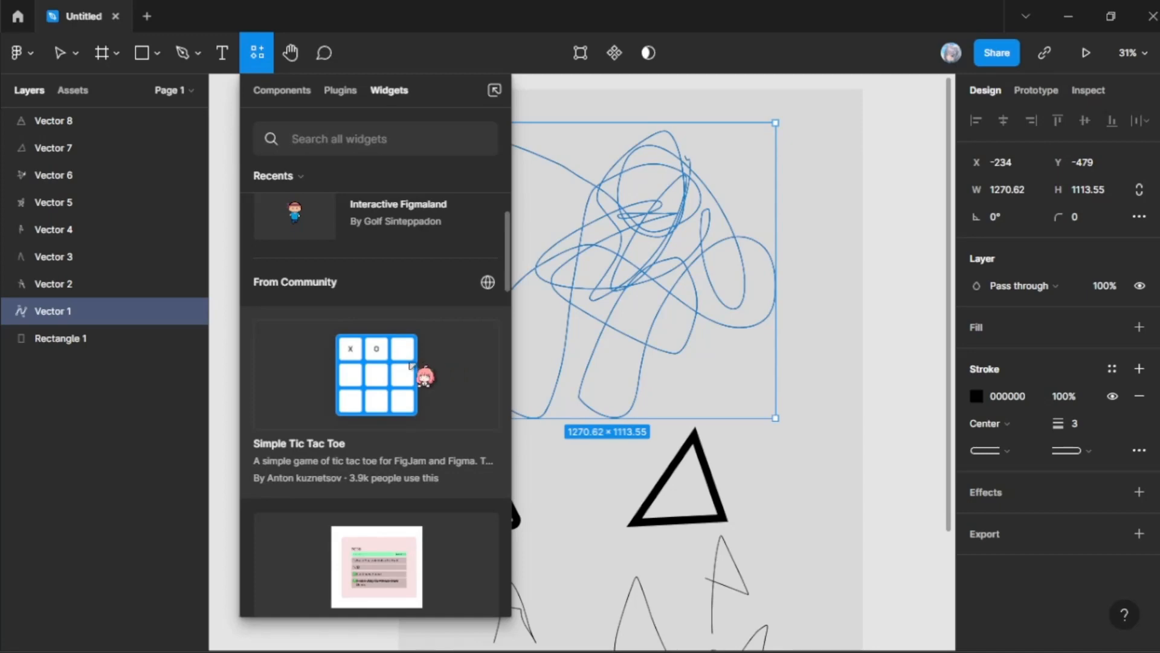
pyautogui.scroll(-2, 424, 380)
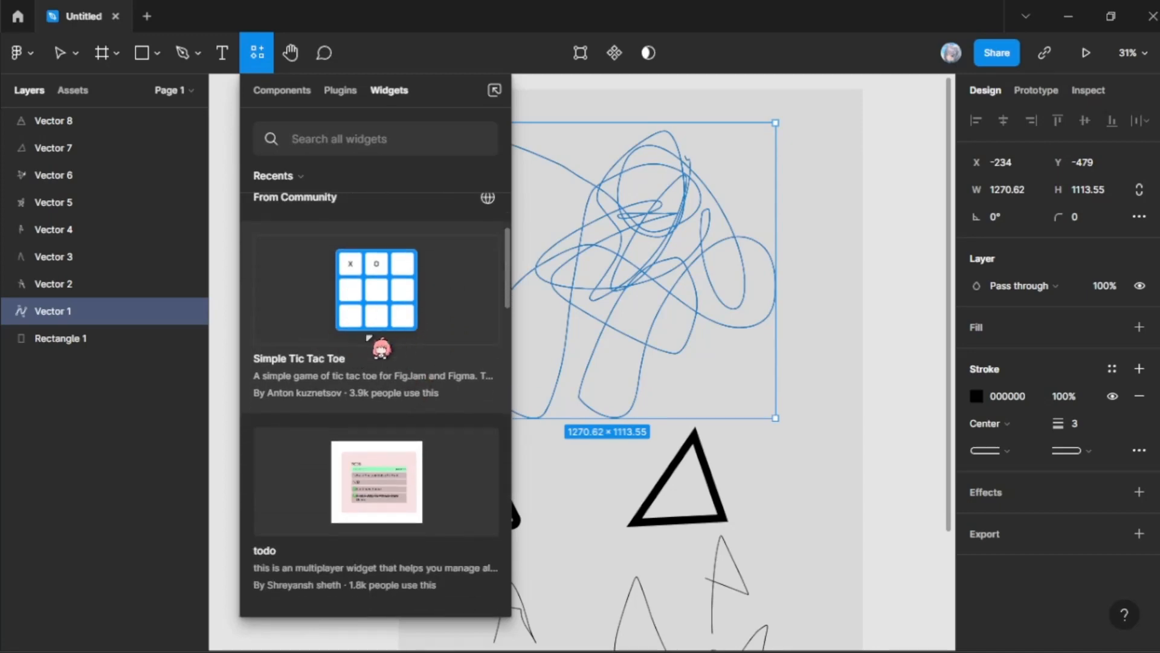
# Step: Add the Simple Tic Tac Toe widget and place it on the empty canvas beside the grey rectangle, at X 1570, Y 36
pyautogui.click(394, 352)
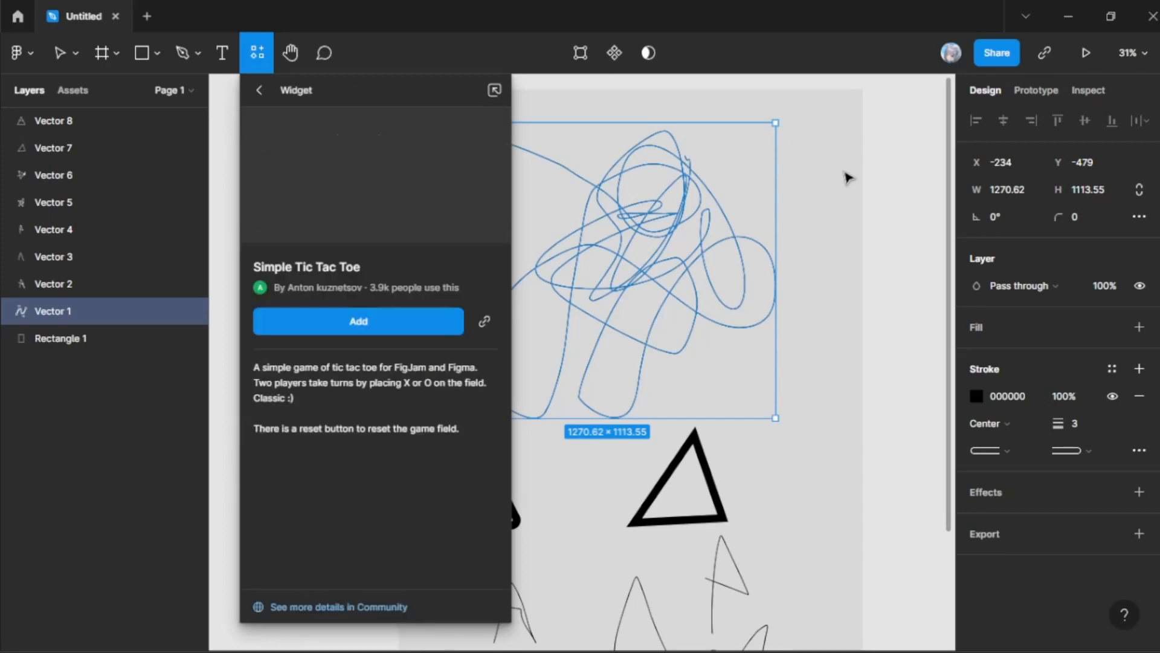
pyautogui.click(398, 327)
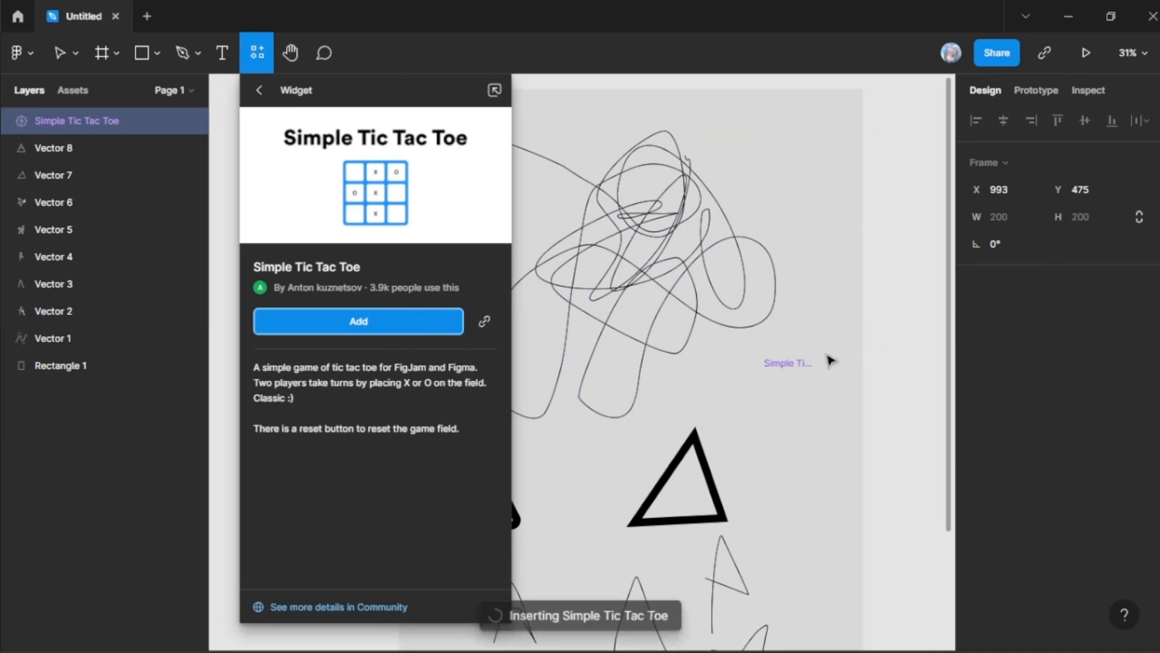
pyautogui.moveTo(827, 355); pyautogui.dragTo(859, 255)
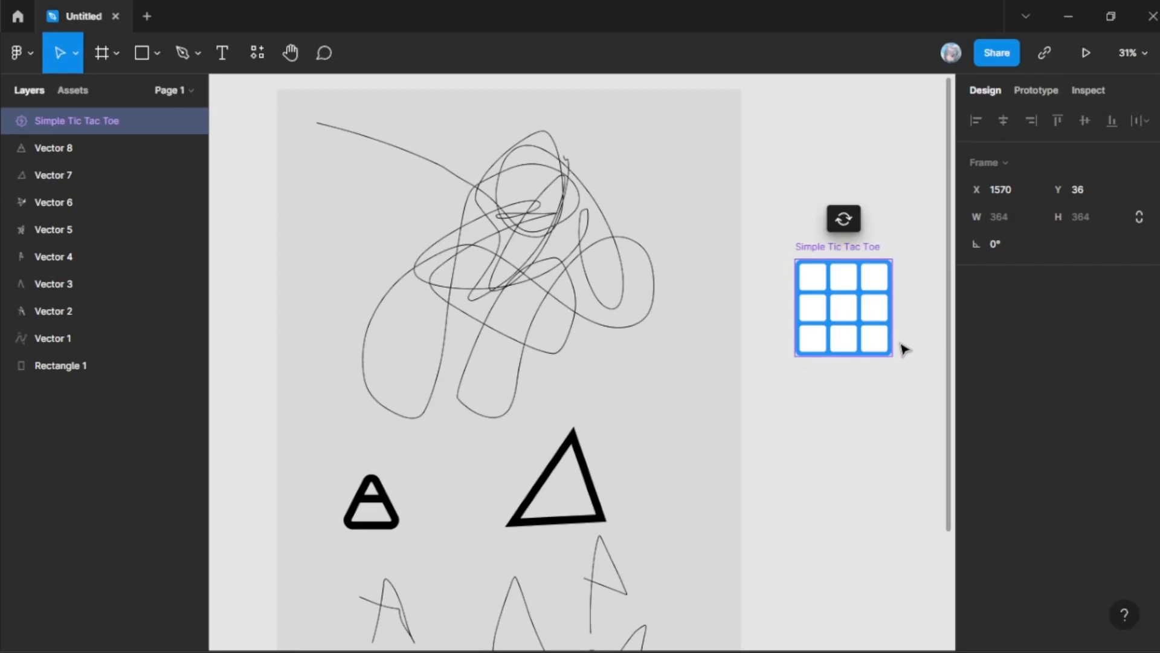
# Step: Play a round in the tic-tac-toe widget with X across its whole top row, and delete the widget from the canvas
pyautogui.scroll(3, 852, 306)
pyautogui.hscroll(2, 736, 252)
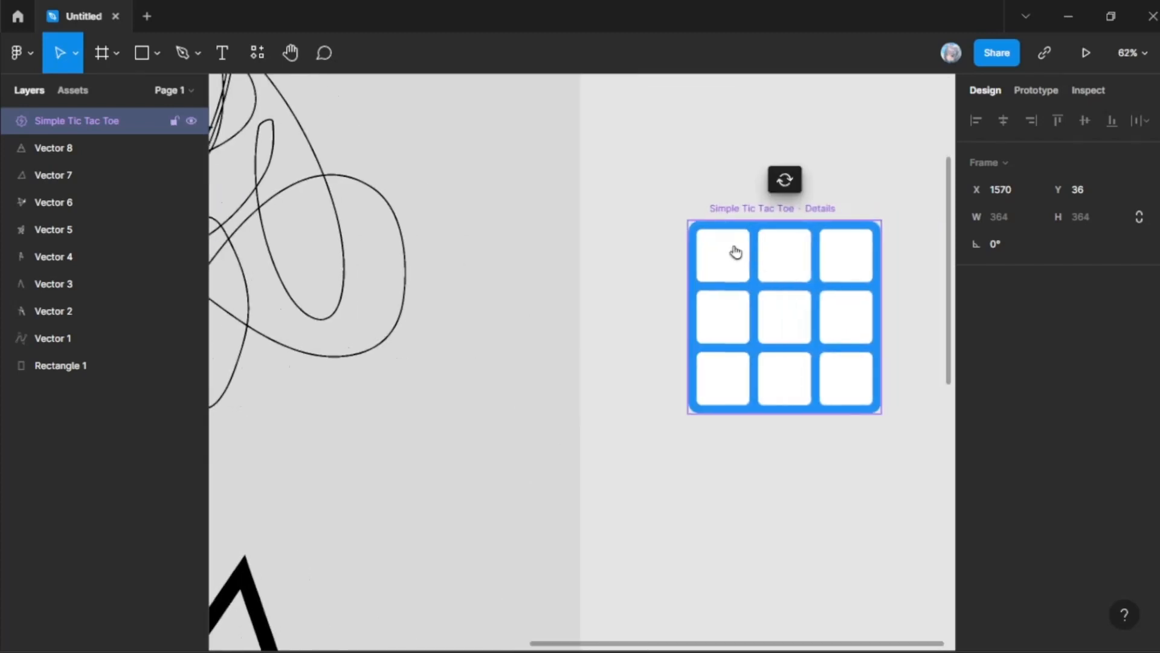
pyautogui.click(724, 256)
pyautogui.click(854, 325)
pyautogui.click(786, 259)
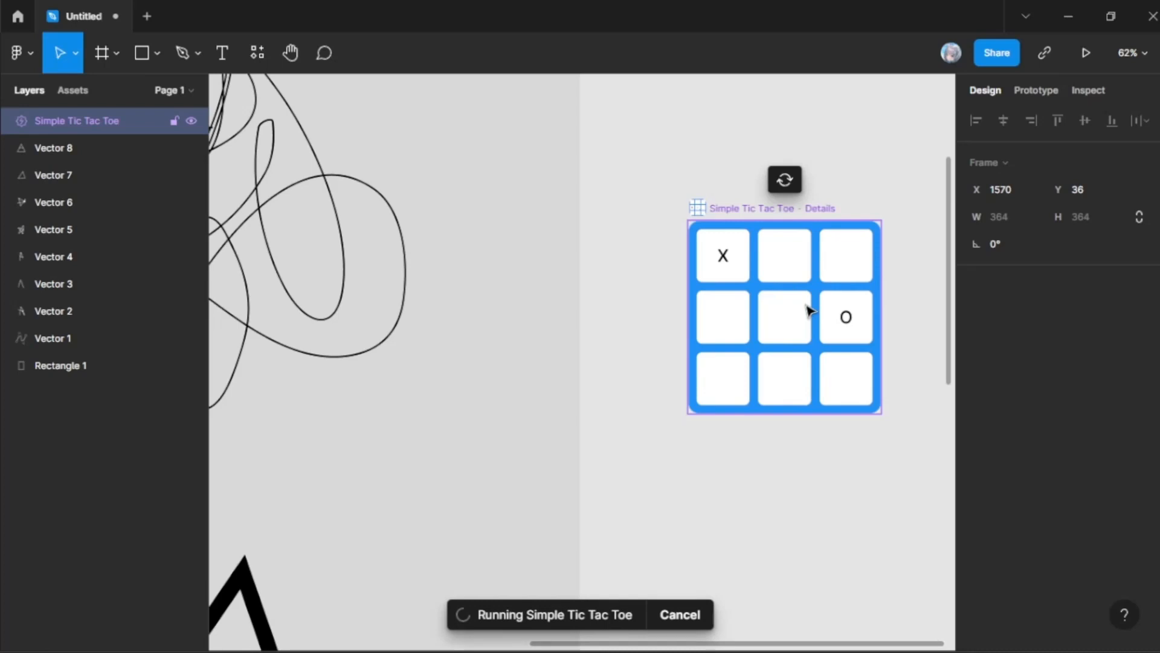
pyautogui.click(809, 311)
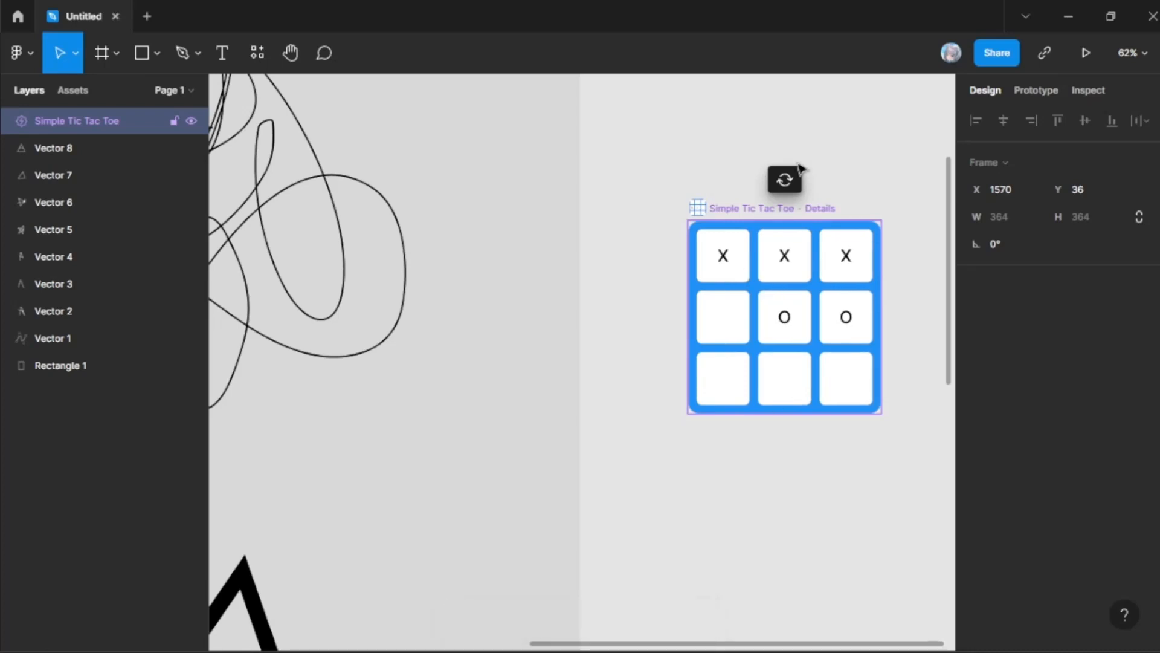
pyautogui.click(729, 326)
pyautogui.press('Delete')
# Step: Look through the first community widgets in Resources, including Status, Random List Generator, todo and Clock
pyautogui.click(258, 54)
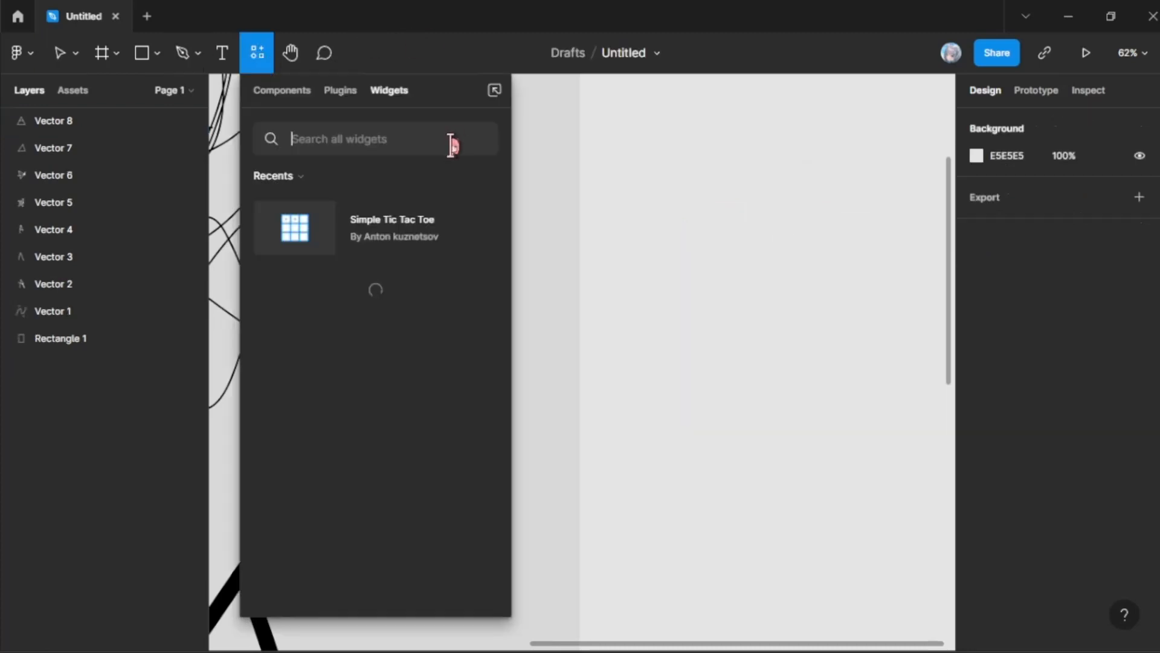
pyautogui.scroll(-3, 414, 249)
pyautogui.scroll(3, 420, 279)
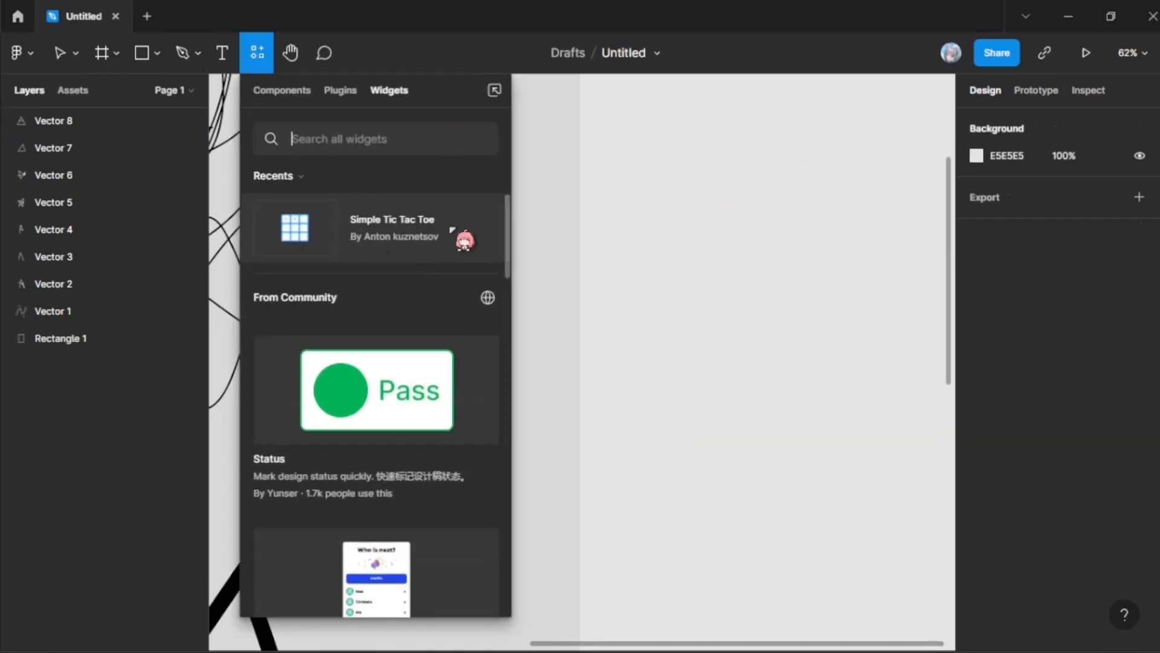
pyautogui.scroll(-5, 422, 282)
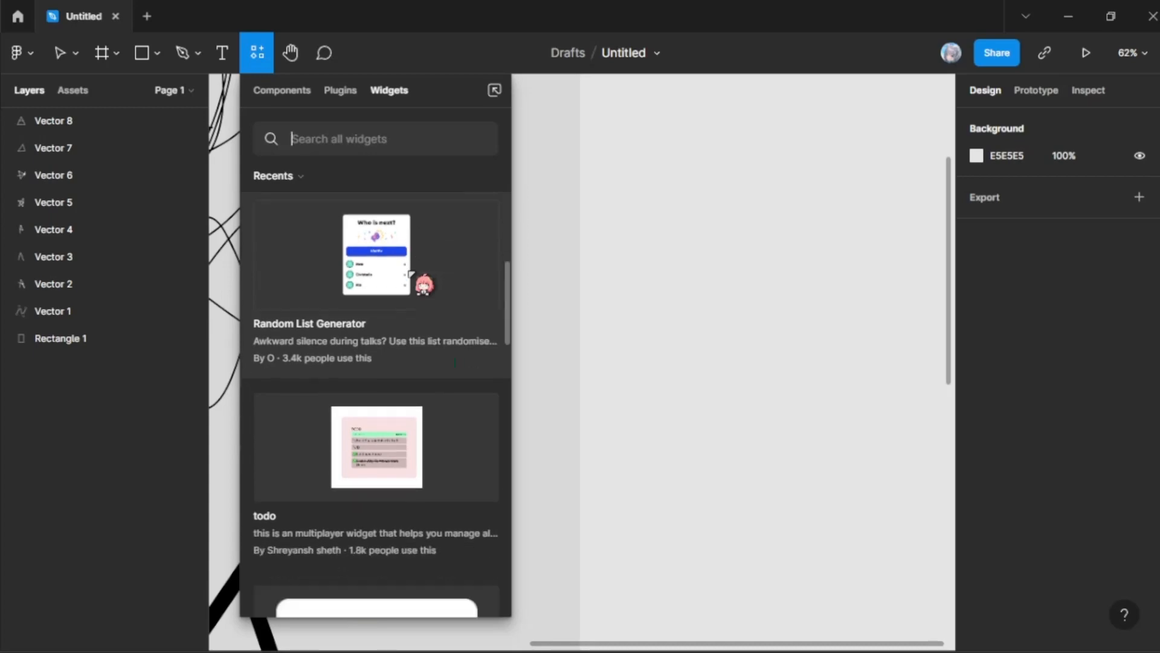
pyautogui.scroll(-2, 373, 247)
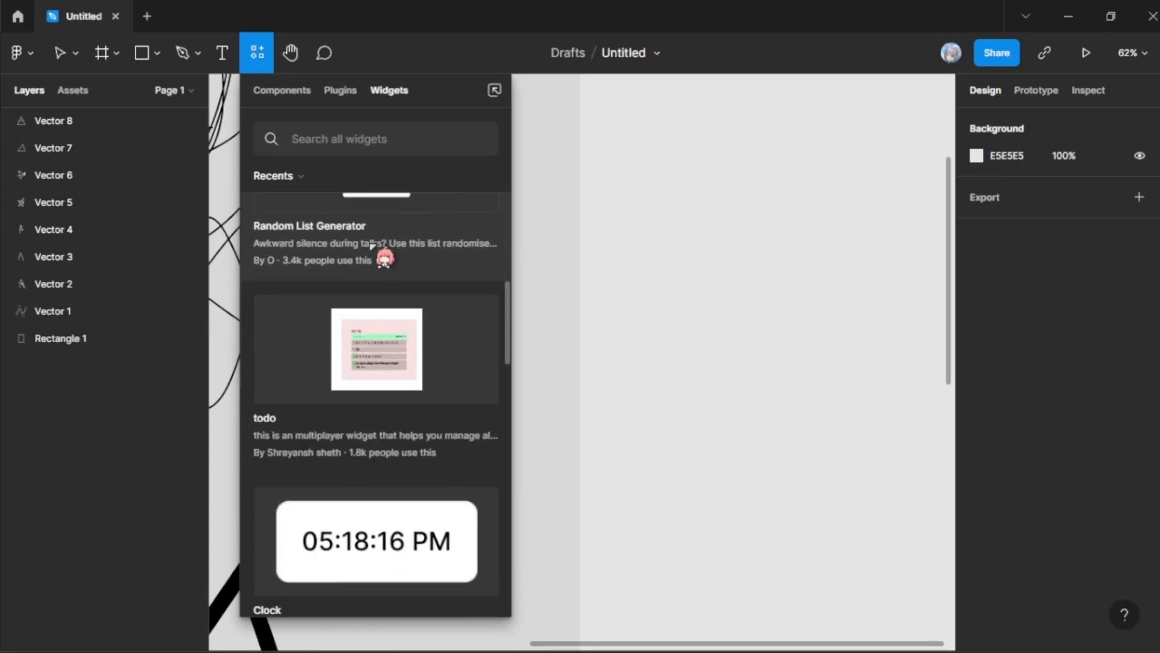
pyautogui.scroll(2, 372, 246)
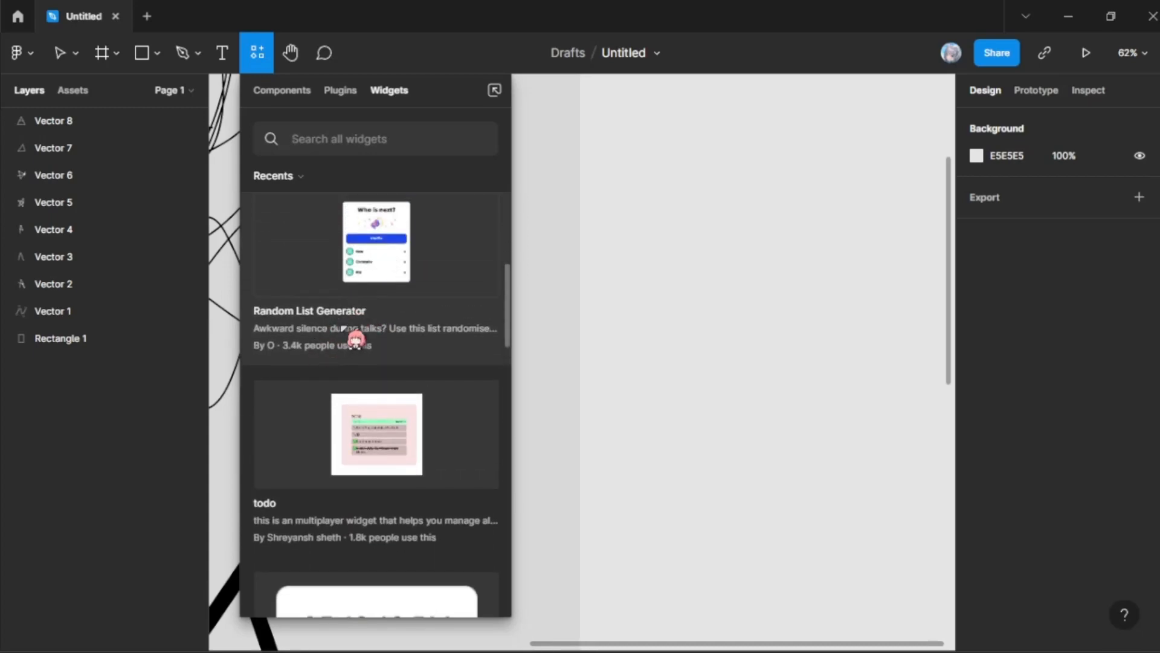
pyautogui.scroll(-3, 339, 340)
pyautogui.scroll(-2, 362, 308)
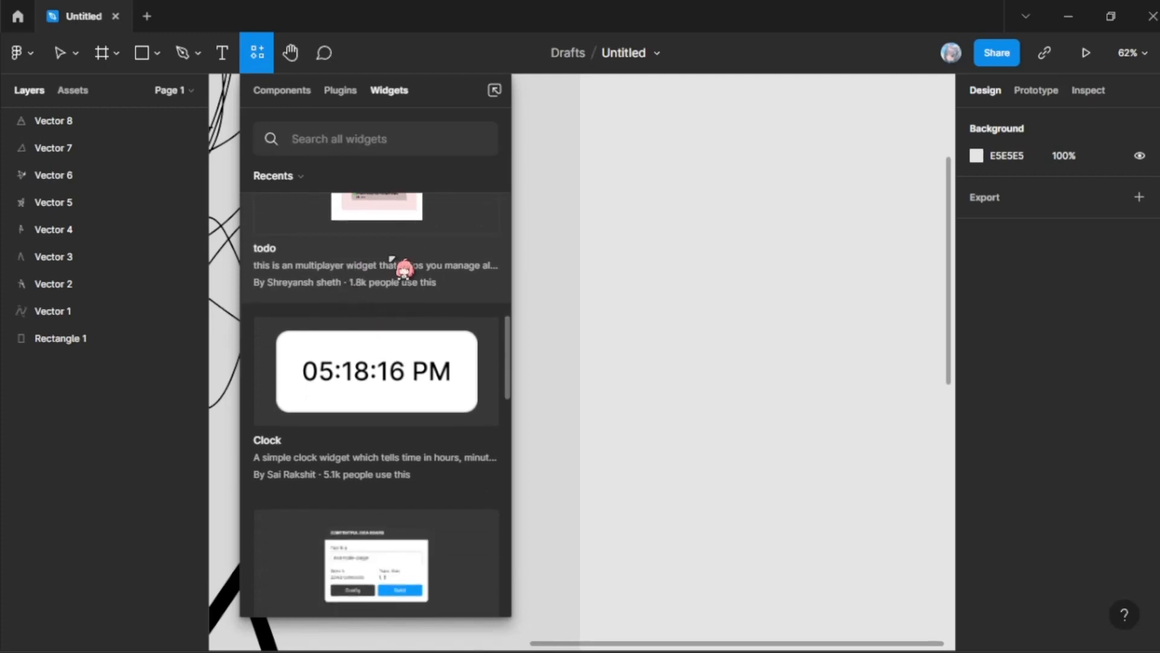
pyautogui.scroll(2, 339, 290)
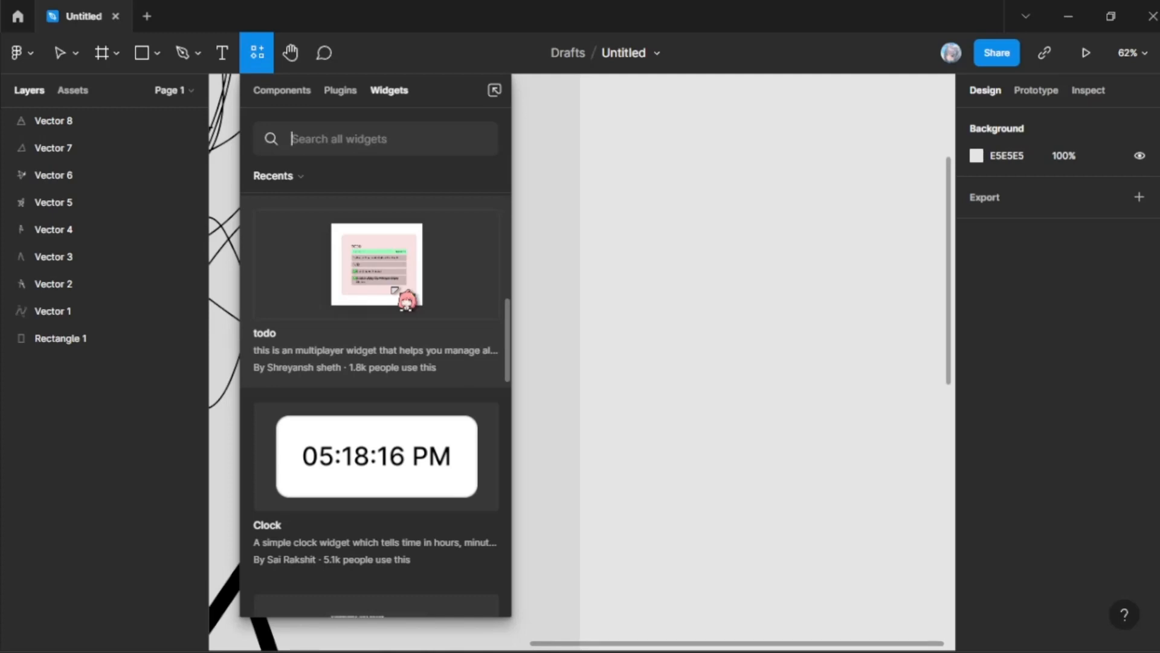
pyautogui.scroll(-3, 394, 303)
pyautogui.scroll(1, 400, 367)
pyautogui.scroll(-1, 400, 363)
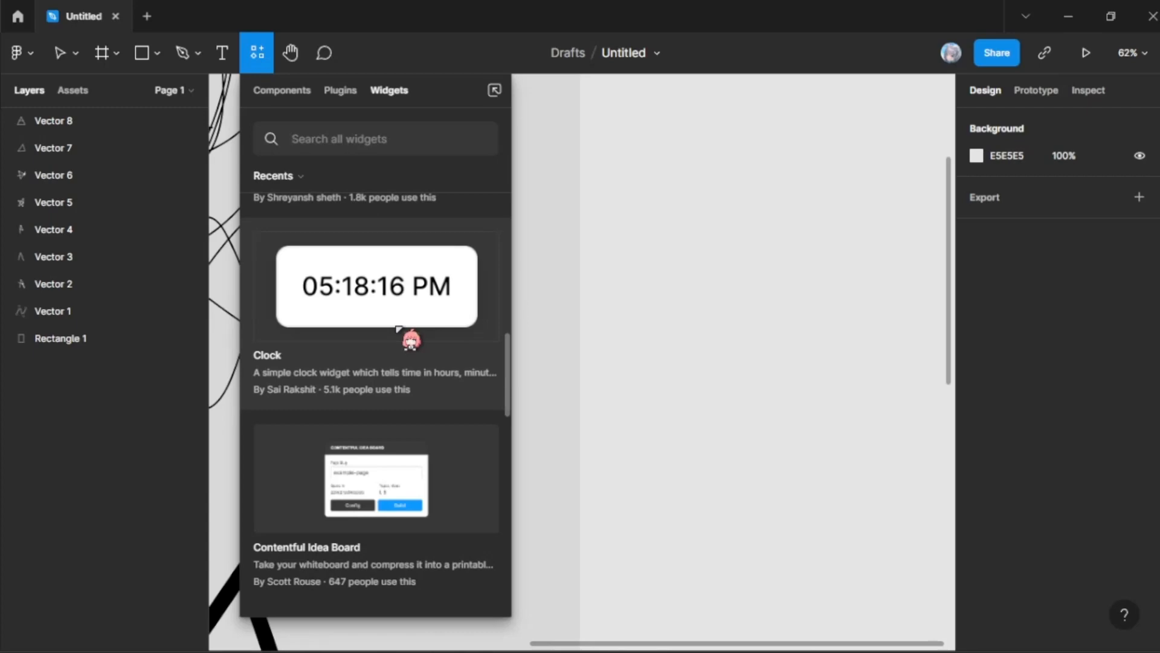
# Step: Examine the remaining community widgets, from Contentful Idea Board and Simple Markdown Notes down to Sticky Note, Contrast Checker and Code Editor
pyautogui.moveTo(1072, 636)
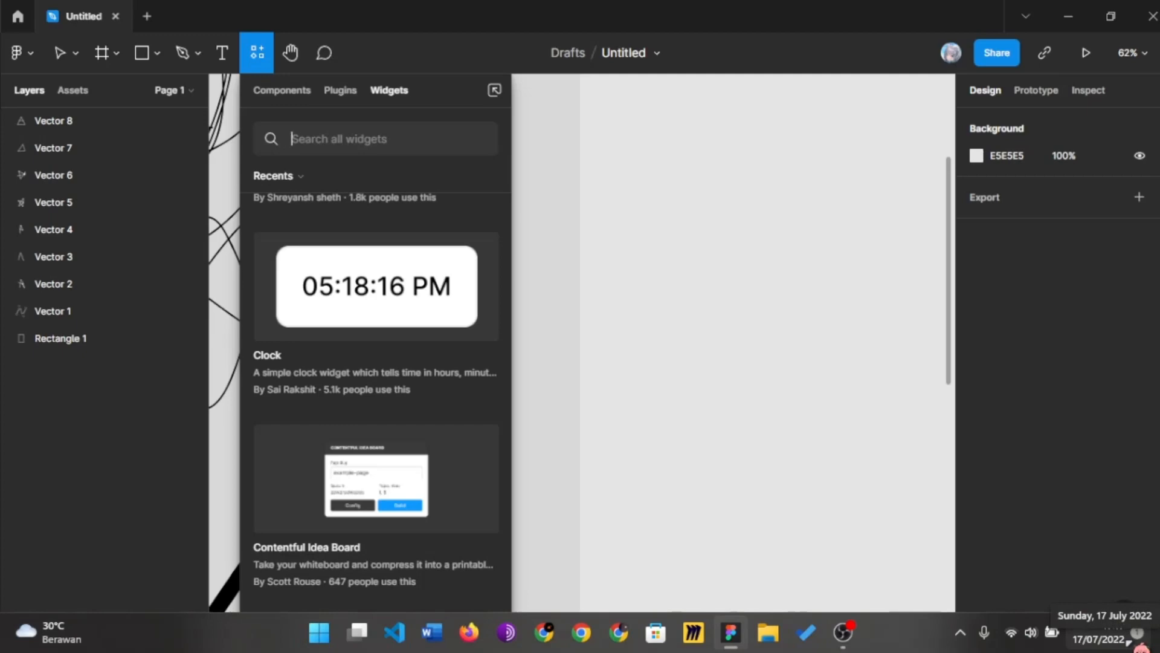
pyautogui.scroll(-2, 459, 496)
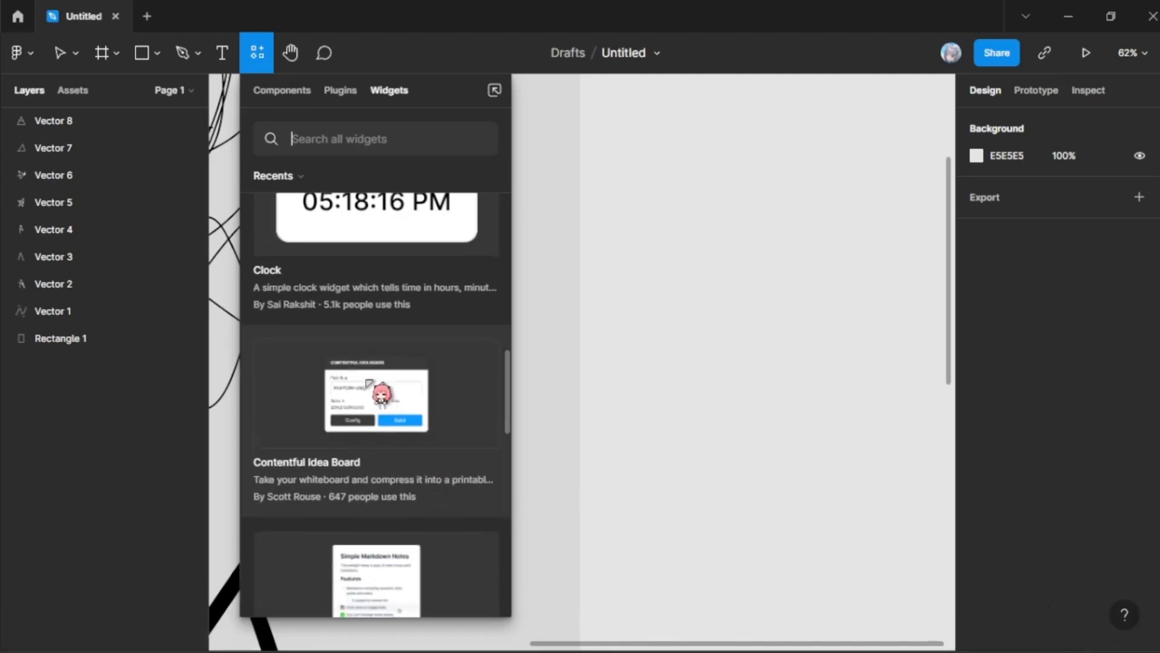
pyautogui.scroll(-6, 382, 394)
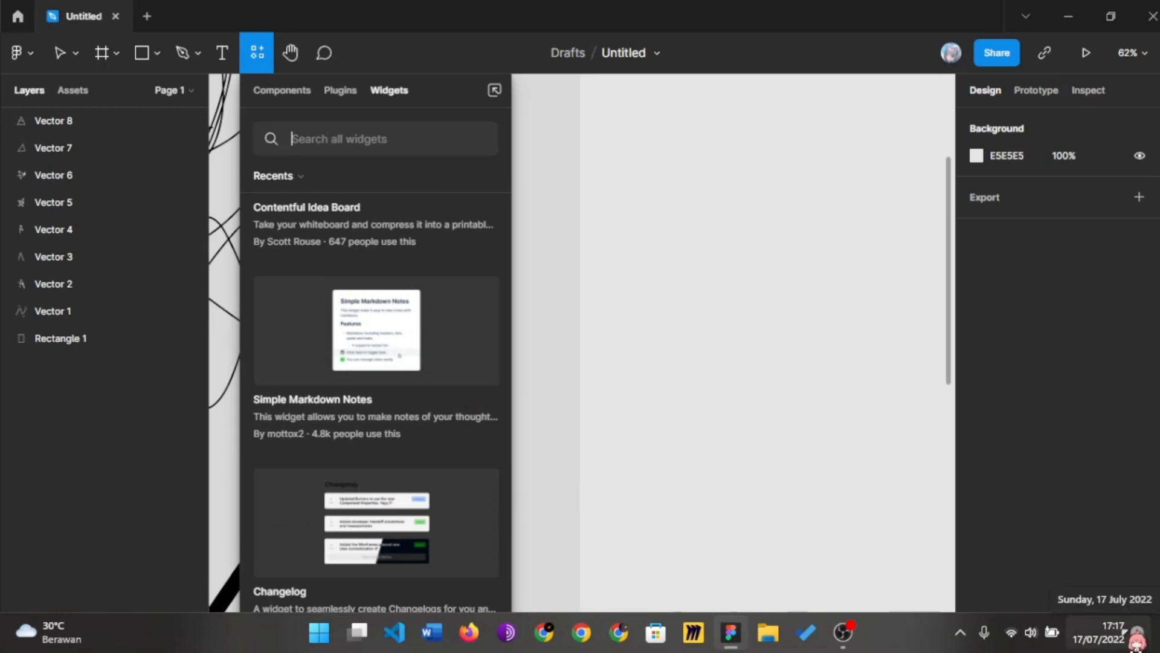
pyautogui.scroll(-2, 291, 465)
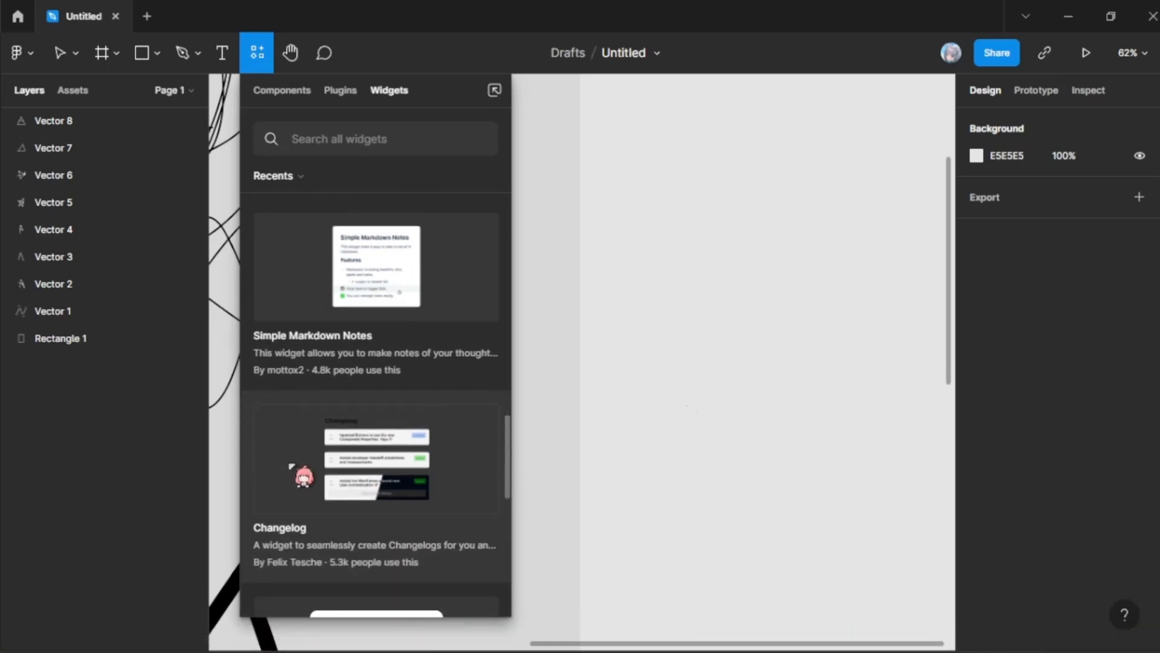
pyautogui.scroll(-7, 292, 466)
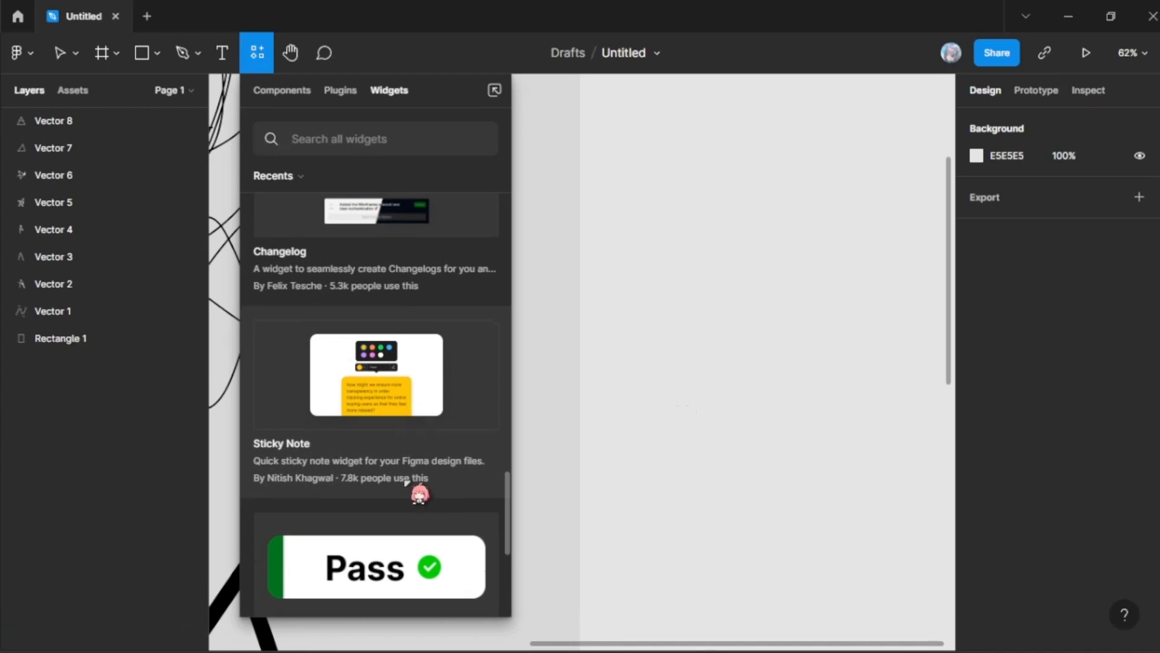
pyautogui.scroll(-2, 406, 482)
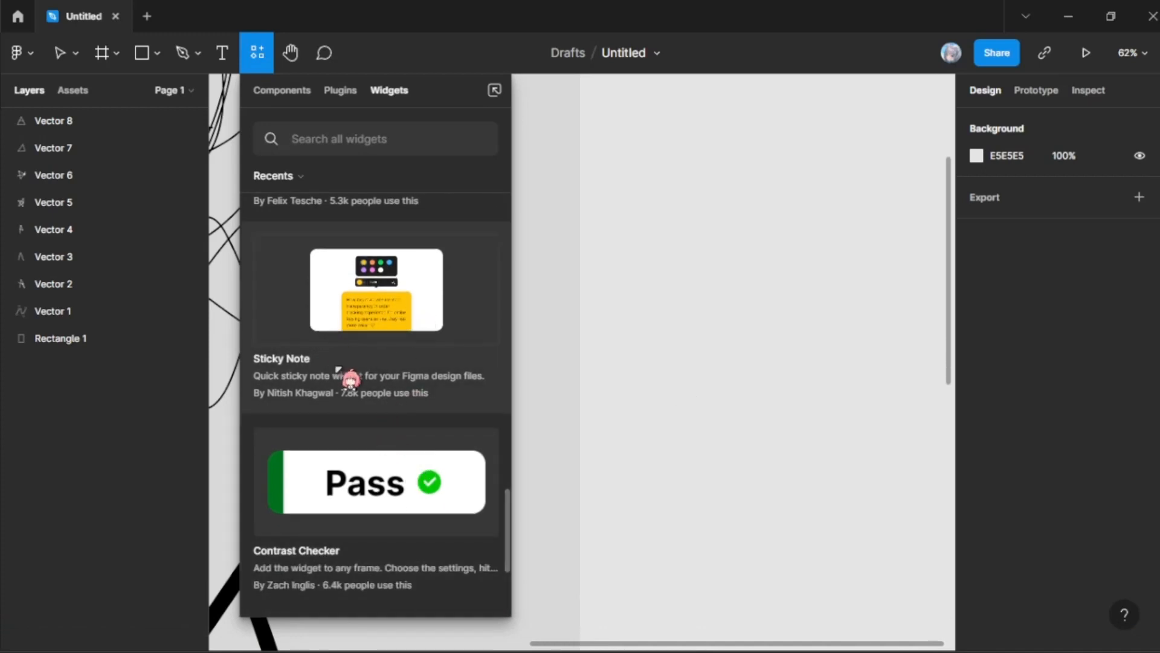
pyautogui.scroll(-5, 339, 369)
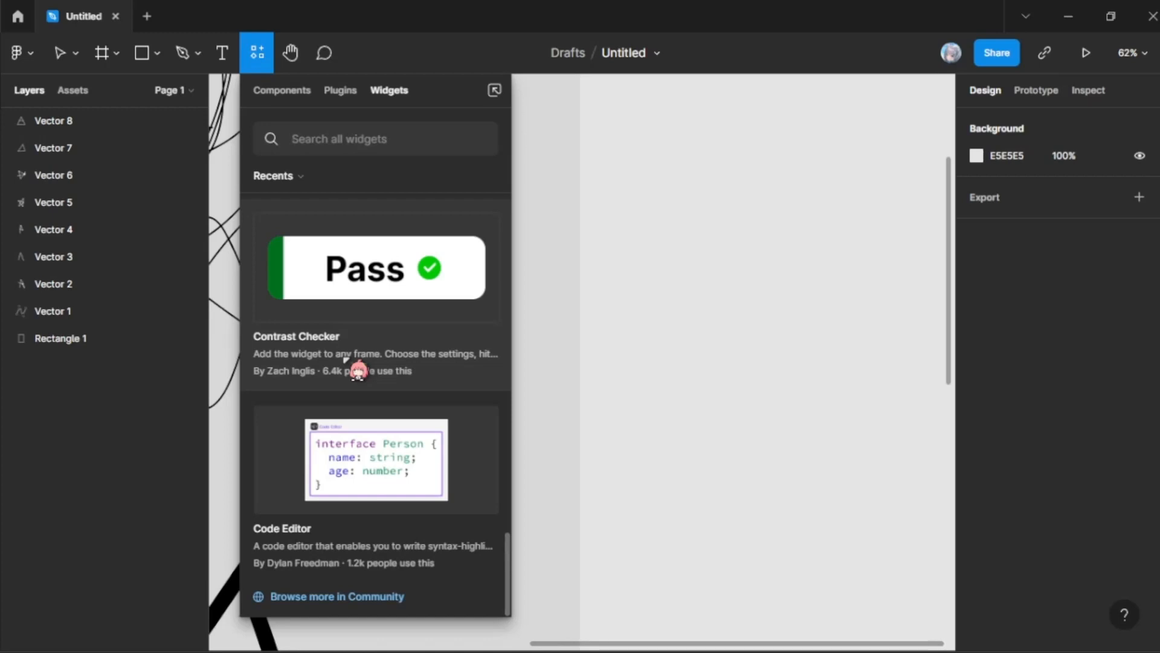
pyautogui.scroll(3, 268, 328)
pyautogui.scroll(-3, 270, 329)
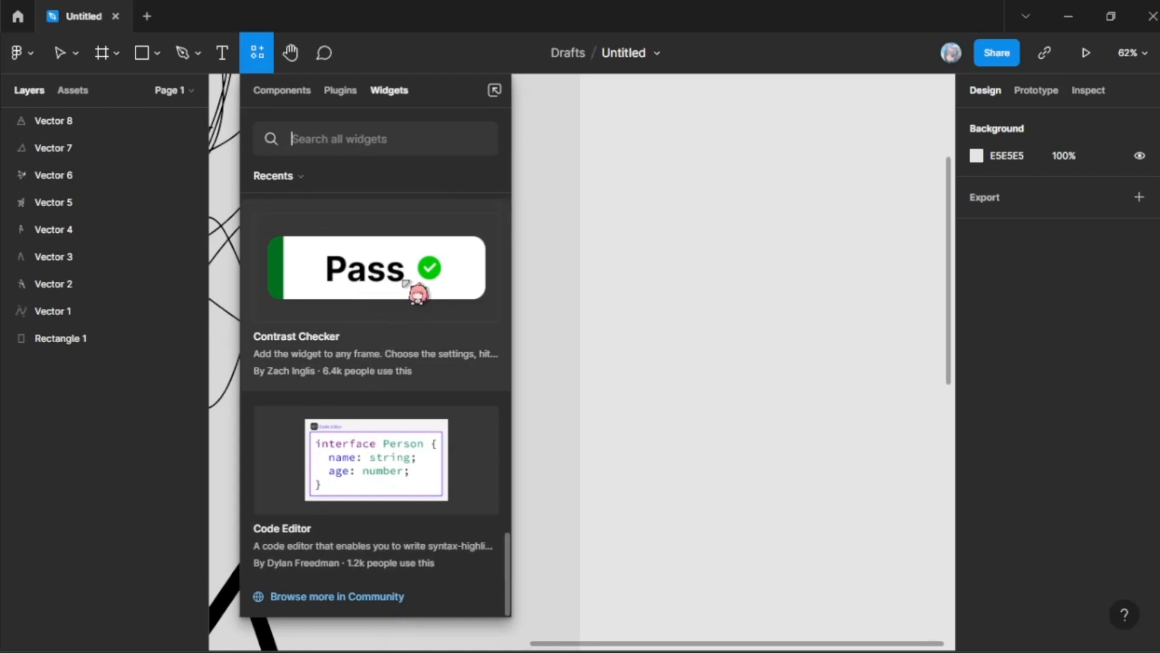
# Step: Try to add the Contrast Checker widget to the canvas, and delete its layer
pyautogui.click(411, 282)
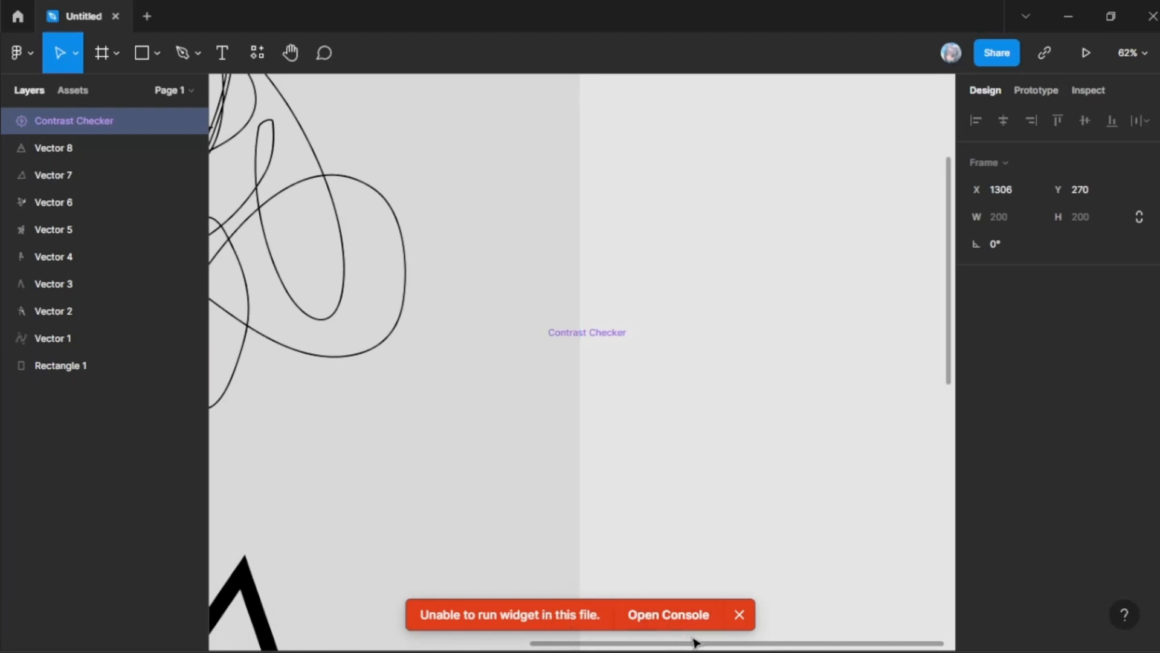
pyautogui.click(738, 615)
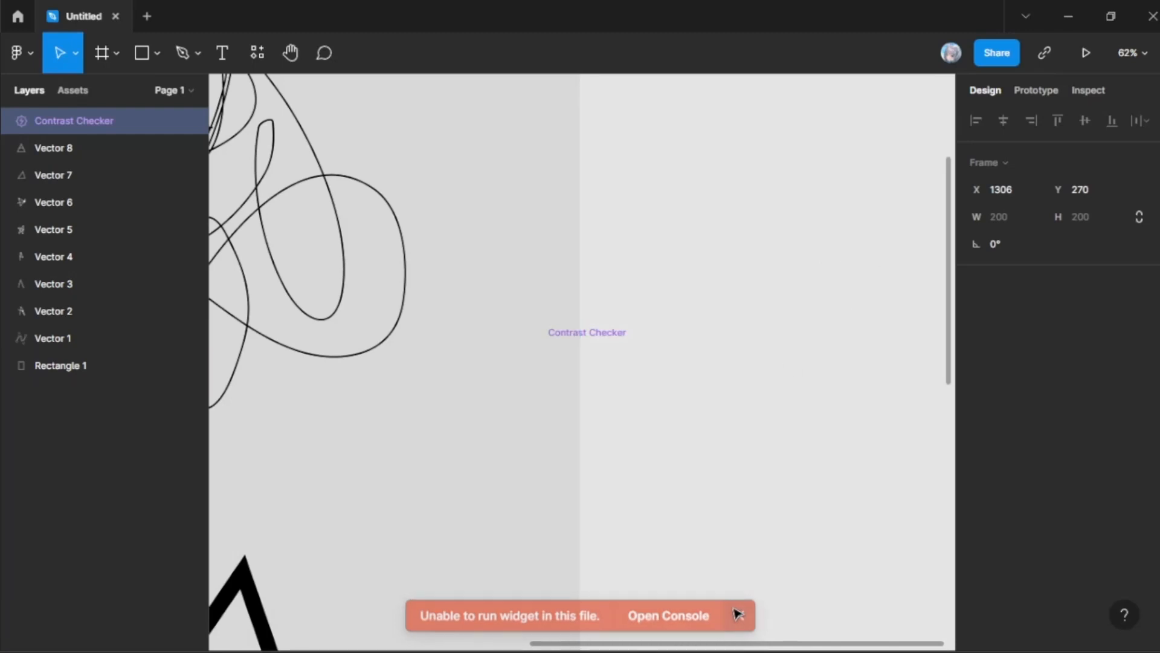
pyautogui.scroll(-2, 258, 191)
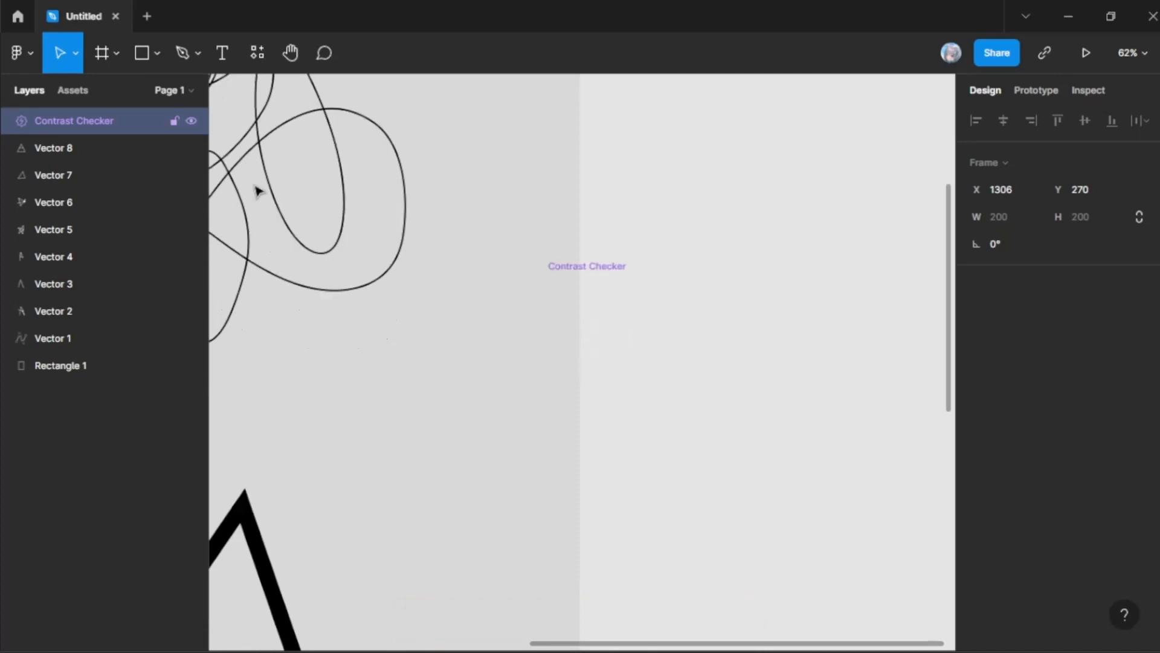
pyautogui.press('Delete')
# Step: Insert the Color Swatch widget from the community widgets, and move it onto the empty canvas beside the grey rectangle, at about X 1522, Y 55
pyautogui.click(238, 55)
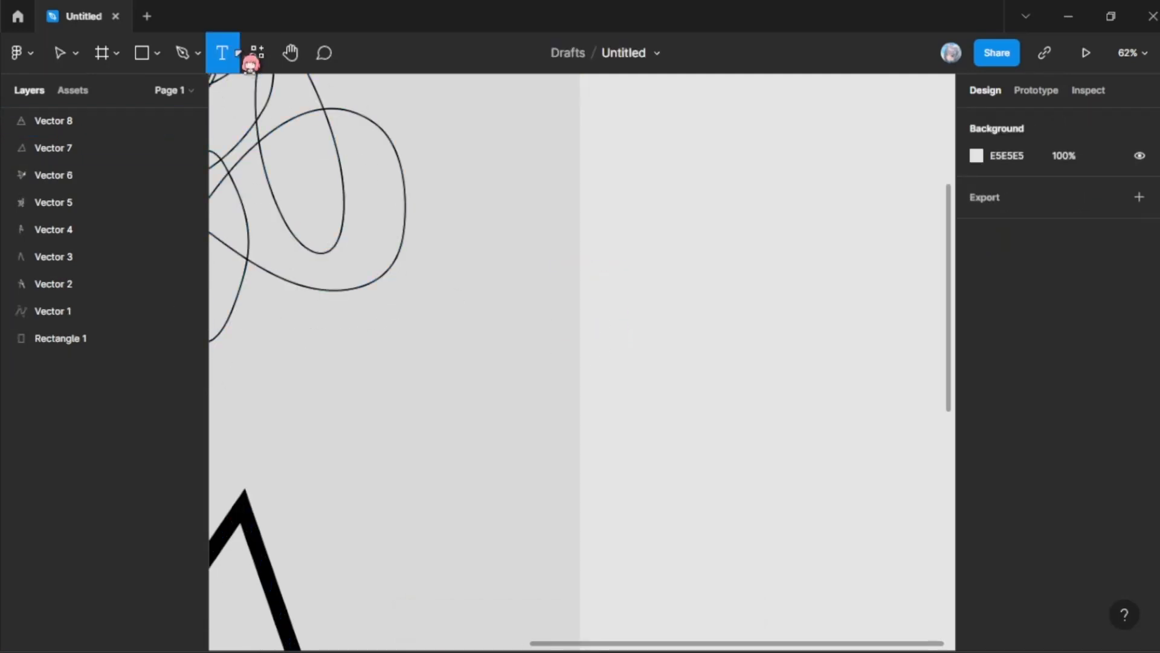
pyautogui.click(258, 53)
pyautogui.scroll(-4, 423, 290)
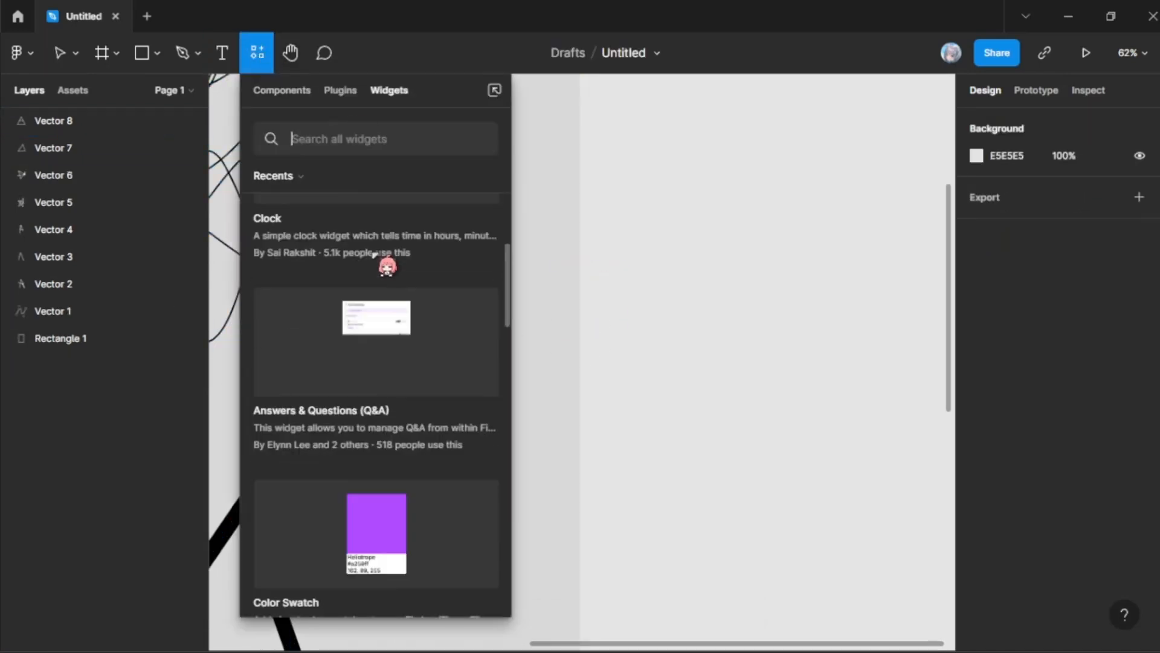
pyautogui.scroll(-5, 383, 264)
pyautogui.click(386, 303)
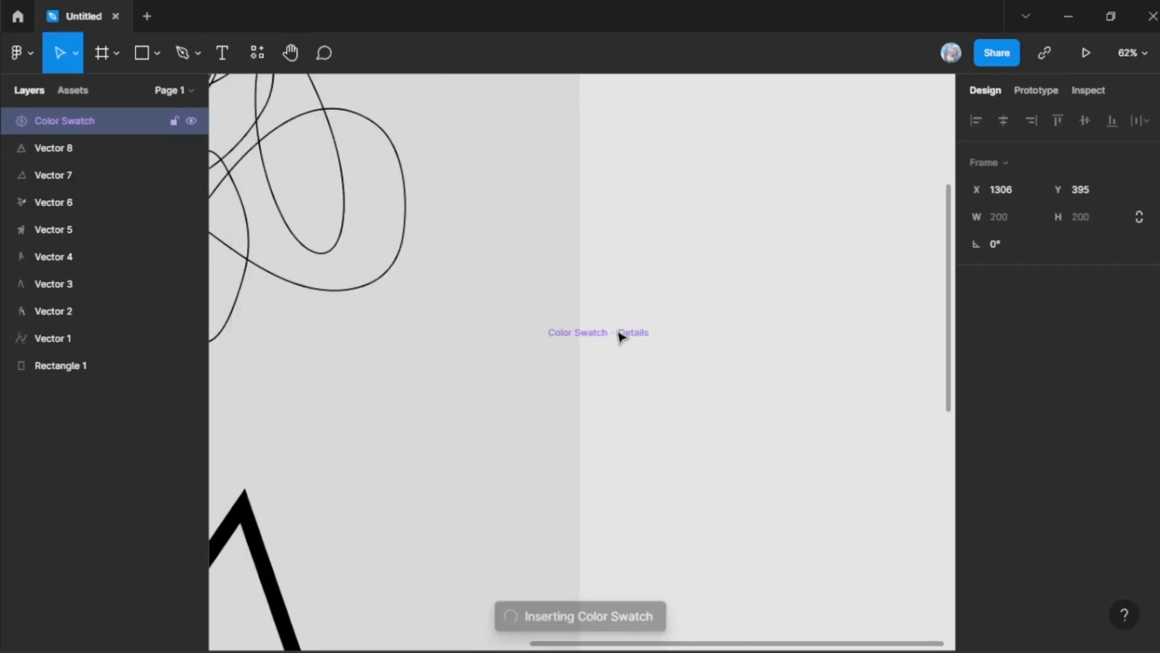
pyautogui.moveTo(615, 348); pyautogui.dragTo(729, 167)
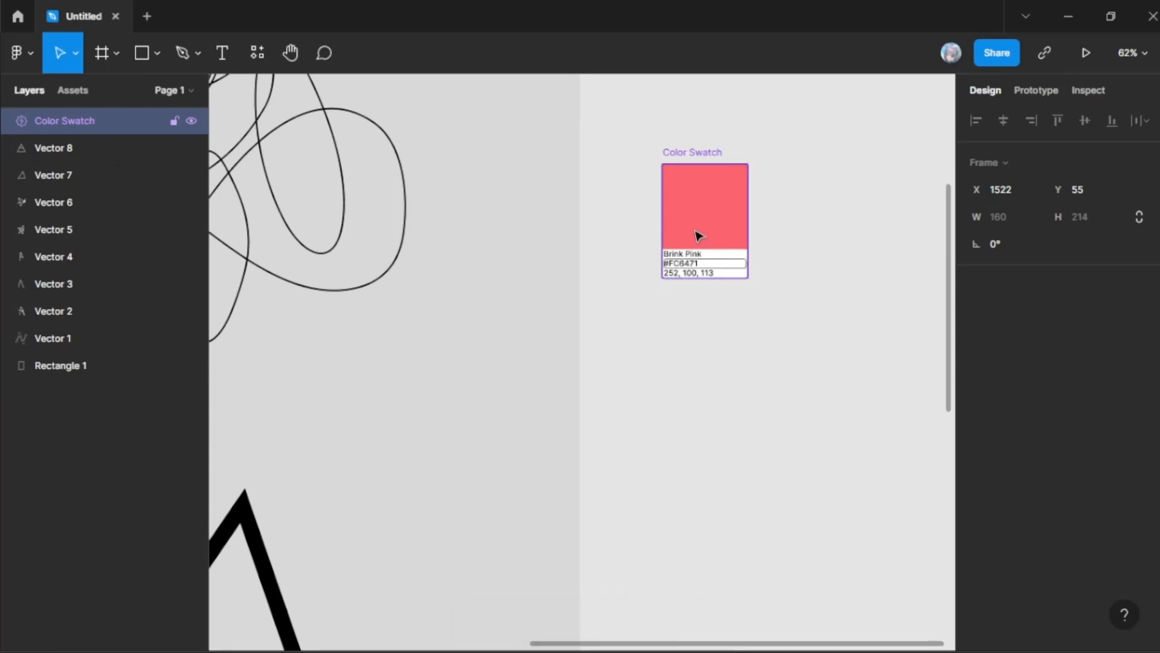
# Step: Set the Color Swatch widget's hex value to #1d1d1d, and delete the widget from the canvas
pyautogui.click(701, 263)
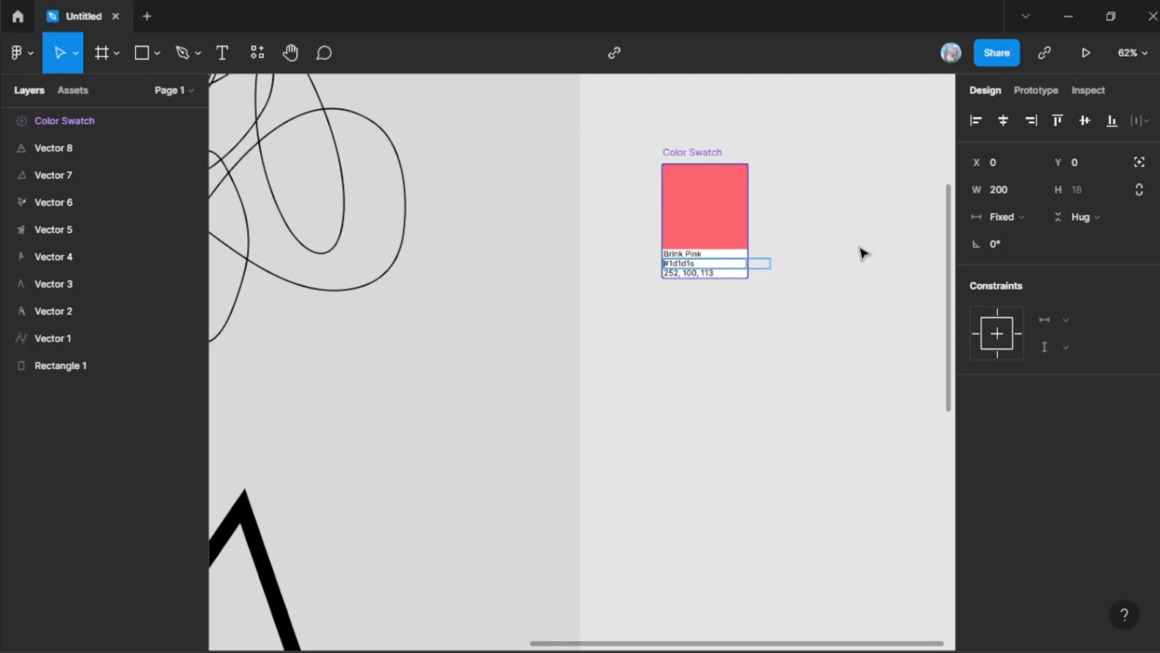
pyautogui.press('Escape')
pyautogui.press('Escape')
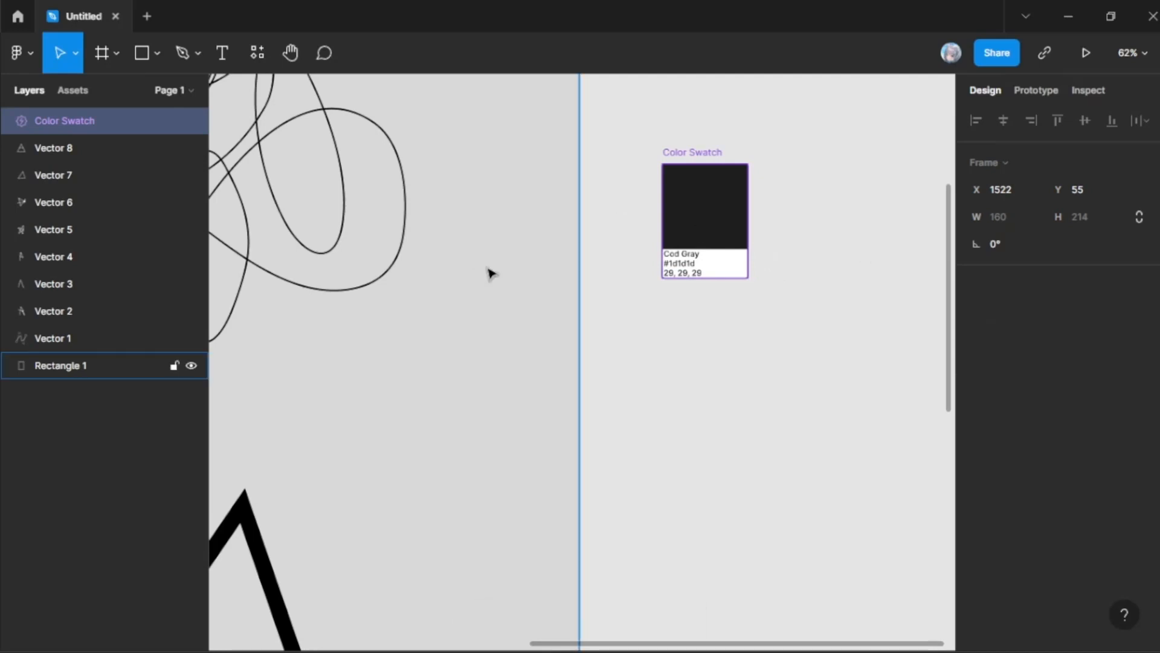
pyautogui.moveTo(611, 128); pyautogui.dragTo(746, 319)
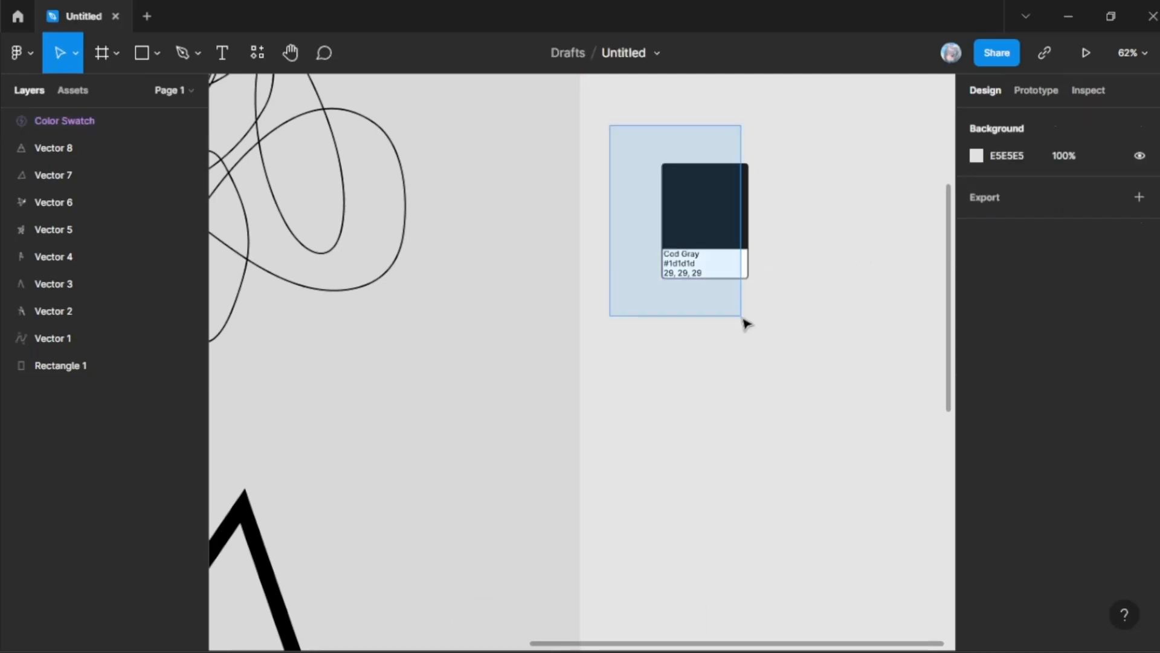
pyautogui.scroll(1, 698, 279)
pyautogui.scroll(2, 698, 279)
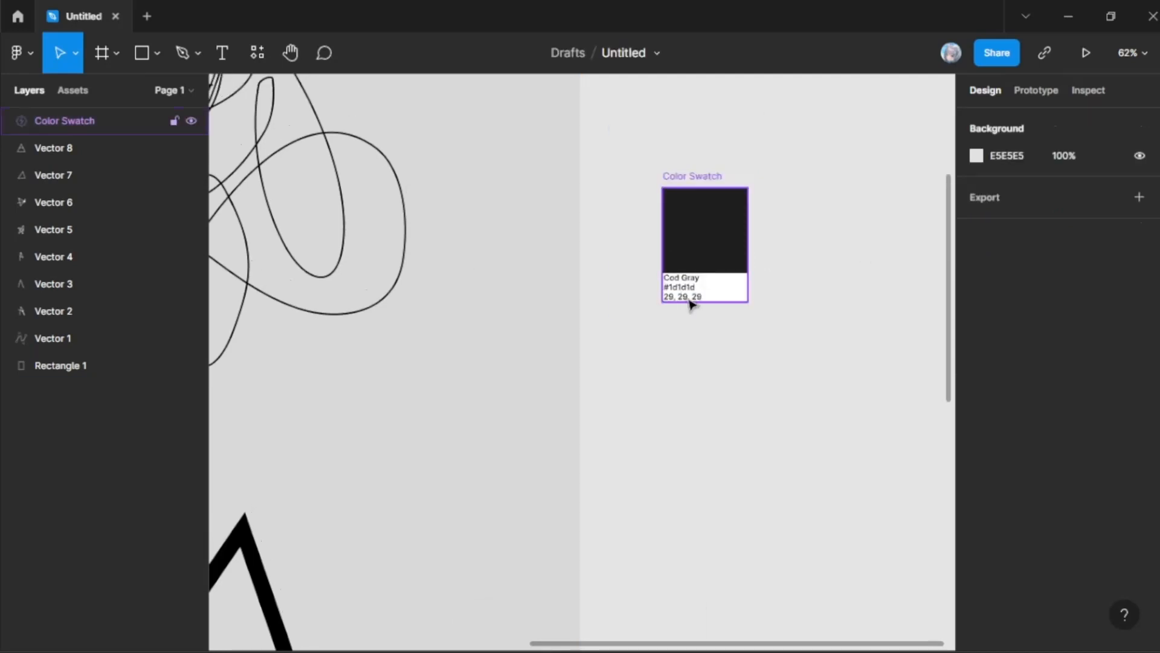
pyautogui.click(702, 198)
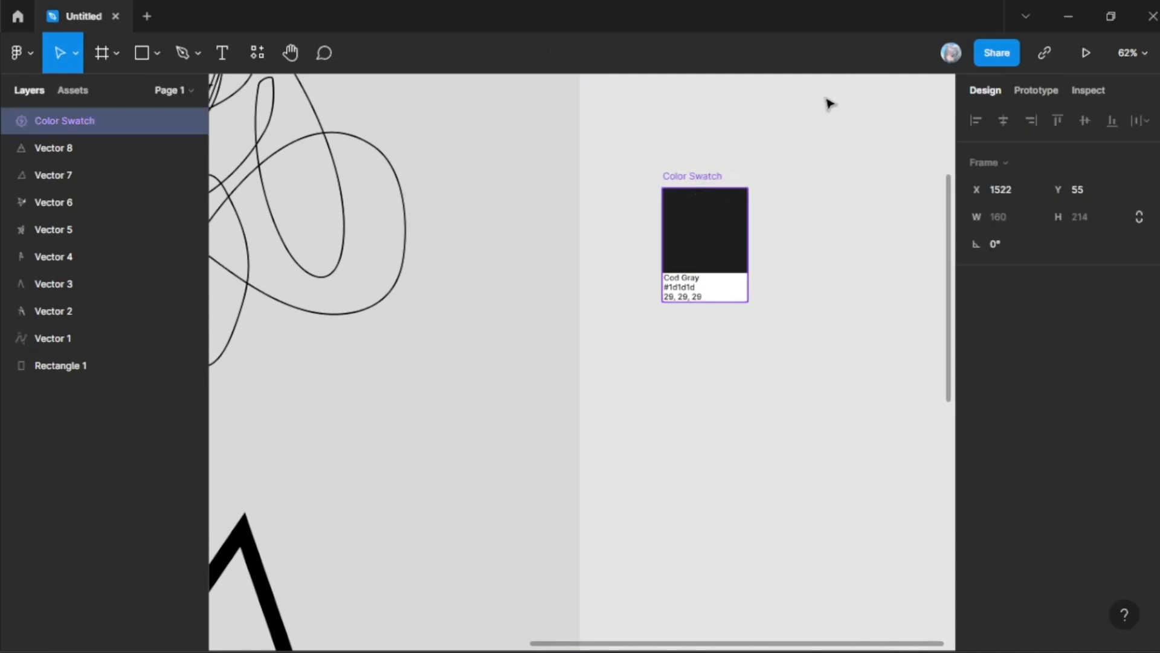
pyautogui.press('Delete')
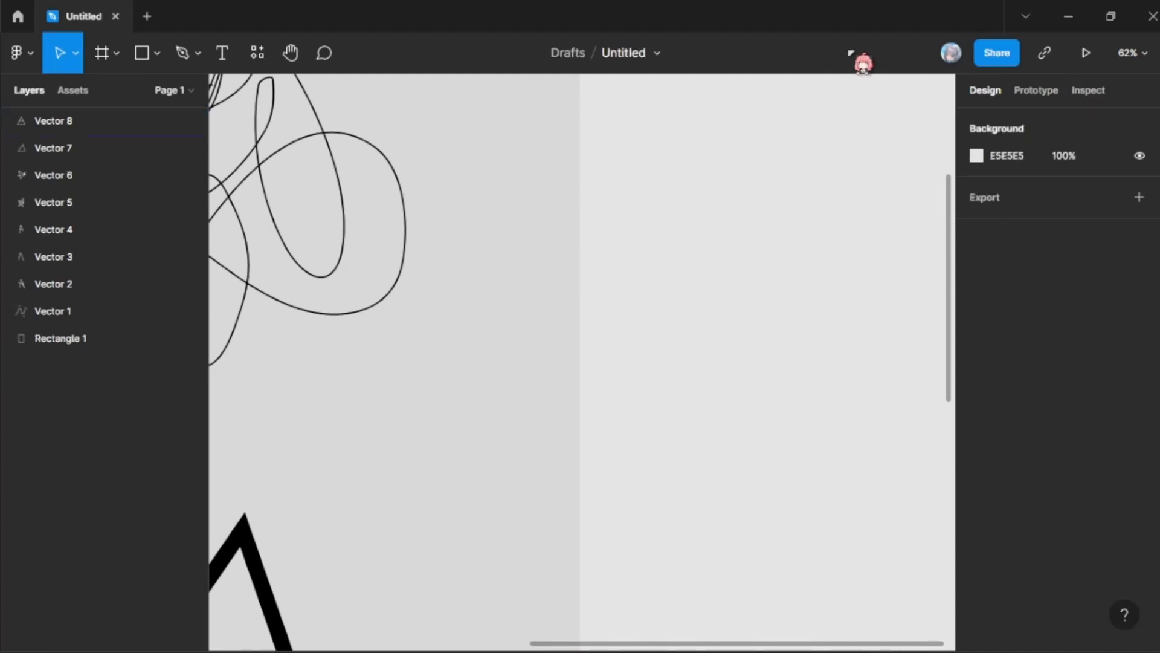
# Step: Pan around the canvas with the Hand tool, viewing the scribble, the thick triangles and the pencil sketches
pyautogui.click(292, 57)
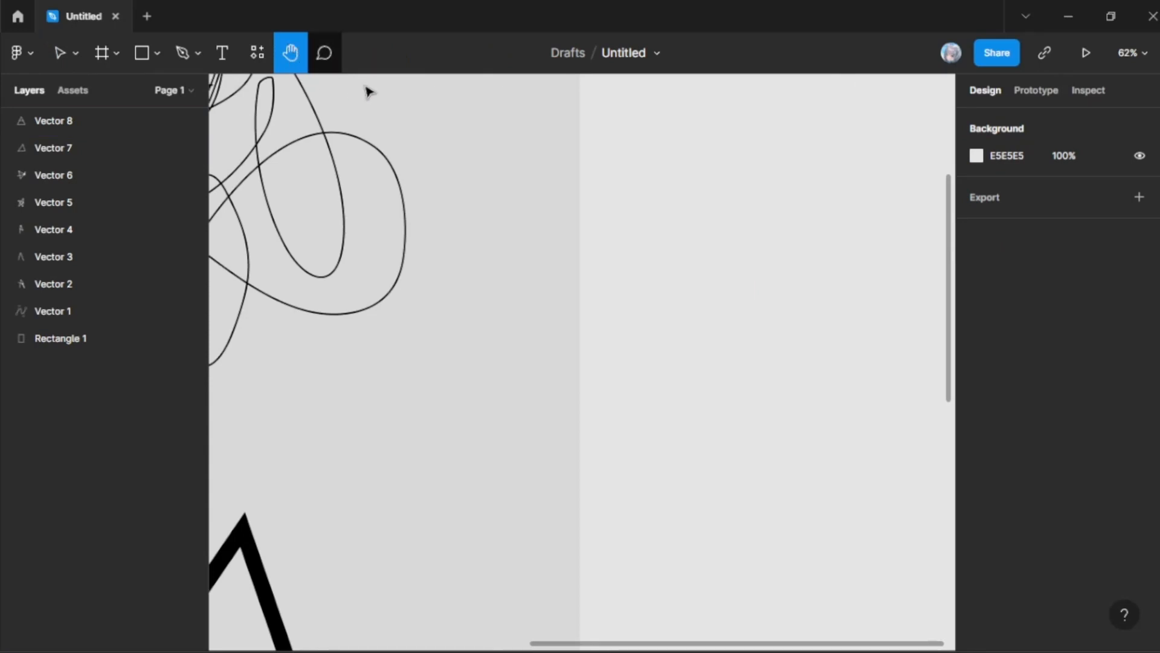
pyautogui.hscroll(-4, 371, 91)
pyautogui.scroll(-5, 371, 90)
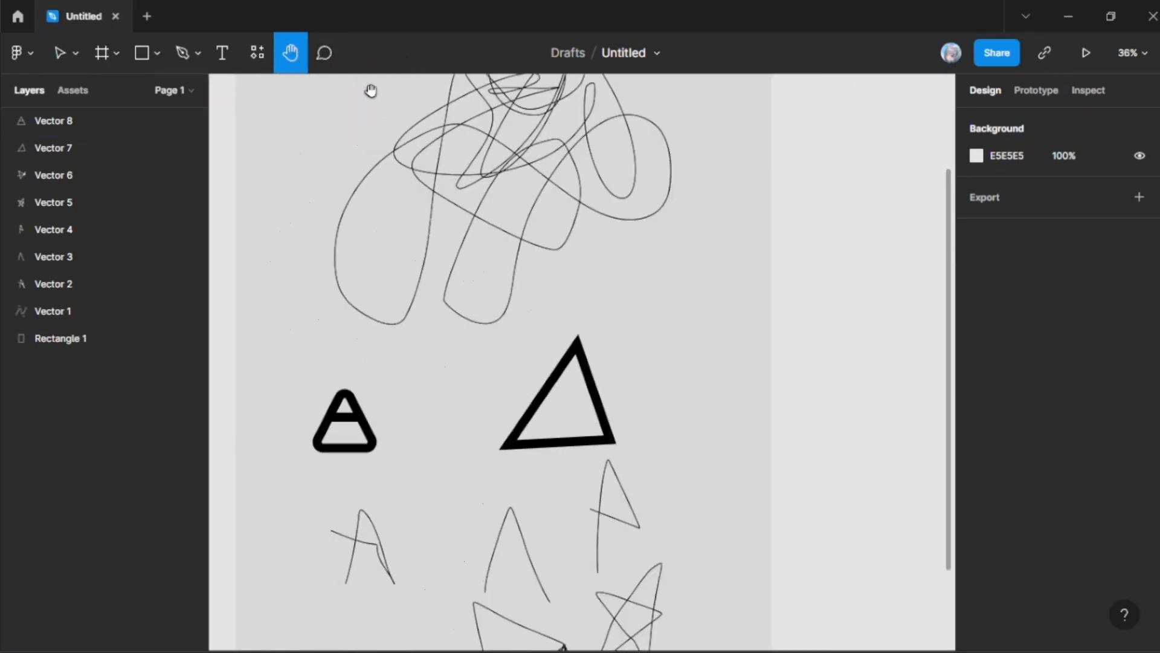
pyautogui.moveTo(293, 196); pyautogui.dragTo(334, 310)
pyautogui.moveTo(552, 279); pyautogui.dragTo(605, 250)
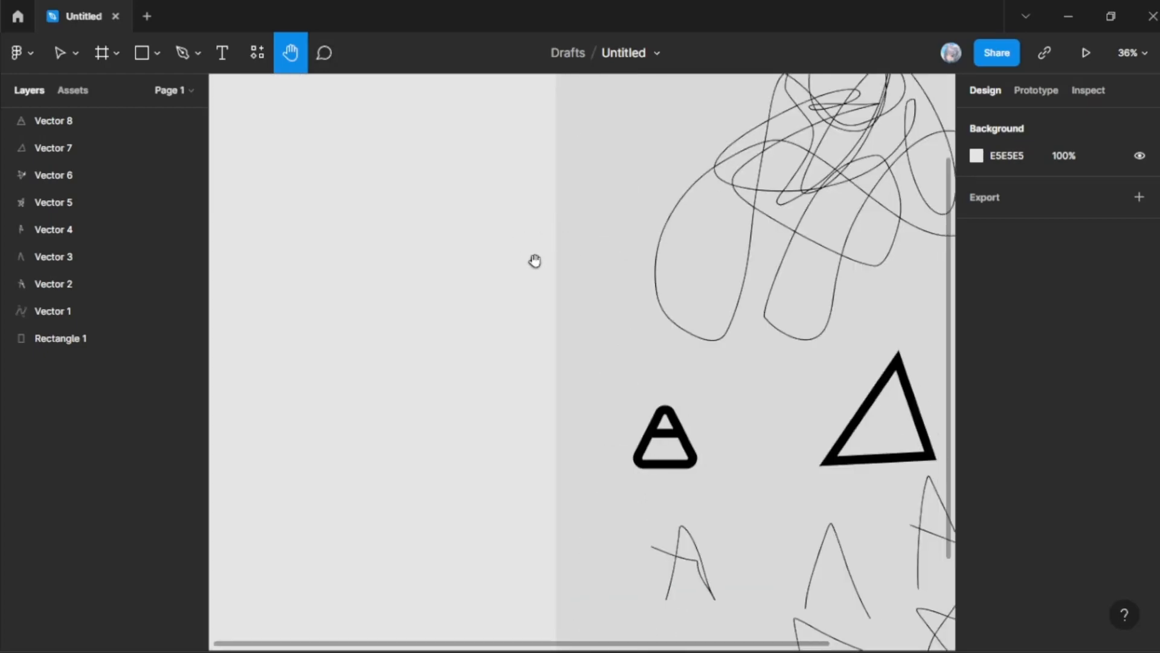
pyautogui.moveTo(352, 154); pyautogui.dragTo(88, 193)
pyautogui.moveTo(253, 231); pyautogui.dragTo(656, 253)
pyautogui.moveTo(751, 298); pyautogui.dragTo(517, 296)
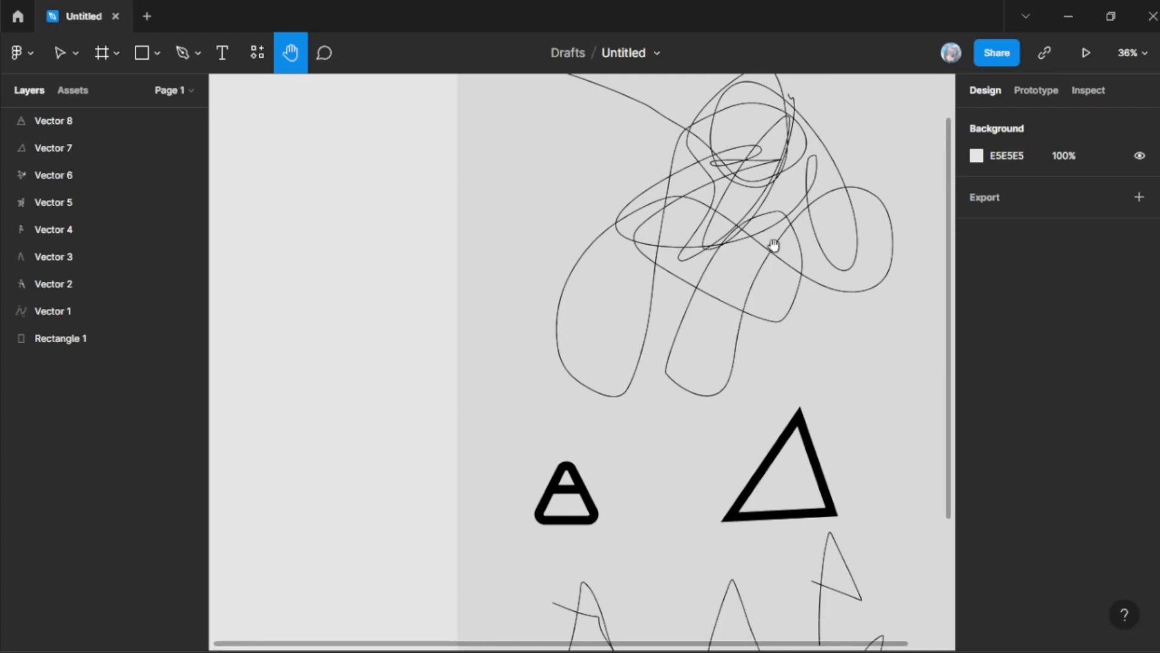
pyautogui.moveTo(813, 287); pyautogui.dragTo(485, 240)
pyautogui.moveTo(326, 260); pyautogui.dragTo(659, 317)
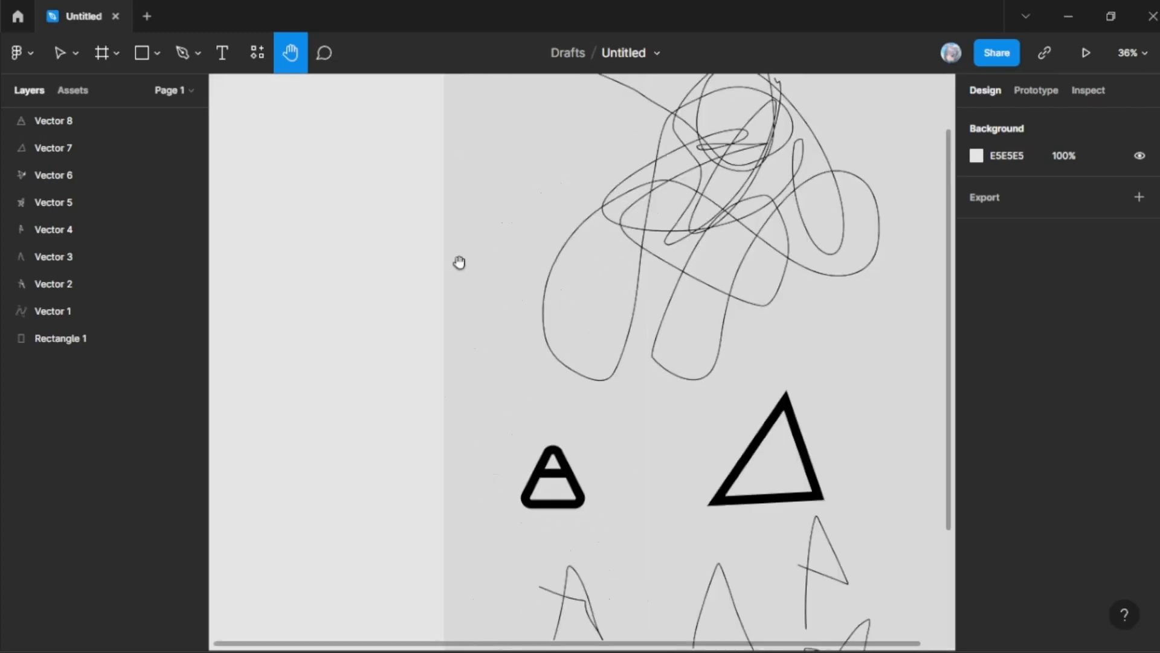
pyautogui.moveTo(362, 245); pyautogui.dragTo(492, 223)
pyautogui.moveTo(569, 254); pyautogui.dragTo(453, 217)
pyautogui.moveTo(612, 263); pyautogui.dragTo(306, 242)
pyautogui.moveTo(591, 323); pyautogui.dragTo(531, 335)
pyautogui.moveTo(430, 270); pyautogui.dragTo(729, 394)
pyautogui.moveTo(559, 225); pyautogui.dragTo(468, 100)
pyautogui.moveTo(545, 276); pyautogui.dragTo(506, 96)
pyautogui.moveTo(402, 295); pyautogui.dragTo(482, 332)
pyautogui.moveTo(485, 162); pyautogui.dragTo(516, 362)
pyautogui.moveTo(441, 214); pyautogui.dragTo(438, 280)
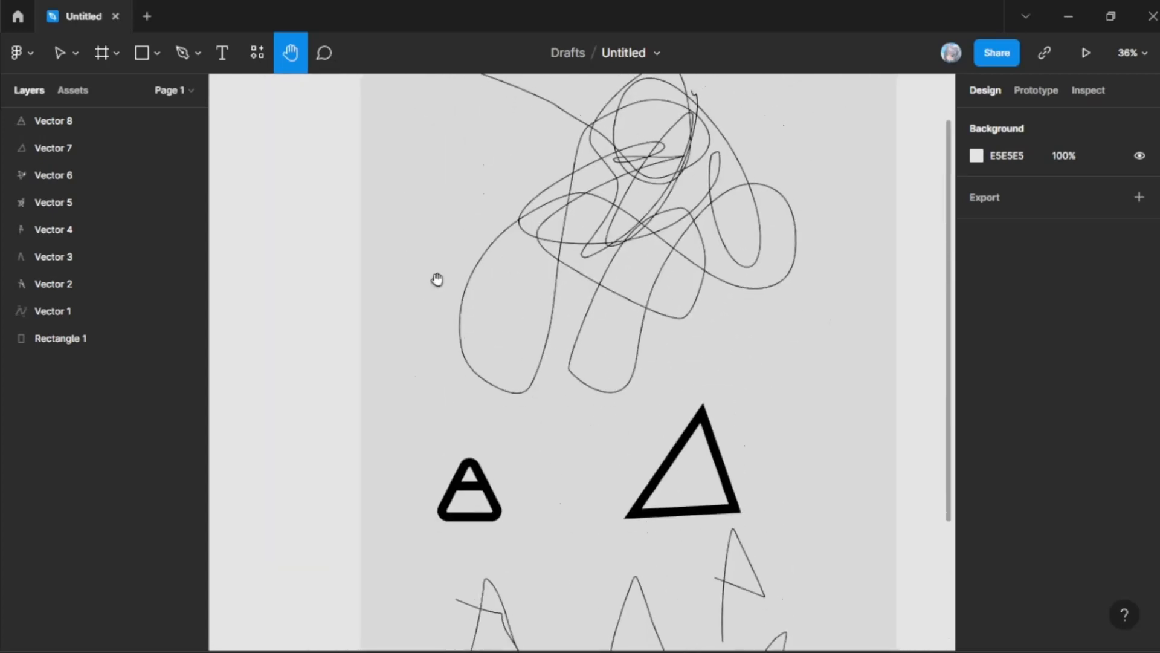
pyautogui.moveTo(451, 417); pyautogui.dragTo(400, 284)
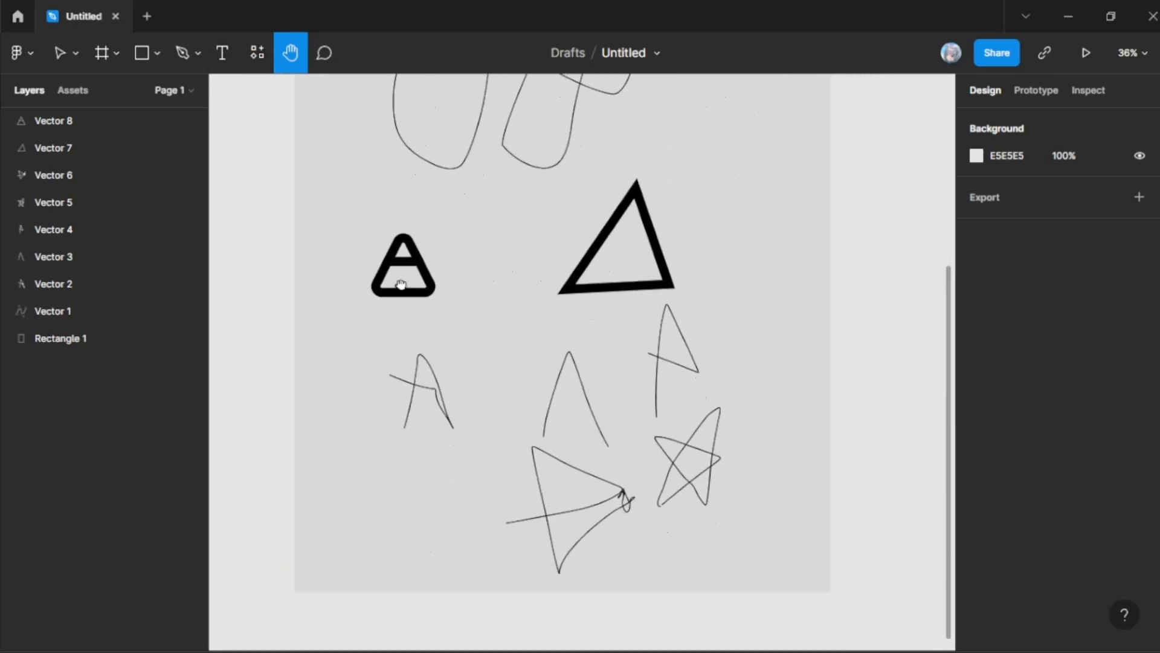
# Step: Start a comment on the grey rectangle, beside the large triangle's tip, with the text "ohh ini design nya jelek"
pyautogui.click(330, 67)
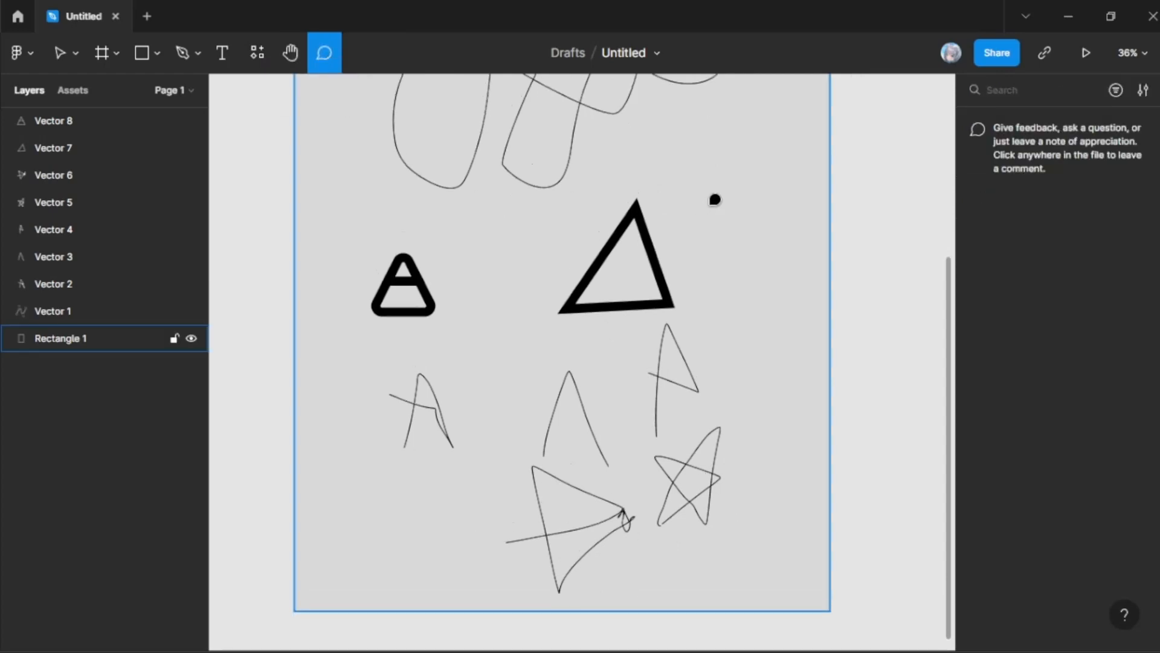
pyautogui.scroll(5, 715, 197)
pyautogui.scroll(-3, 772, 210)
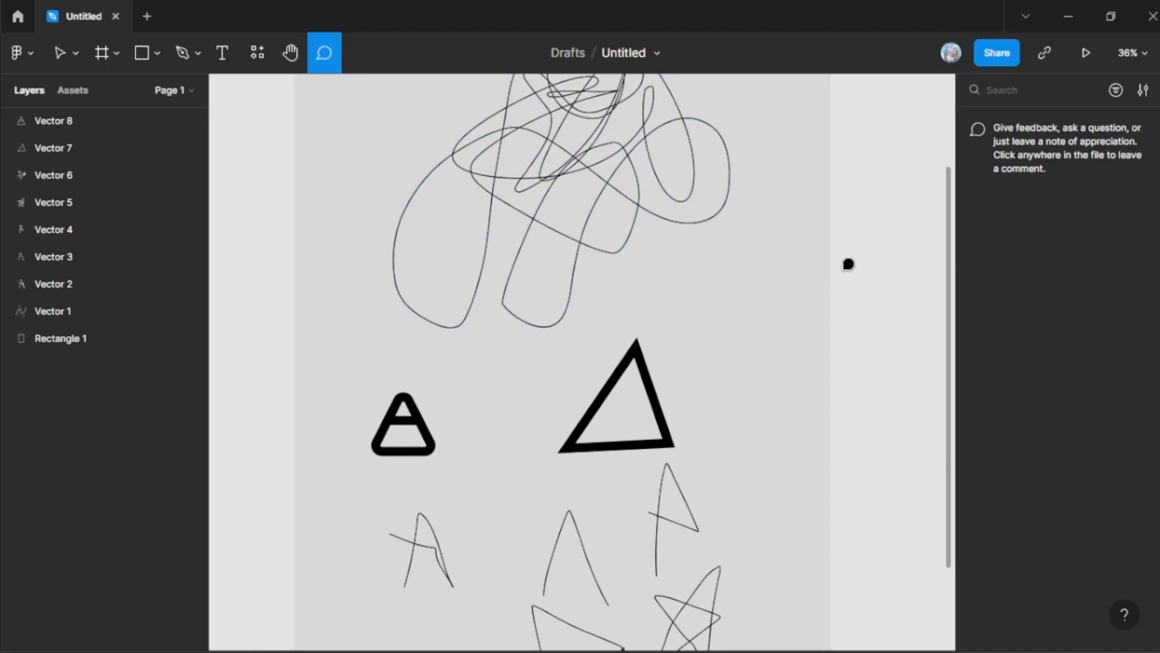
pyautogui.scroll(1, 719, 254)
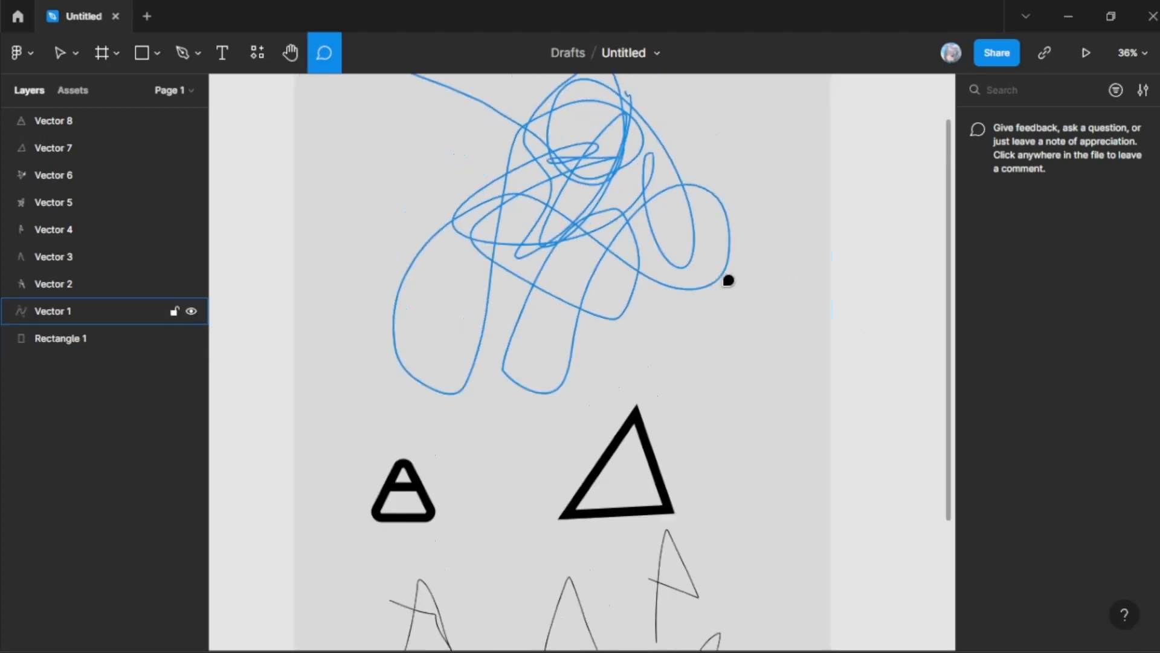
pyautogui.click(786, 379)
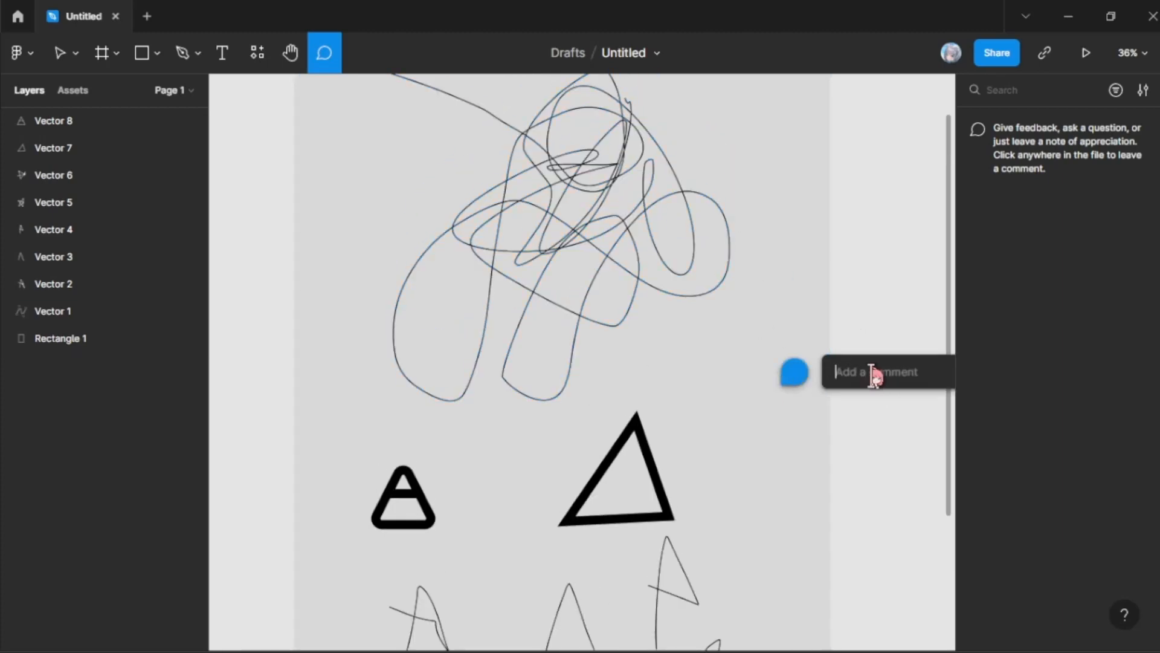
pyautogui.write('ohh ini')
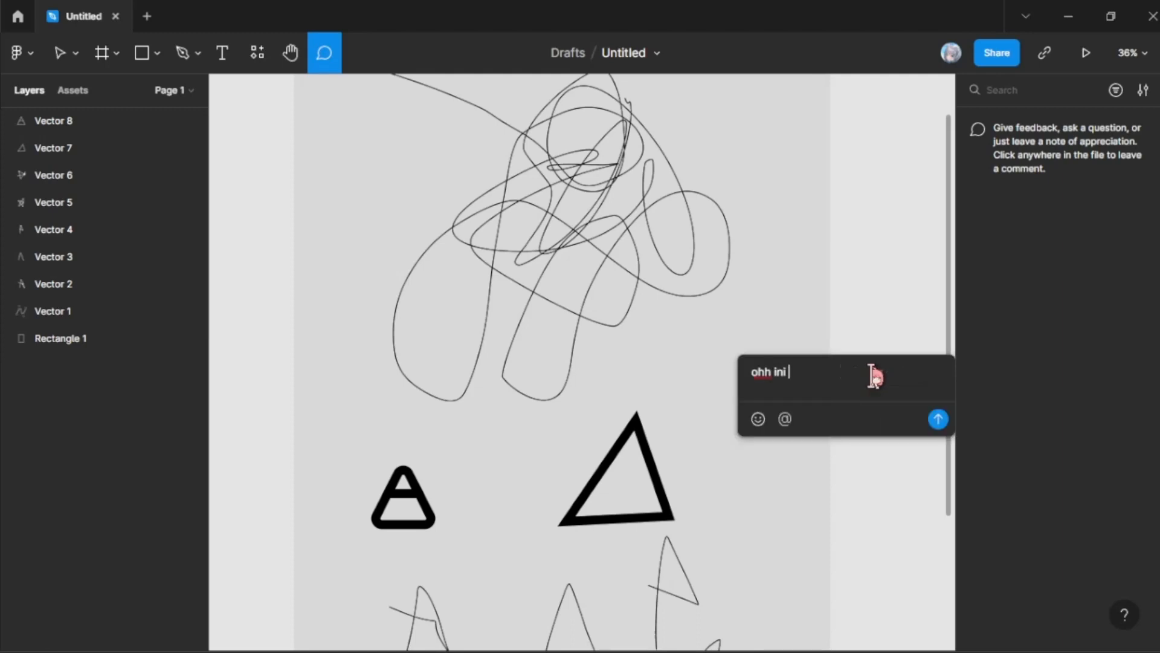
pyautogui.write(' design nya jelek')
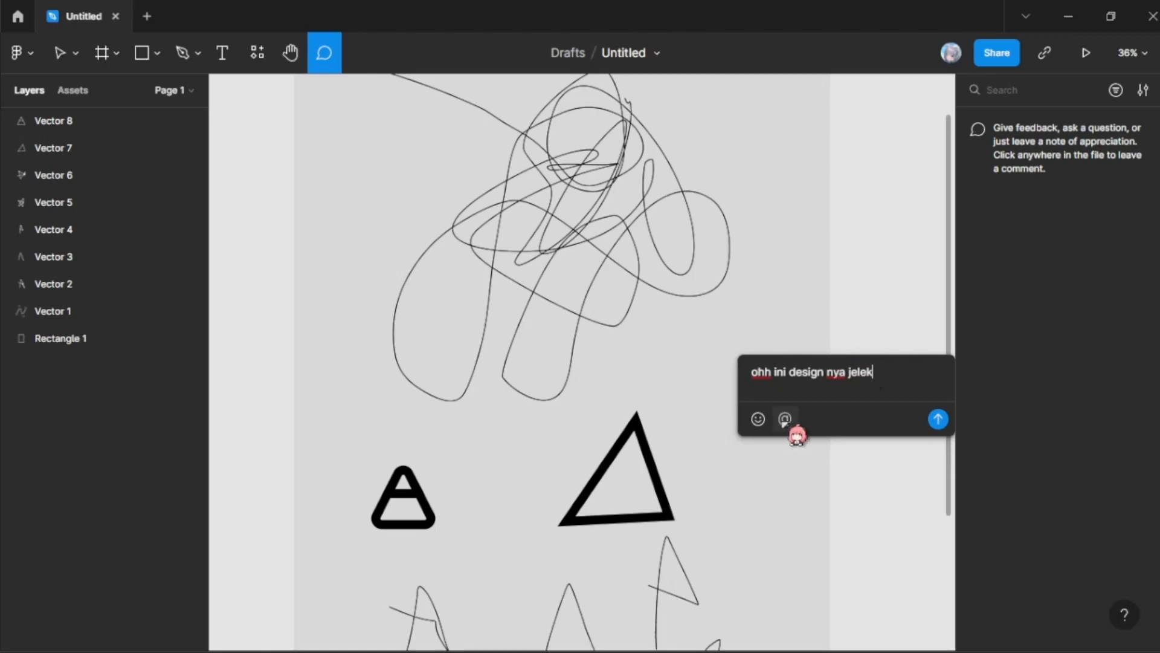
# Step: Mention the account holder in the comment, placing the mention on its own line below the text
pyautogui.click(785, 419)
pyautogui.click(820, 450)
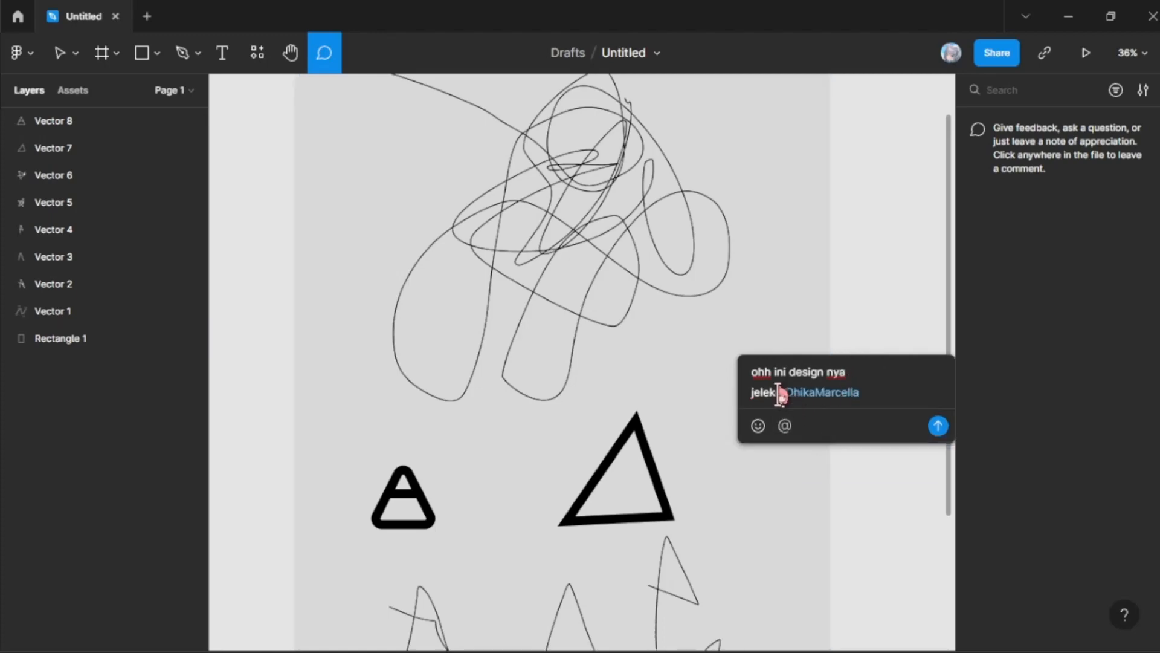
pyautogui.click(778, 394)
pyautogui.click(847, 393)
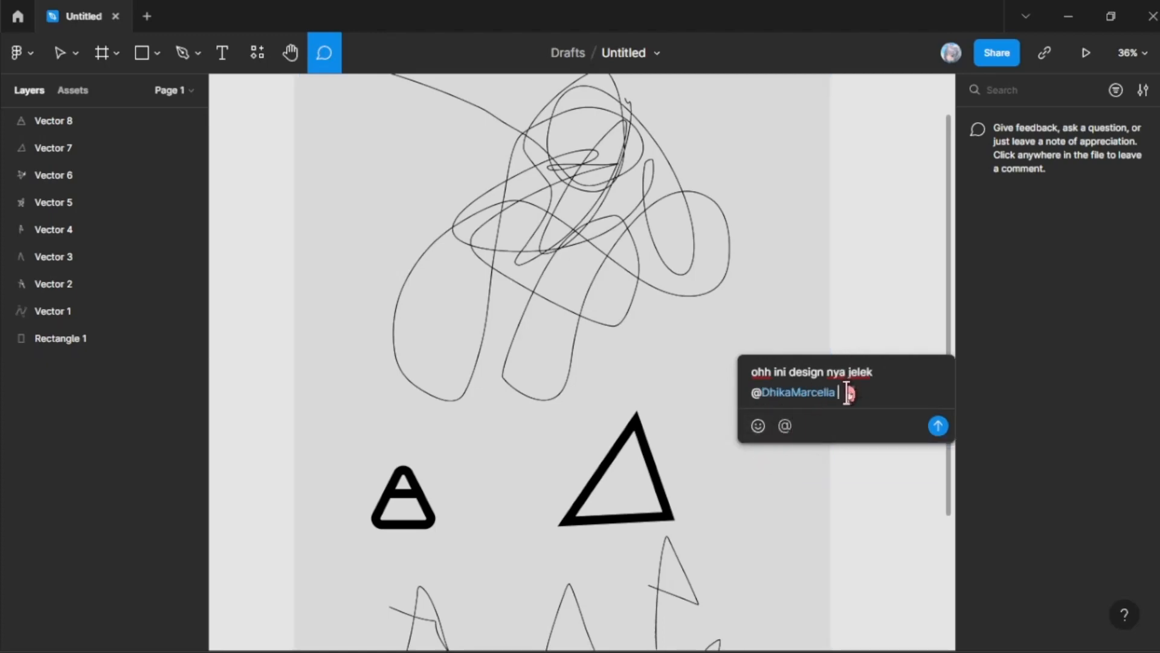
# Step: Add the stuck_out_tongue and stuck_out_tongue_winking_eye emojis to the end of the comment, and post it
pyautogui.click(759, 426)
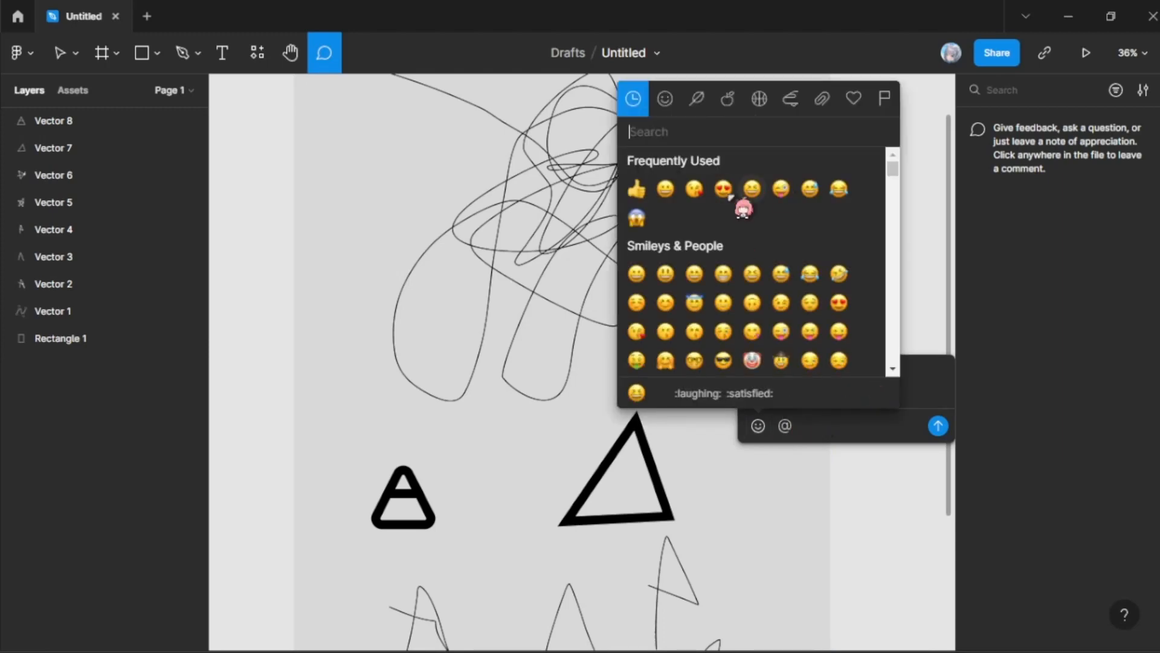
pyautogui.scroll(-3, 744, 209)
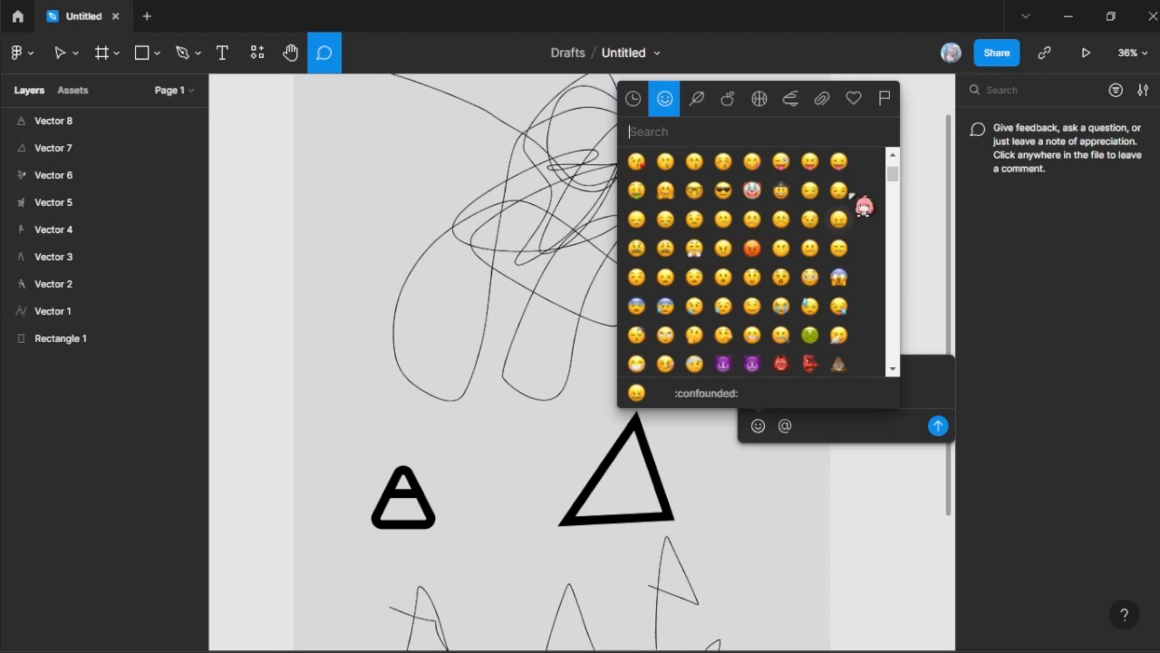
pyautogui.click(839, 162)
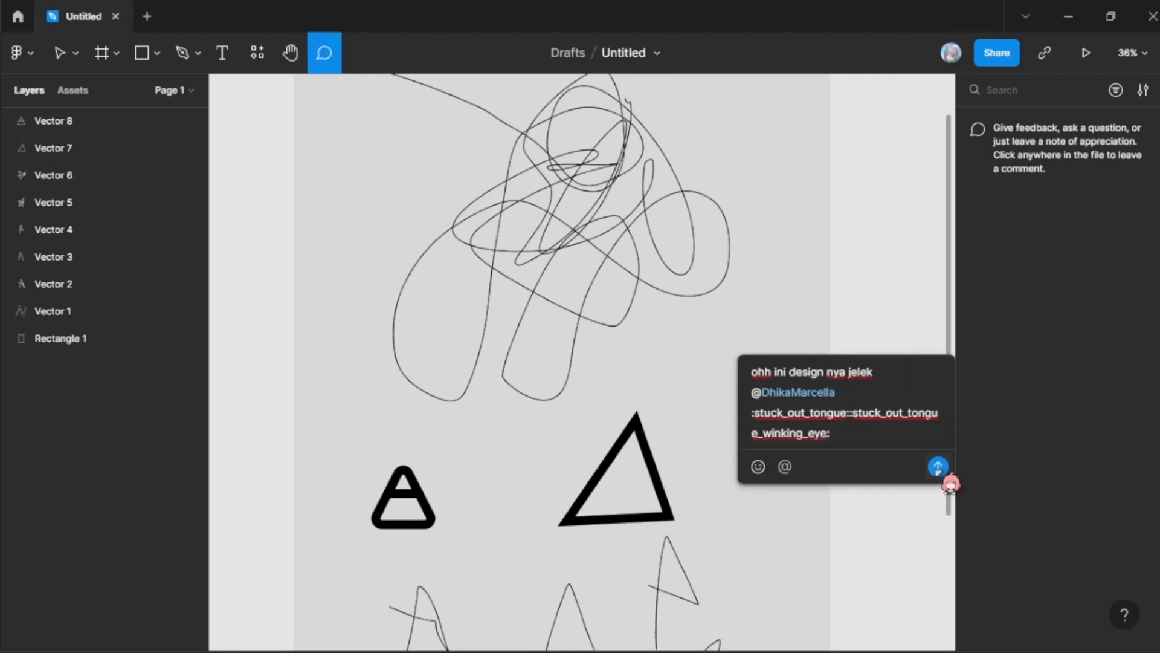
pyautogui.click(938, 467)
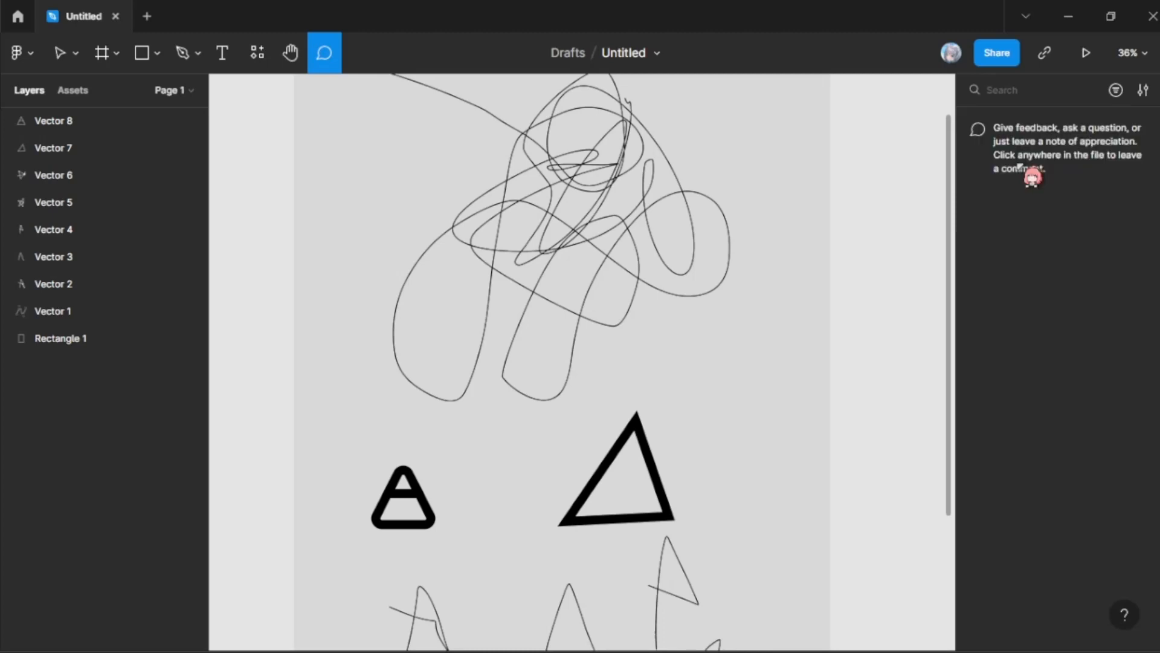
# Step: Post a new comment reading "hduaid" near the grey rectangle's edge, above the large triangle's level, and open its thread
pyautogui.click(812, 343)
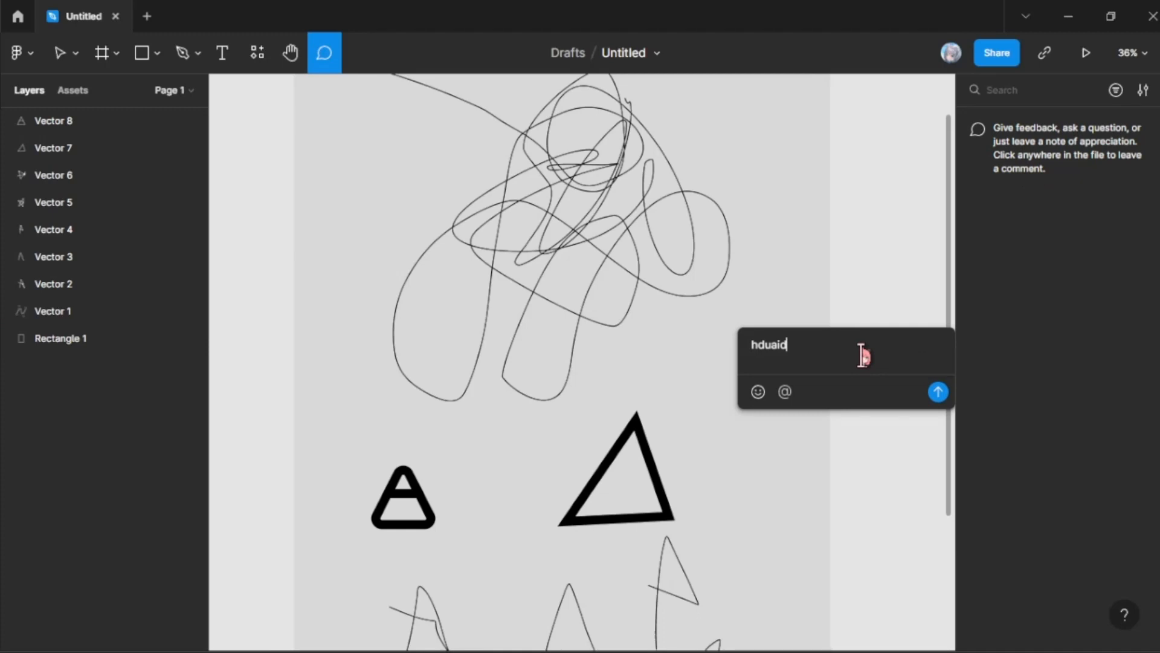
pyautogui.press('Return')
pyautogui.click(795, 359)
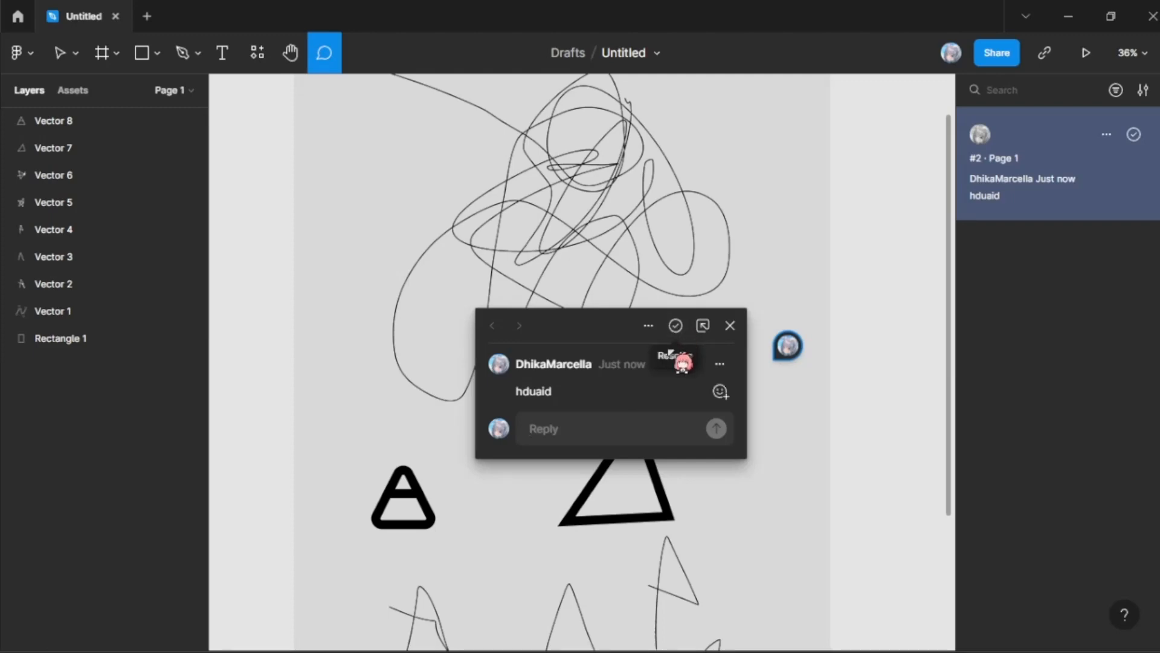
# Step: Dock the "hduaid" comment thread to the side, and mark it as resolved
pyautogui.click(703, 325)
pyautogui.scroll(3, 471, 295)
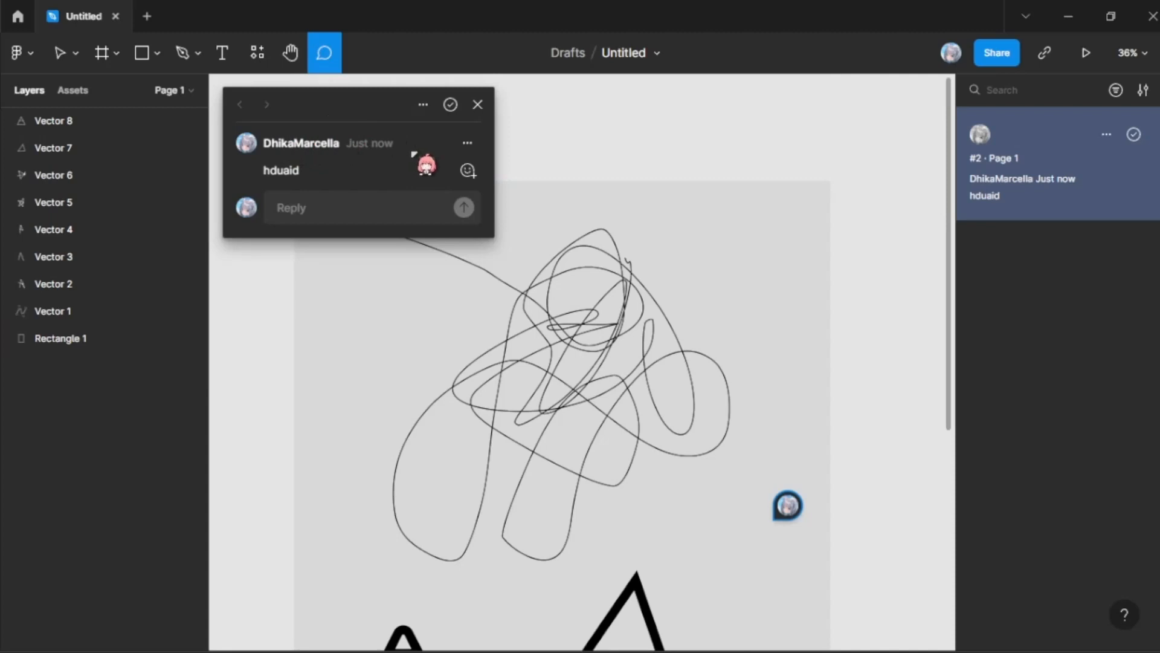
pyautogui.click(428, 108)
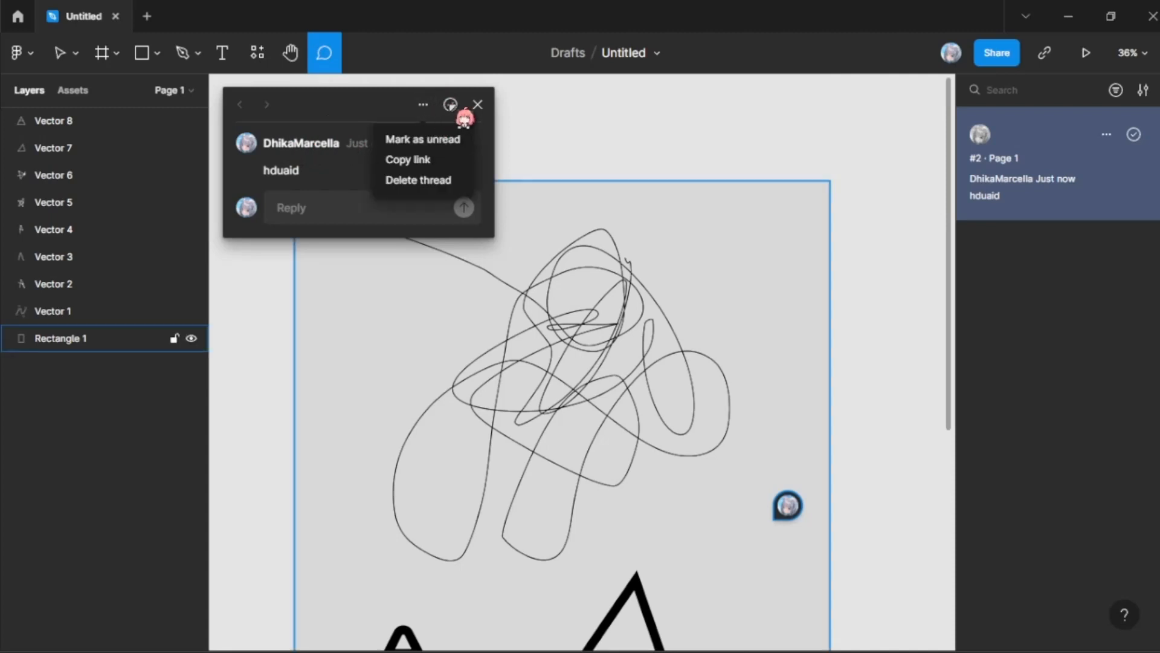
pyautogui.click(403, 102)
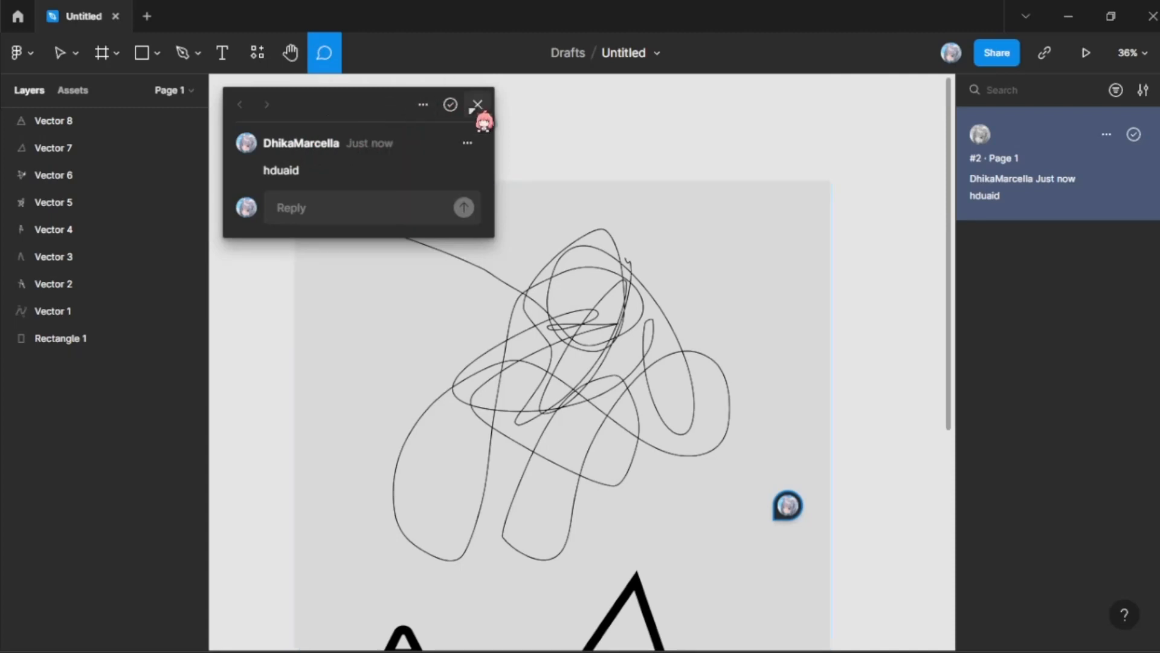
pyautogui.click(450, 104)
pyautogui.scroll(-6, 783, 446)
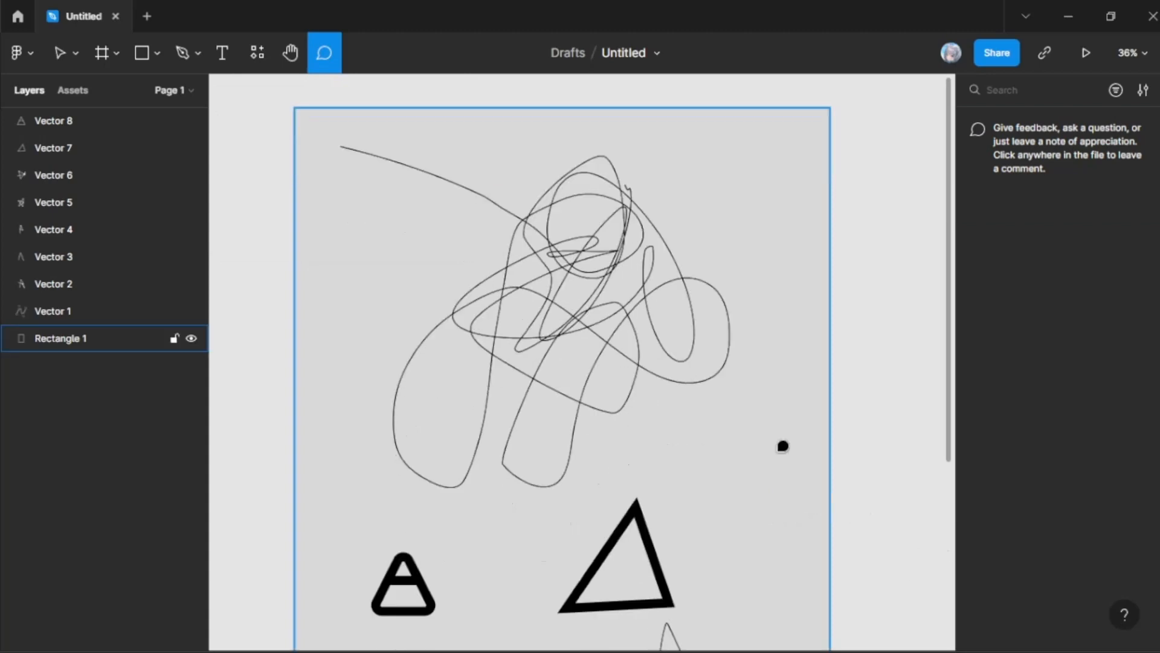
# Step: Open the main menu to view its command categories, from File and Edit down to Help and account
pyautogui.scroll(3, 783, 446)
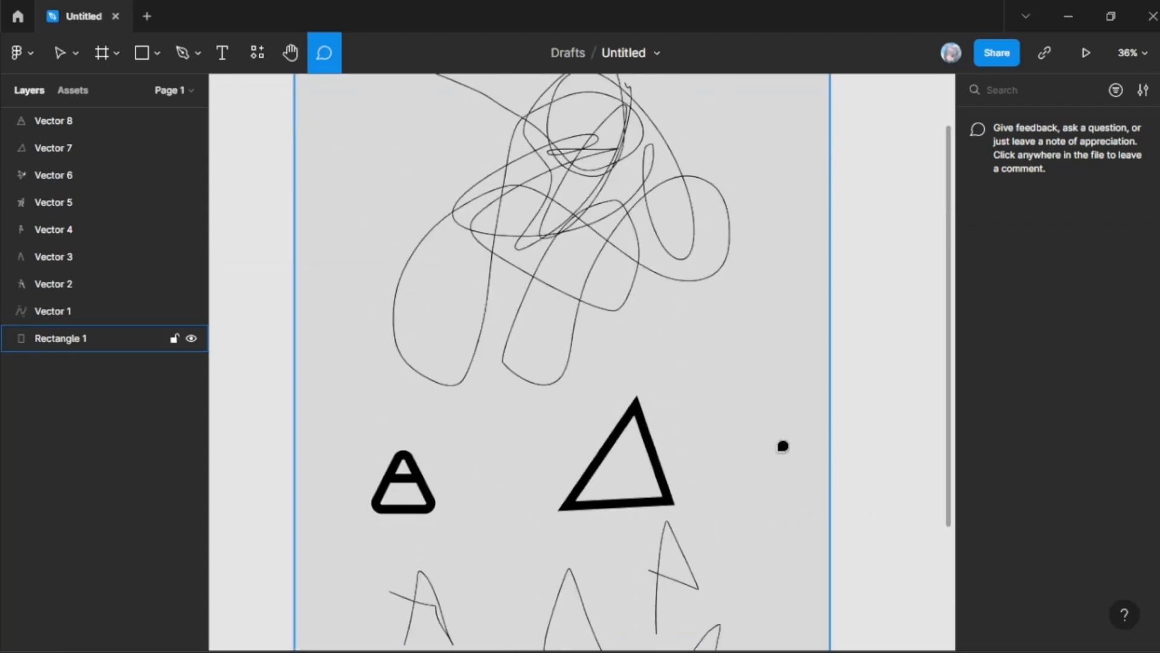
pyautogui.scroll(7, 748, 389)
pyautogui.scroll(-8, 735, 379)
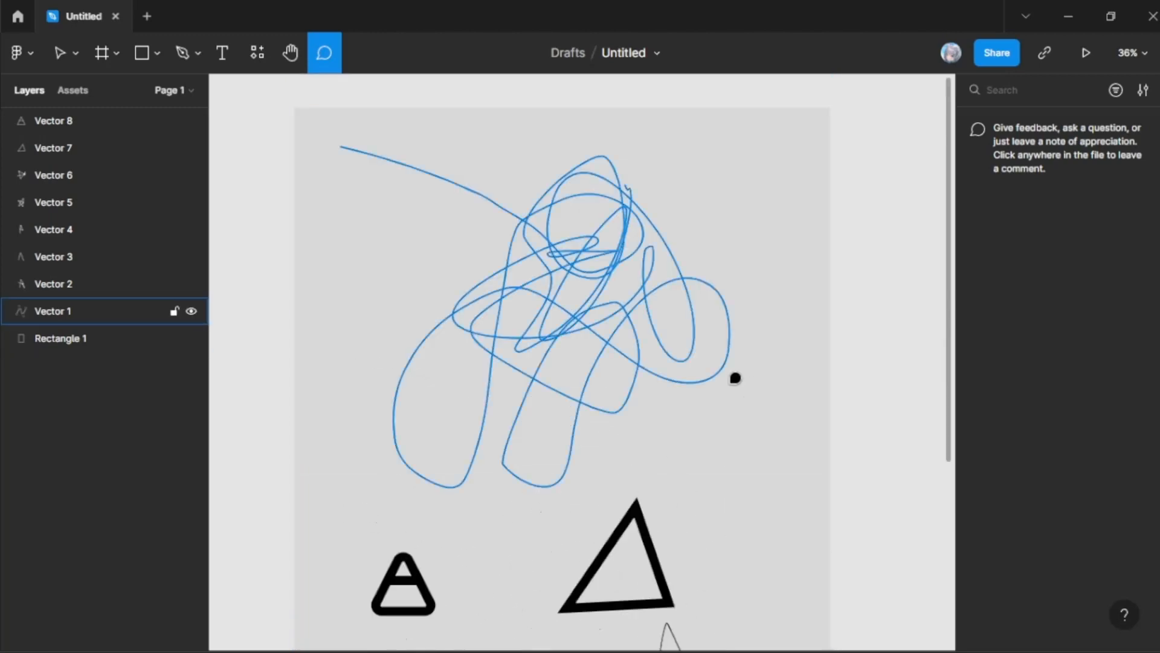
pyautogui.click(37, 57)
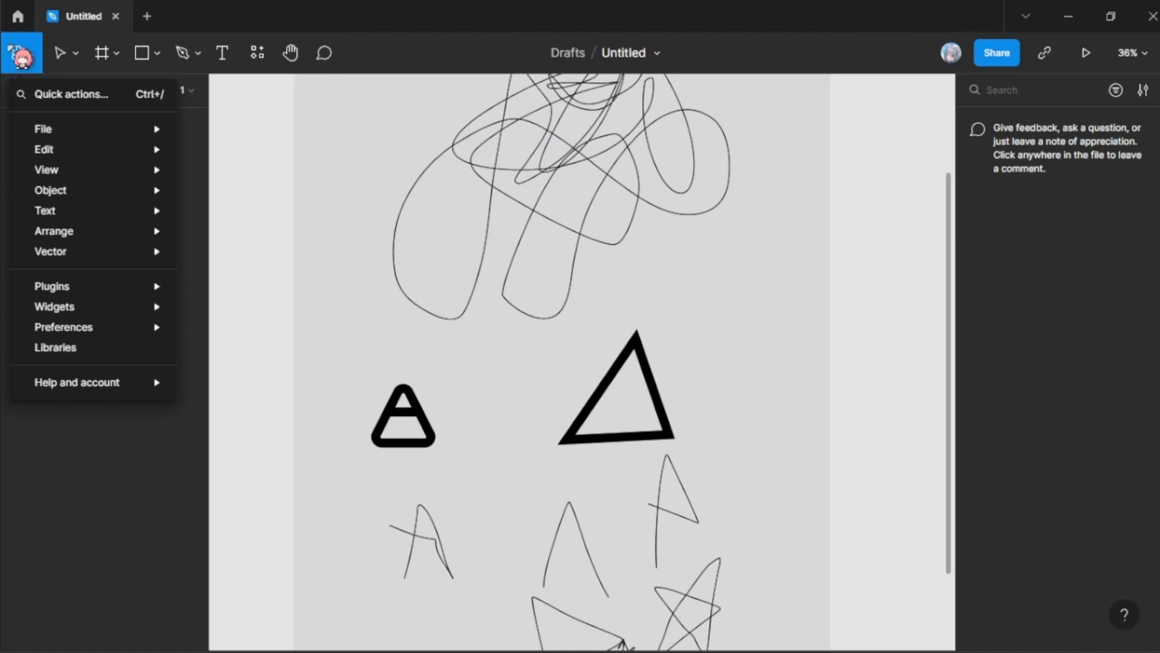
pyautogui.moveTo(46, 130)
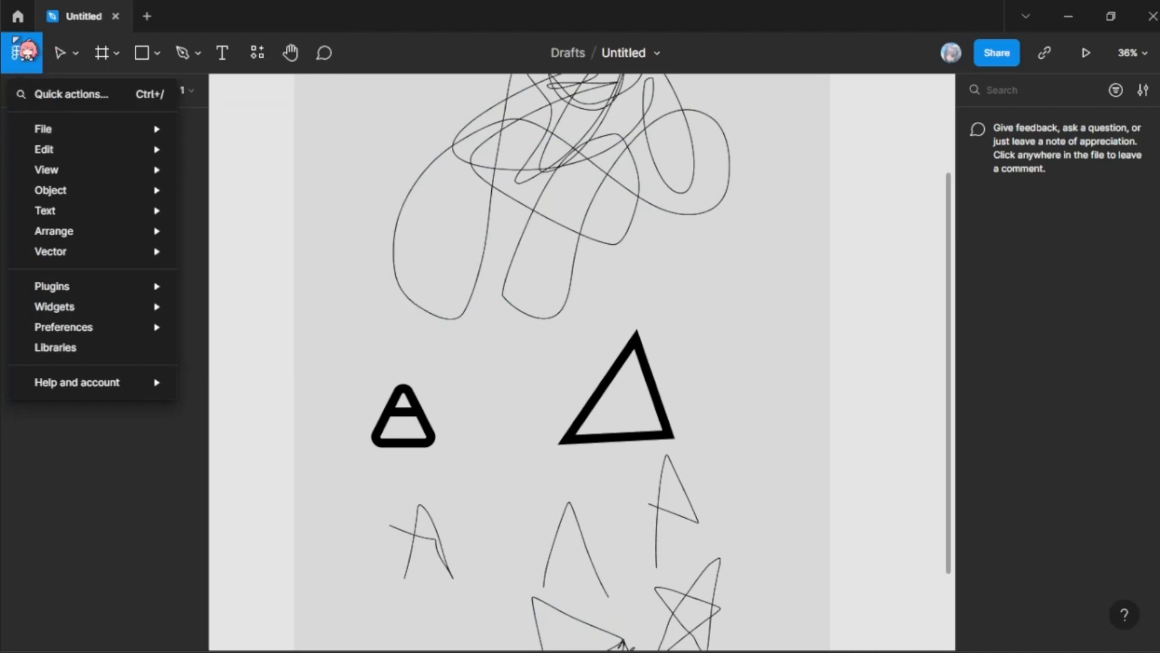
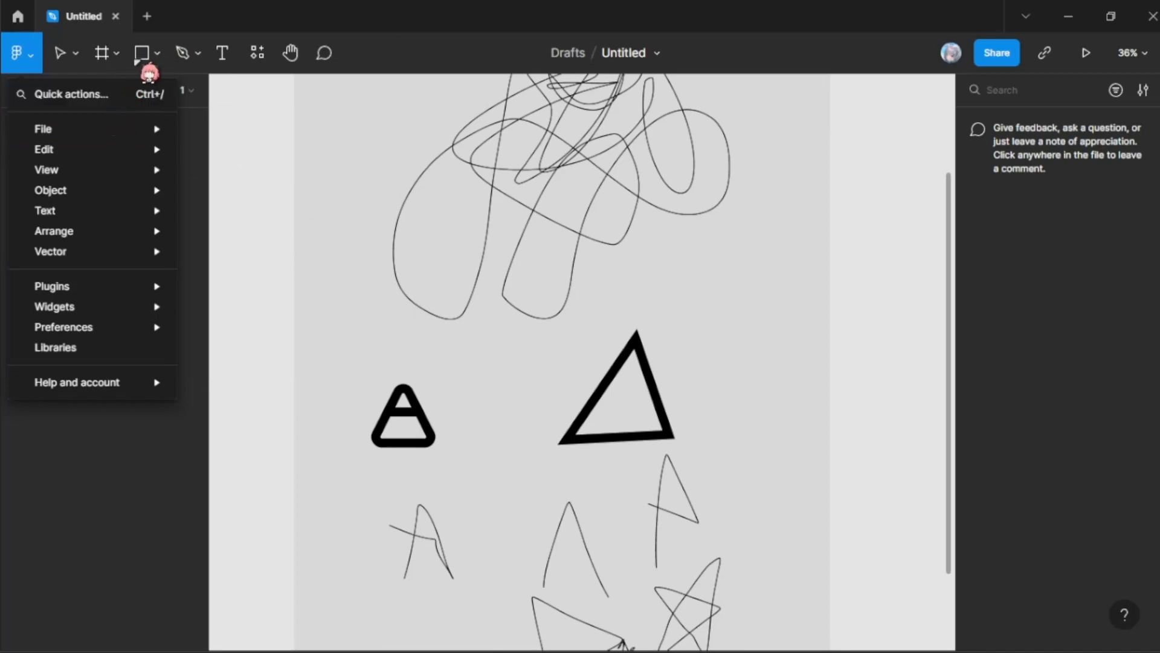
# Step: Look through the shape tool options, and view the main menu's File commands
pyautogui.click(136, 62)
pyautogui.click(149, 59)
pyautogui.click(161, 59)
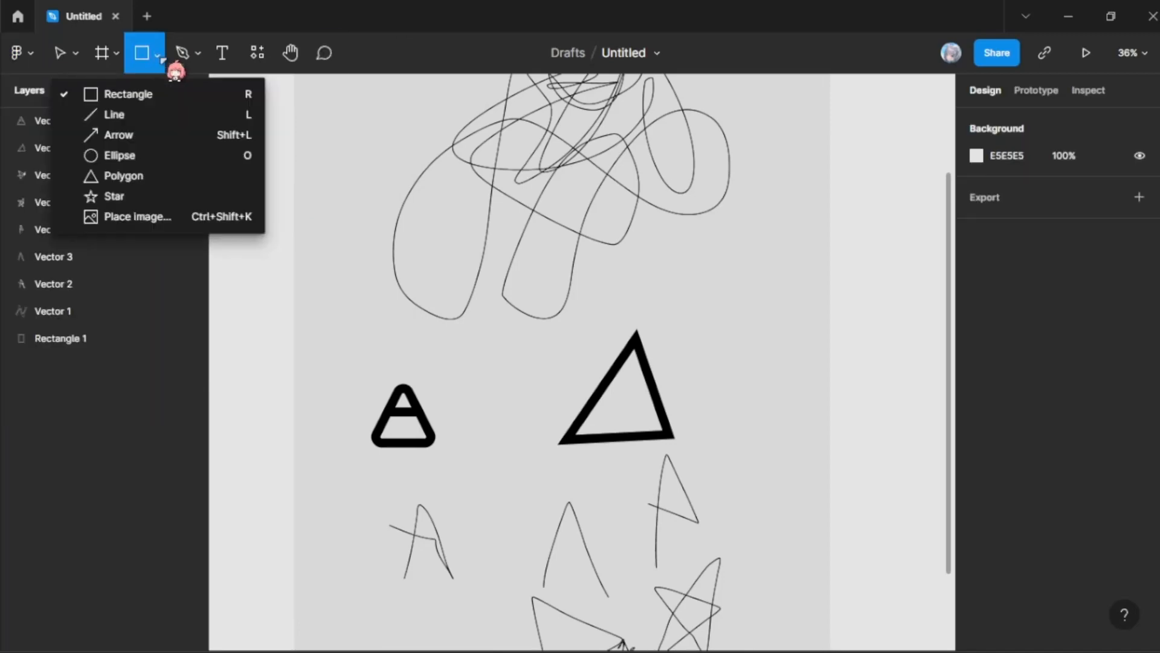
pyautogui.click(38, 78)
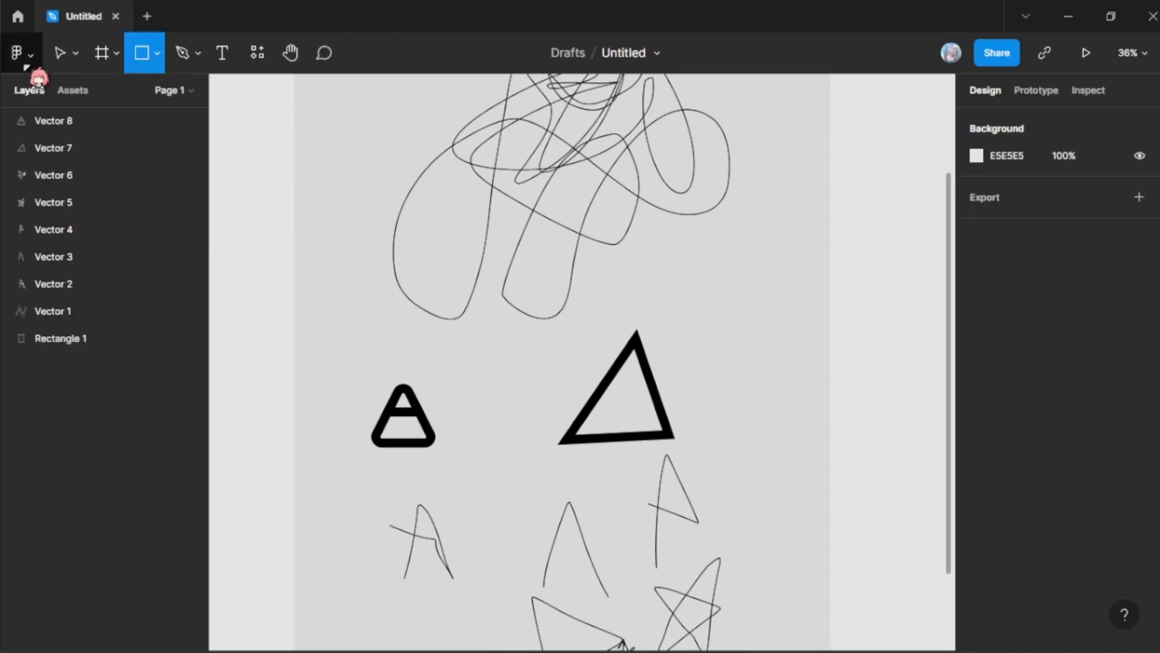
pyautogui.click(29, 58)
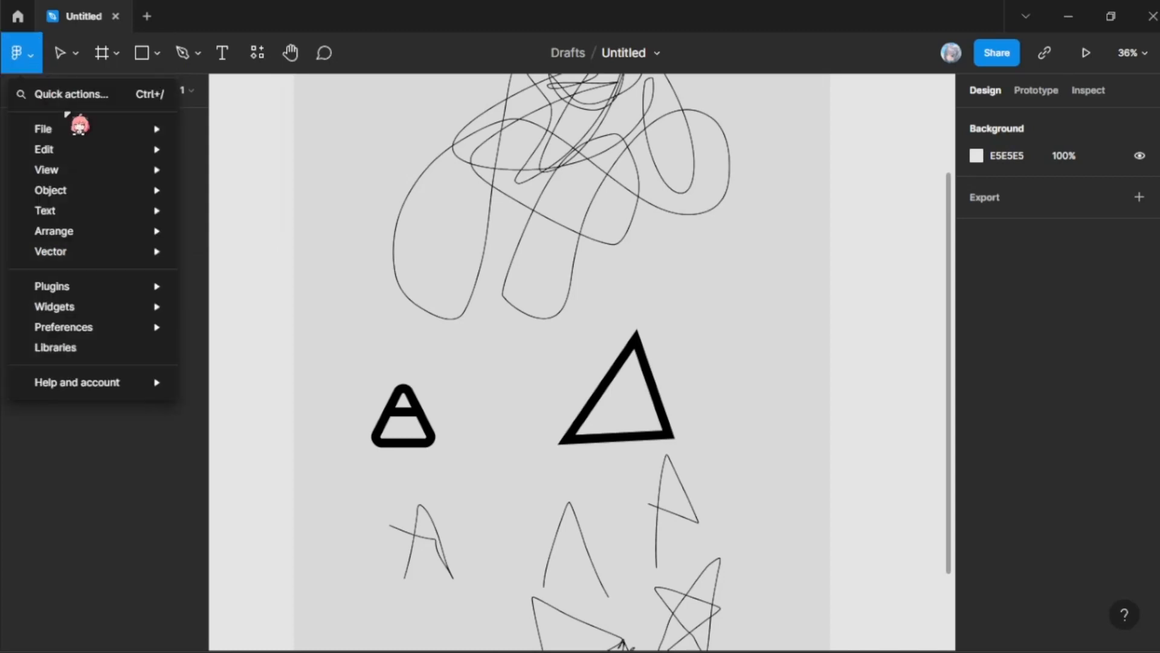
pyautogui.moveTo(103, 134)
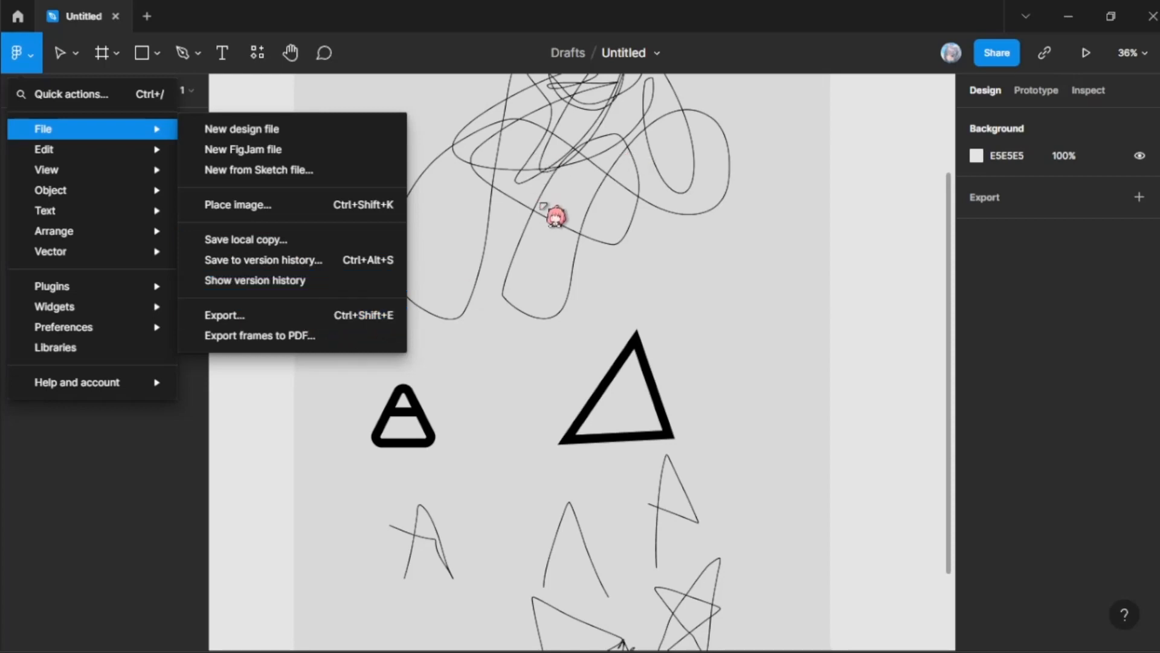
# Step: Select the large grey rectangle, and add an export setting to it
pyautogui.press('r')
pyautogui.scroll(2, 379, 123)
pyautogui.press('v')
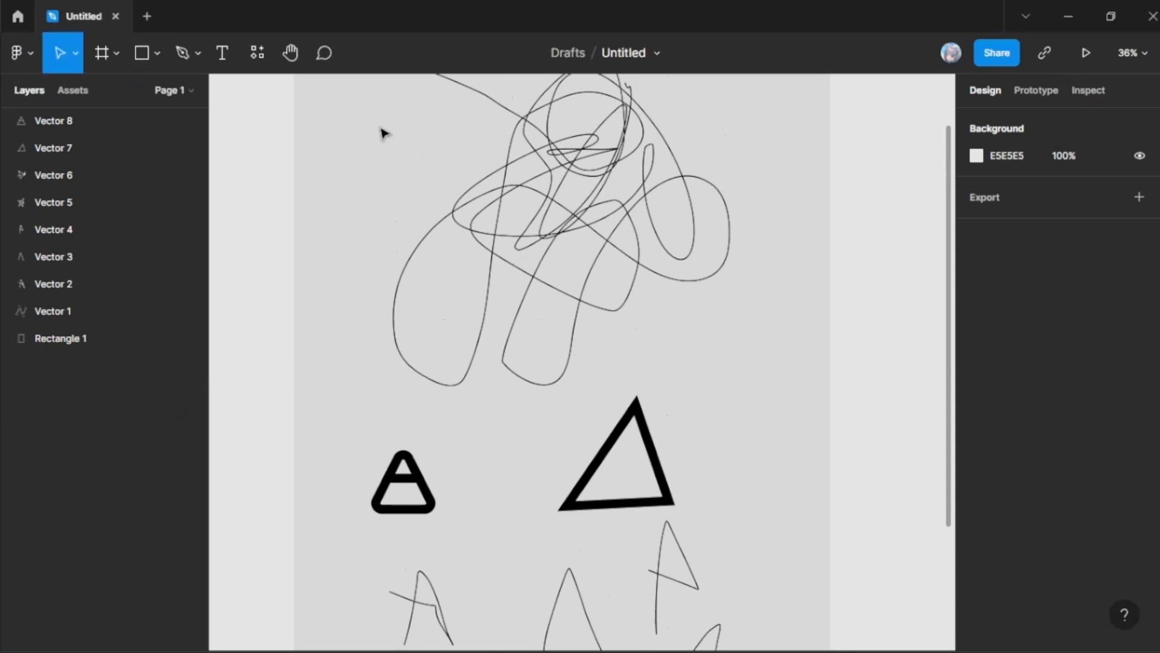
pyautogui.click(575, 182)
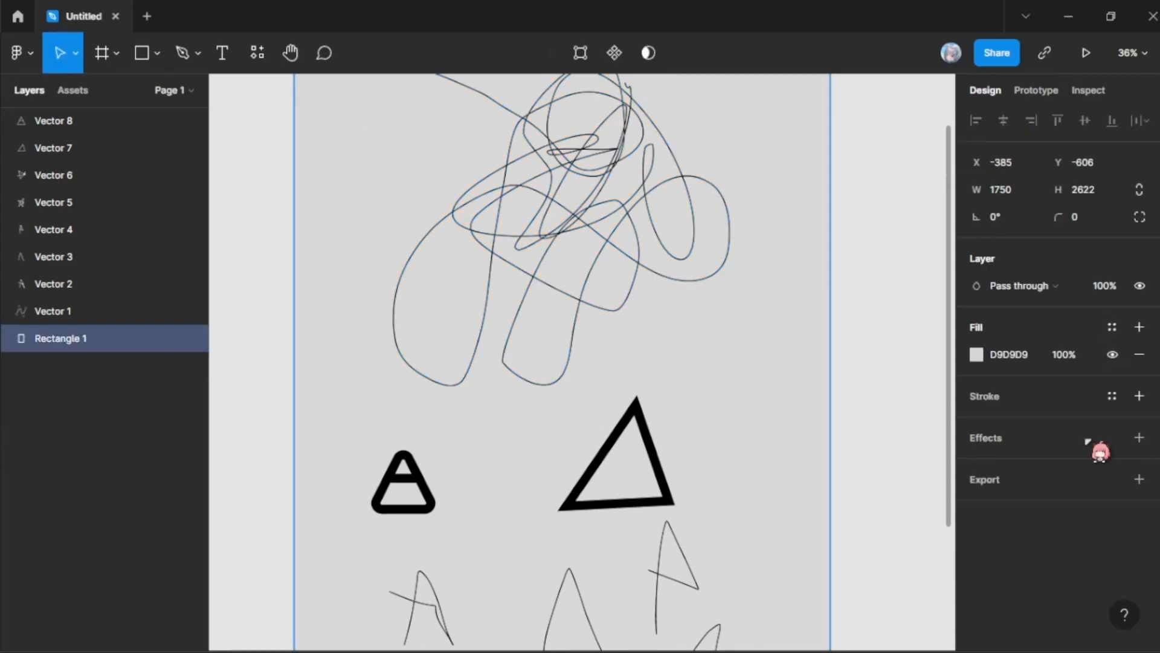
pyautogui.click(1140, 480)
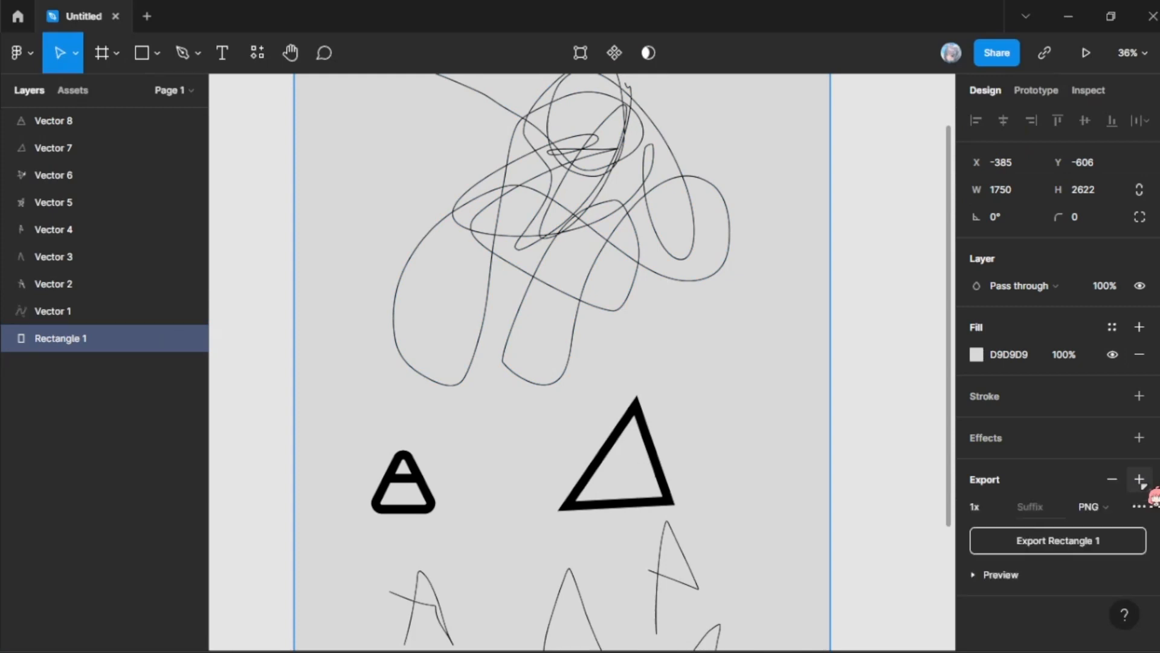
# Step: Review the rectangle's export scale options, from 0.5x up to 4x, 512w and 512h
pyautogui.click(1001, 507)
pyautogui.click(1004, 511)
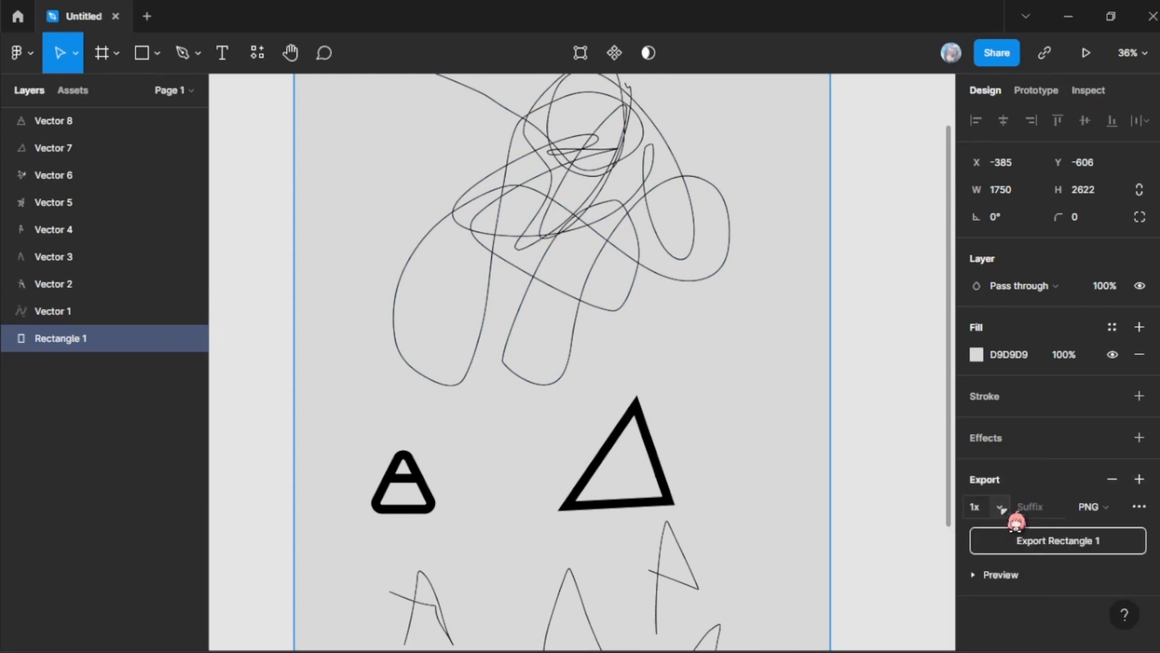
pyautogui.click(1004, 511)
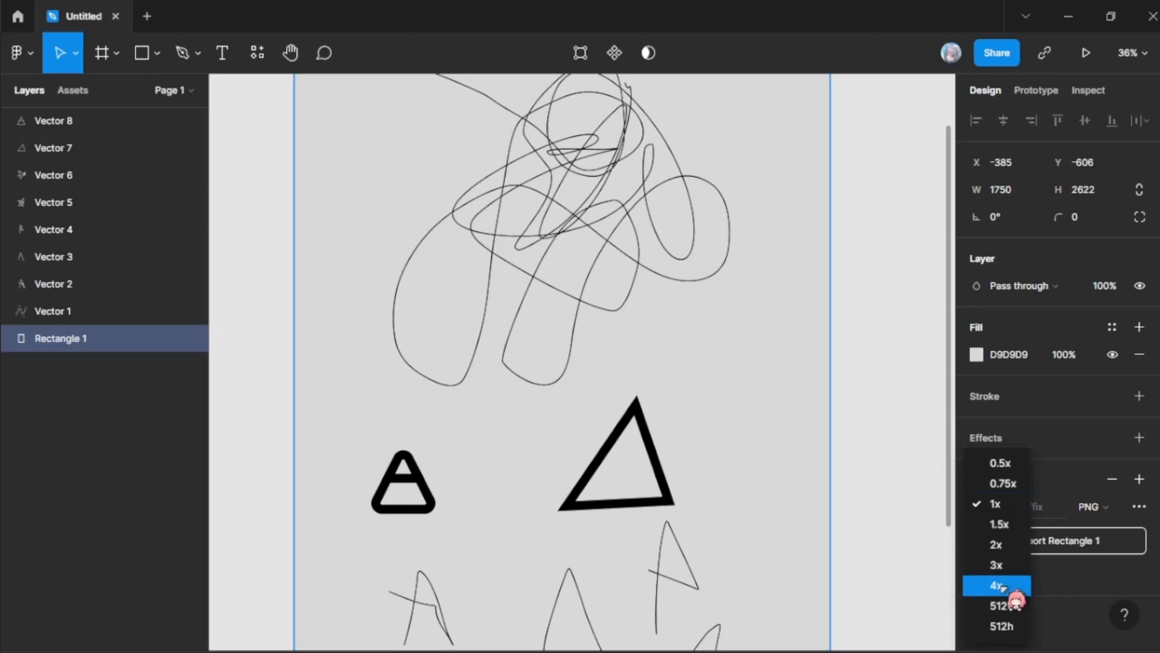
pyautogui.click(1051, 481)
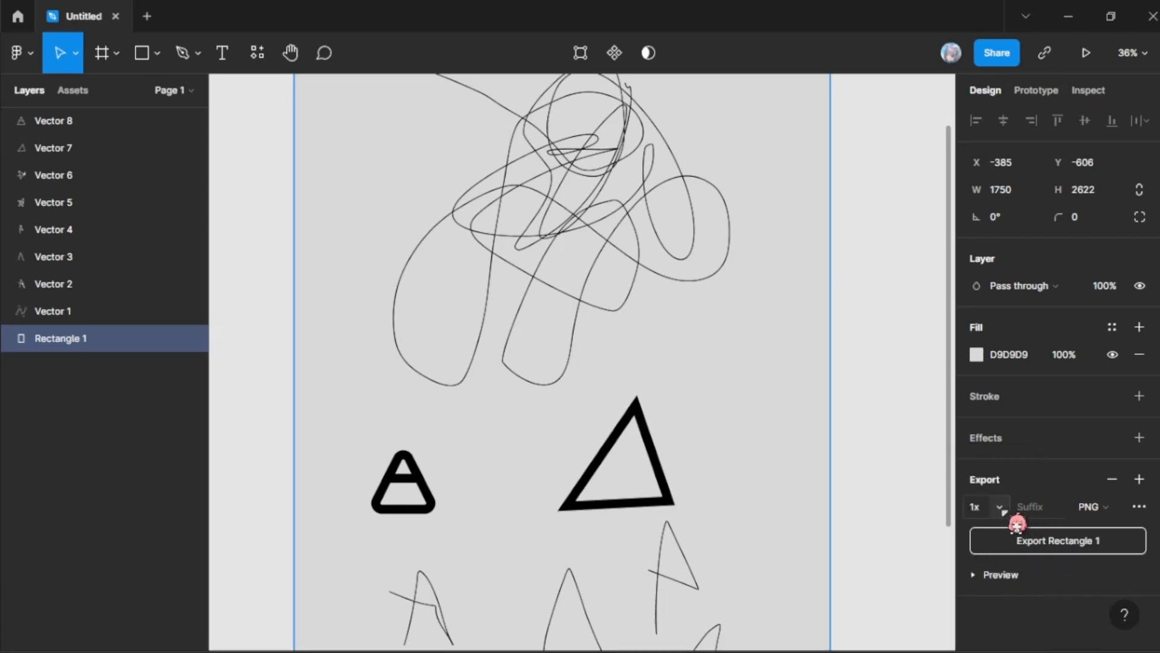
# Step: View the available plugin commands, and check the rectangle's export scale choices again
pyautogui.click(16, 54)
pyautogui.moveTo(112, 290)
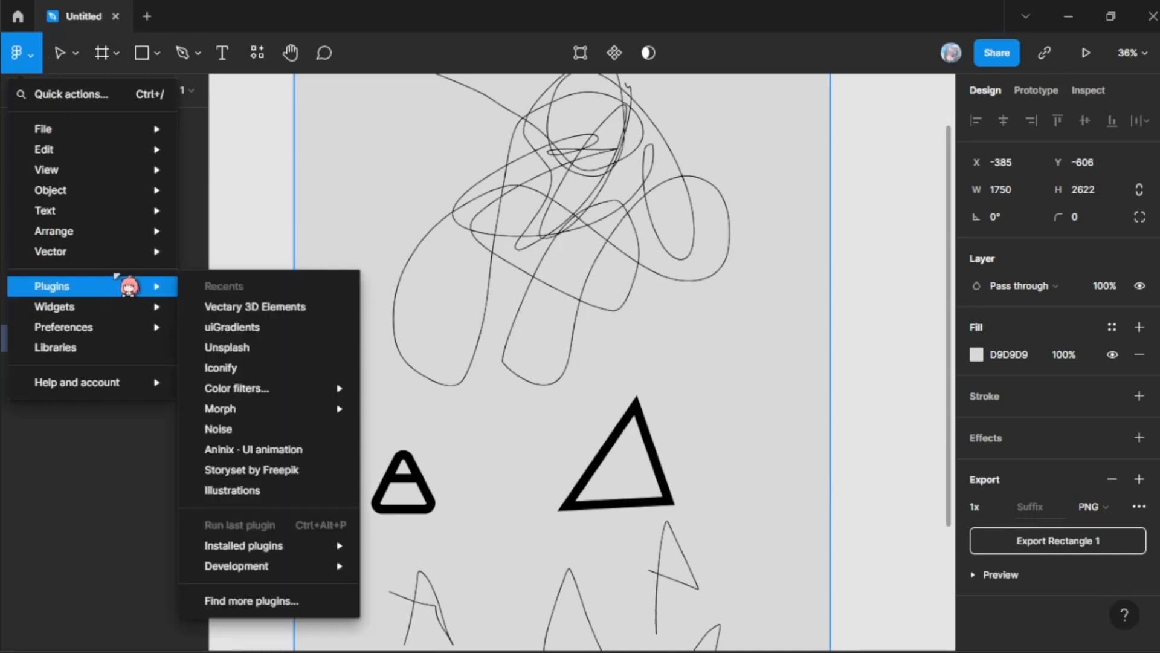
pyautogui.click(1006, 513)
pyautogui.click(1007, 514)
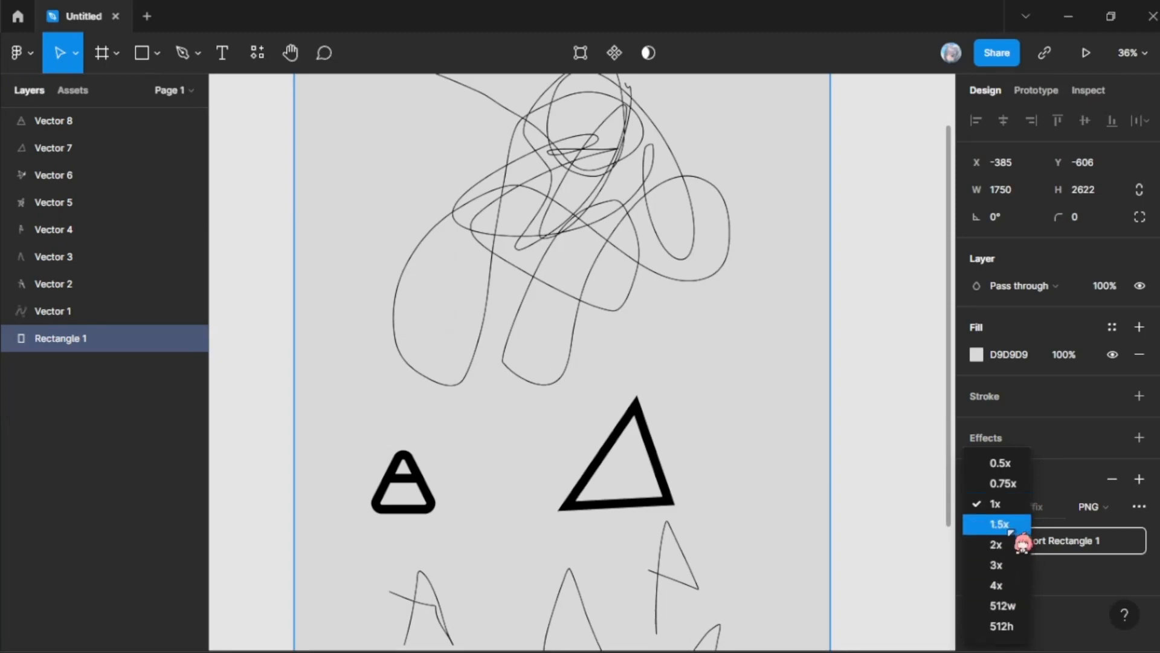
pyautogui.click(30, 54)
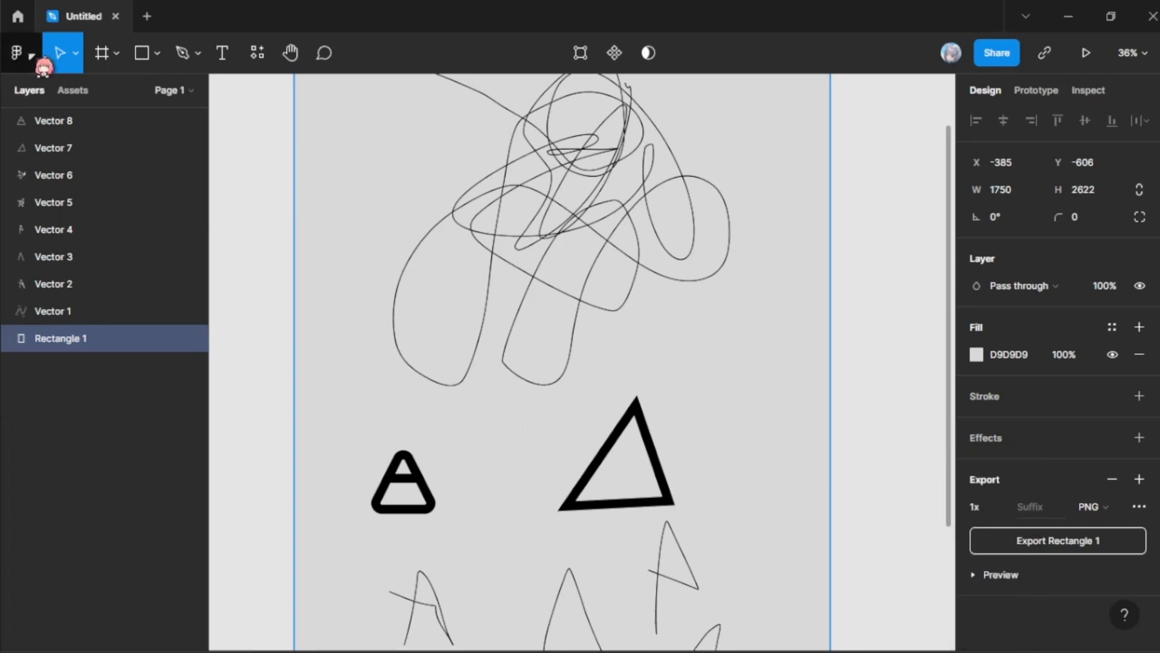
# Step: Examine the File commands for exporting, including Export and Export frames to PDF
pyautogui.click(30, 55)
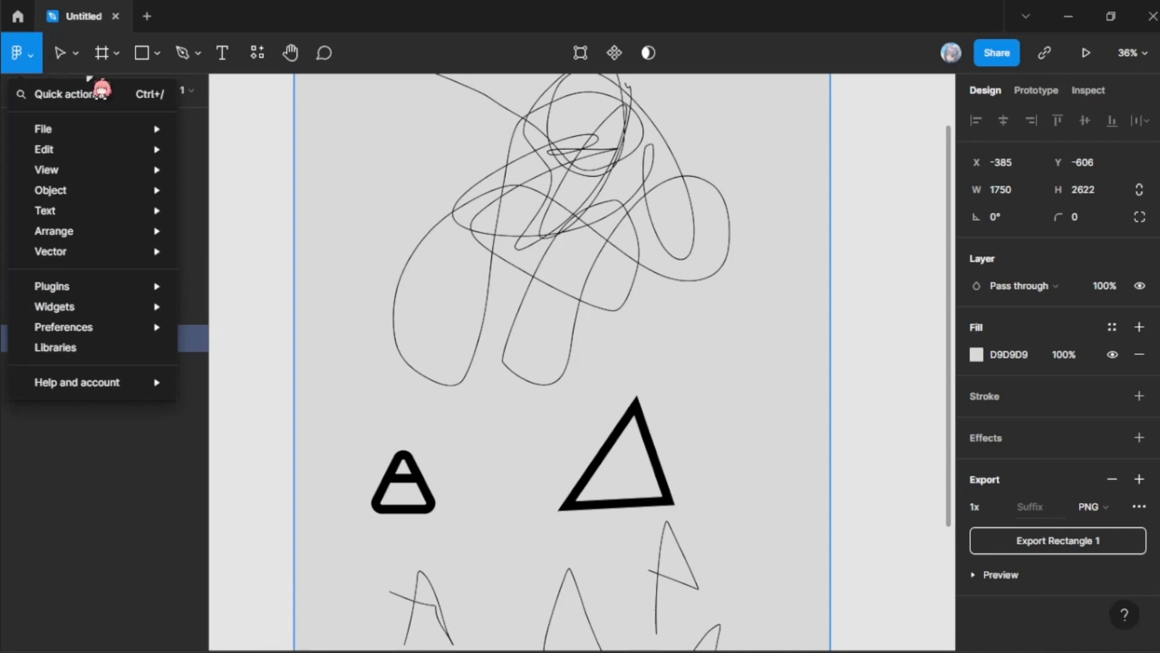
pyautogui.moveTo(148, 149)
pyautogui.moveTo(201, 112)
pyautogui.moveTo(175, 133)
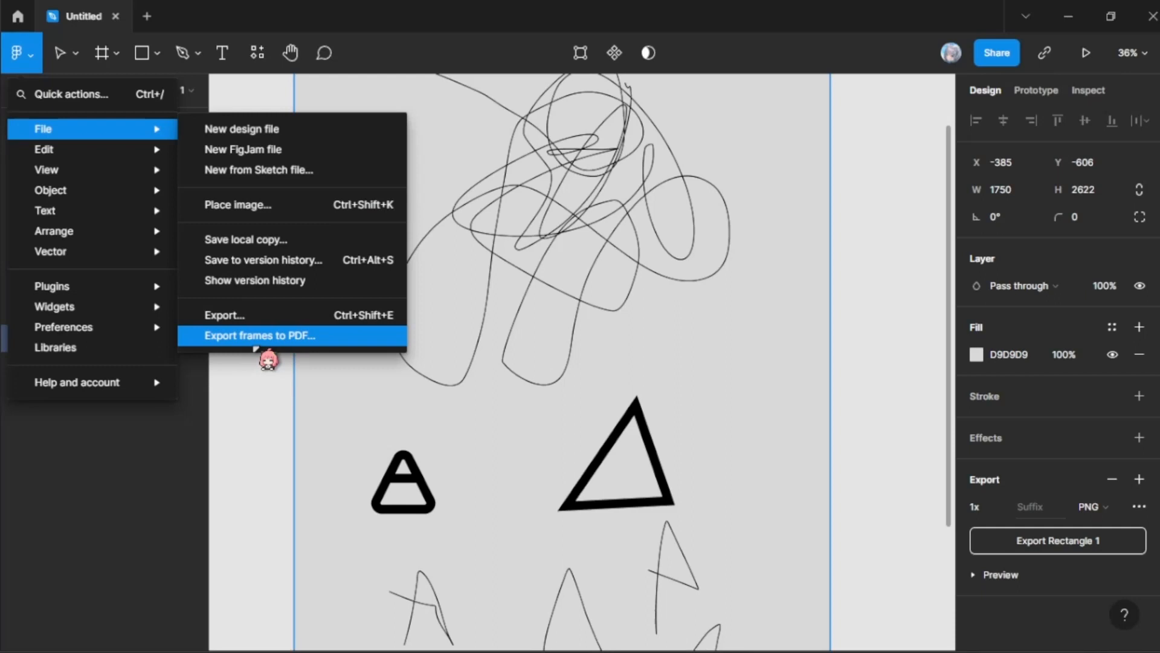
pyautogui.click(887, 455)
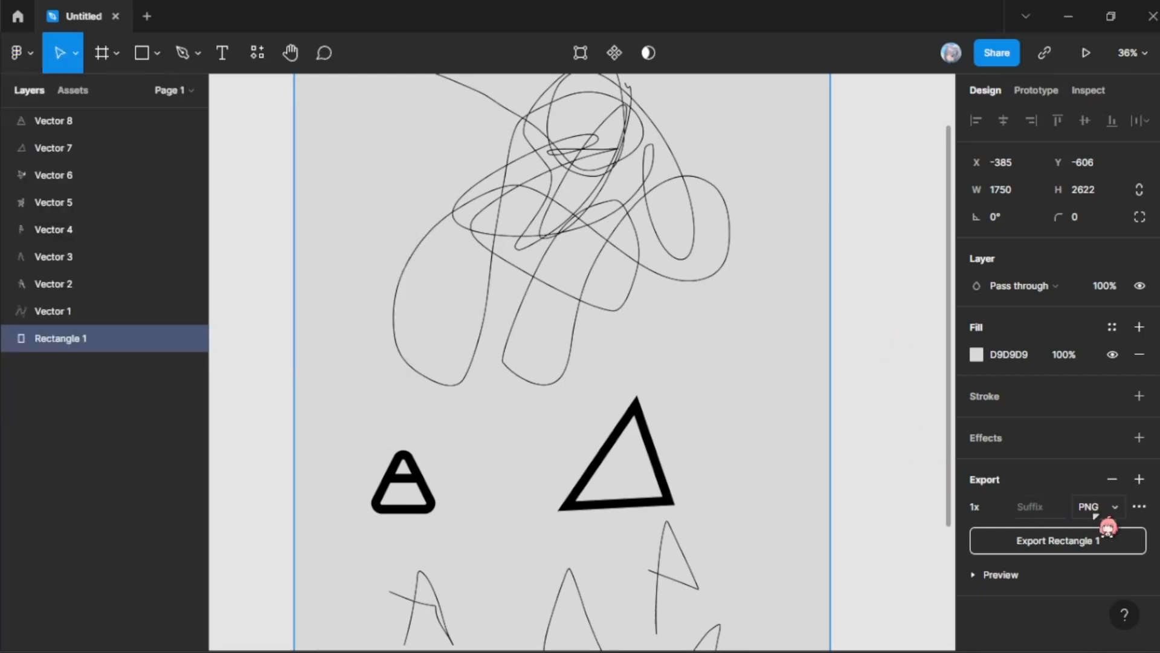
# Step: Try the PDF, SVG and JPG export formats on the grey rectangle, in that order
pyautogui.click(1111, 509)
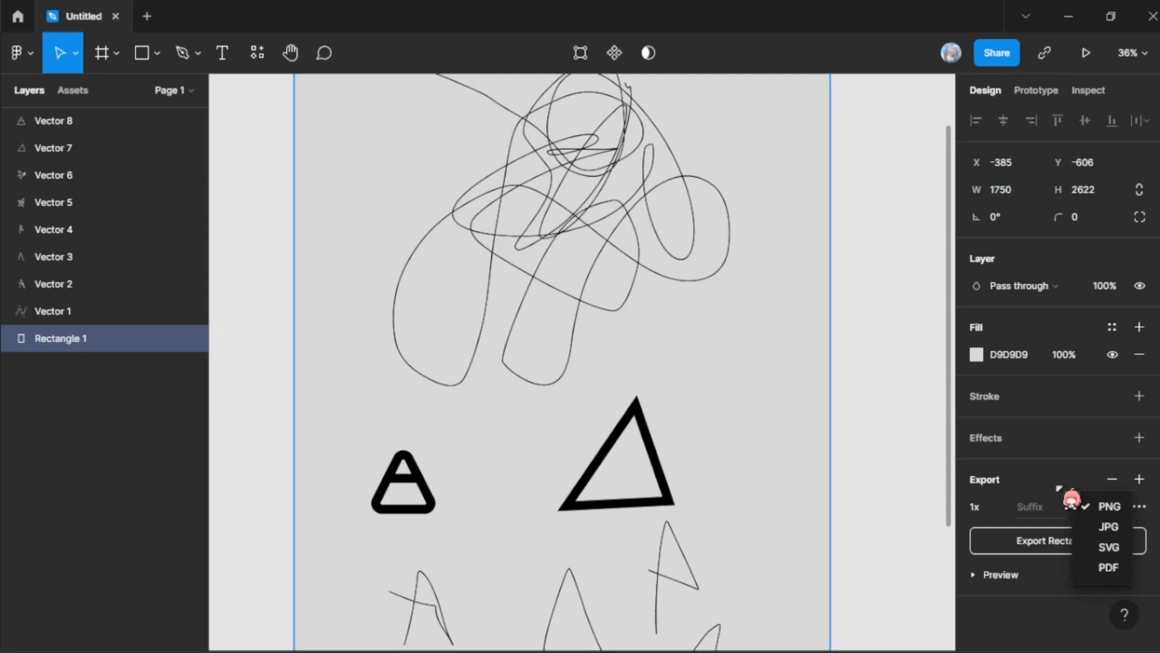
pyautogui.click(1112, 569)
pyautogui.click(1101, 508)
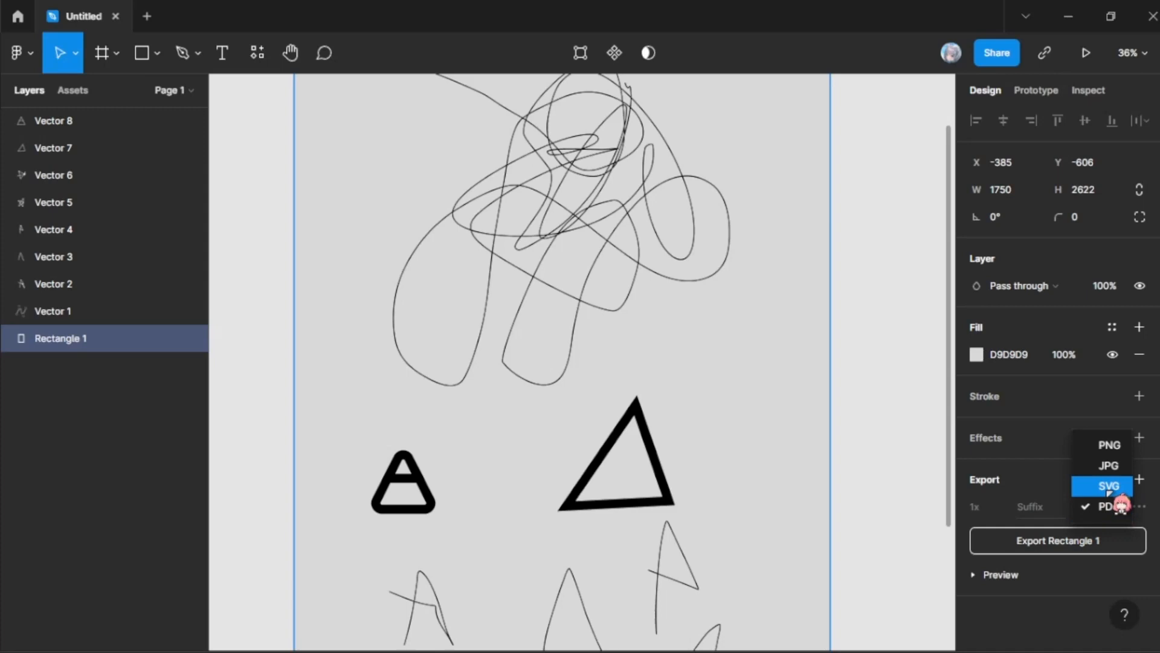
pyautogui.click(1109, 487)
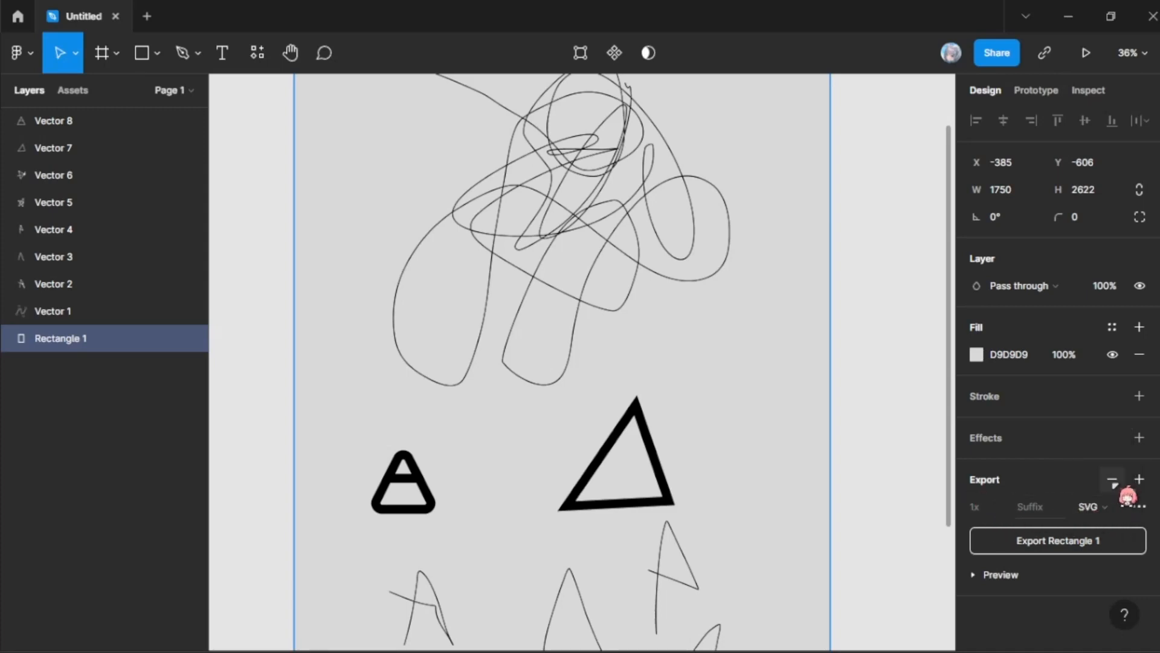
pyautogui.click(1111, 512)
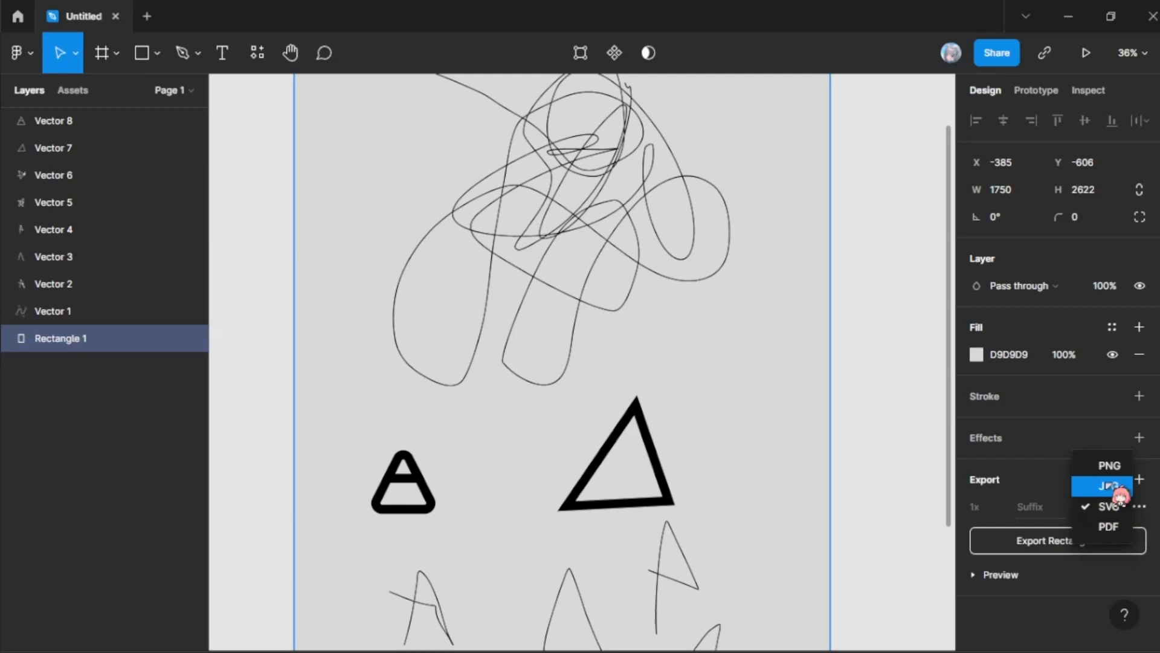
pyautogui.click(1110, 487)
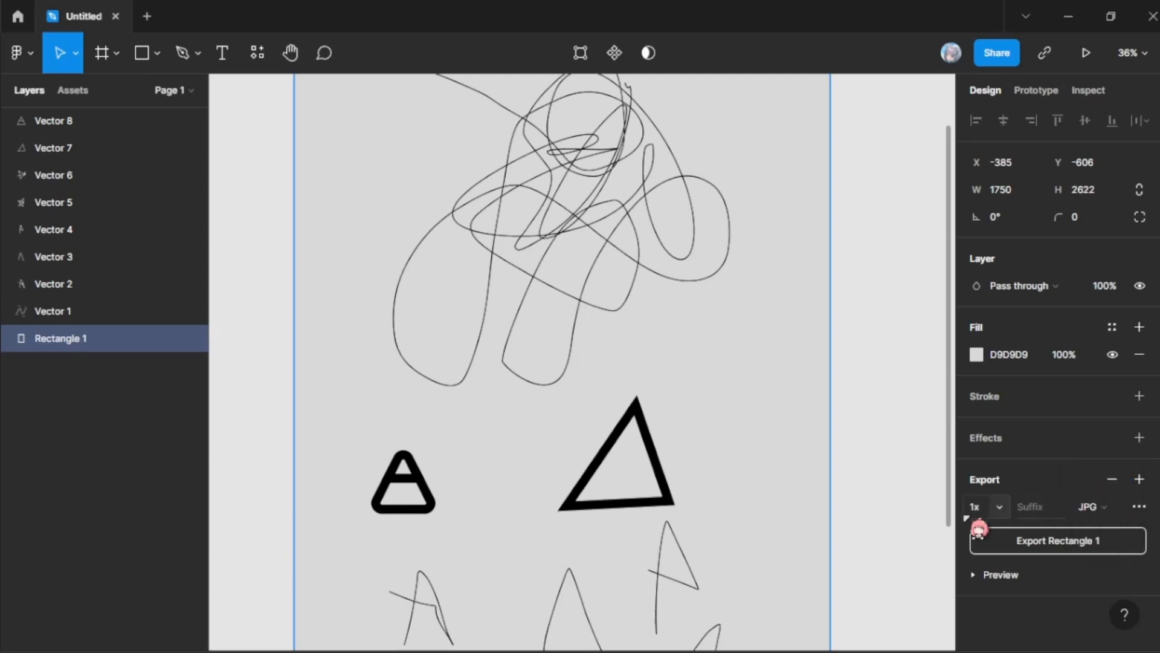
# Step: Check the rectangle's export scale, keeping 1x, and set its export format to PNG
pyautogui.click(1006, 509)
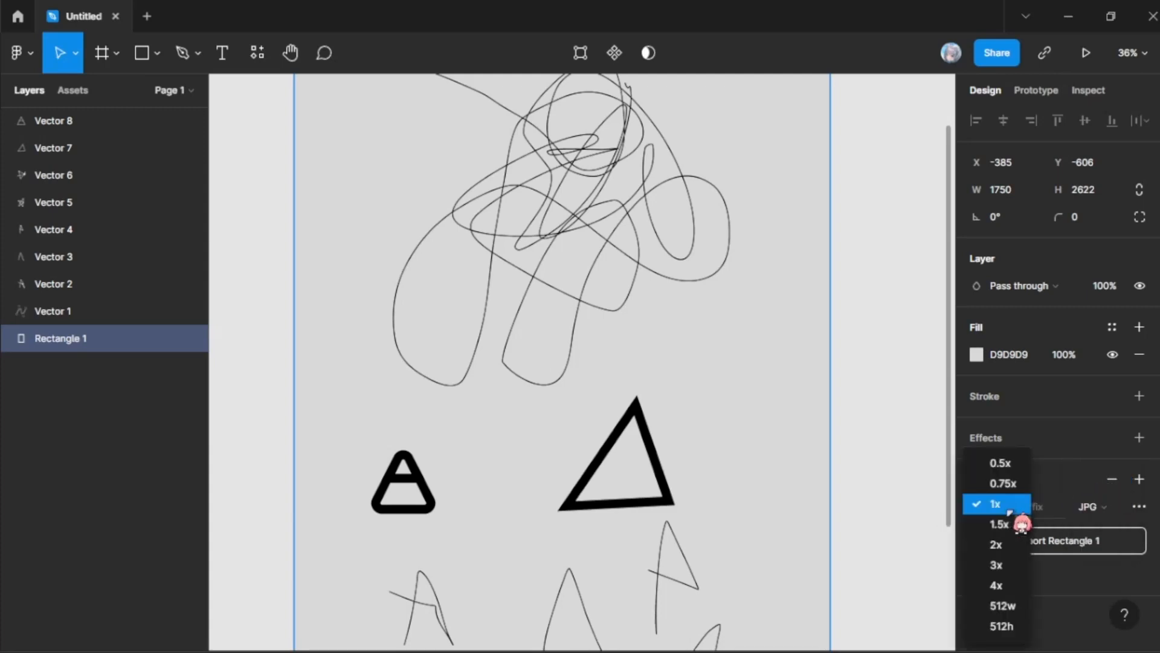
pyautogui.click(1007, 507)
pyautogui.click(1099, 511)
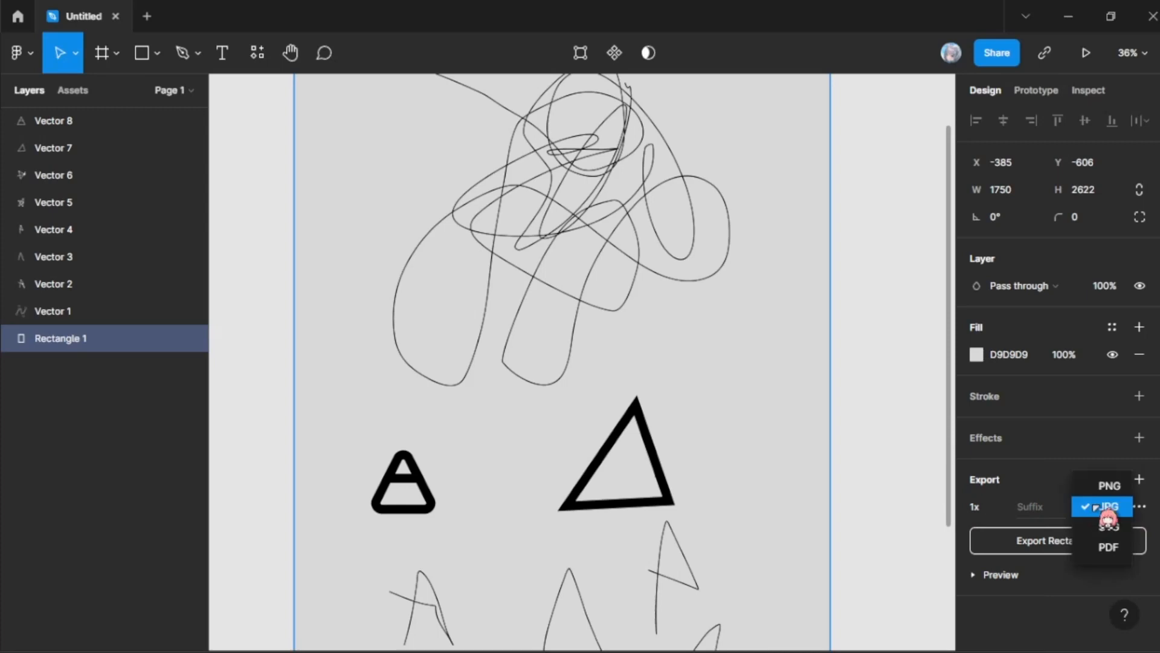
pyautogui.click(1098, 488)
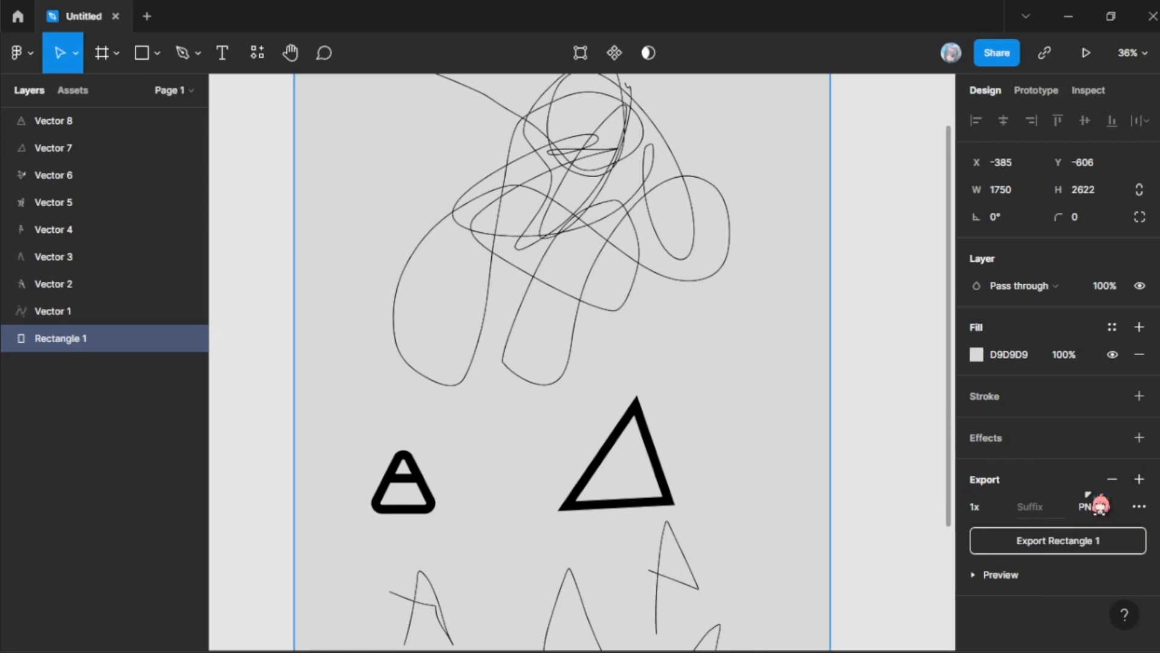
# Step: Try the JPG export format on the rectangle once more, and return it to PNG
pyautogui.click(1099, 514)
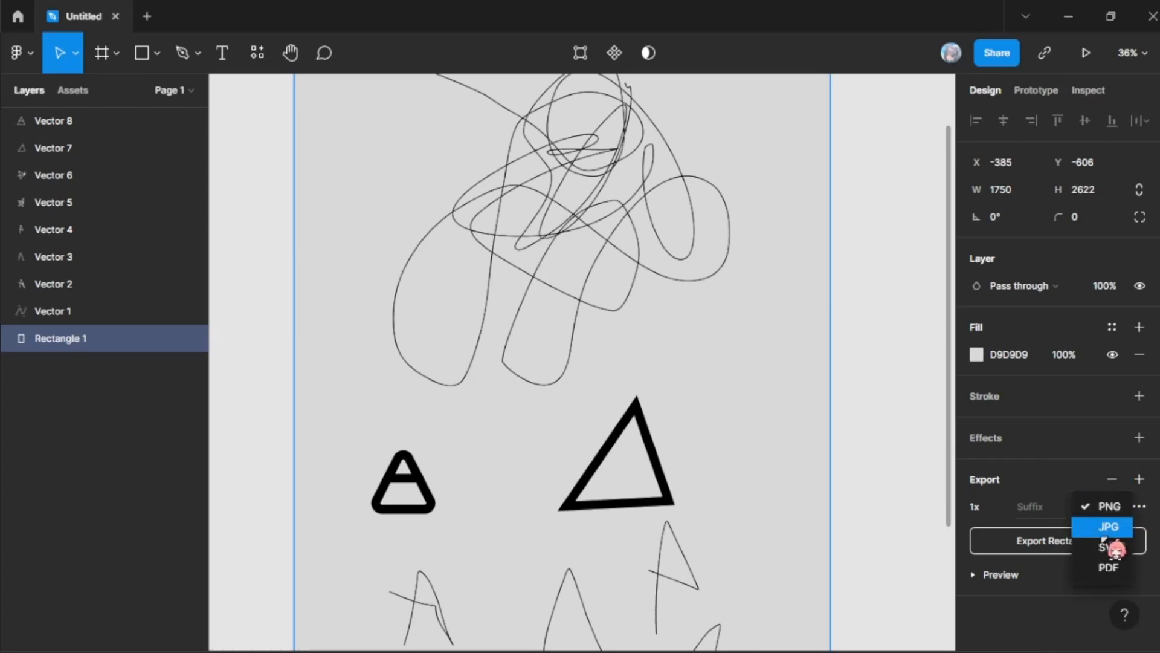
pyautogui.click(1109, 525)
pyautogui.click(1013, 508)
pyautogui.click(1013, 510)
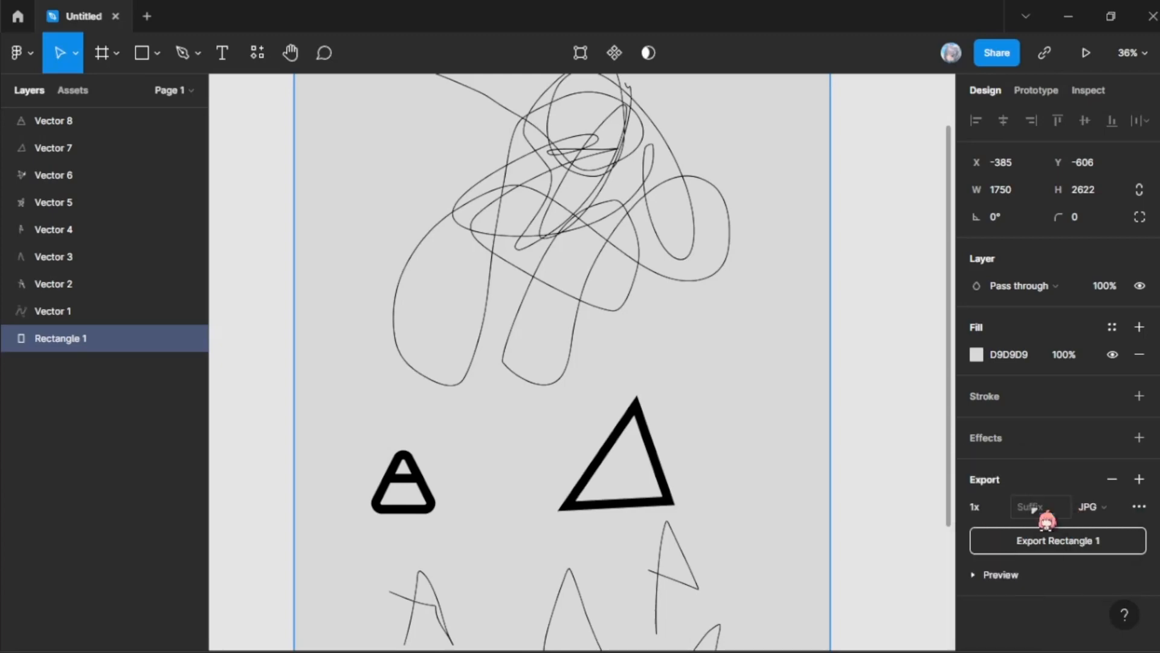
pyautogui.click(1107, 508)
pyautogui.click(1109, 485)
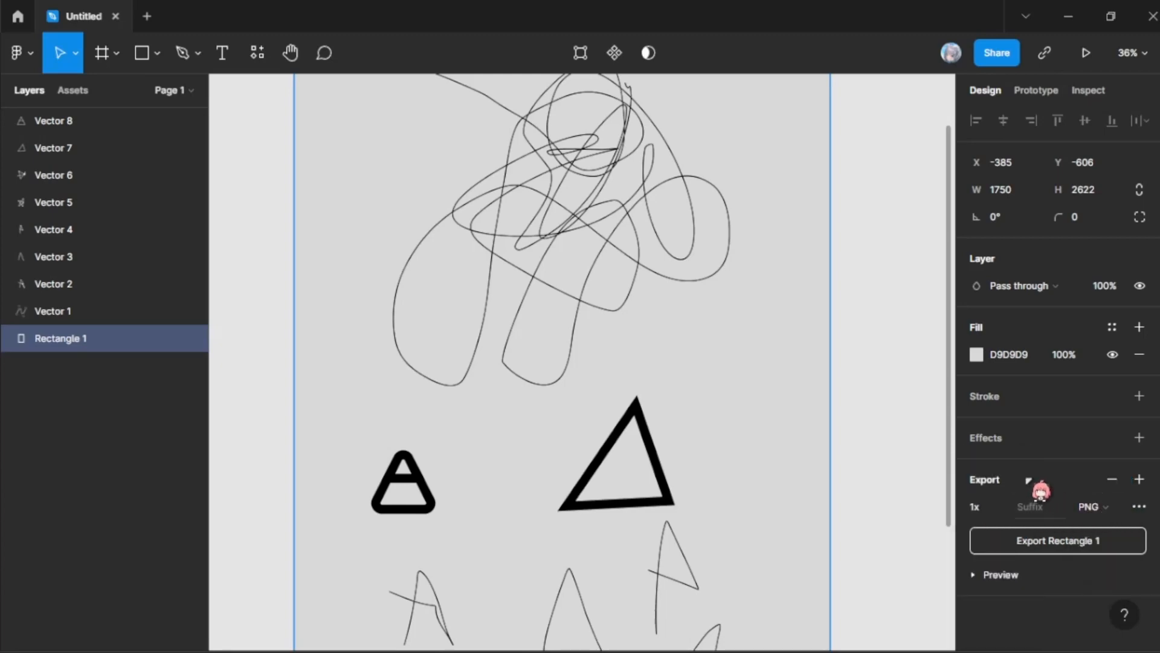
# Step: Look through the Vector, Object, File and Edit command lists in the main menu
pyautogui.click(21, 53)
pyautogui.moveTo(112, 253)
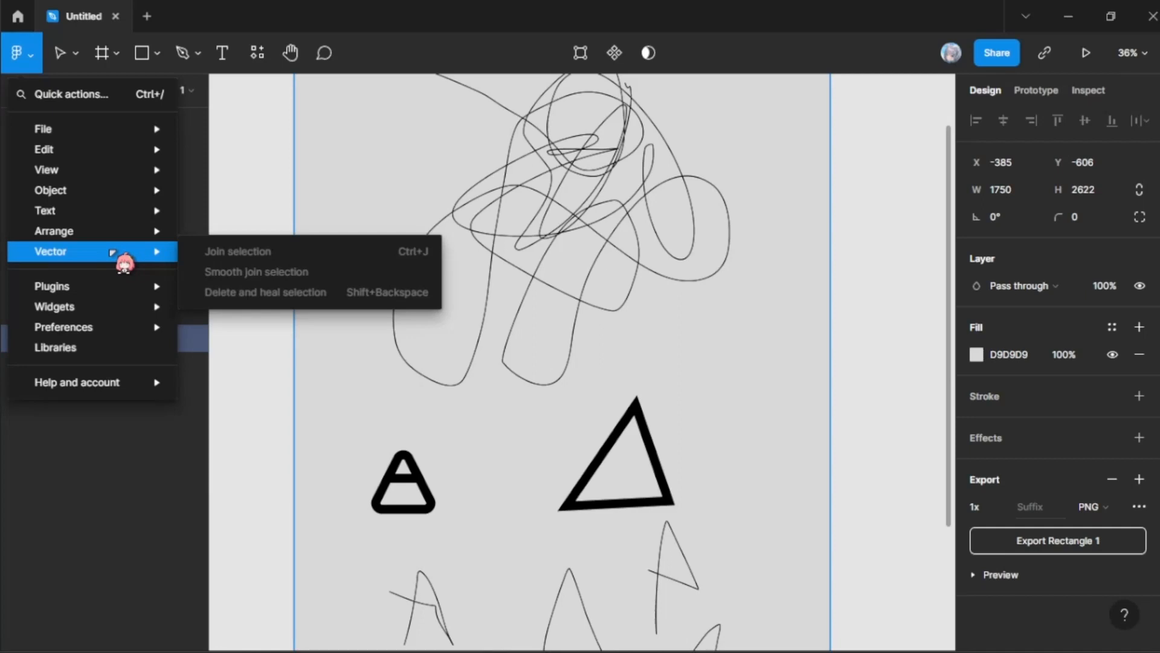
pyautogui.moveTo(103, 201)
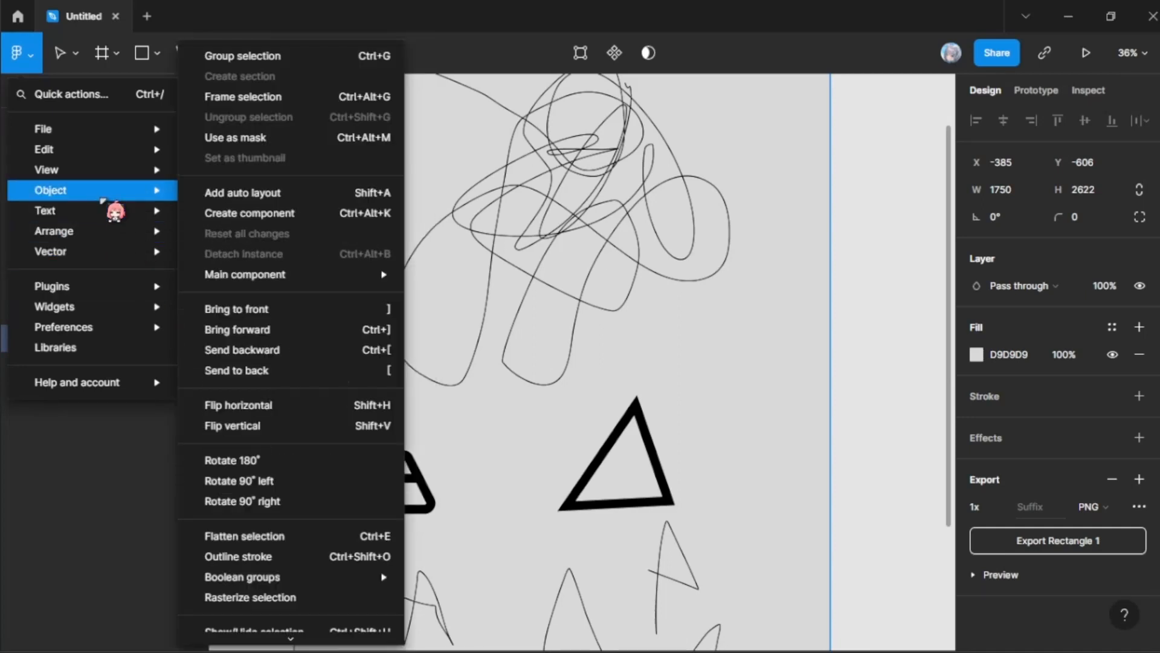
pyautogui.moveTo(130, 138)
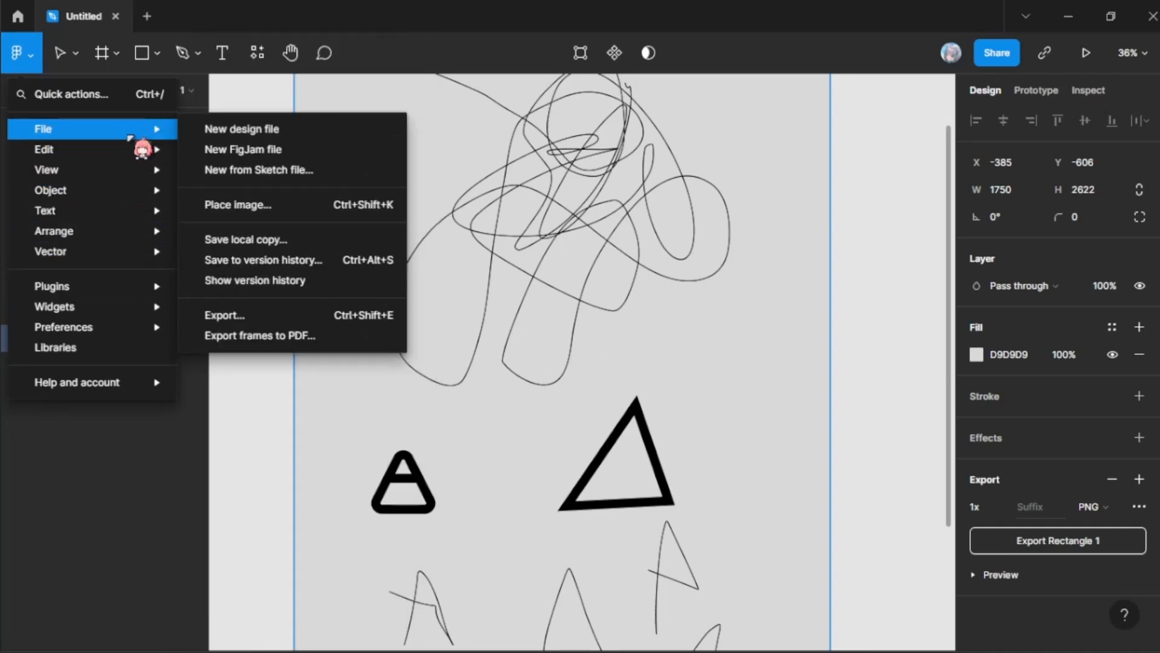
pyautogui.moveTo(266, 96)
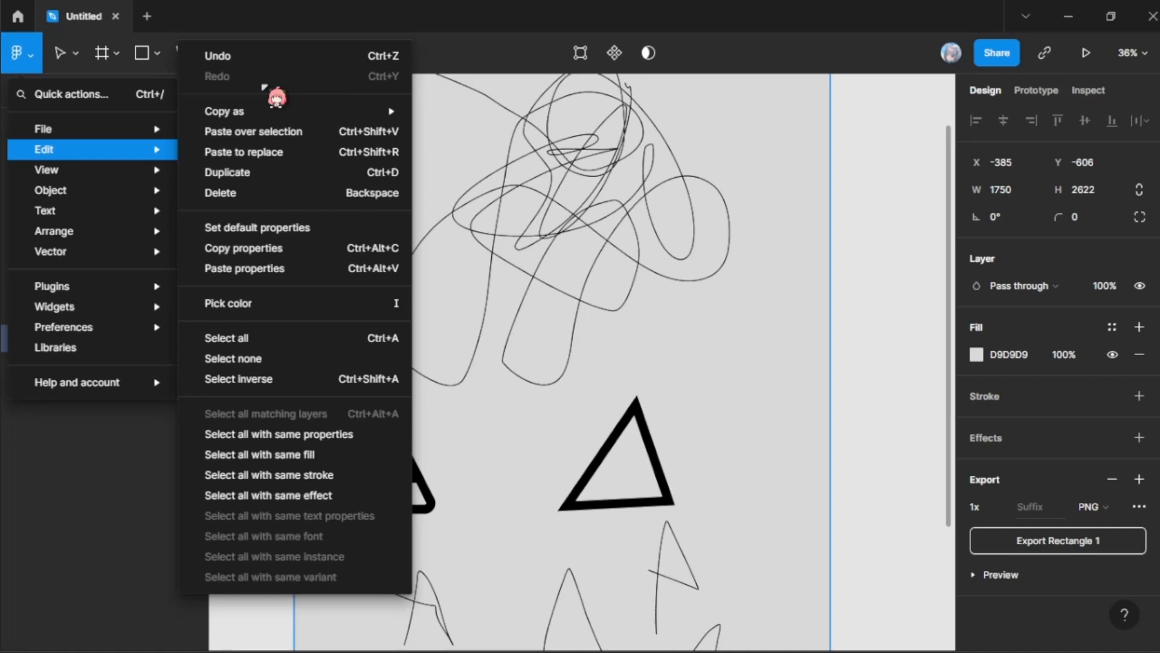
pyautogui.click(622, 4)
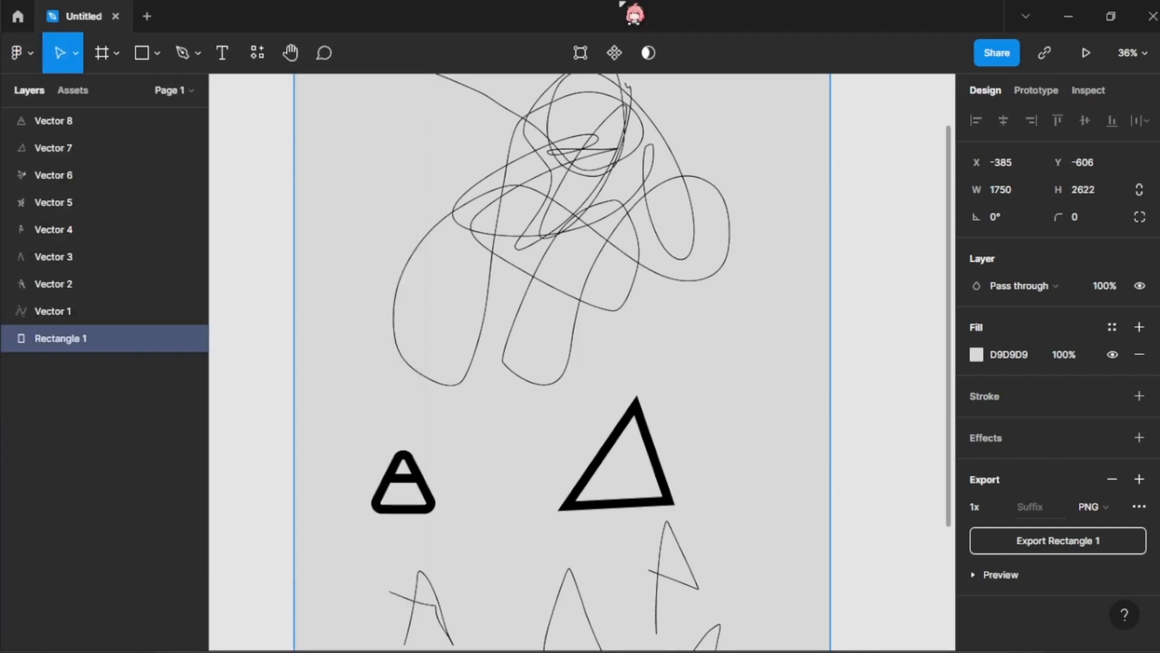
# Step: Examine the Edit commands, from Undo and Copy as through the property and selection commands
pyautogui.click(22, 54)
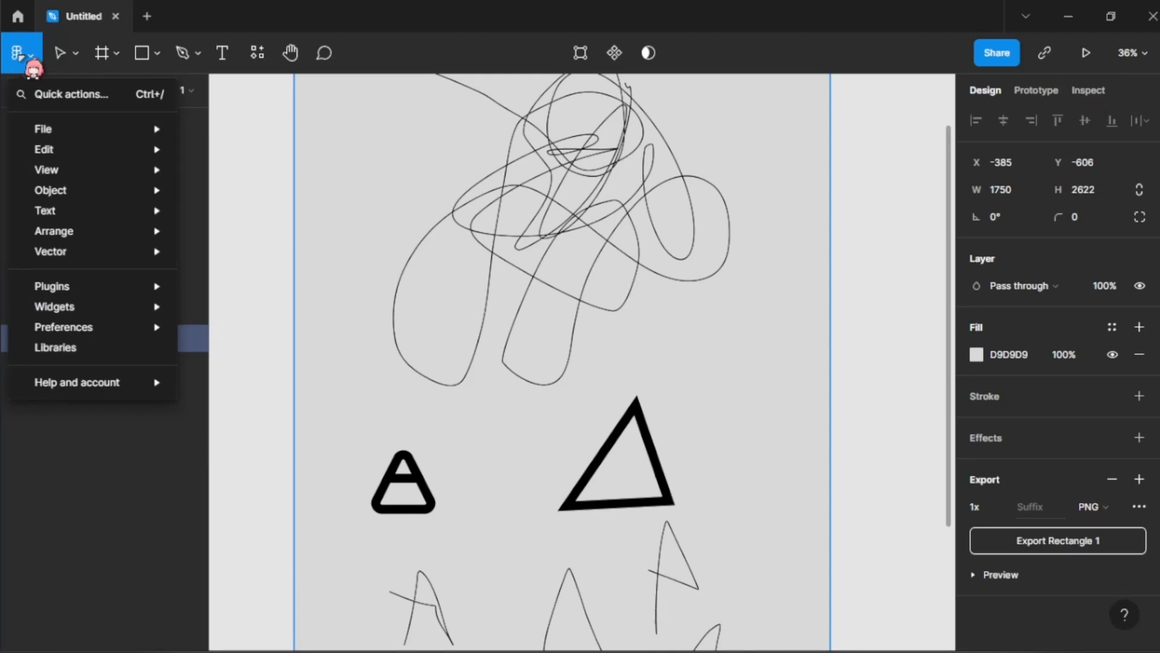
pyautogui.moveTo(43, 149)
pyautogui.moveTo(226, 112)
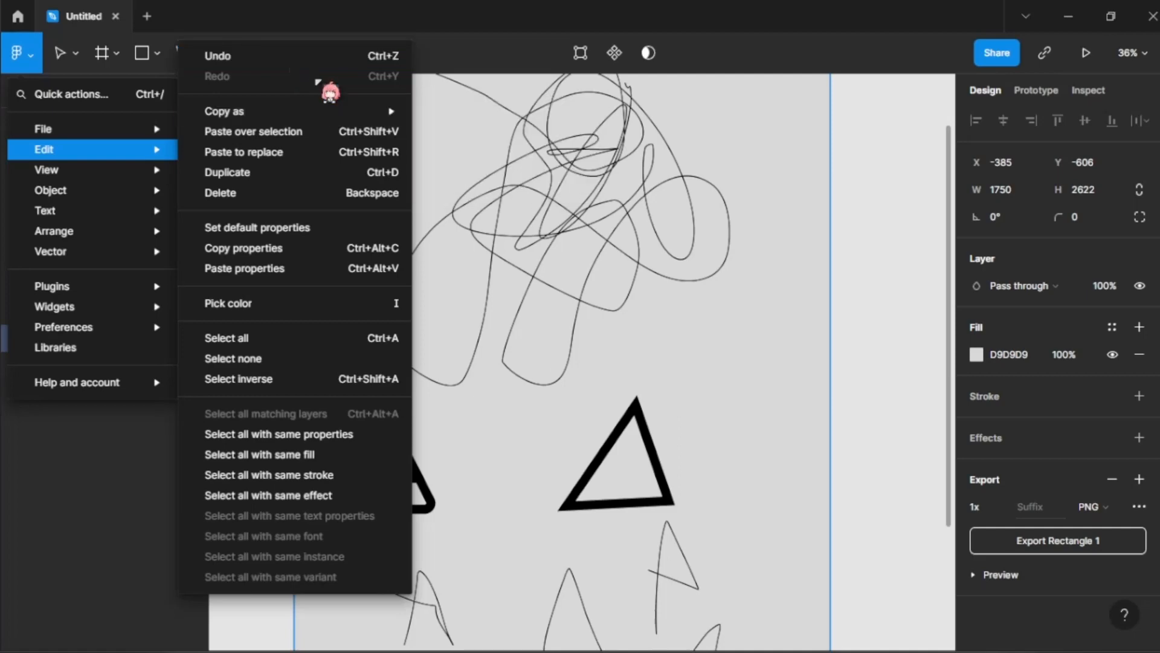
pyautogui.moveTo(343, 111)
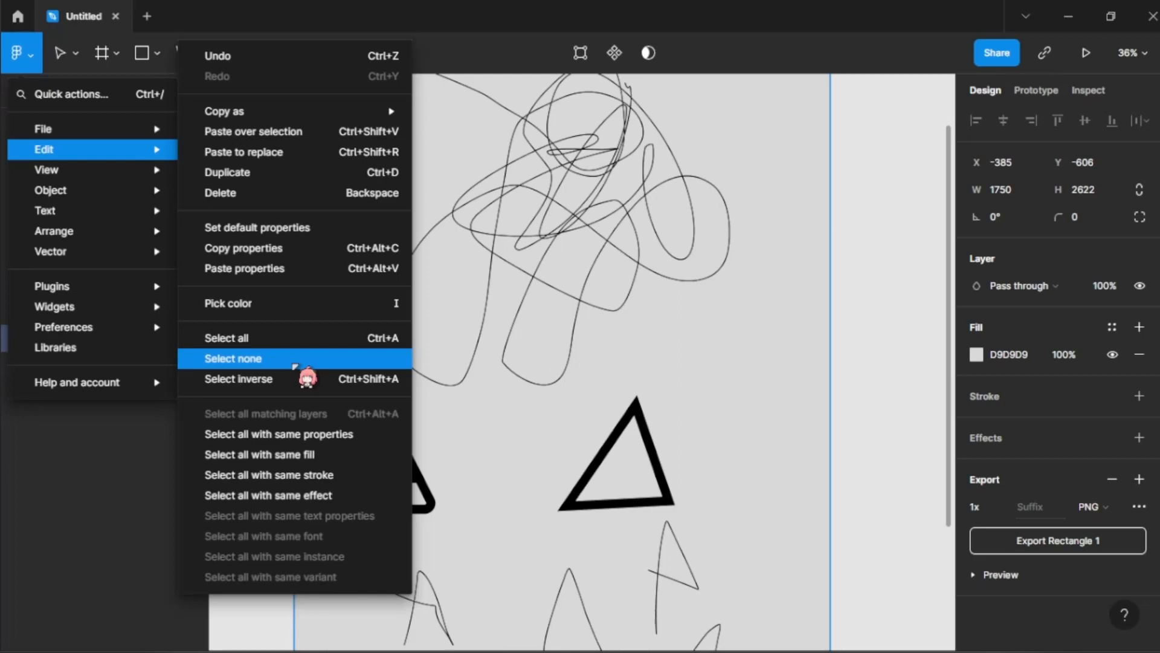
# Step: Show the rulers along the canvas edges
pyautogui.press('Escape')
pyautogui.hotkey('shift', 'r')
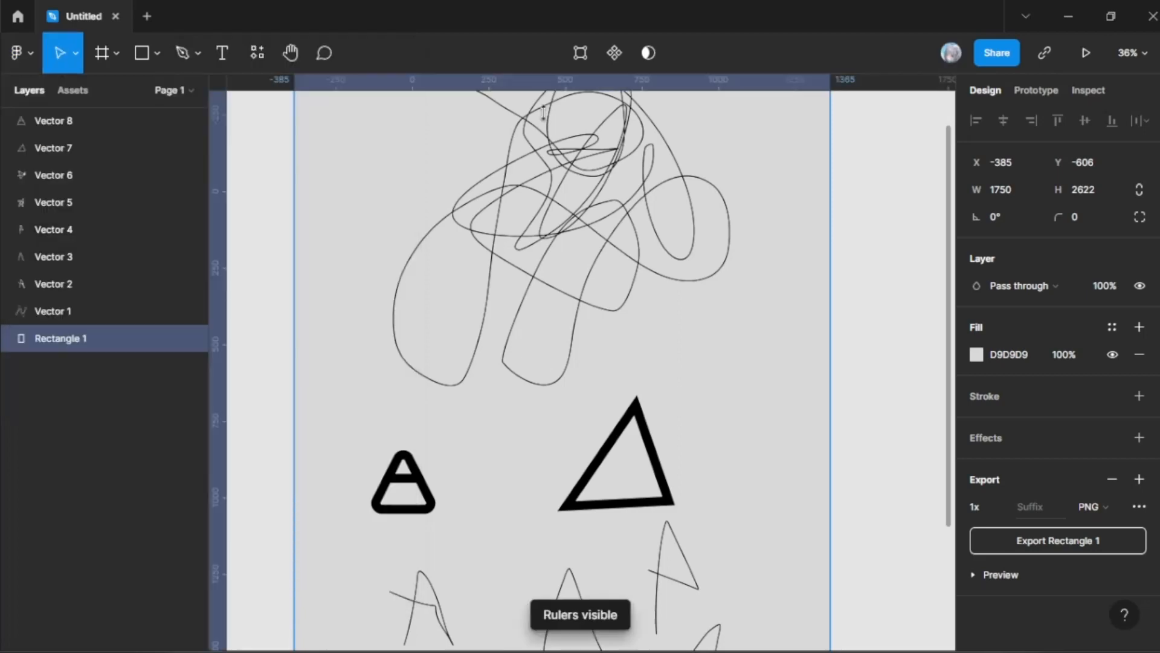
# Step: Hide the rulers again and examine the View commands, such as layout grids, outlines and comments
pyautogui.scroll(2, 486, 248)
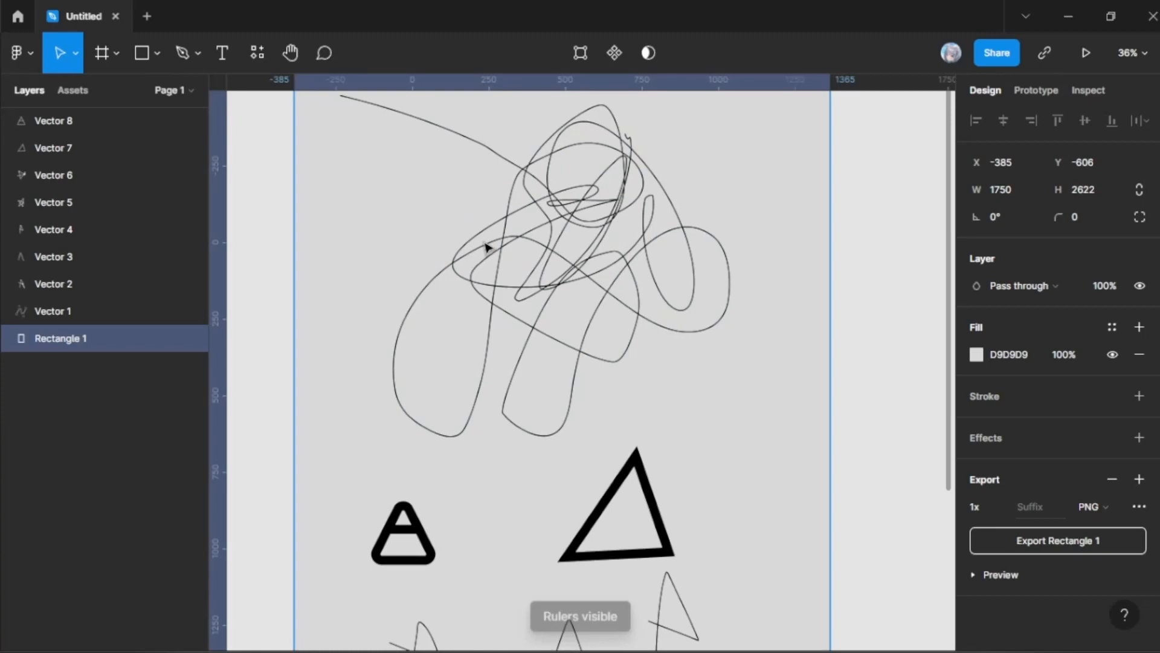
pyautogui.scroll(-2, 288, 160)
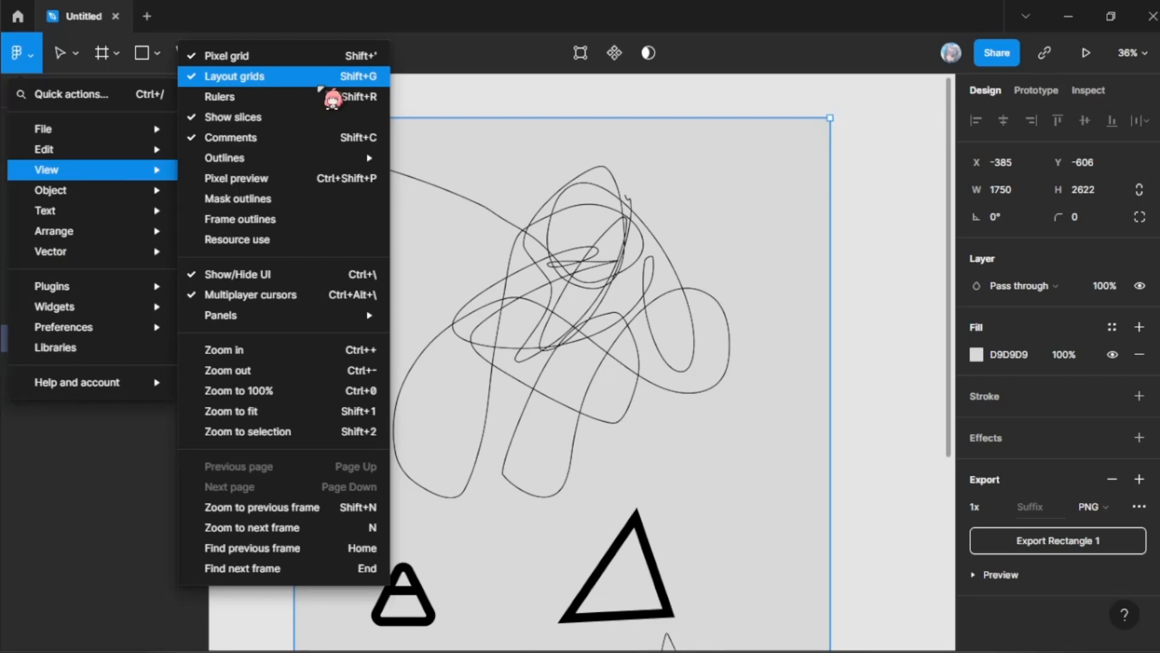
pyautogui.moveTo(375, 158)
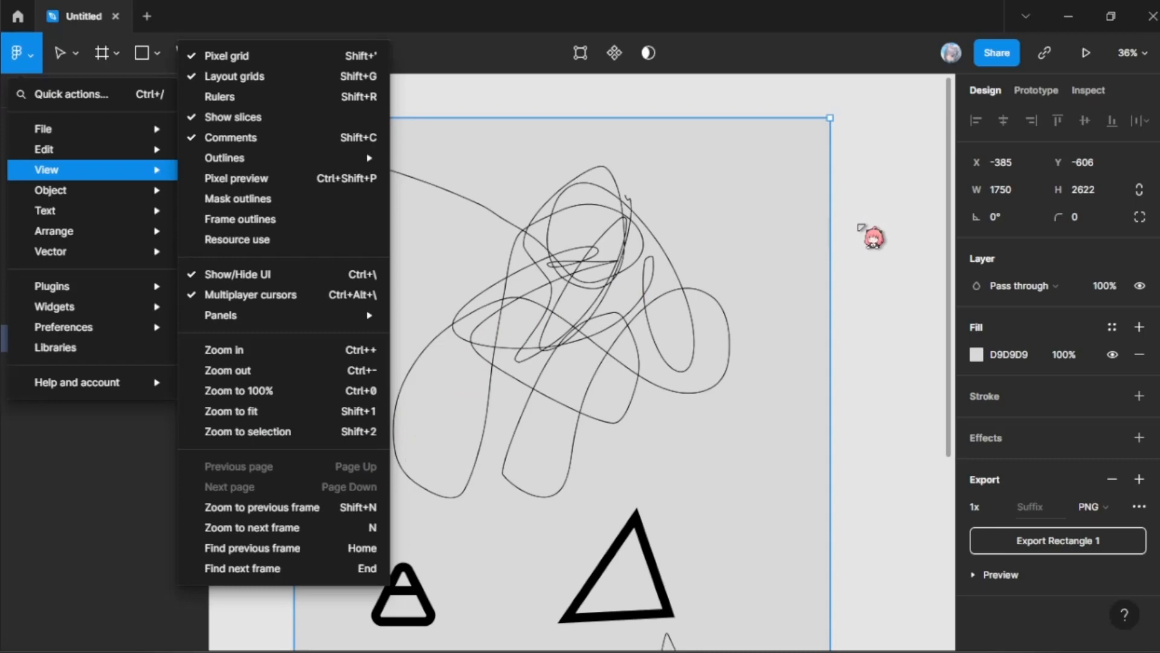
pyautogui.press('Escape')
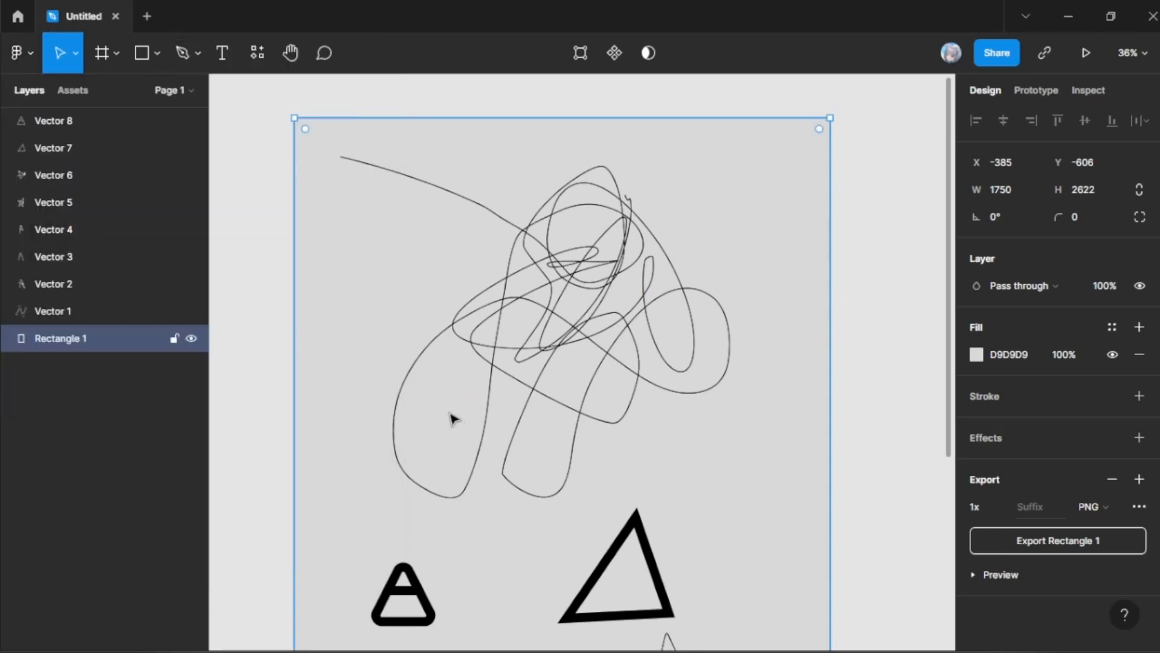
# Step: Demonstrate zooming in on the scribble drawing to 72%, and zoom out to 18% for the whole rectangle
pyautogui.scroll(-1, 453, 418)
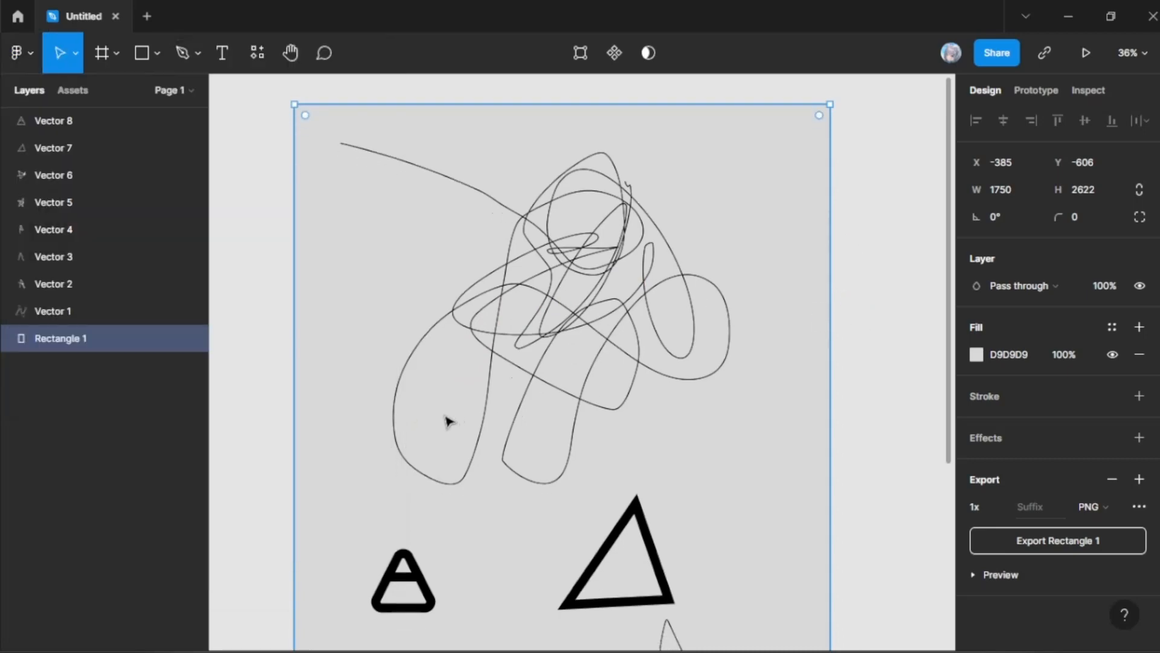
pyautogui.click(473, 351)
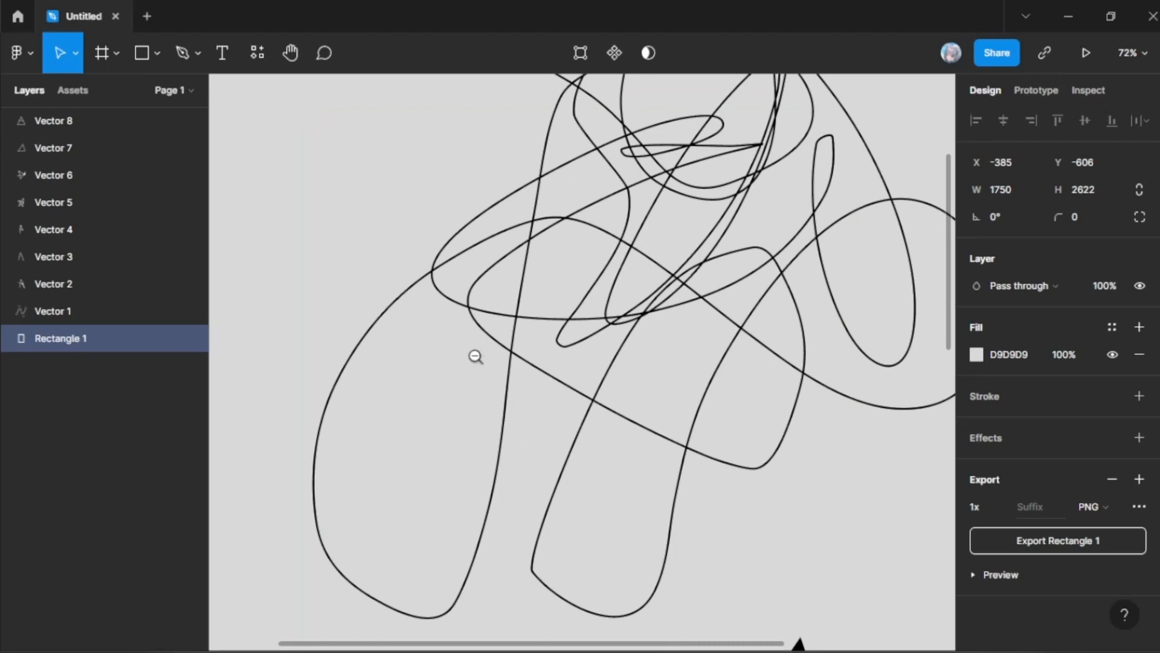
pyautogui.keyDown('alt'); pyautogui.click(475, 357); pyautogui.keyUp('alt')
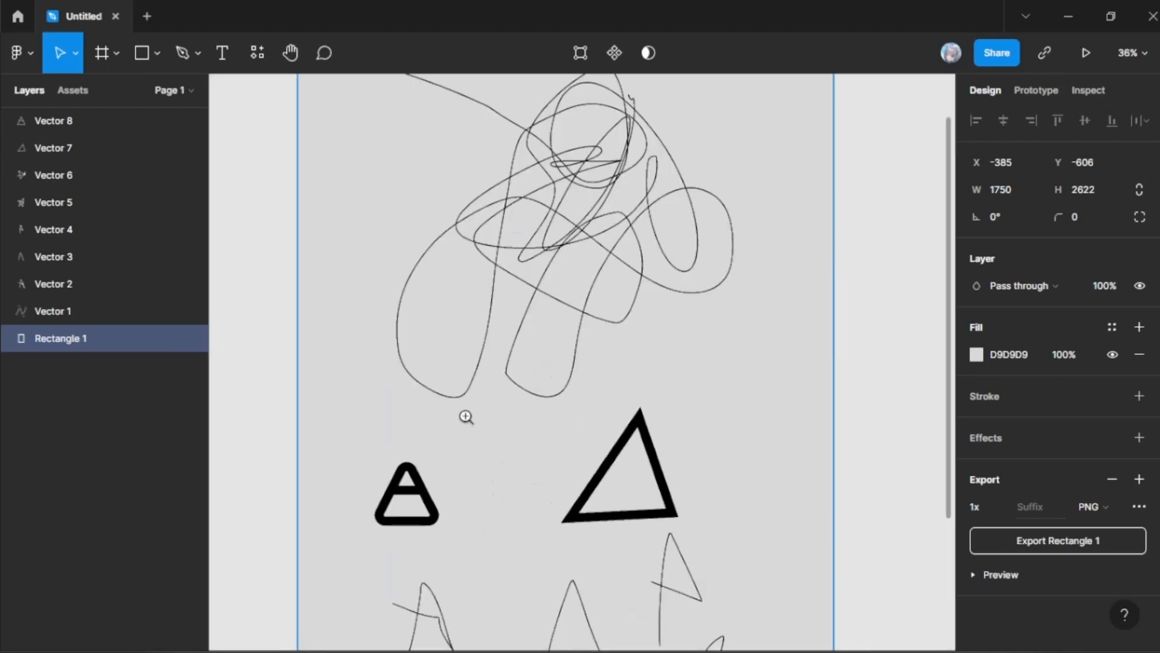
pyautogui.click(477, 407)
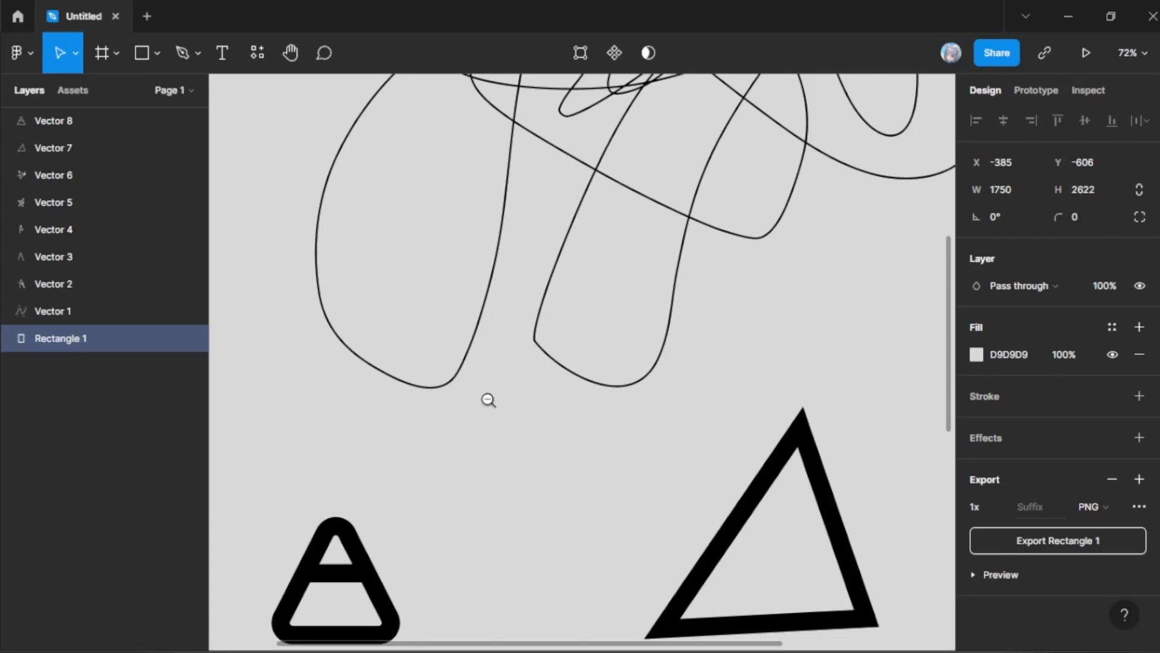
pyautogui.keyDown('alt'); pyautogui.click(488, 401); pyautogui.keyUp('alt')
pyautogui.keyDown('alt'); pyautogui.click(489, 400); pyautogui.keyUp('alt')
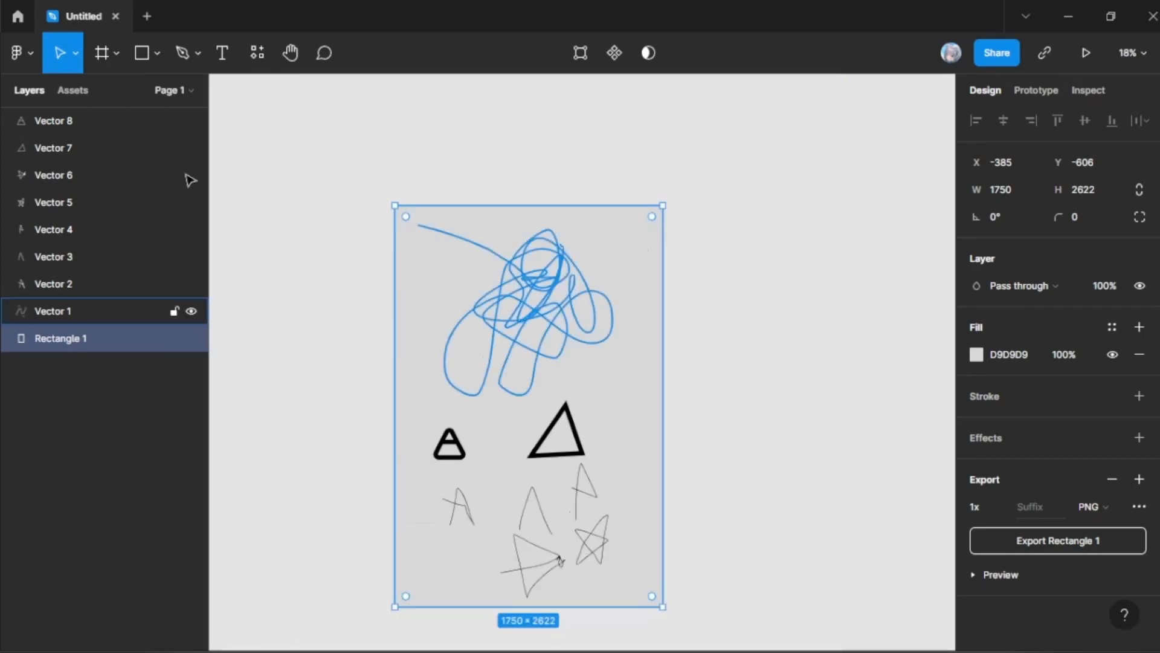
# Step: Examine the remaining View commands down to Find next frame and the Object commands for grouping, ordering, flipping and rotating
pyautogui.click(30, 53)
pyautogui.moveTo(121, 249)
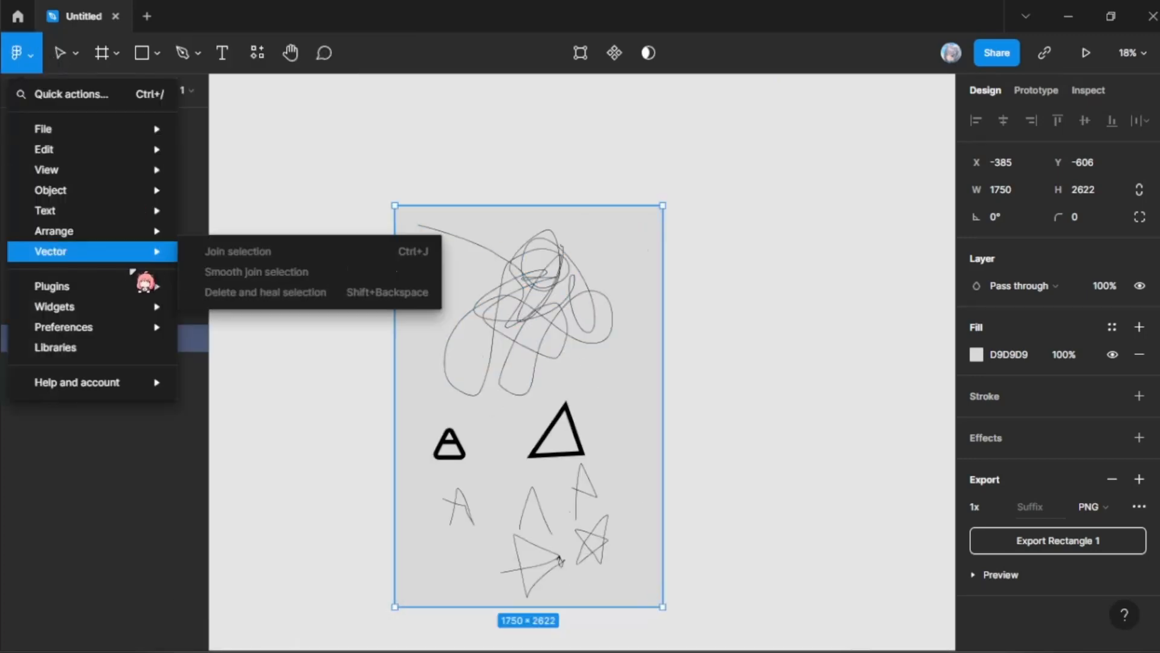
pyautogui.moveTo(135, 170)
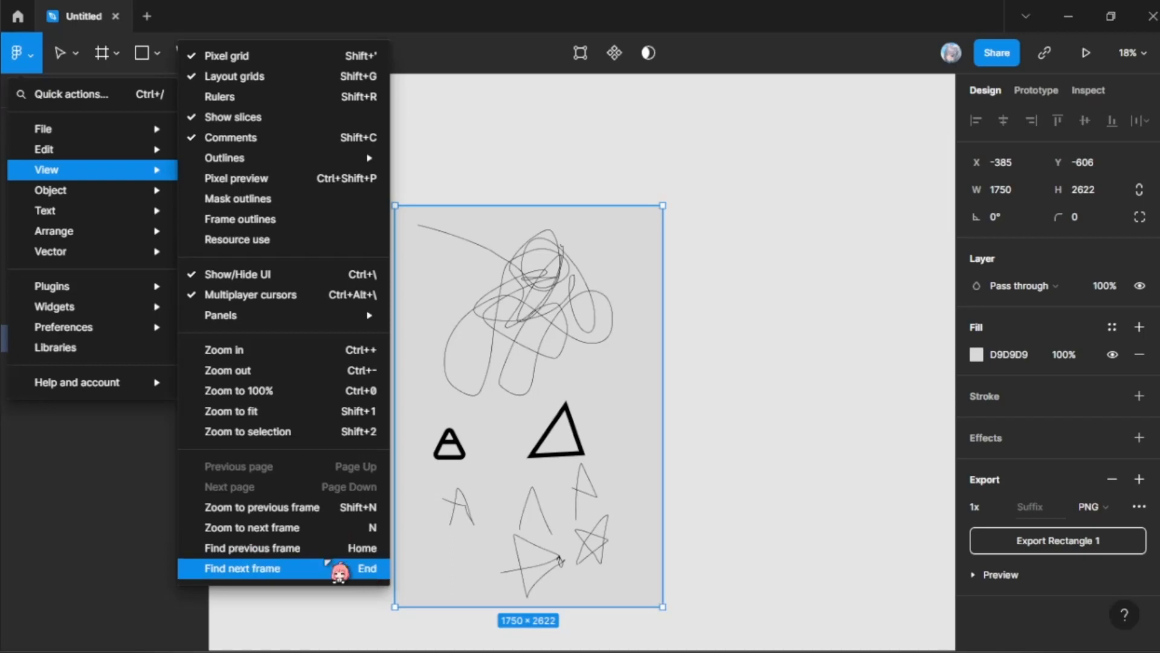
pyautogui.moveTo(76, 198)
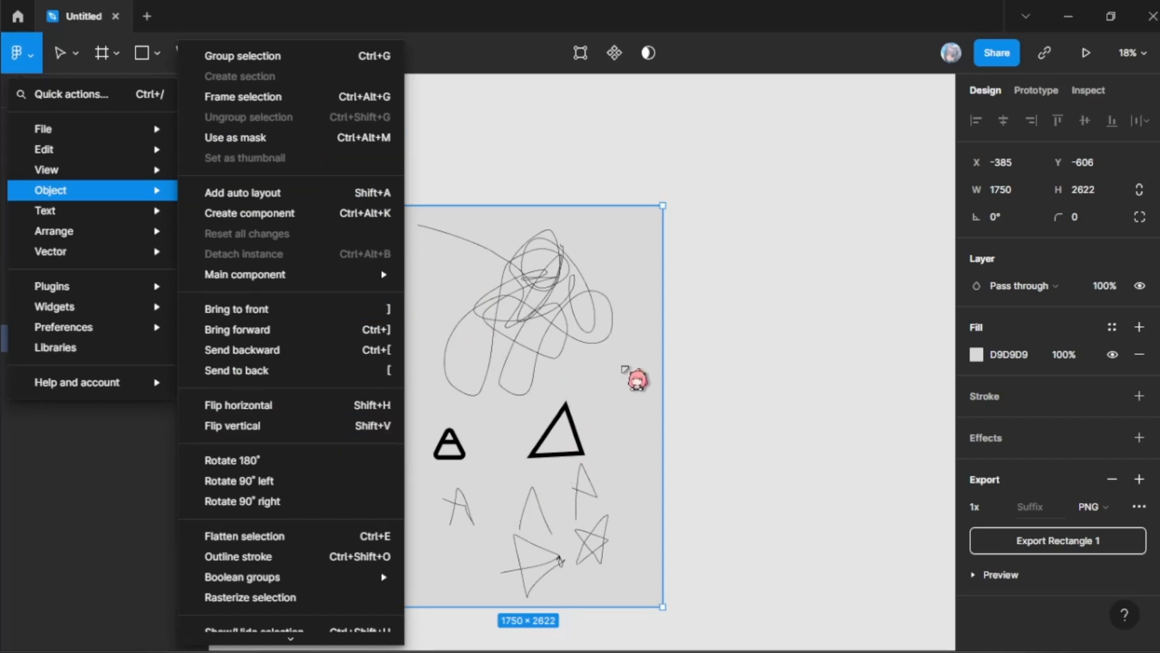
pyautogui.click(549, 326)
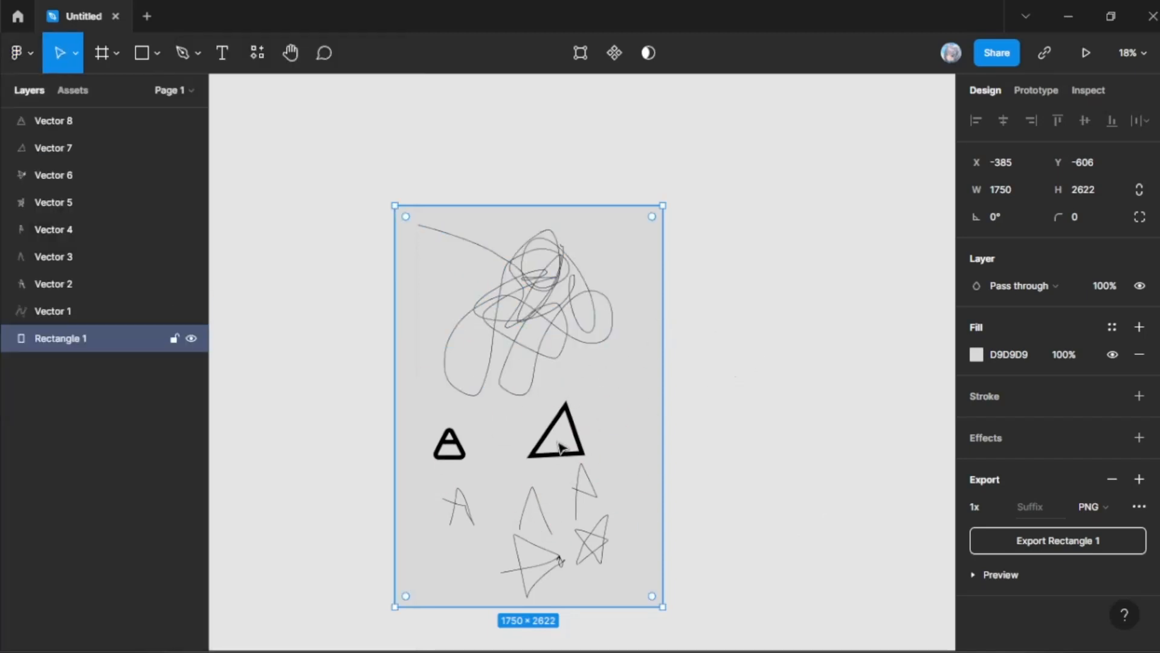
# Step: Try turning the thick triangle outline into a mask on its own, and undo it
pyautogui.scroll(1, 564, 447)
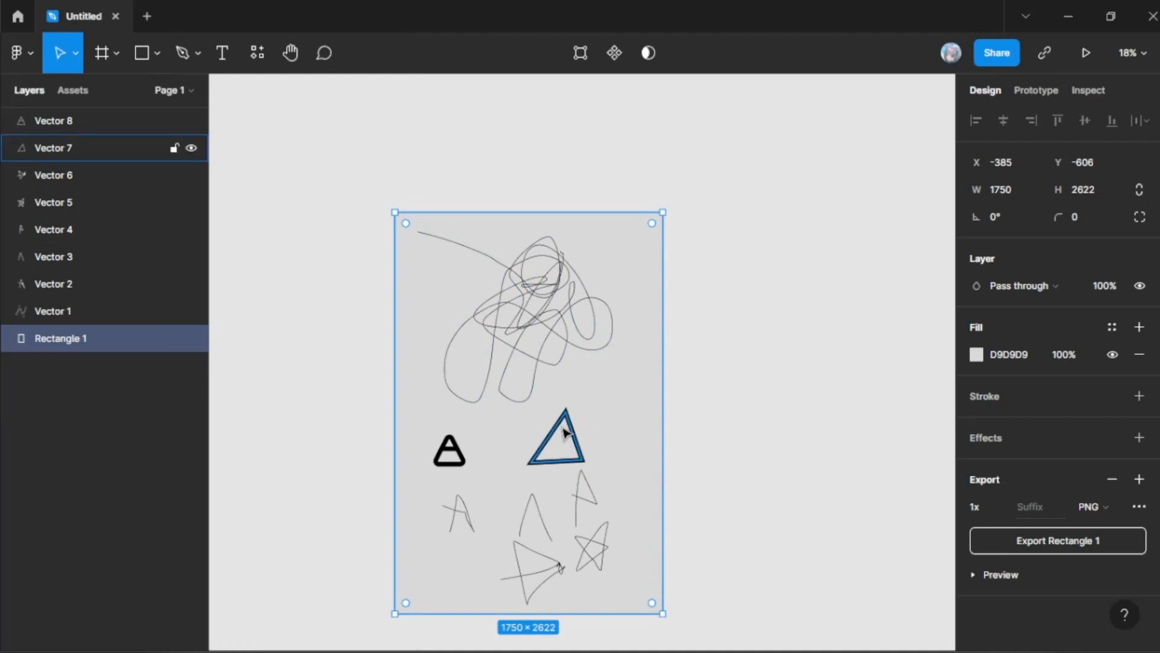
pyautogui.scroll(5, 555, 417)
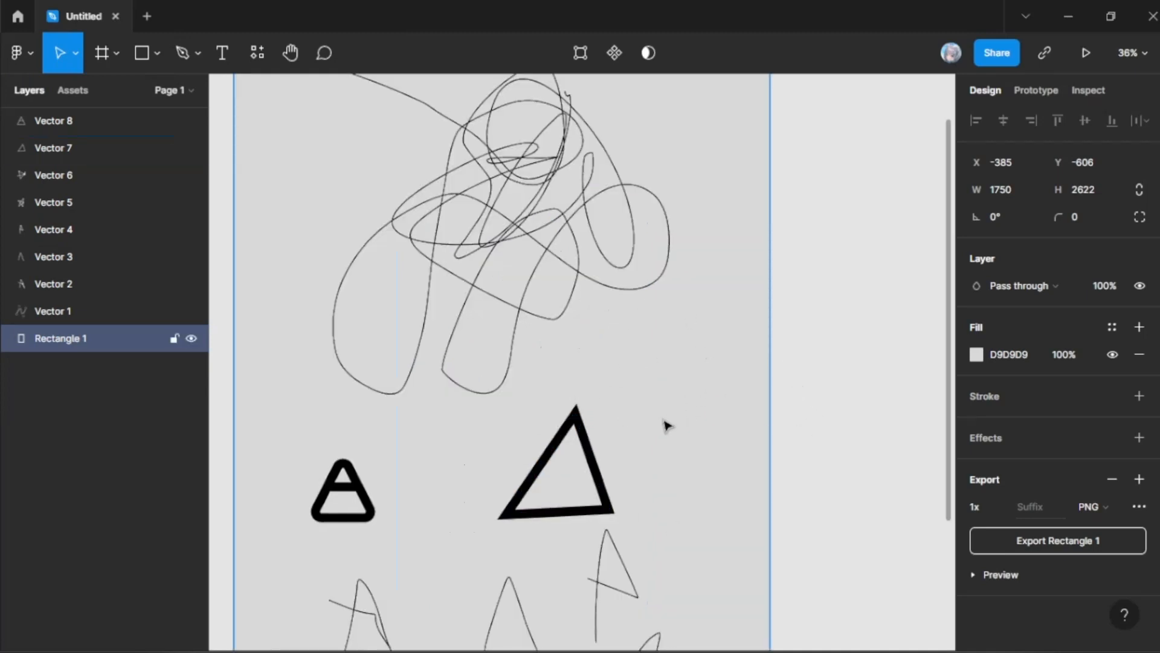
pyautogui.moveTo(794, 375); pyautogui.dragTo(686, 418)
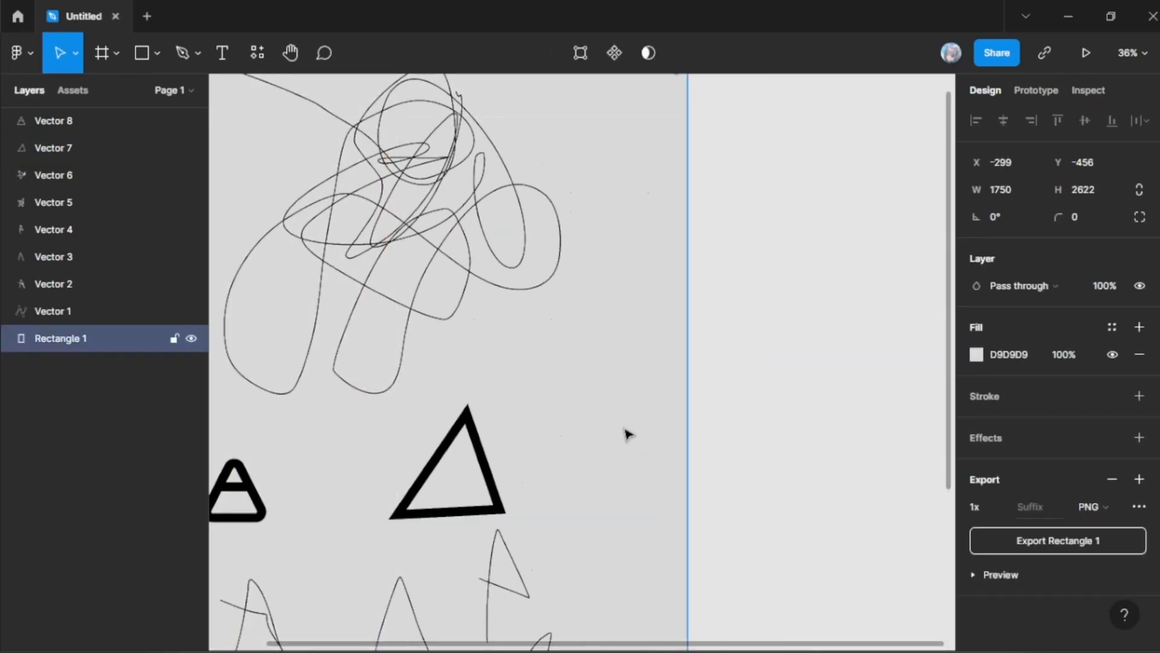
pyautogui.press('Escape')
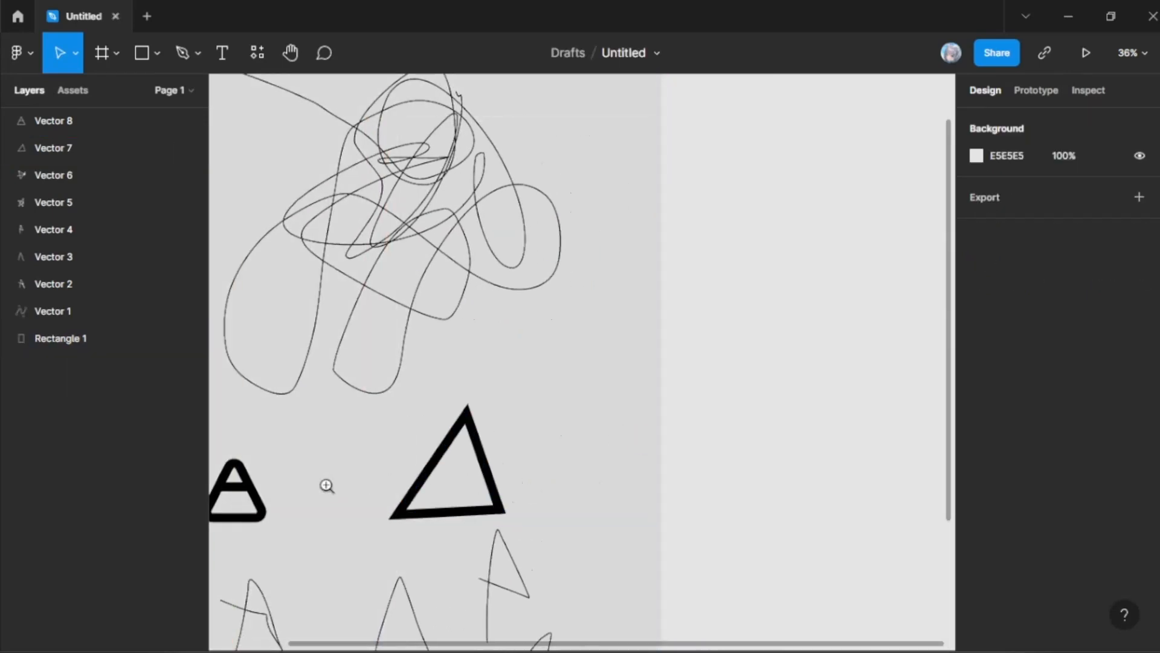
pyautogui.click(327, 486)
pyautogui.click(508, 496)
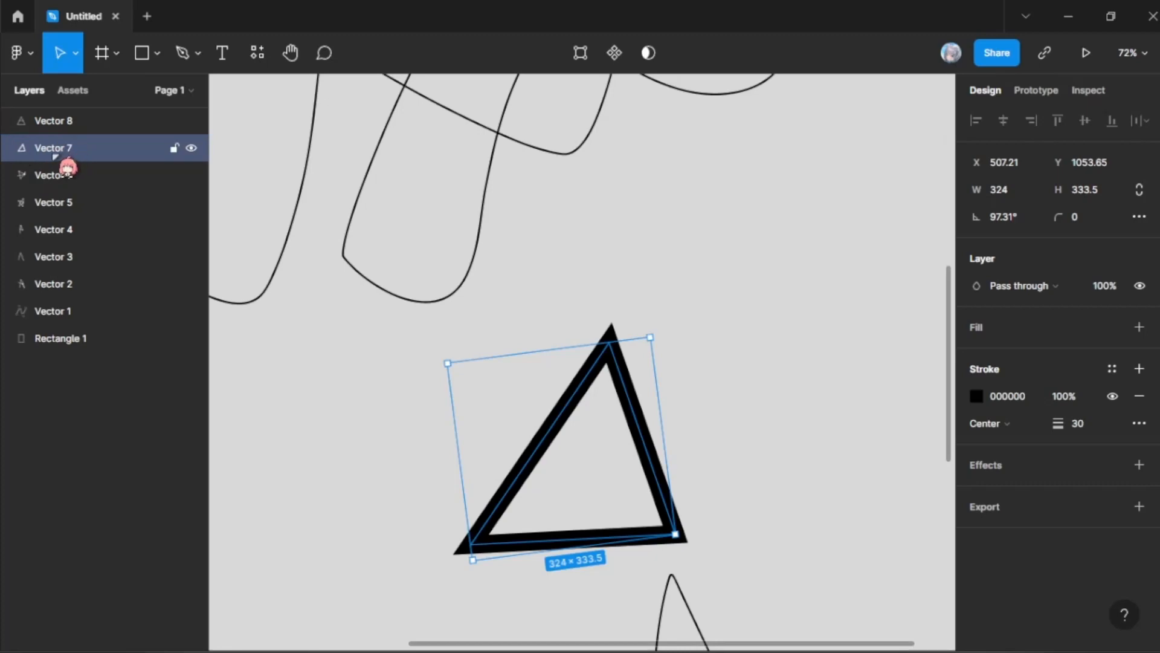
pyautogui.click(651, 54)
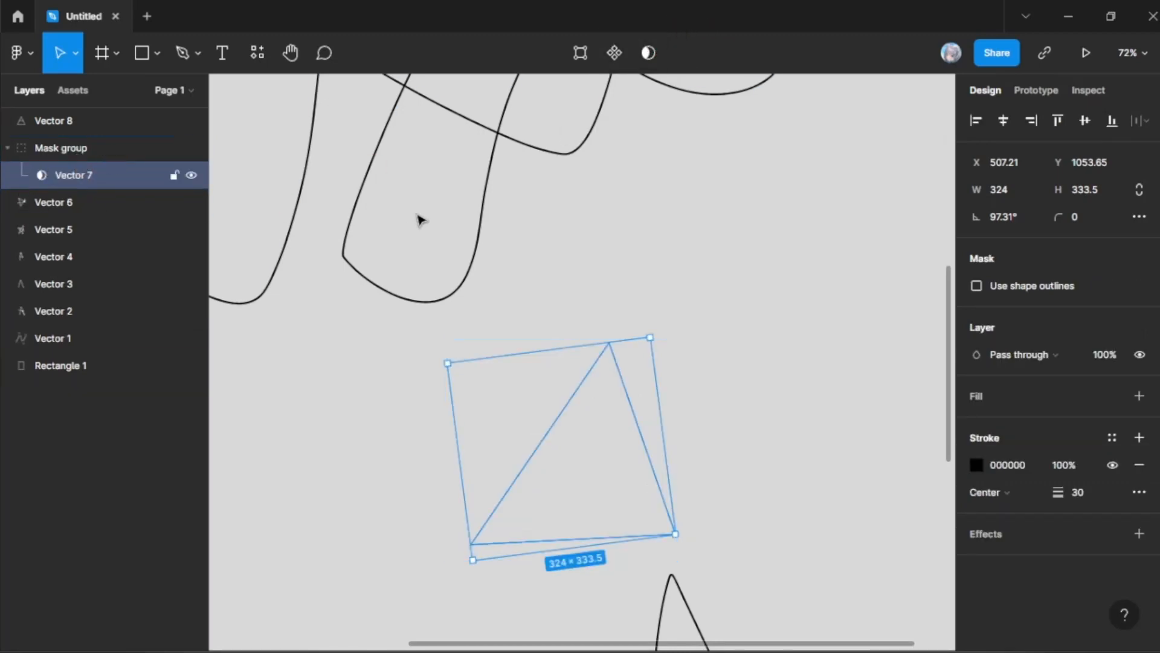
pyautogui.hotkey('ctrl', 'z')
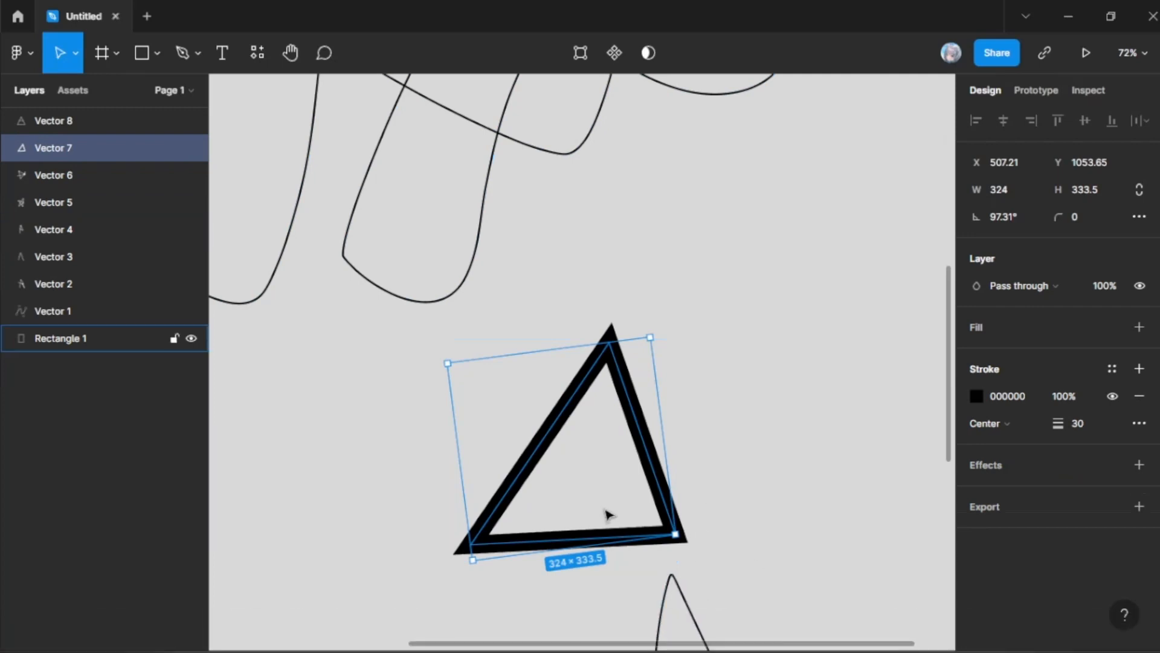
# Step: Switch to File Explorer, open the Downloads folder and shrink its window so the Figma canvas shows beside it
pyautogui.click(773, 646)
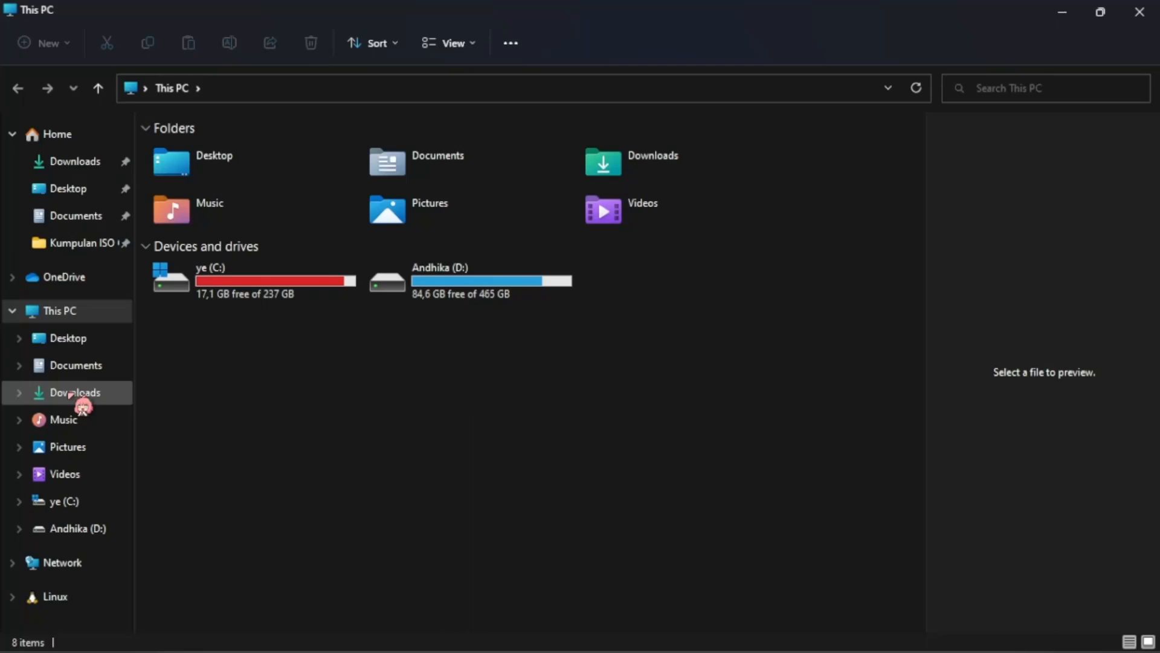
pyautogui.click(72, 393)
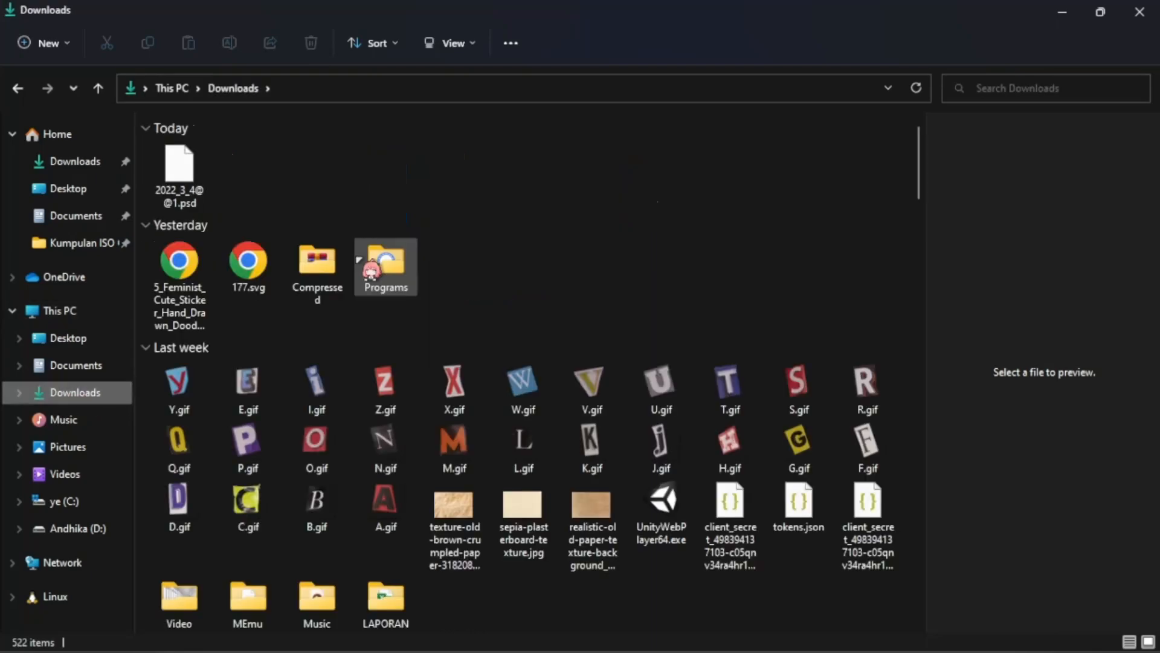
pyautogui.scroll(-5, 370, 270)
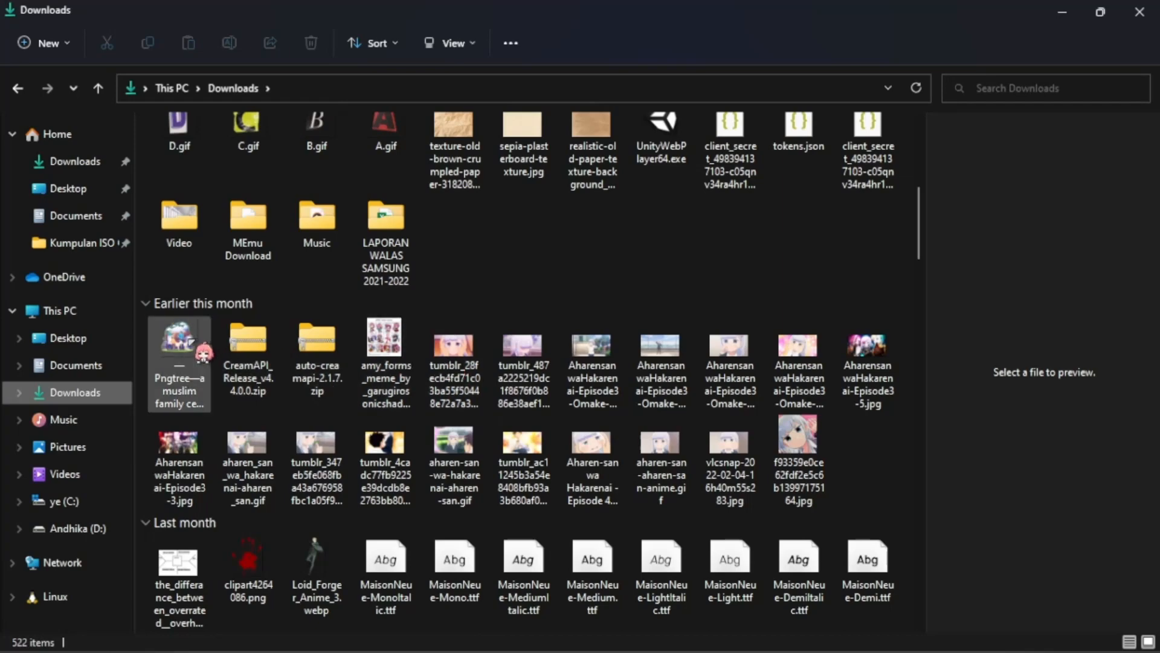
pyautogui.click(192, 342)
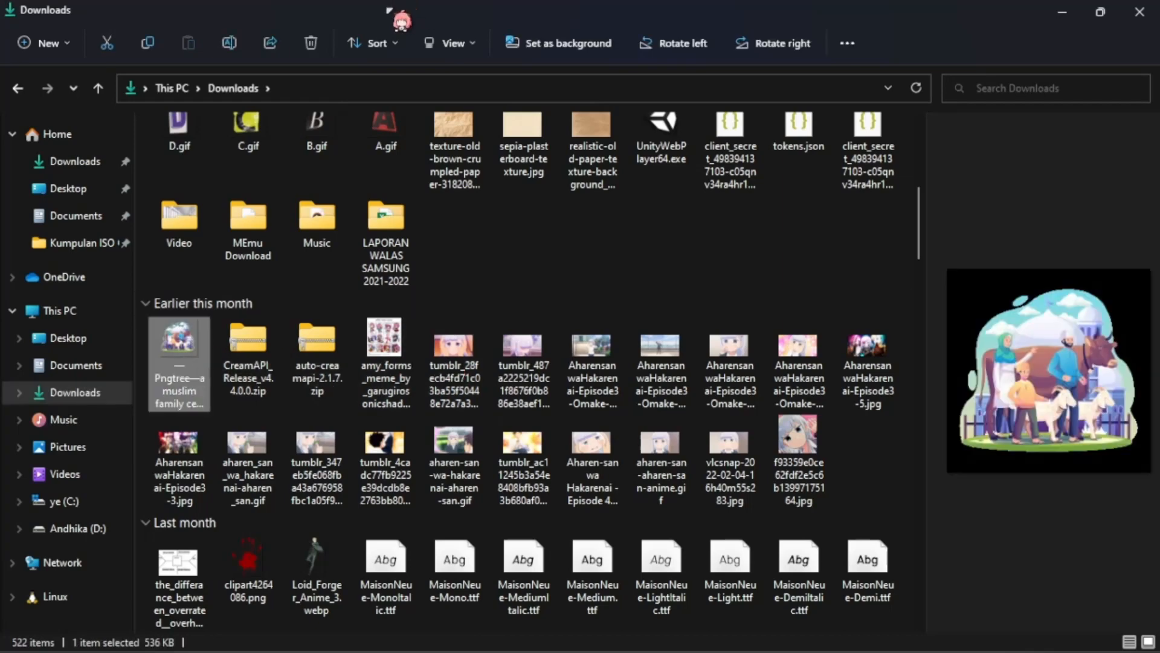
pyautogui.moveTo(389, 11); pyautogui.dragTo(771, 137)
# Step: Preview a few pictures in Downloads, and import f93359e0ce62fdf2e5c6b13997175164.jpg onto the Figma canvas
pyautogui.scroll(5, 623, 423)
pyautogui.scroll(-5, 621, 423)
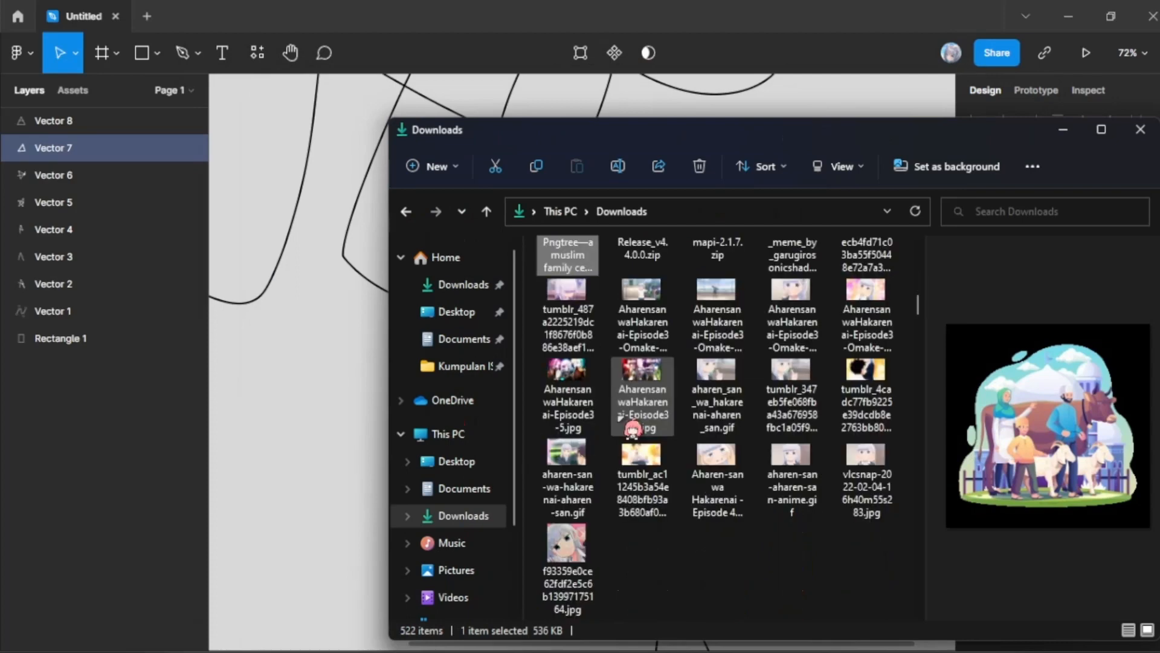
pyautogui.click(662, 392)
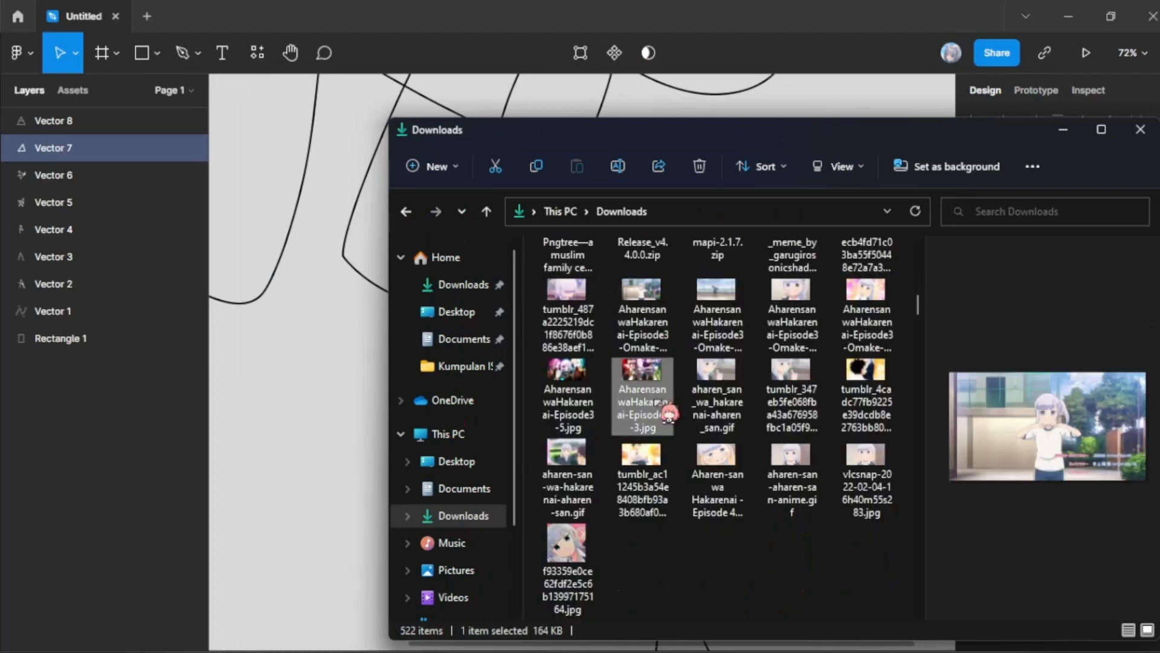
pyautogui.click(648, 329)
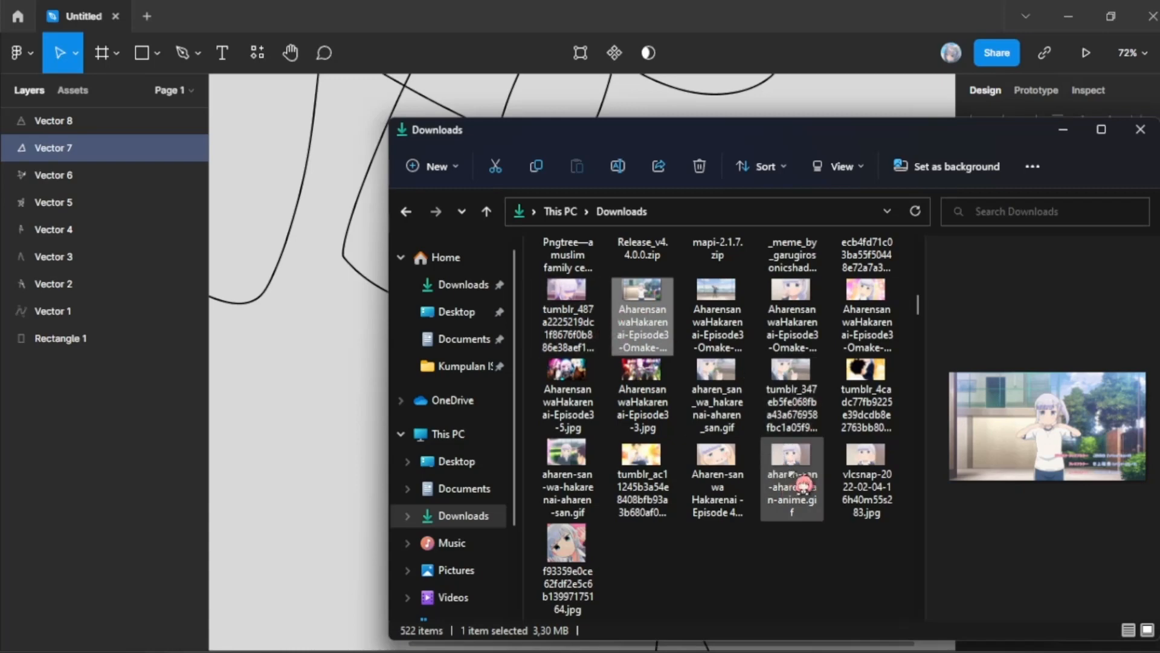
pyautogui.moveTo(567, 543); pyautogui.dragTo(308, 474)
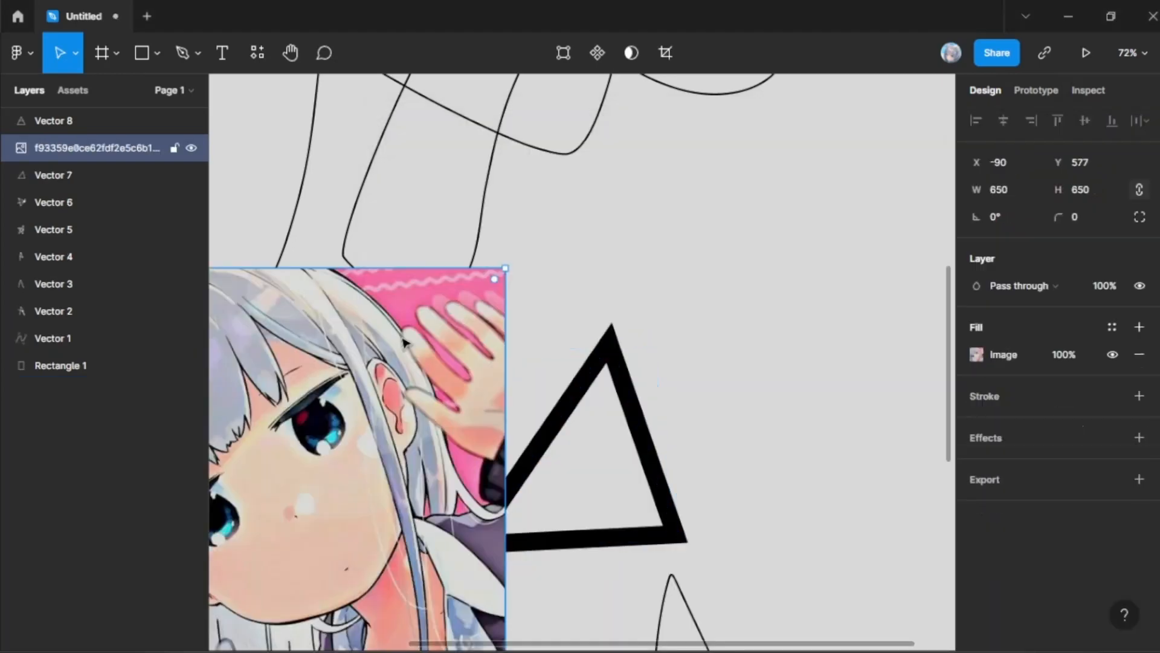
# Step: Move the imported image over the thick triangle, and mask it with the Vector 7 outline
pyautogui.moveTo(404, 342); pyautogui.dragTo(595, 417)
pyautogui.press('-')
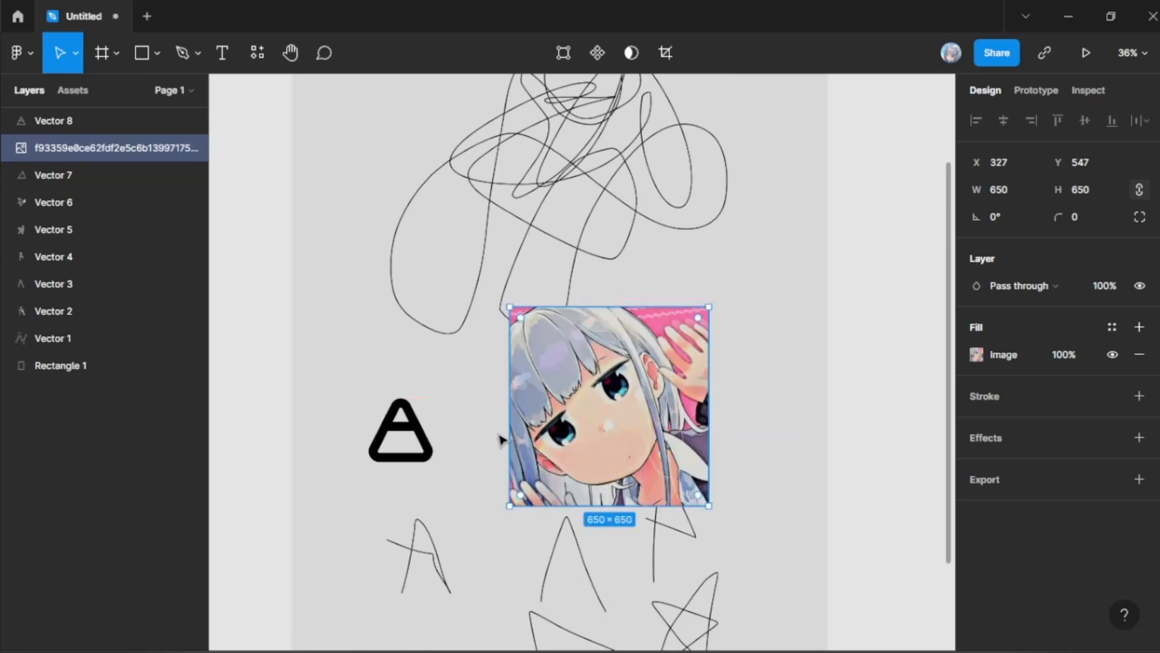
pyautogui.keyDown('shift'); pyautogui.click(53, 202); pyautogui.keyUp('shift')
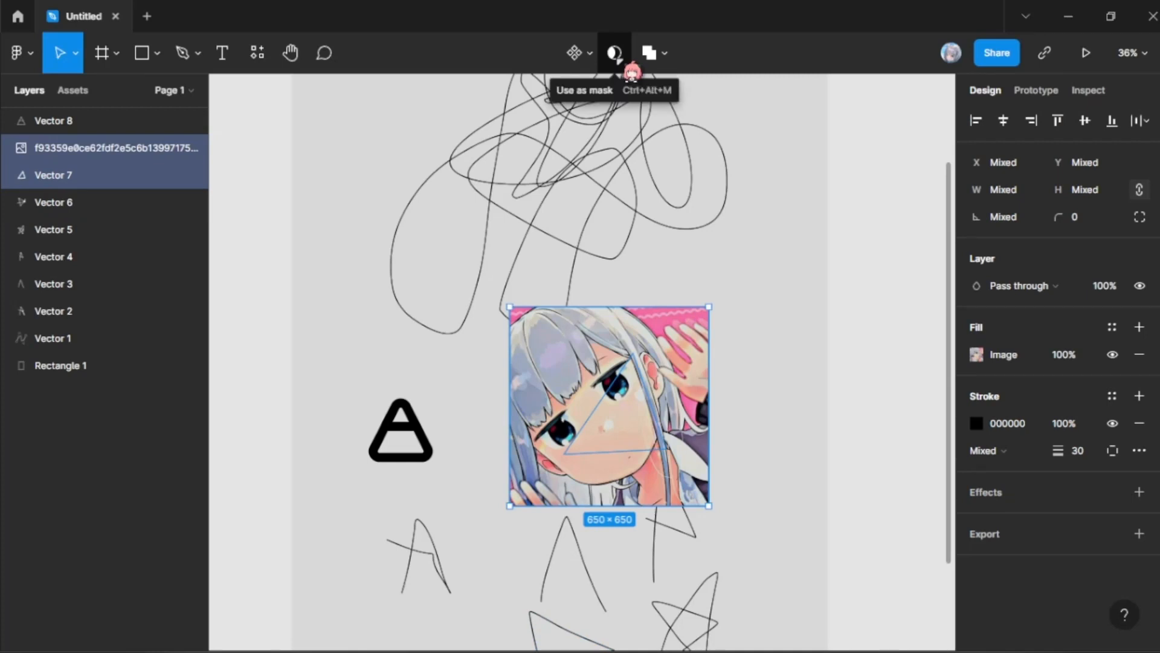
pyautogui.click(617, 58)
# Step: Try sliding the triangle mask across the image, undo the move, and select the image layer
pyautogui.moveTo(634, 423); pyautogui.dragTo(592, 428)
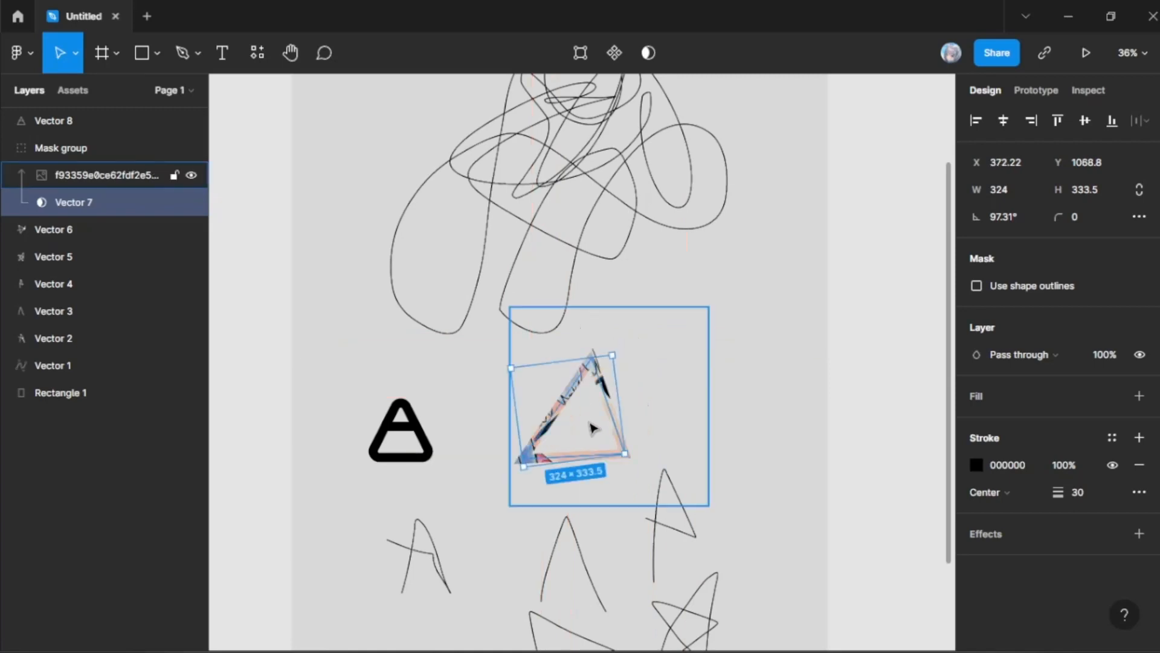
pyautogui.click(84, 181)
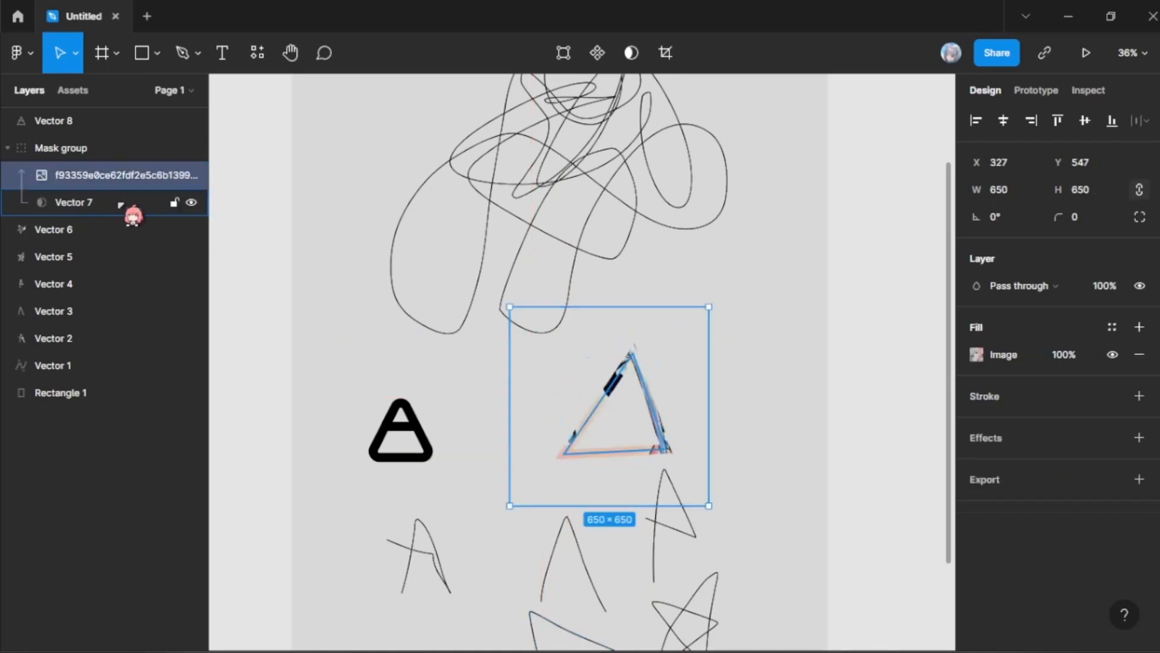
# Step: Lock the image and Vector 7 inside the mask group, and move the whole group to X 993, Y 211
pyautogui.click(60, 152)
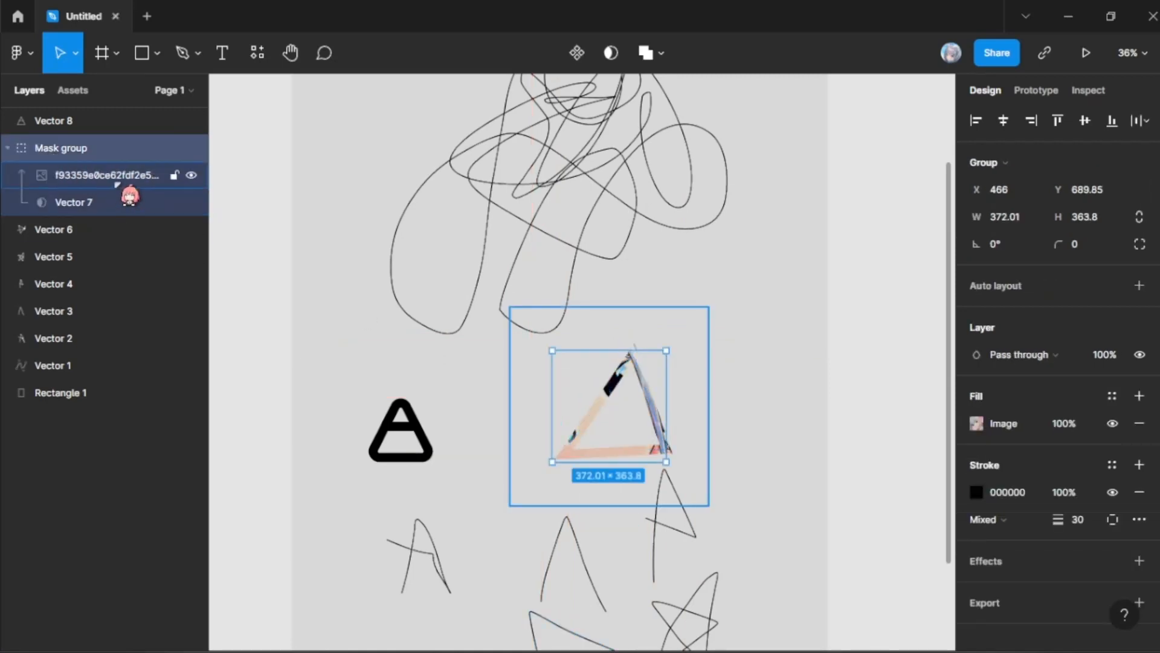
pyautogui.click(174, 176)
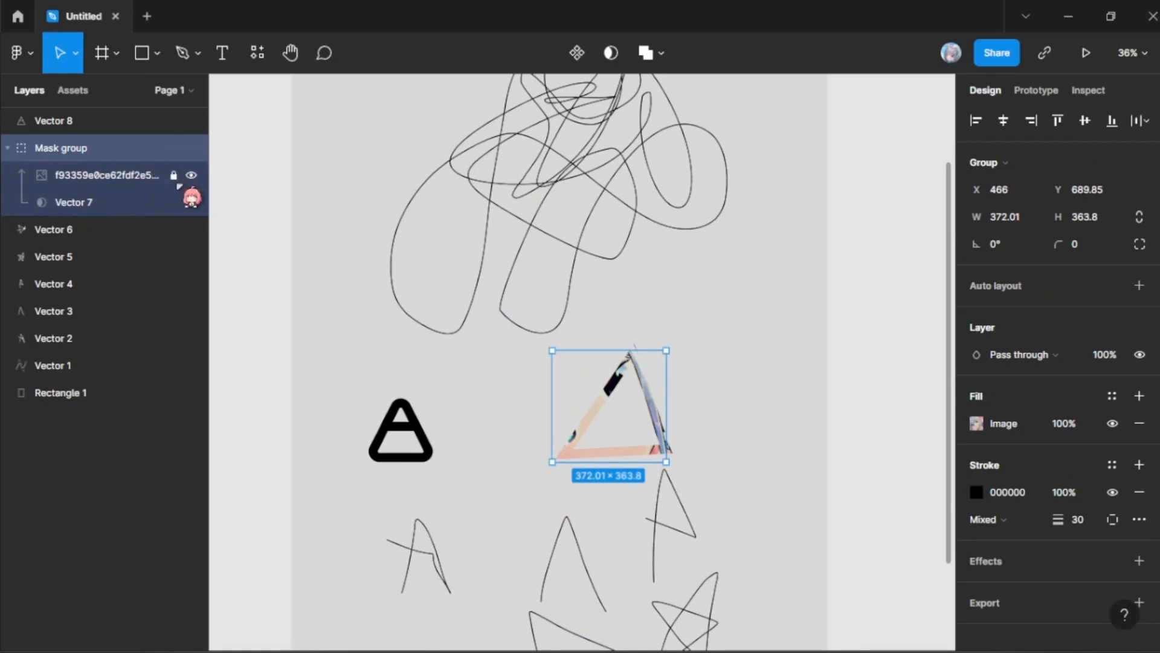
pyautogui.click(173, 202)
pyautogui.moveTo(624, 408); pyautogui.dragTo(786, 261)
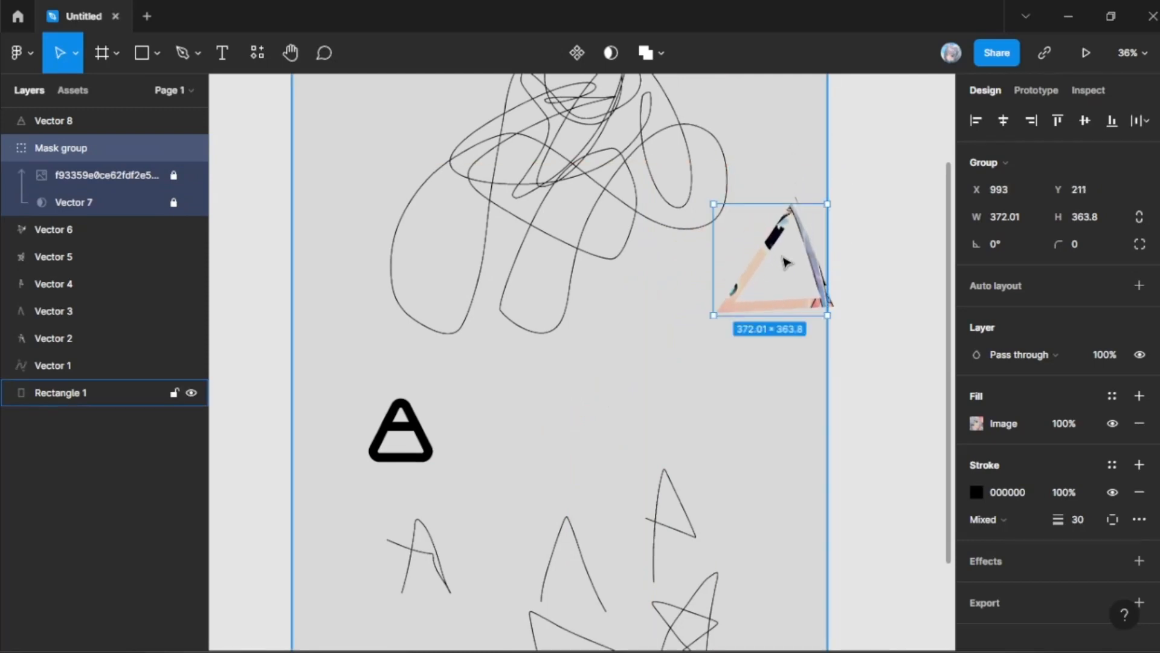
# Step: Move the locked mask group to X 304, Y 574, between the large scribble and the small shapes
pyautogui.moveTo(786, 262); pyautogui.dragTo(573, 378)
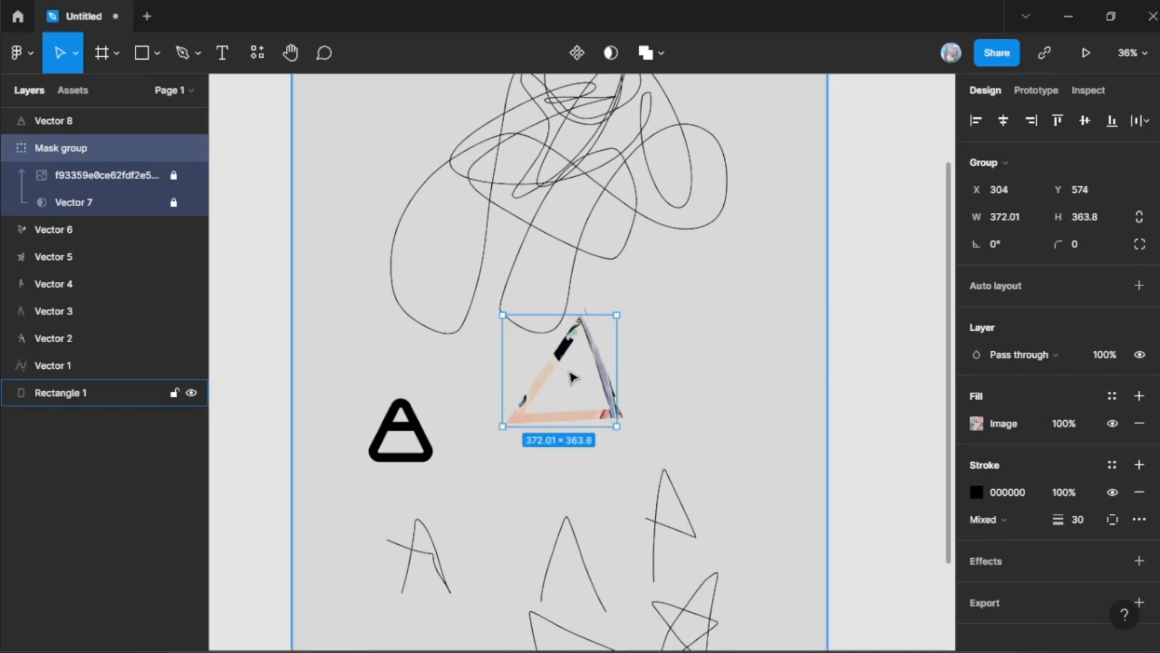
pyautogui.click(21, 53)
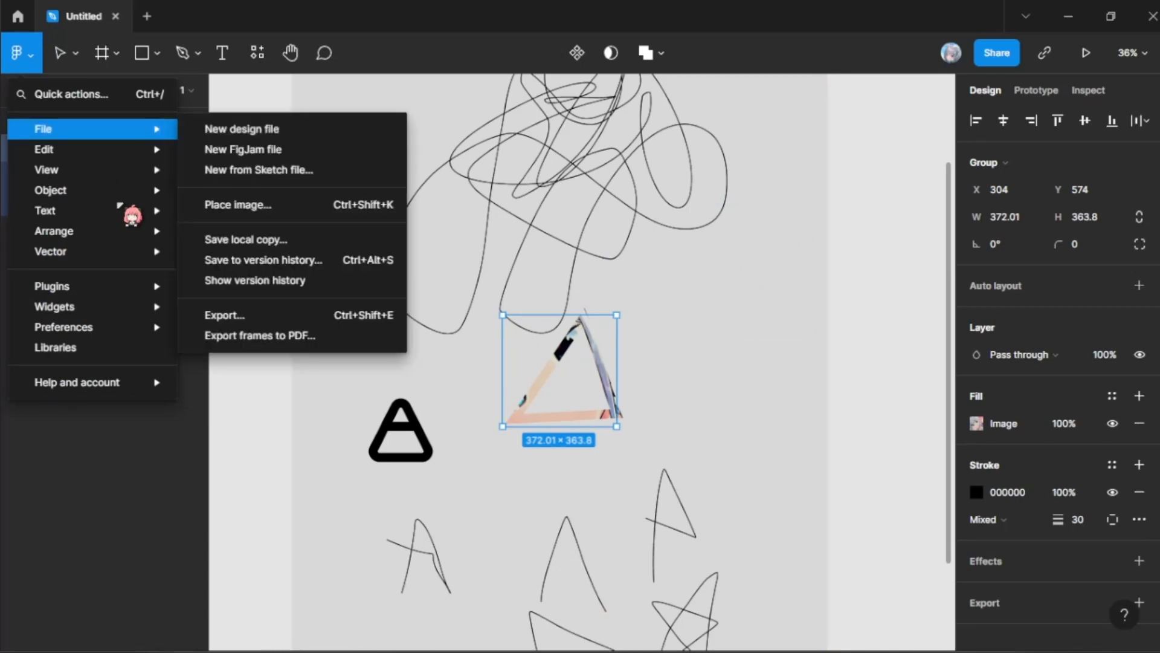
pyautogui.press('Escape')
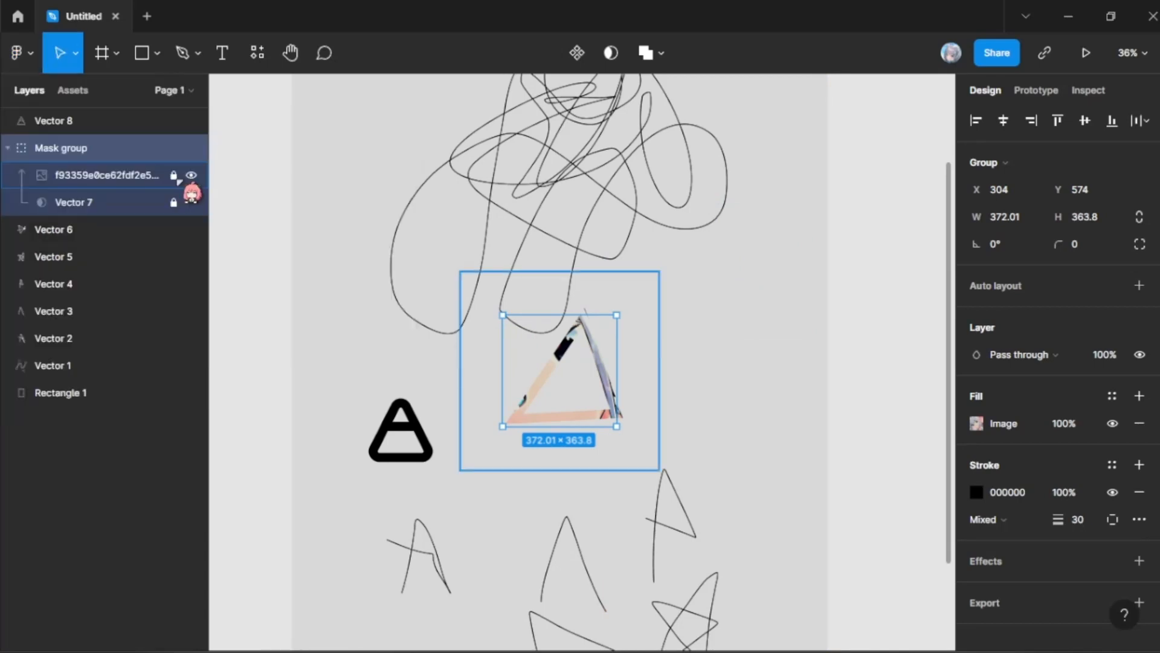
# Step: Unlock the image and Vector 7 inside the mask group, and move the group to X 517, Y 597
pyautogui.click(174, 204)
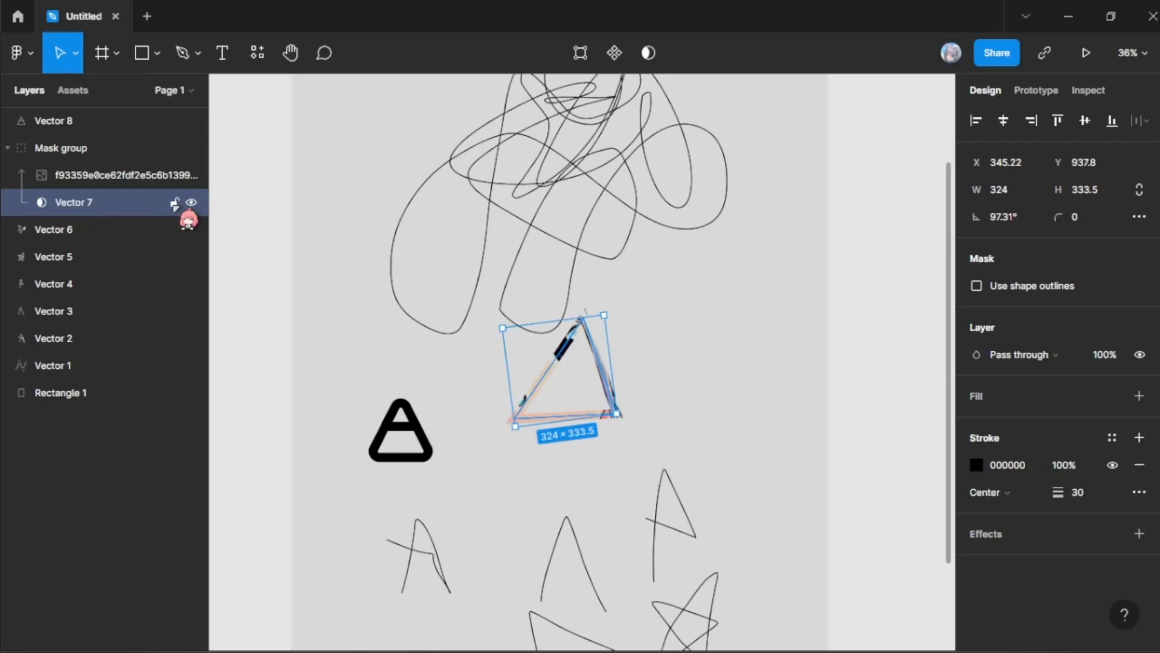
pyautogui.click(597, 410)
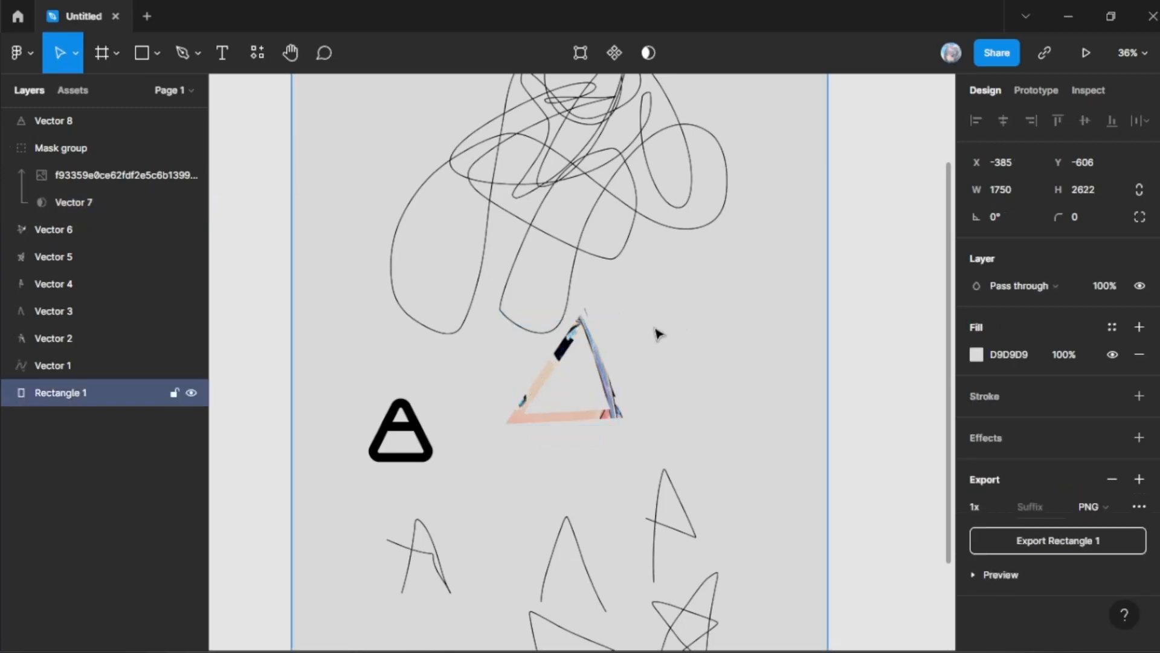
pyautogui.moveTo(580, 397); pyautogui.dragTo(616, 456)
pyautogui.click(88, 178)
pyautogui.click(122, 157)
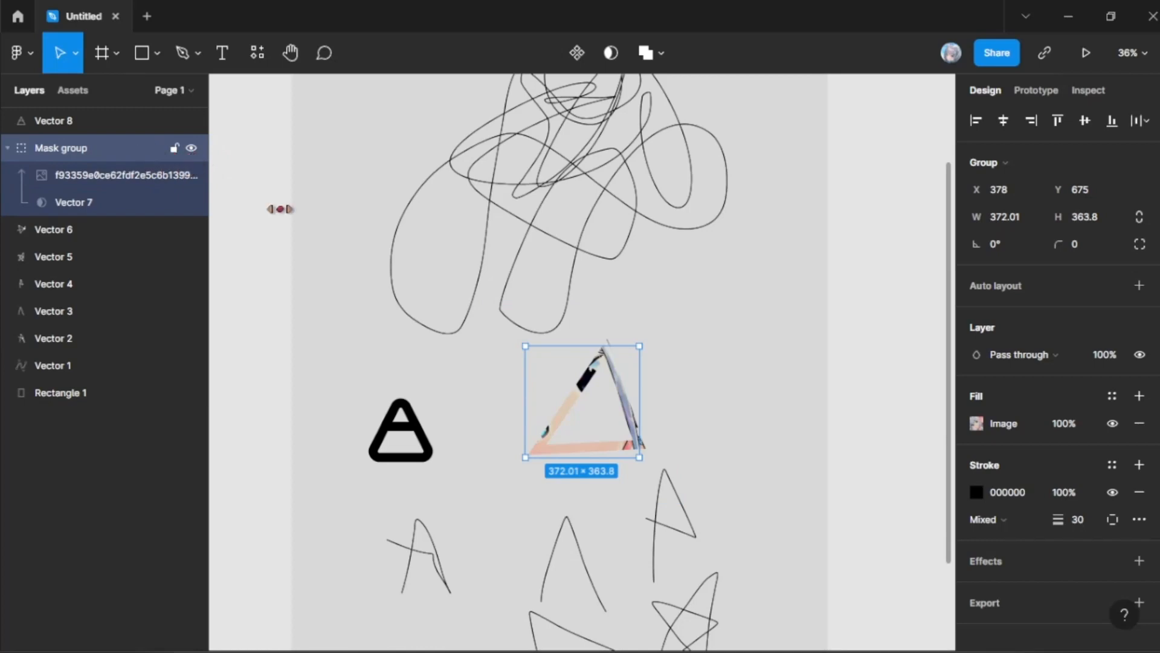
pyautogui.moveTo(601, 416)
pyautogui.mouseDown()
pyautogui.moveTo(384, 201)
pyautogui.moveTo(586, 373)
pyautogui.moveTo(636, 388)
pyautogui.mouseUp()
# Step: Look over the View and Object commands available for the selected mask group
pyautogui.click(24, 61)
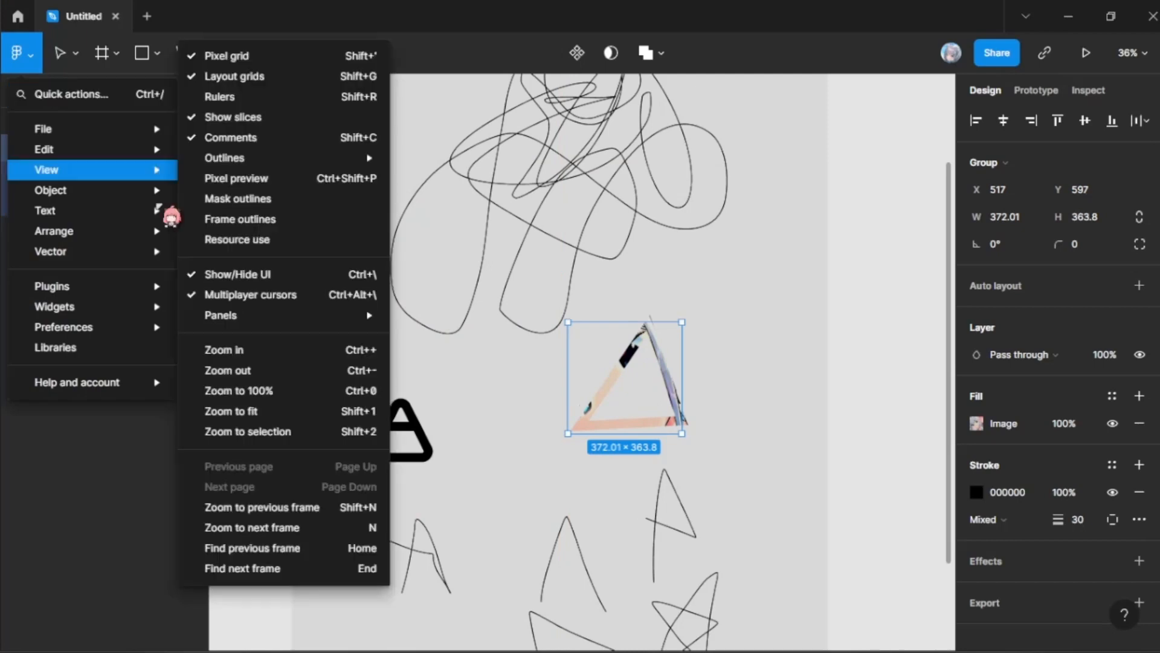
pyautogui.moveTo(128, 173)
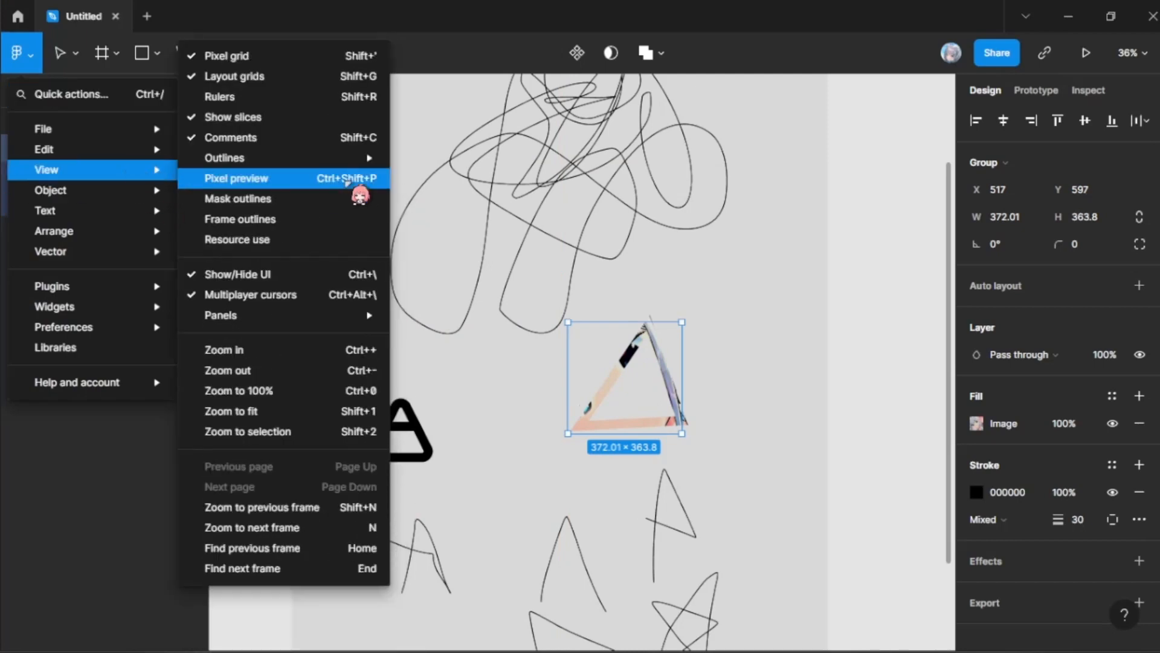
pyautogui.moveTo(130, 195)
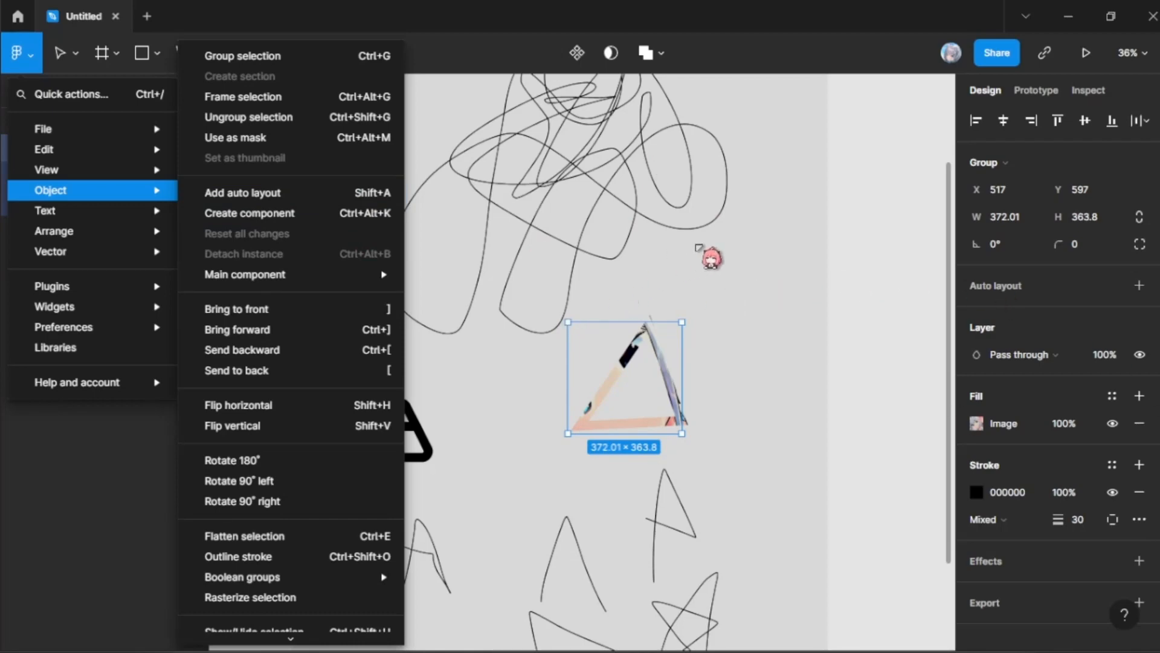
pyautogui.click(656, 289)
# Step: Add auto layout to the mask group, and select the resulting frame on the canvas
pyautogui.scroll(1, 655, 289)
pyautogui.scroll(6, 655, 290)
pyautogui.scroll(-3, 393, 317)
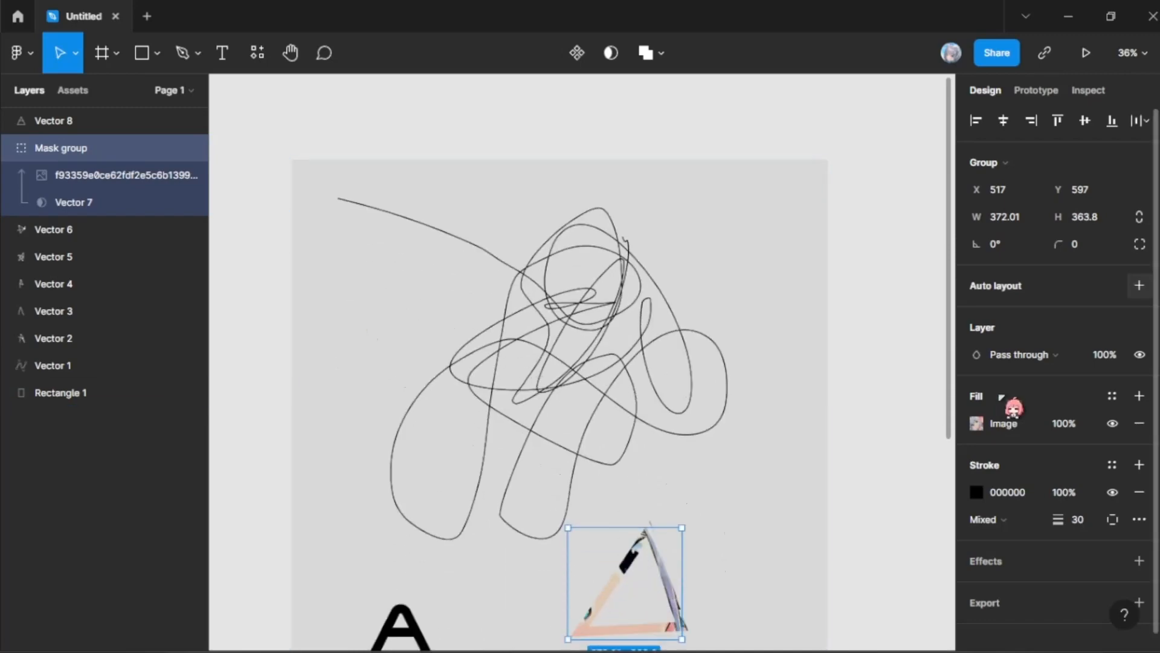
pyautogui.hotkey('shift', 'a')
pyautogui.click(326, 171)
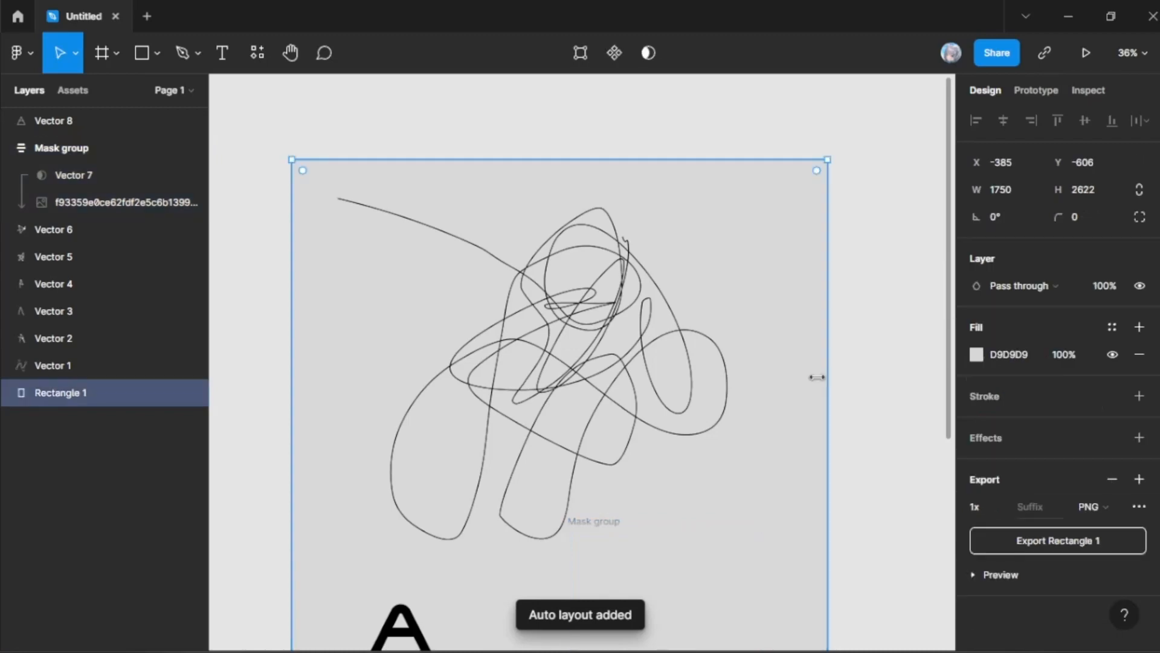
pyautogui.scroll(-4, 582, 520)
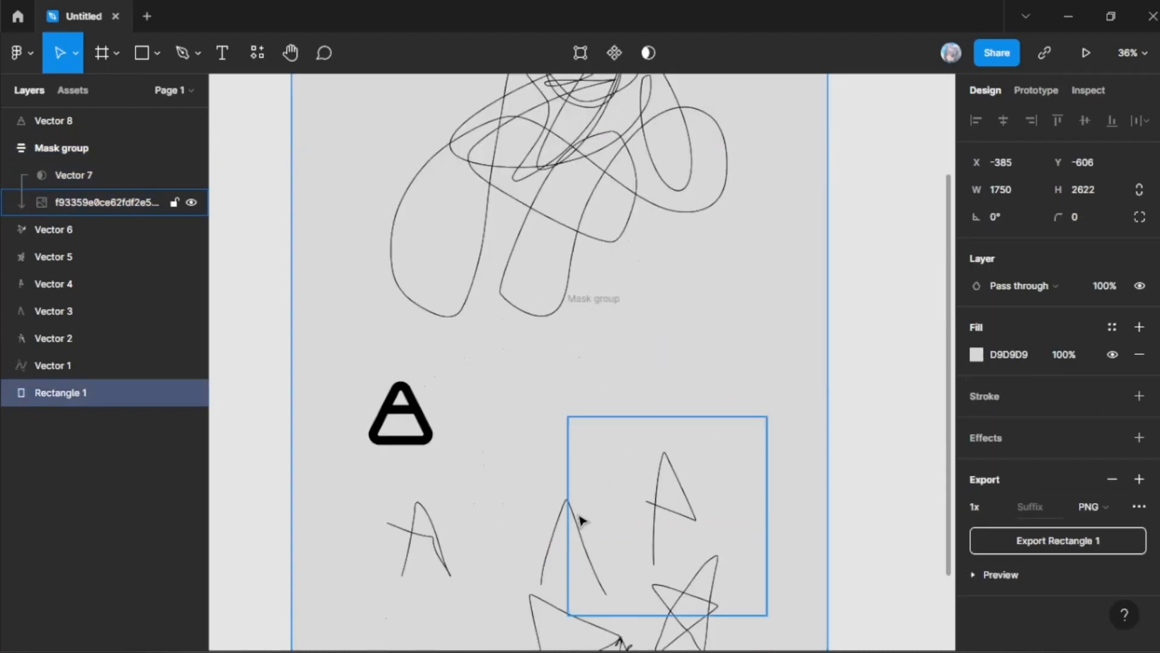
pyautogui.click(661, 383)
pyautogui.moveTo(843, 631)
pyautogui.click(853, 585)
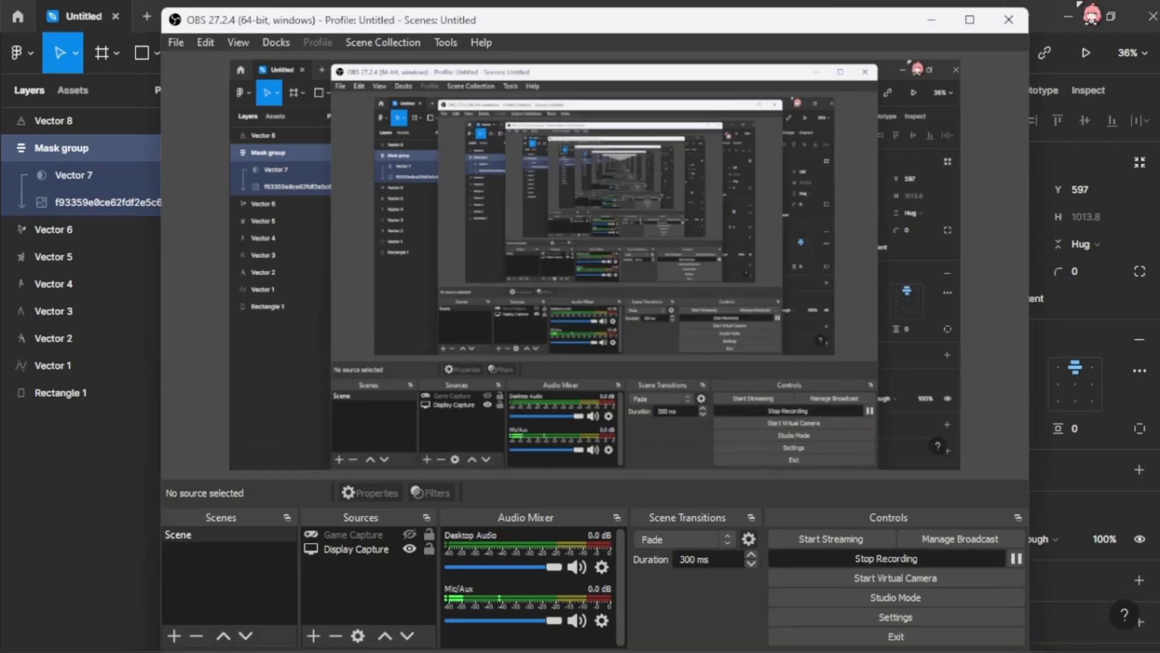
pyautogui.click(1031, 5)
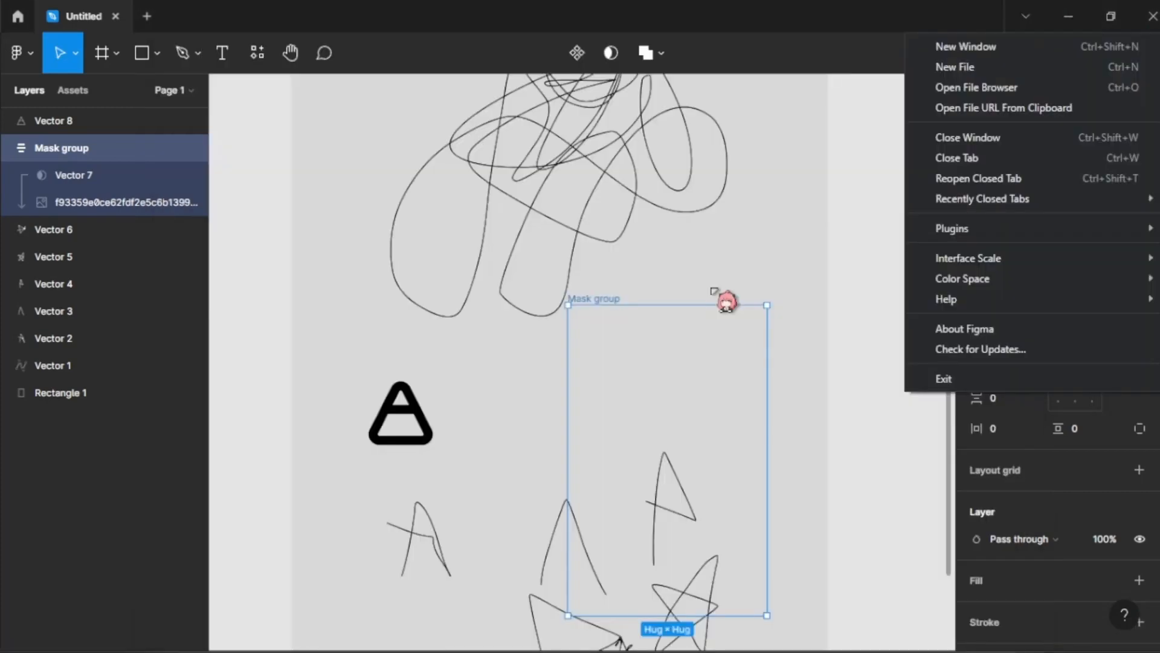
pyautogui.click(713, 291)
pyautogui.scroll(5, 345, 185)
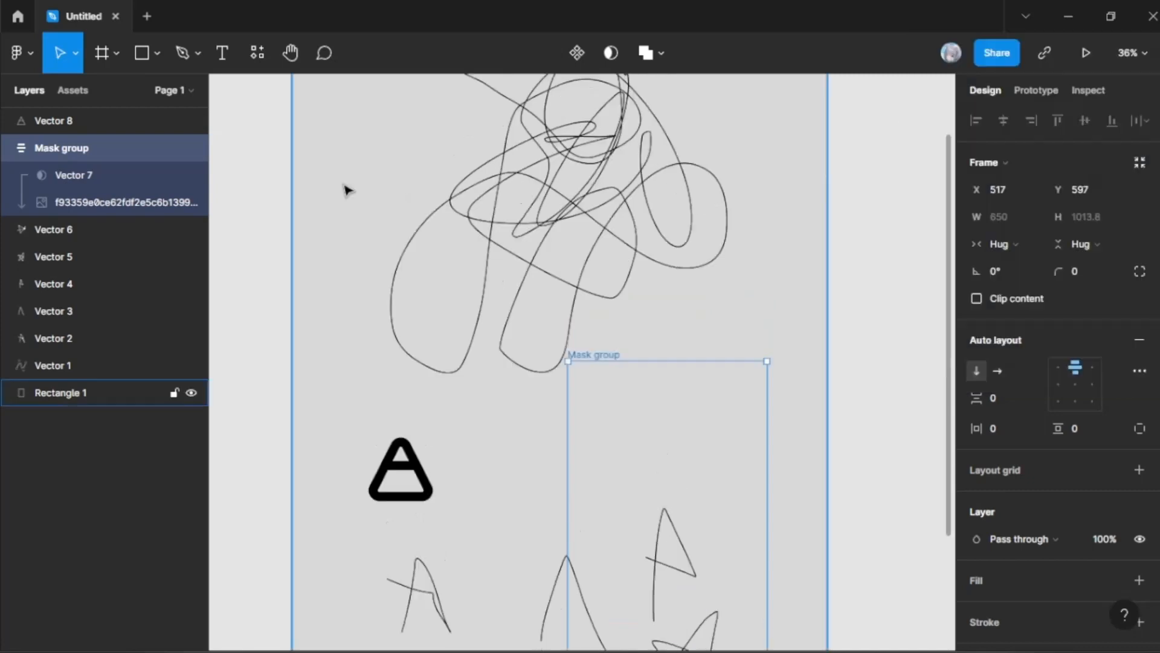
pyautogui.scroll(-1, 424, 223)
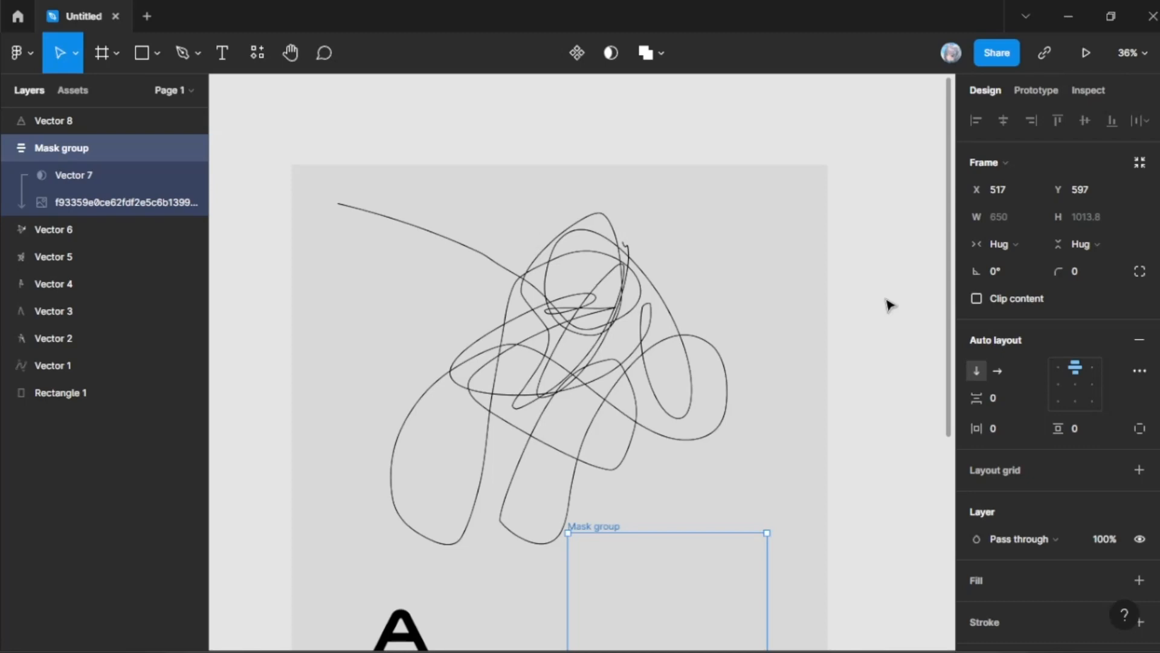
pyautogui.click(890, 305)
pyautogui.scroll(-5, 890, 305)
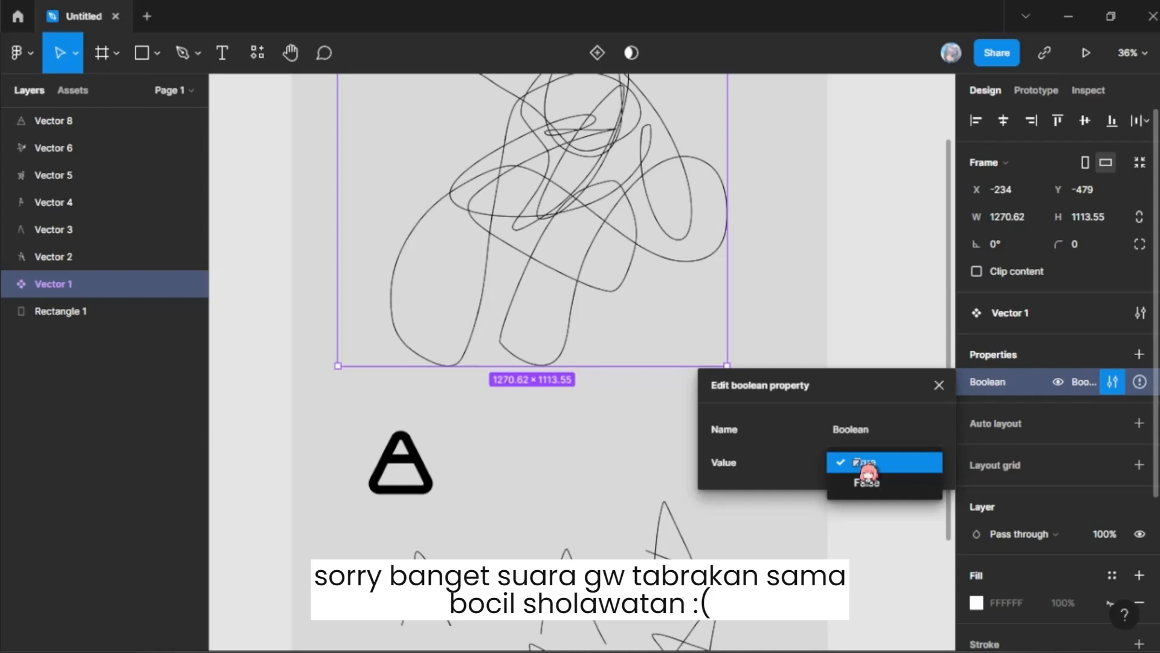
# Step: Examine the Arrange commands, the Text adjustment options, and the Plugins list with its Development options
pyautogui.click(22, 53)
pyautogui.moveTo(108, 239)
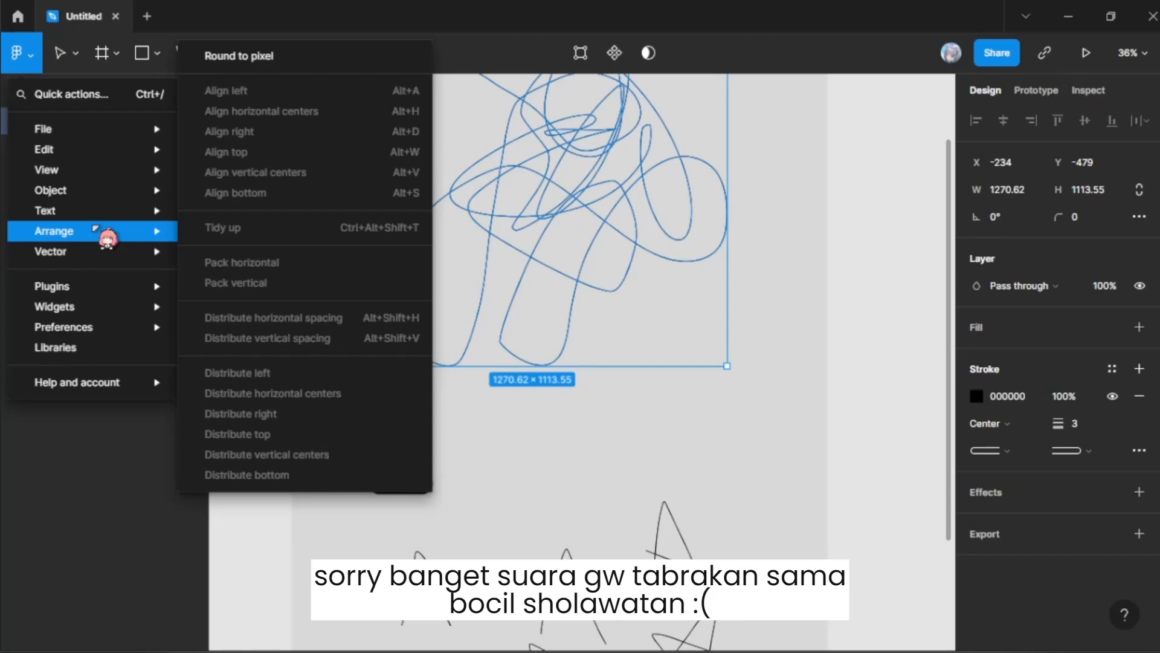
pyautogui.moveTo(135, 200)
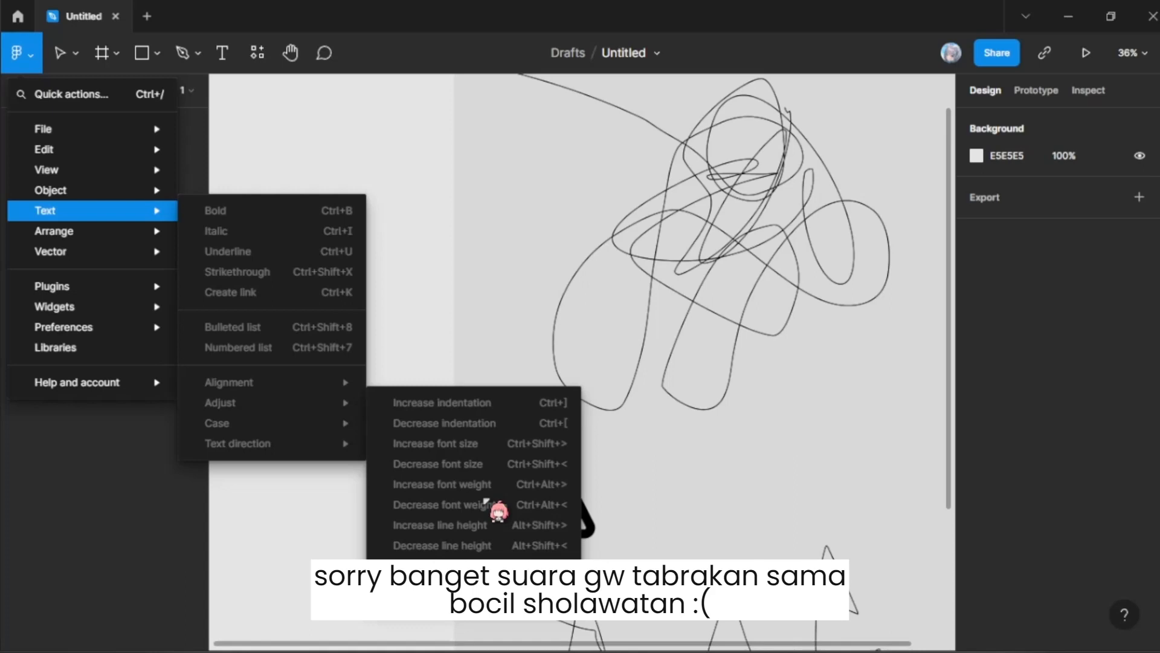
pyautogui.moveTo(121, 286)
pyautogui.moveTo(279, 564)
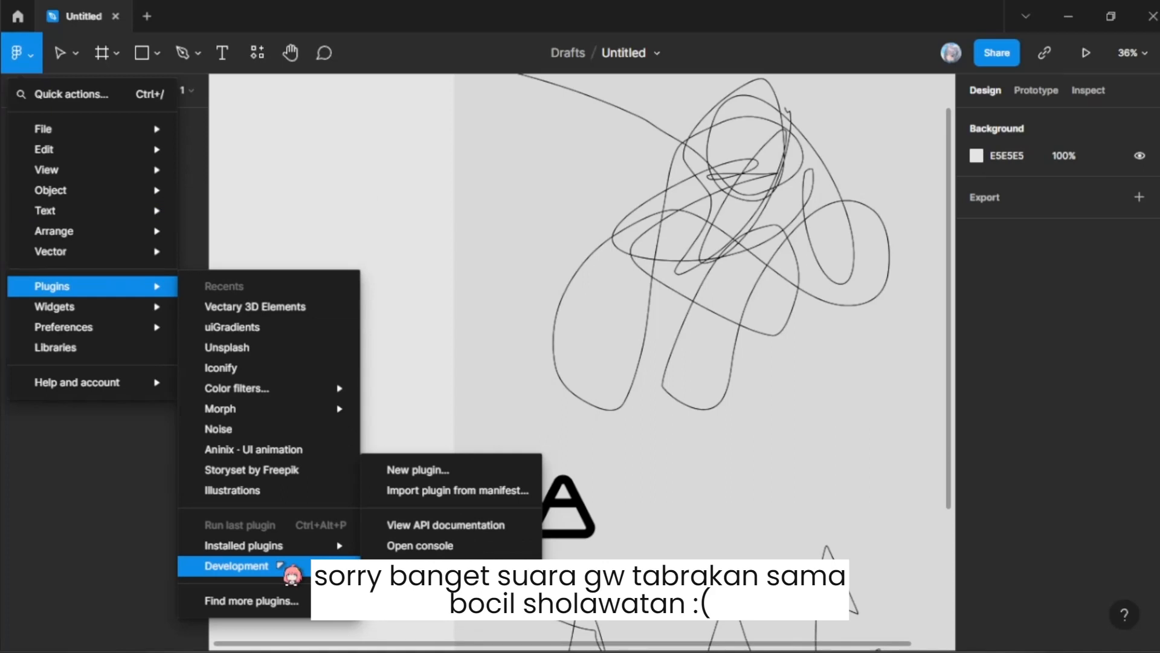
# Step: Look through the whole list of installed plugins, down to Vector Points and back up to 3dicons
pyautogui.scroll(-5, 426, 459)
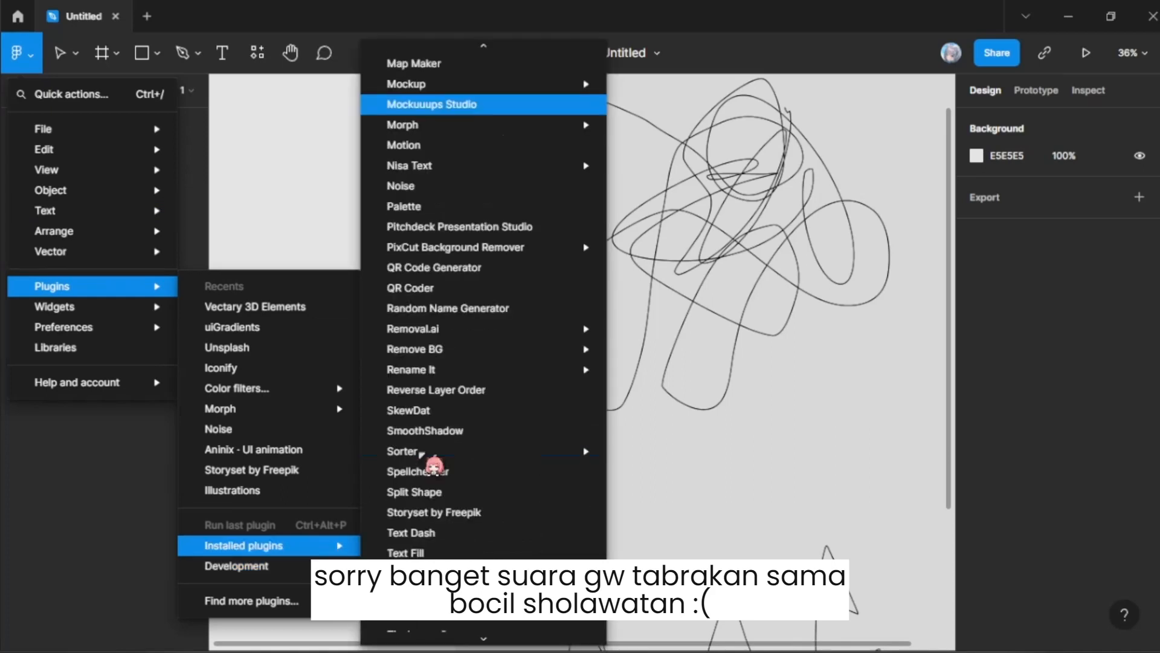
pyautogui.scroll(-3, 423, 472)
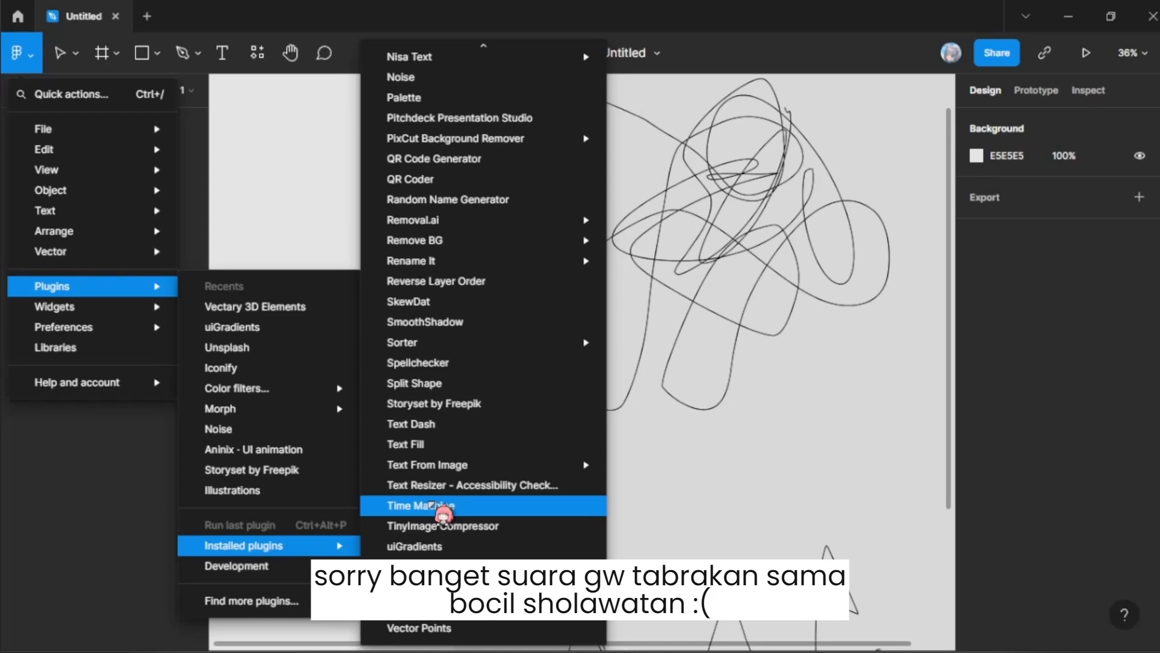
pyautogui.scroll(6, 454, 489)
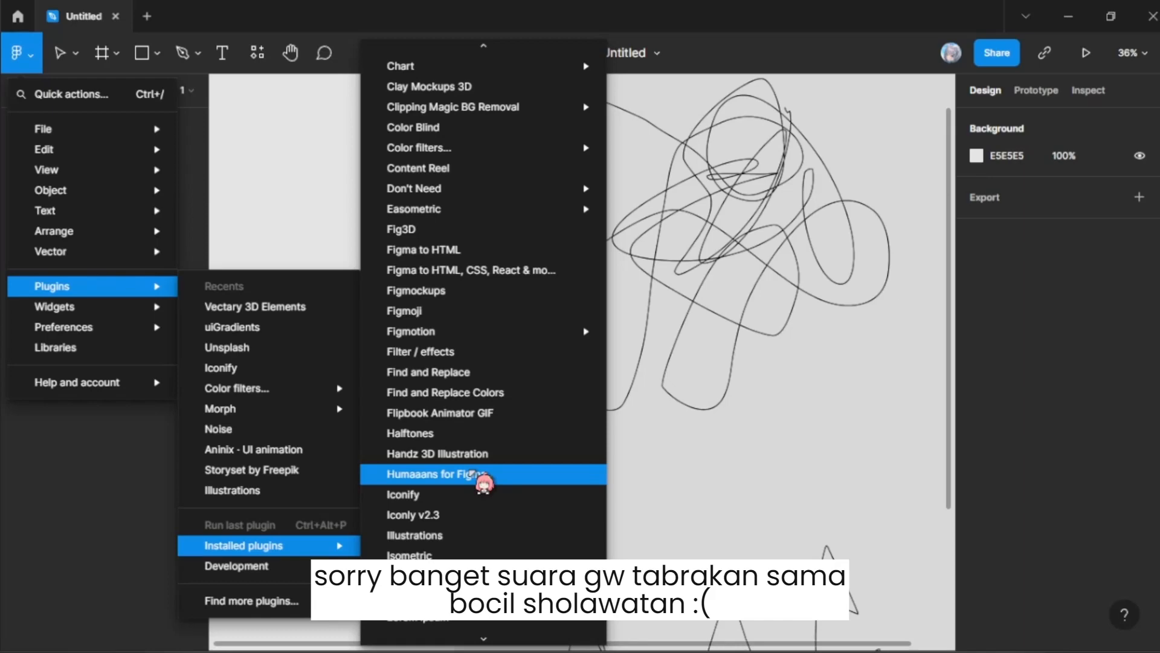
pyautogui.scroll(4, 544, 236)
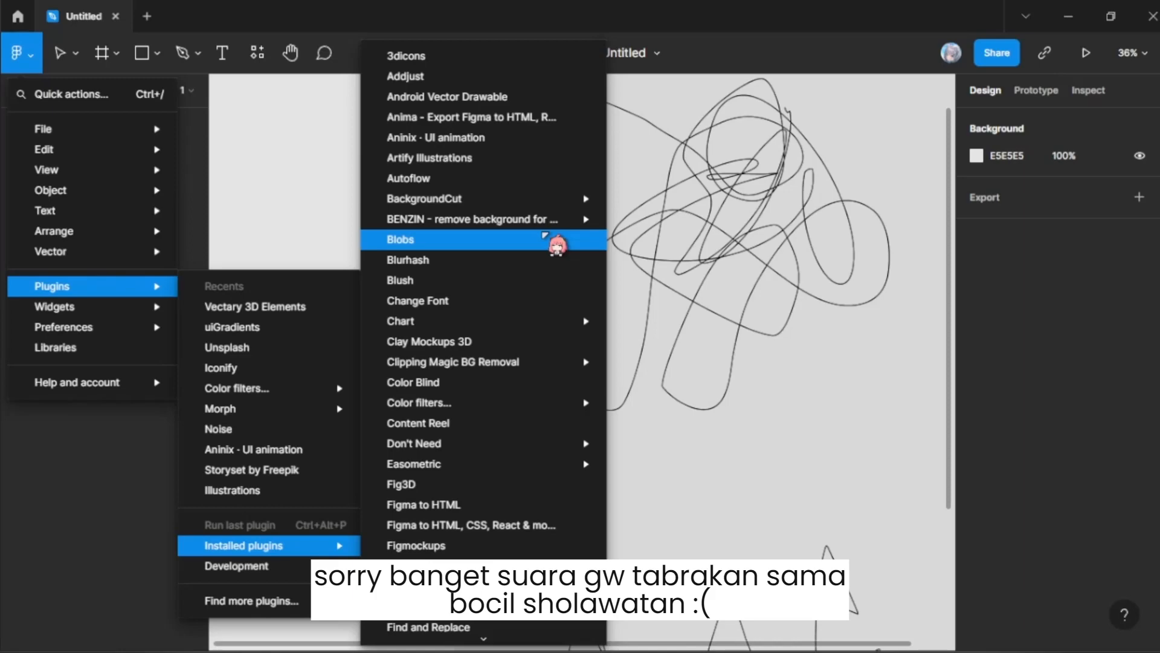
pyautogui.click(544, 234)
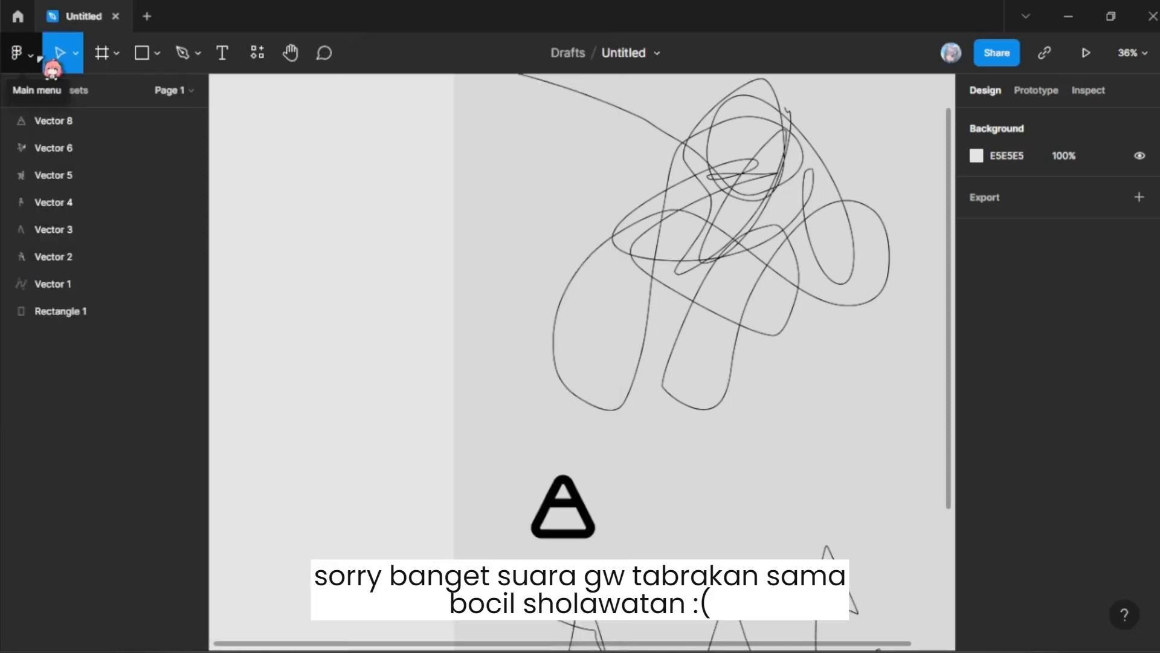
# Step: Review the remaining main commands, including Libraries
pyautogui.click(38, 57)
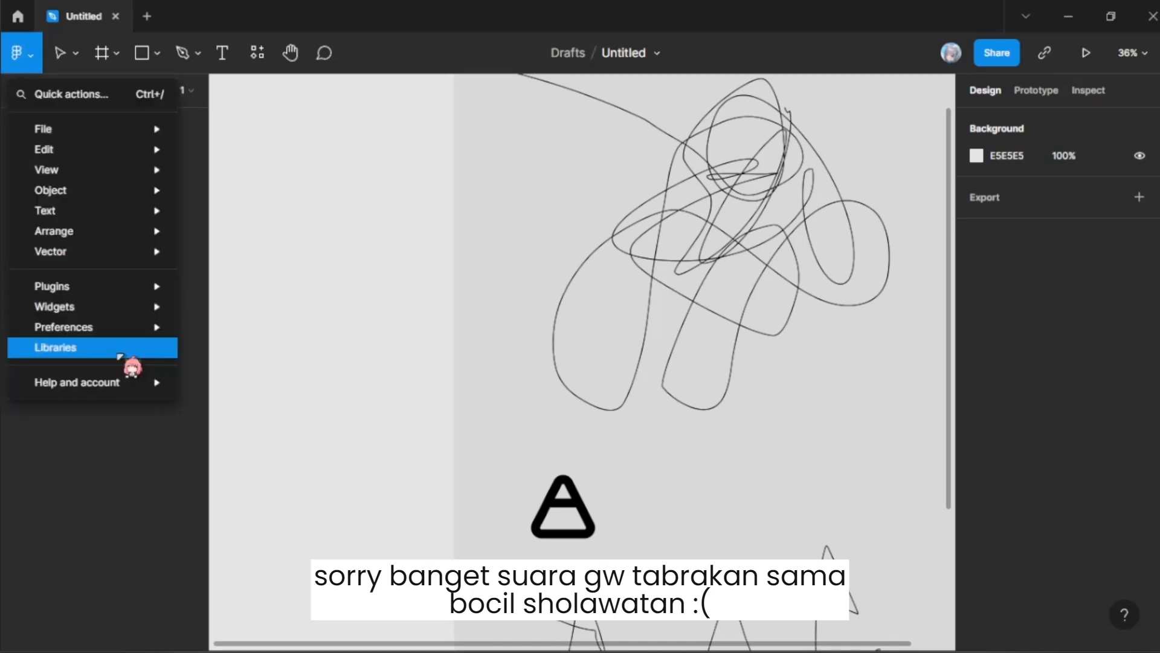